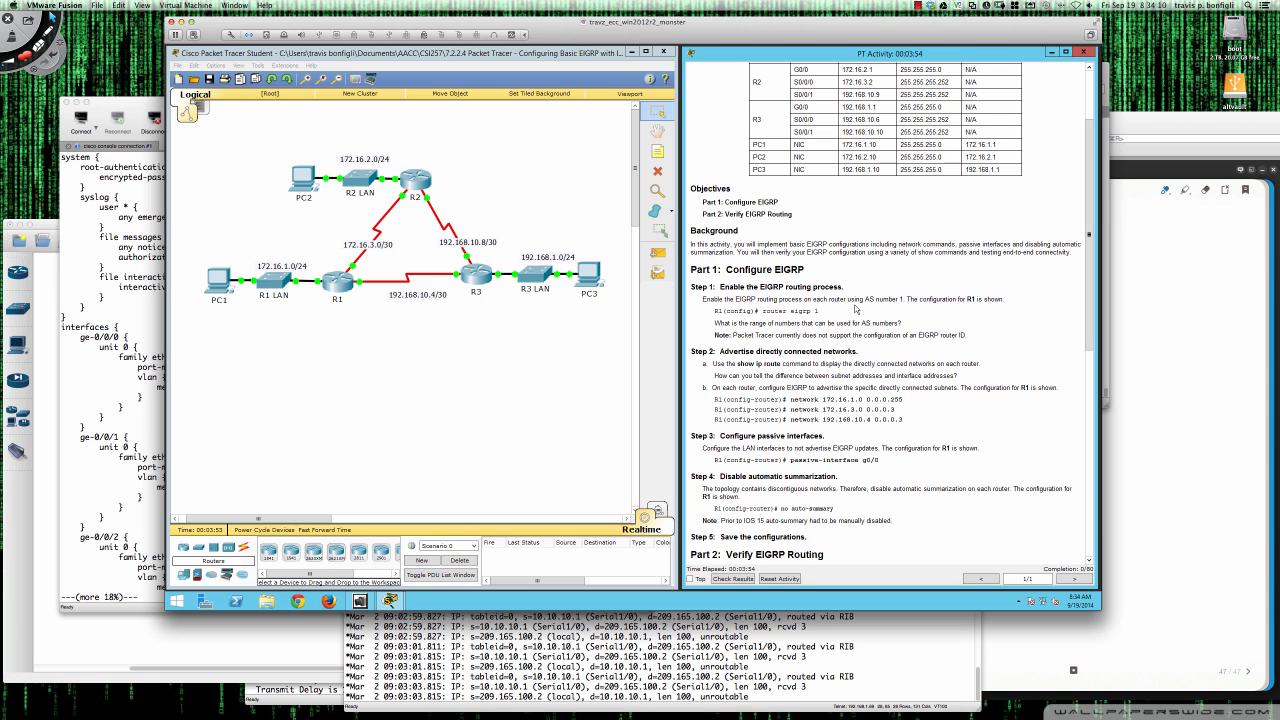
# Open router R1's command line interface and enlarge its window beneath the topology, ready at the R1 prompt
pyautogui.scroll(-1, 856, 310)
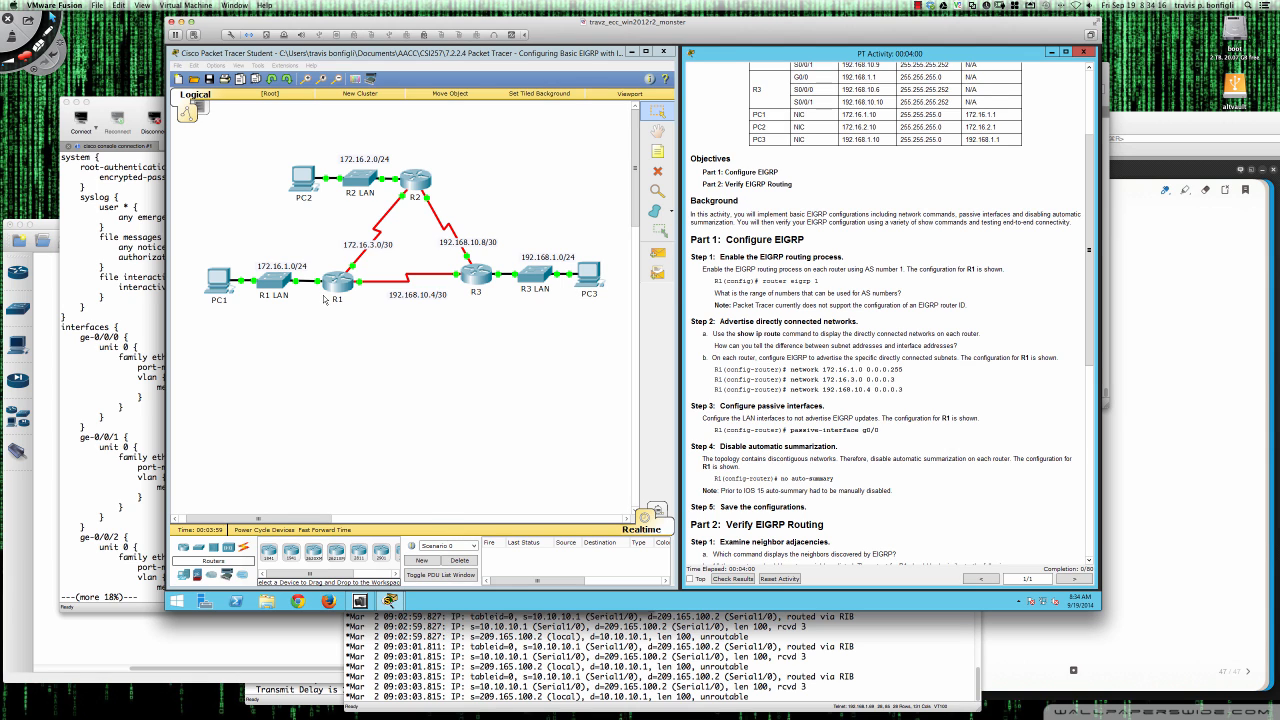
pyautogui.click(340, 283)
pyautogui.moveTo(688, 207); pyautogui.dragTo(381, 312)
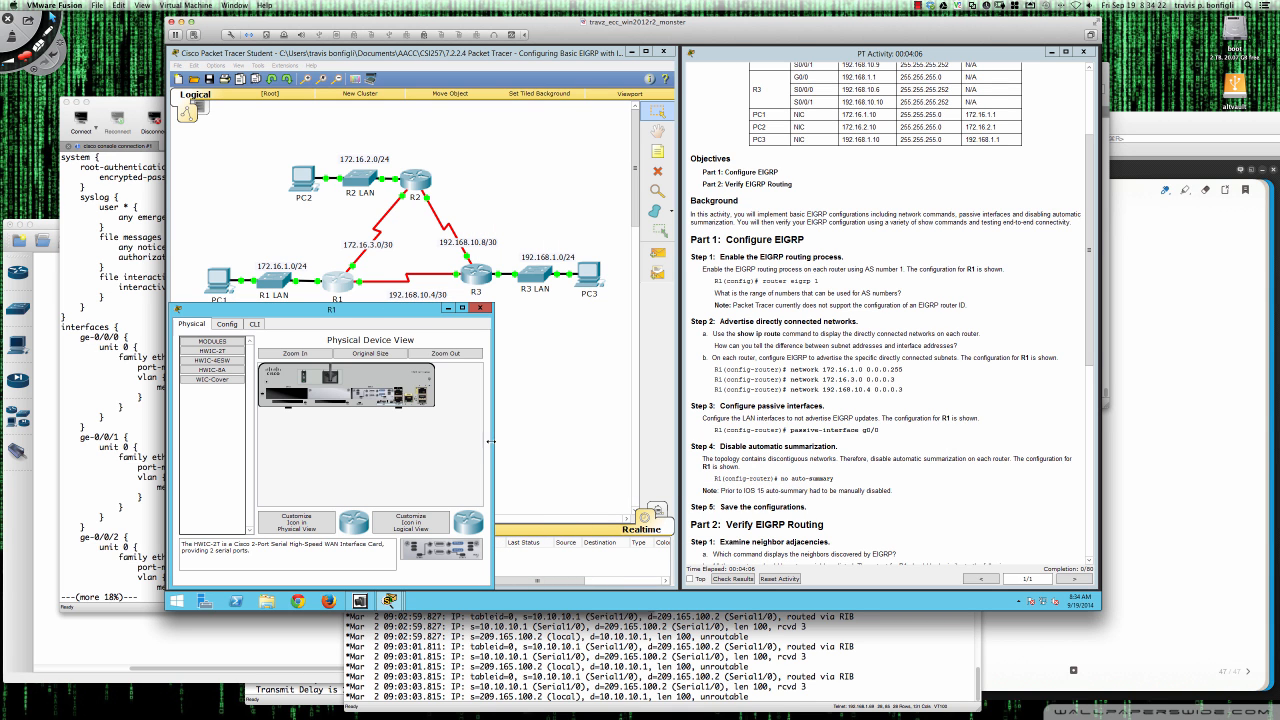
pyautogui.moveTo(493, 440); pyautogui.dragTo(684, 444)
pyautogui.click(257, 324)
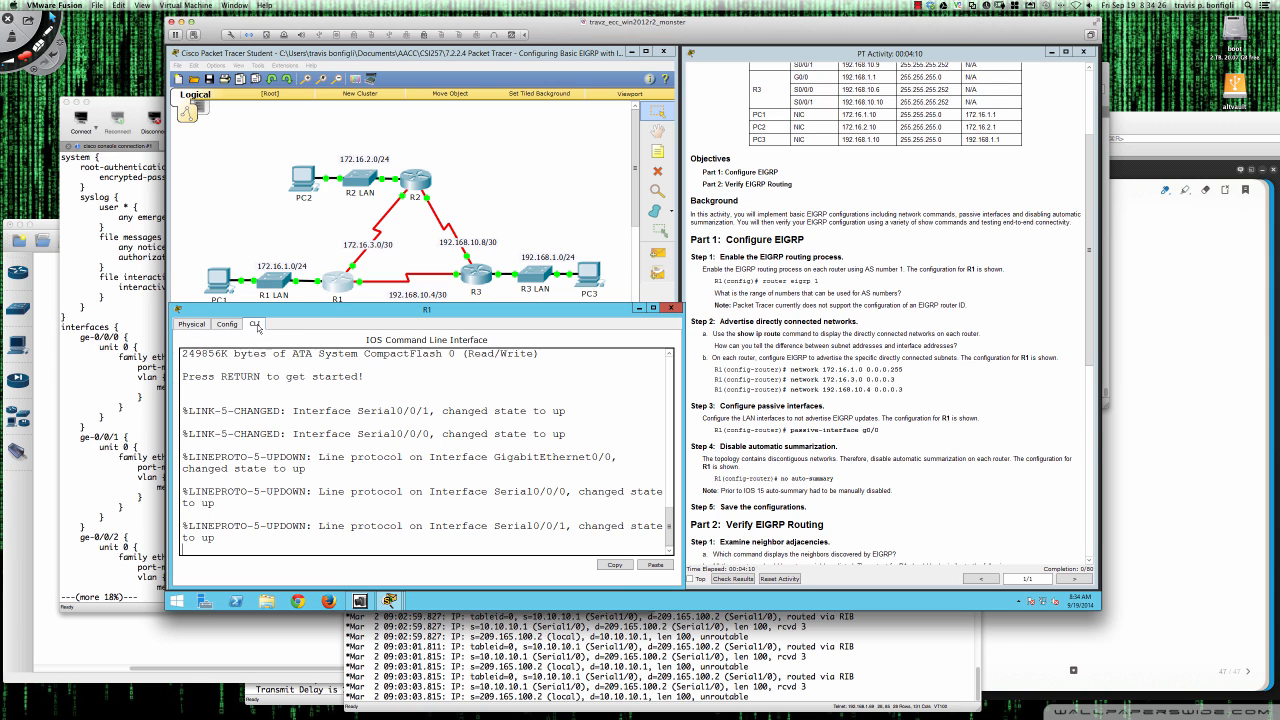
pyautogui.press('Return')
pyautogui.press('Return')
pyautogui.press('Return')
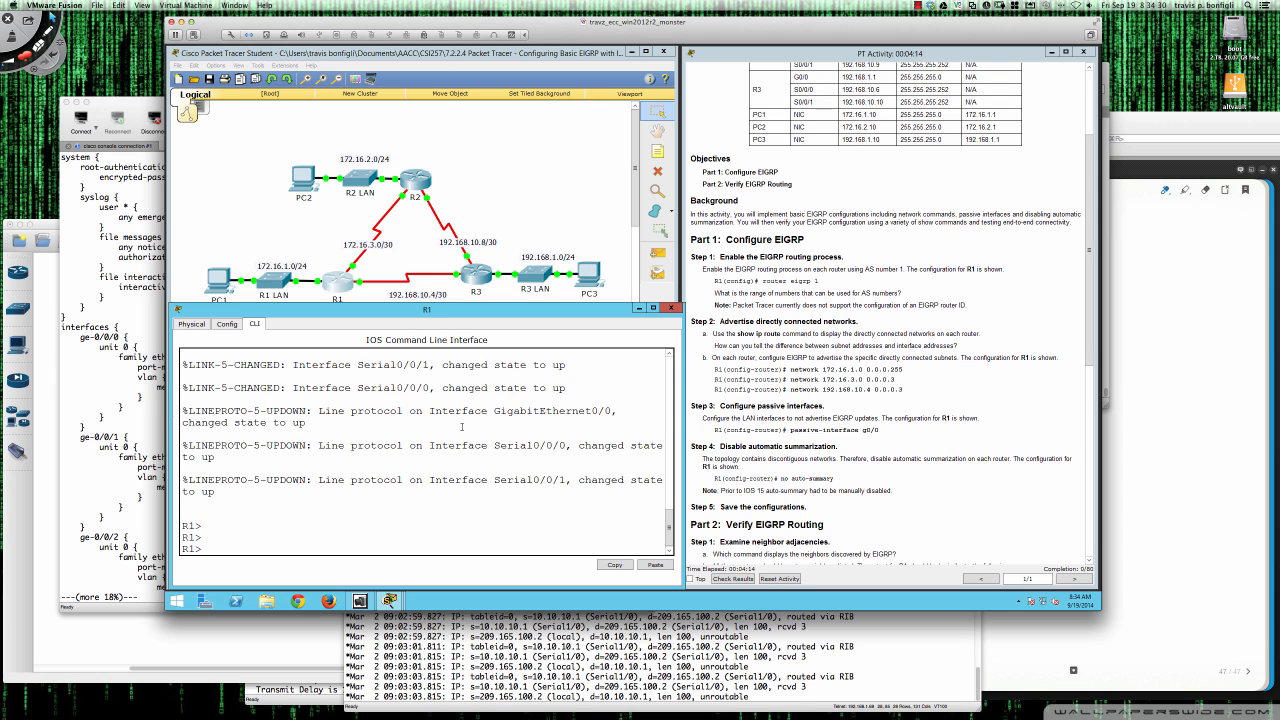
# Enter privileged mode on R1 and start global configuration mode with config t
pyautogui.write('en')
pyautogui.press('Return')
pyautogui.write('confit')
pyautogui.press('BackSpace')
pyautogui.write('g ')
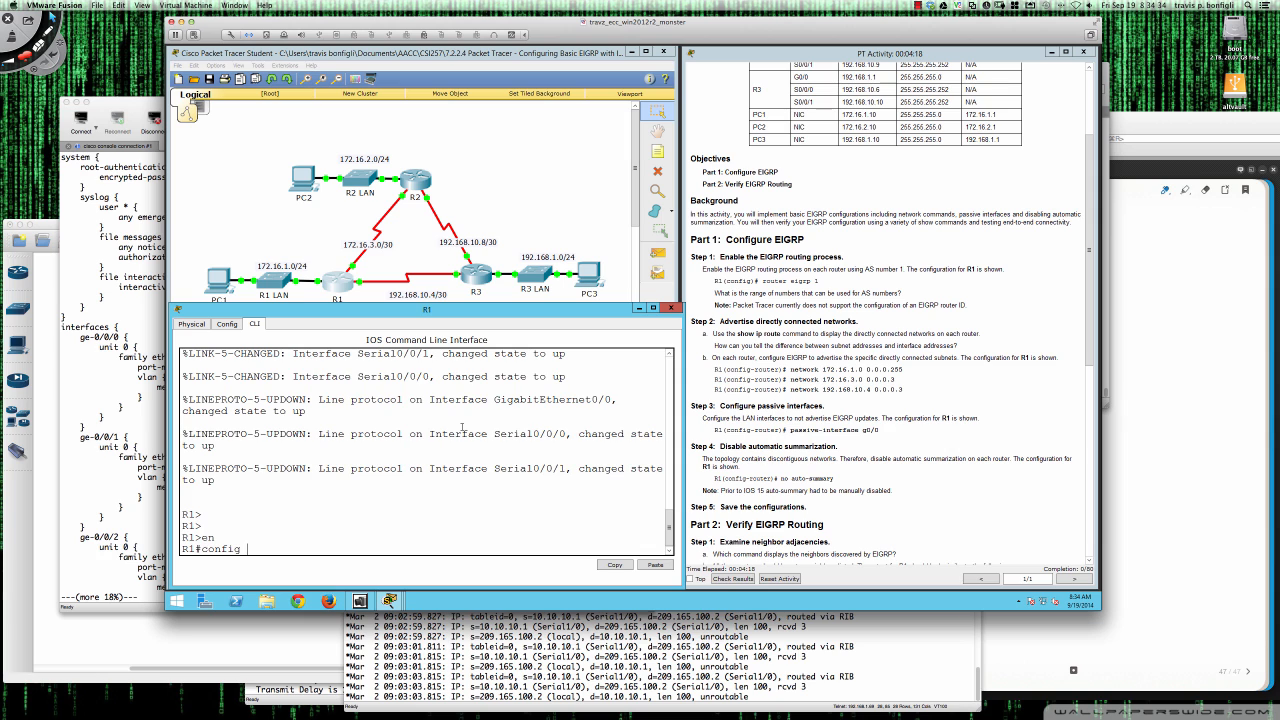
pyautogui.write('t')
pyautogui.press('Return')
pyautogui.press('Return')
pyautogui.press('Return')
# Display the help for the router eigrp number range on R1, and enable the EIGRP process with AS number 1
pyautogui.write('router eigrp 1')
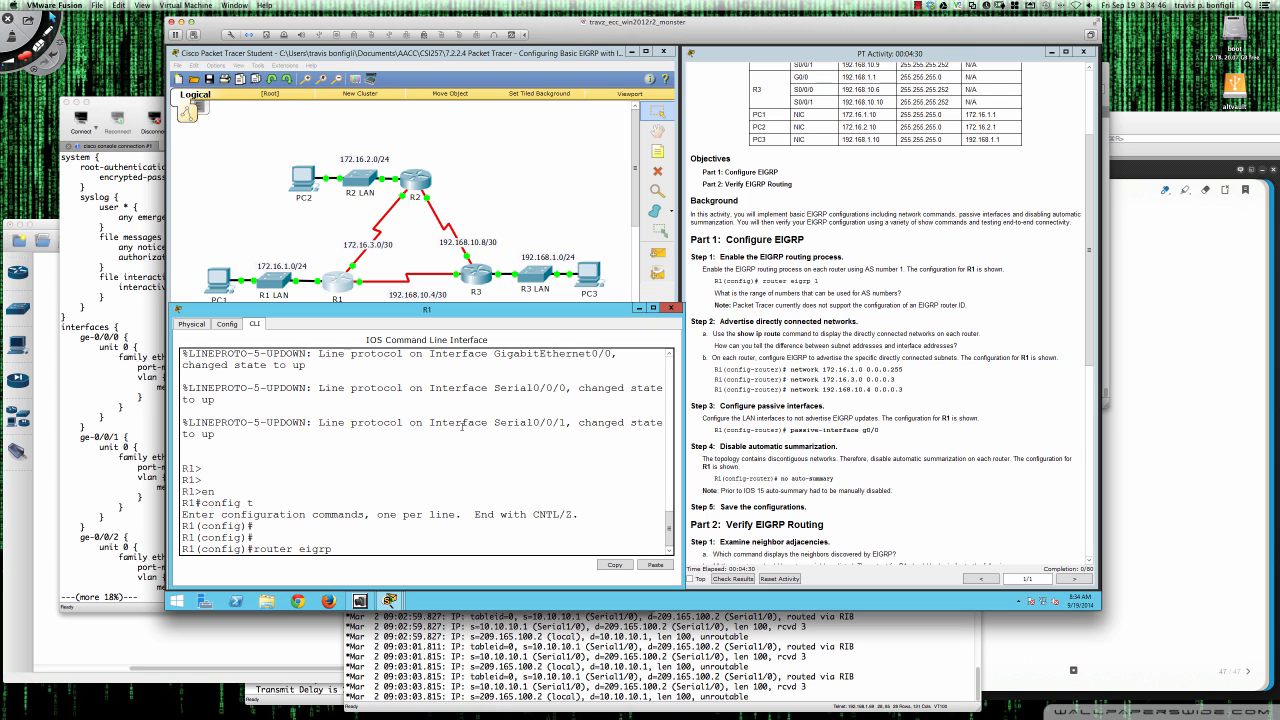
pyautogui.write('?')
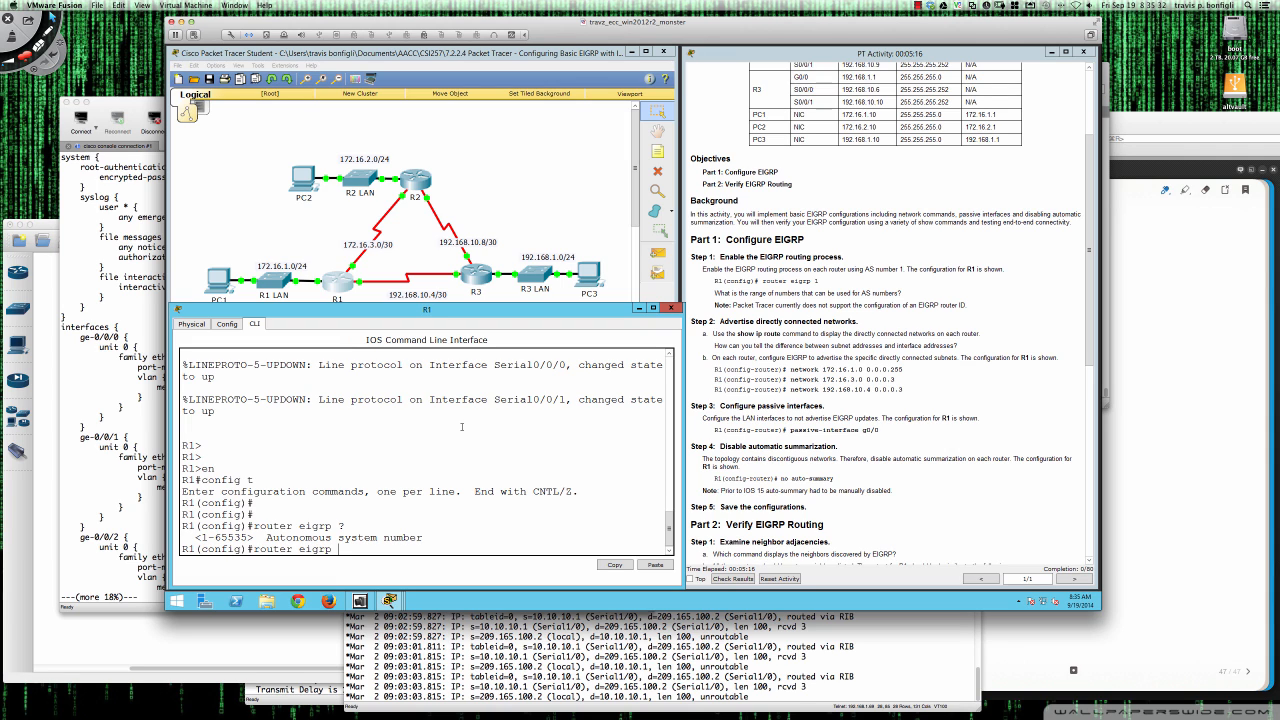
pyautogui.write('1')
pyautogui.press('Return')
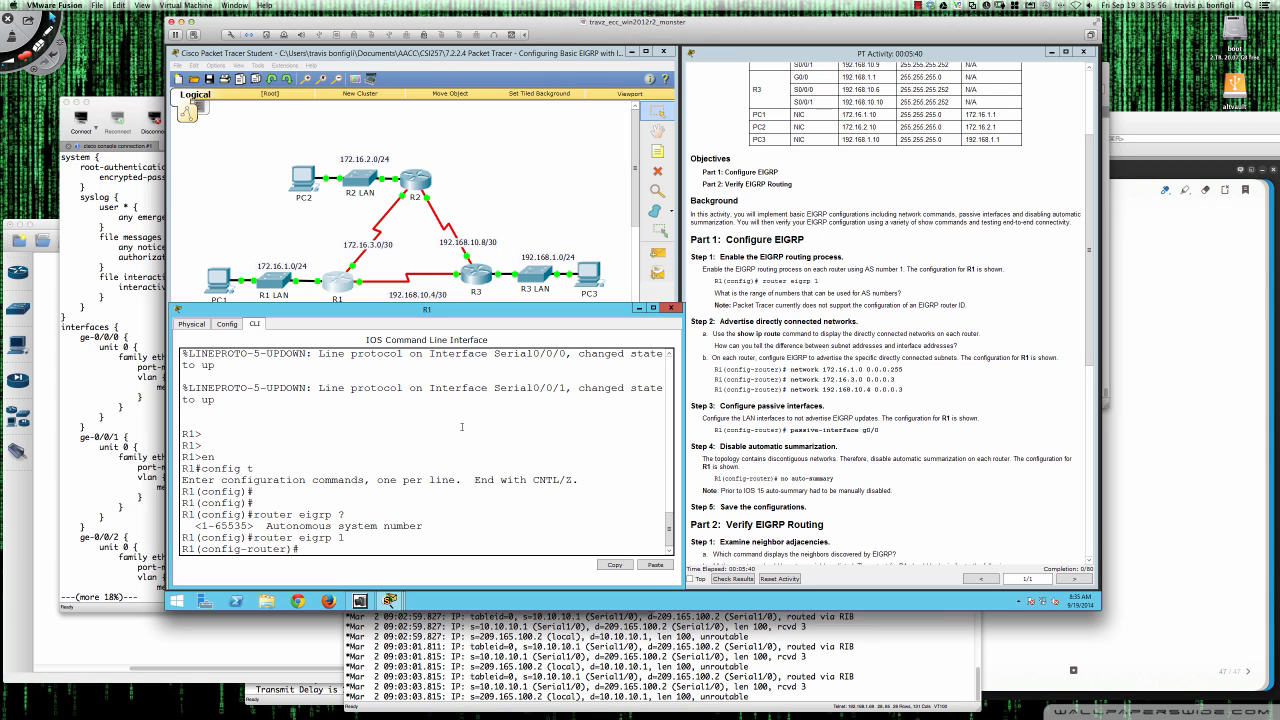
# Switch to the R3 session in SecureCRT and enter global configuration mode with conf t
pyautogui.click(546, 645)
pyautogui.moveTo(605, 407); pyautogui.dragTo(605, 392)
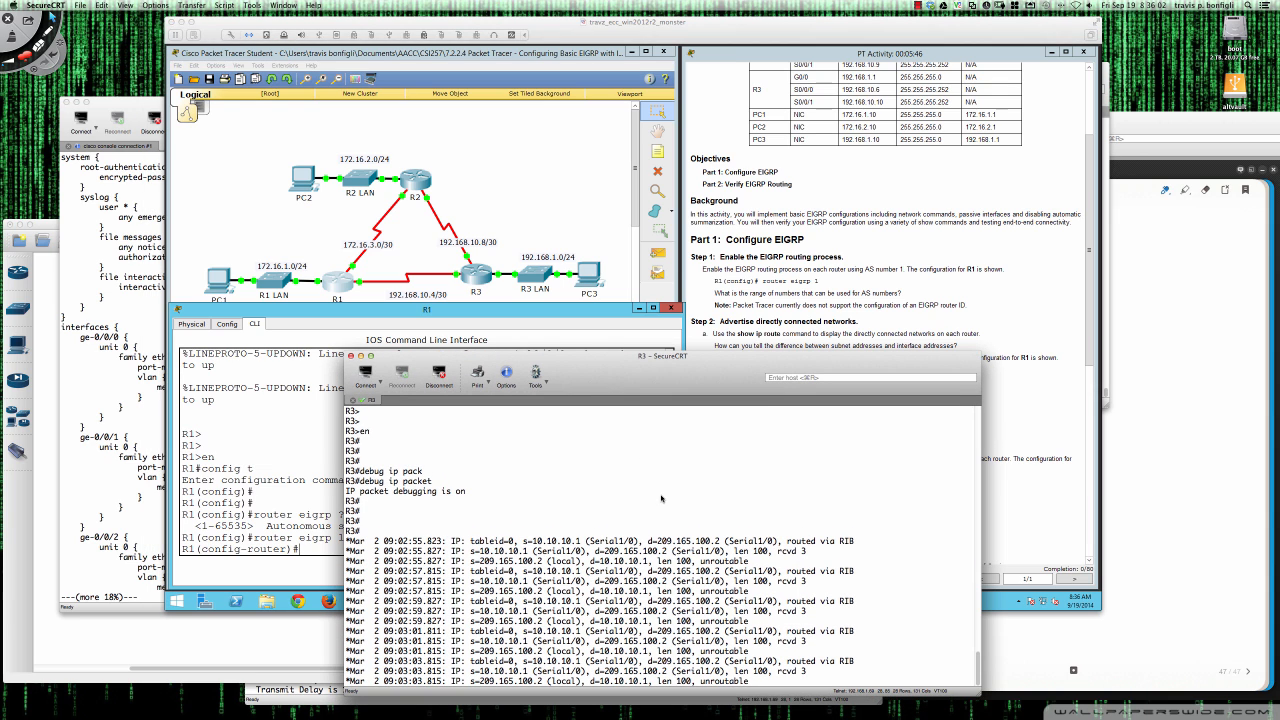
pyautogui.press('Return')
pyautogui.press('Return')
pyautogui.press('Return')
pyautogui.press('Return')
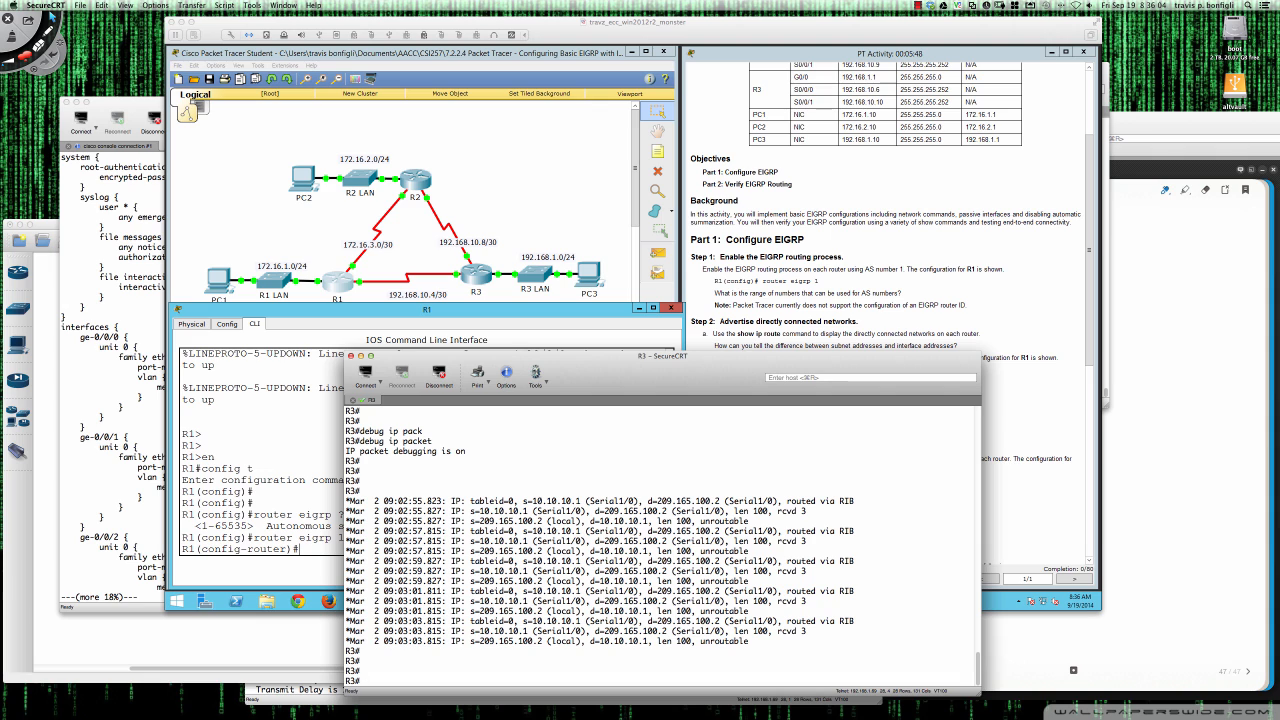
pyautogui.write('conf t')
pyautogui.press('Return')
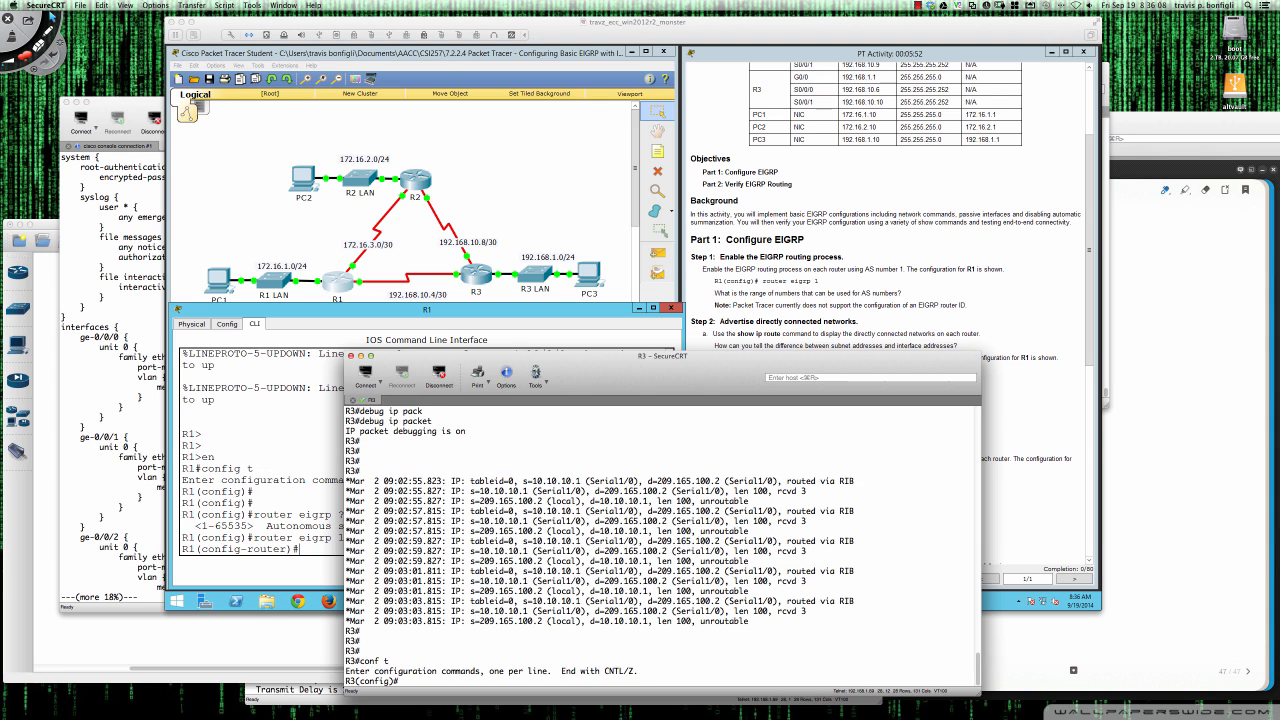
# Start the EIGRP routing process with AS number 1 in the R3 session
pyautogui.press('Return')
pyautogui.press('Return')
pyautogui.write('router eigrp 1')
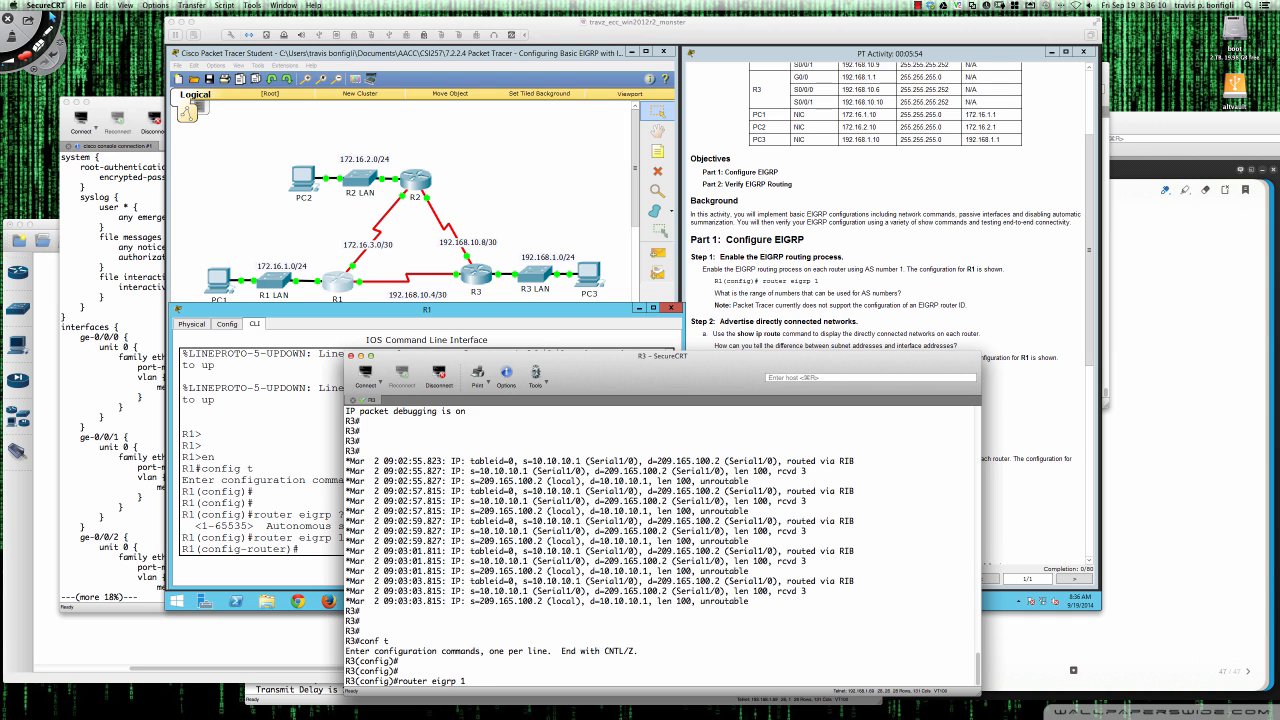
pyautogui.press('Return')
# Display the help for R3's router configuration commands and for the eigrp command's options
pyautogui.write('?')
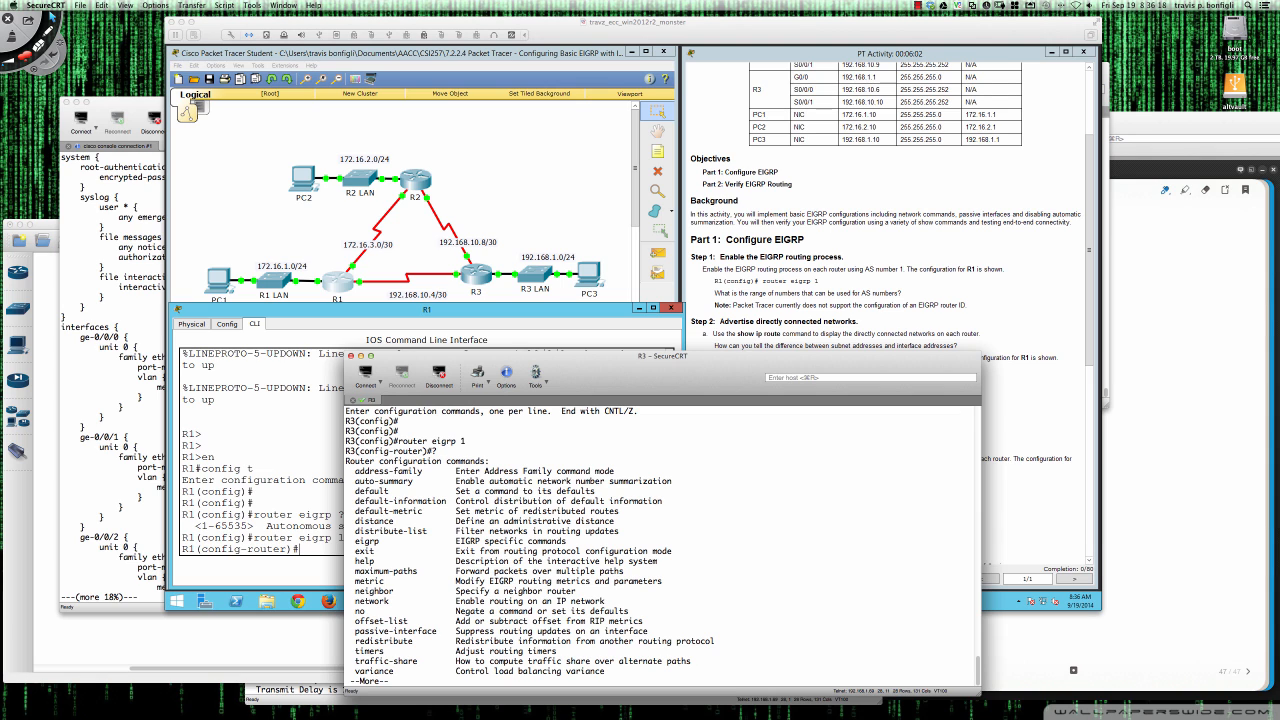
pyautogui.press('space')
pyautogui.write('eigr')
pyautogui.press('Tab')
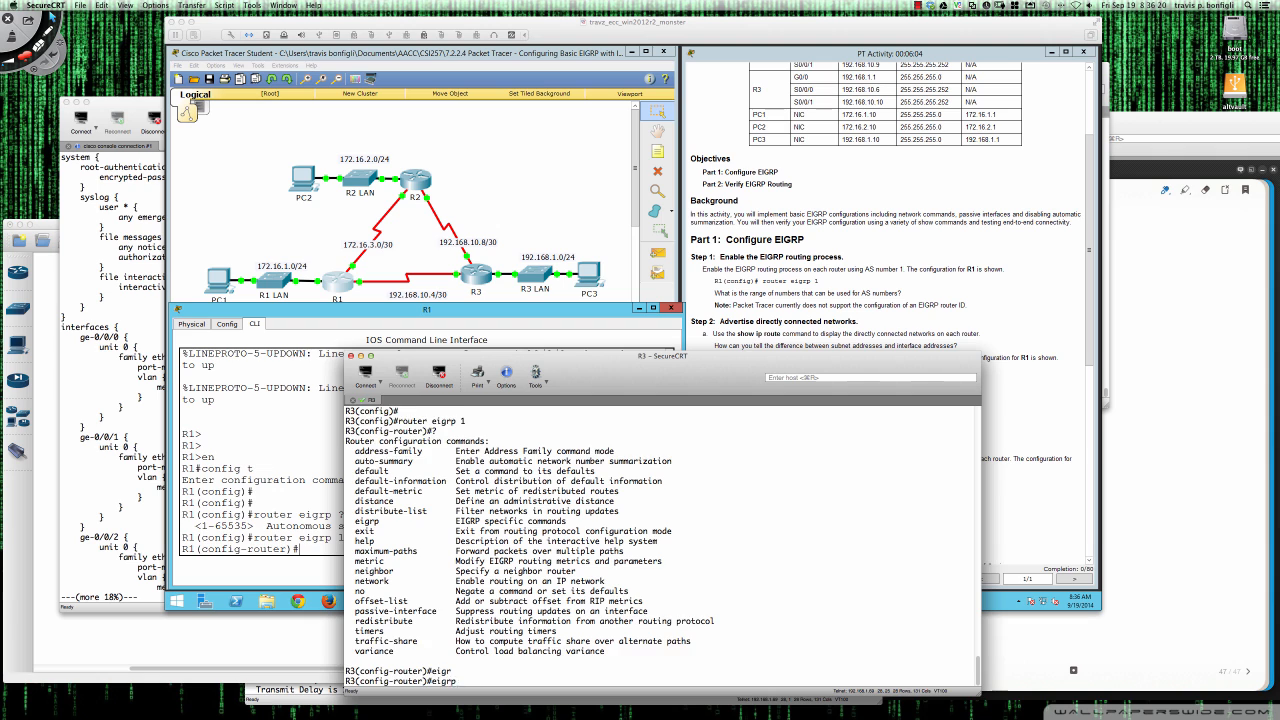
pyautogui.write('?')
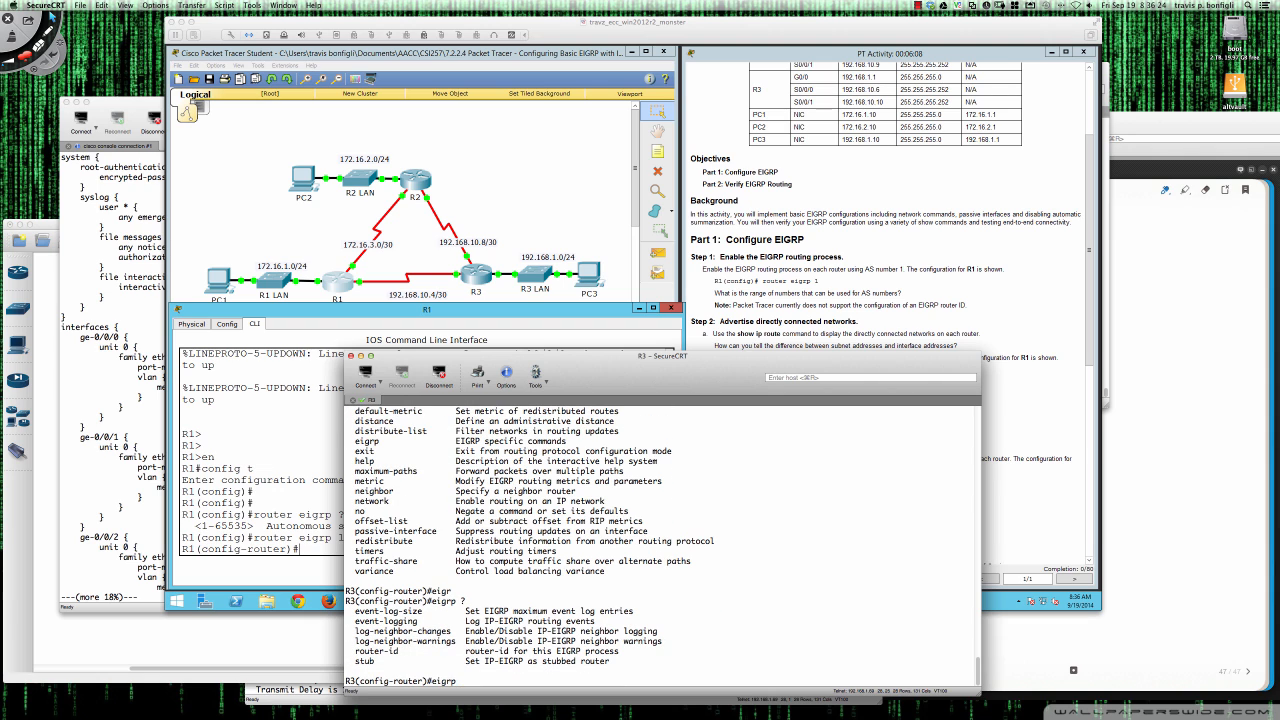
# Display the help for the eigrp router-id command on R3
pyautogui.write('router')
pyautogui.press('Tab')
pyautogui.write('?')
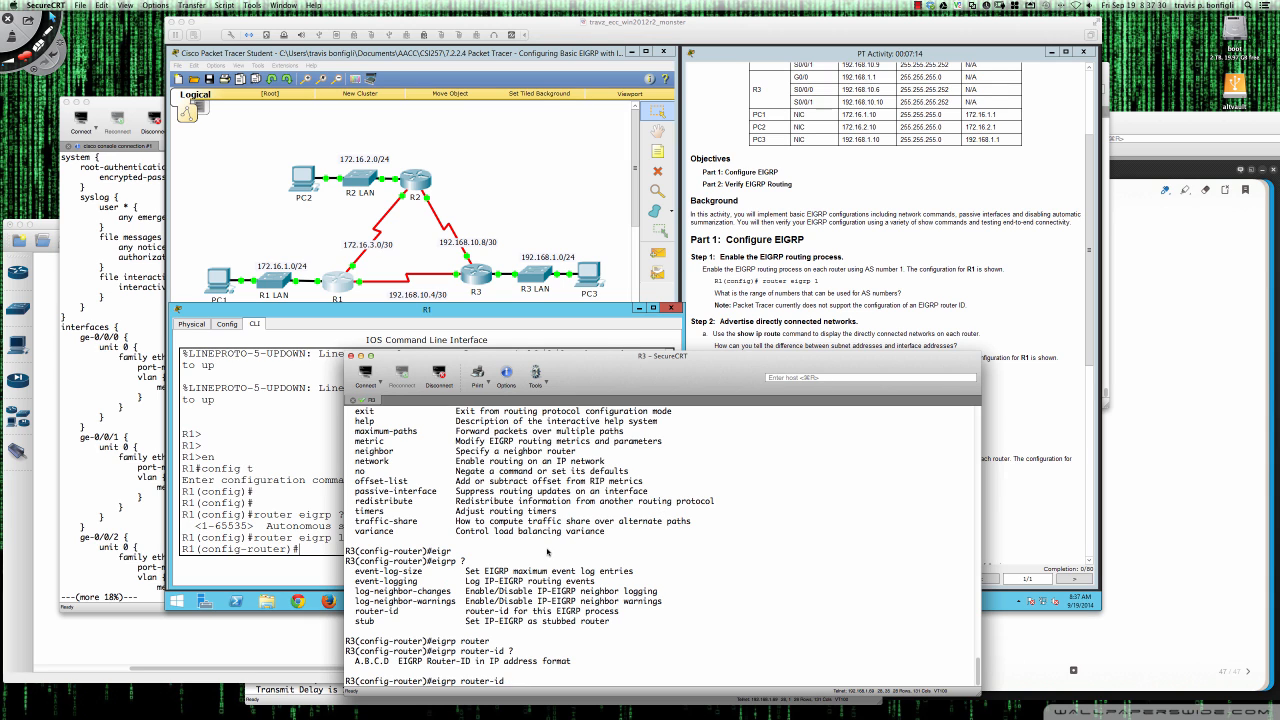
# Switch back to R1 in Packet Tracer and display its routing table with do sh ip route
pyautogui.click(530, 317)
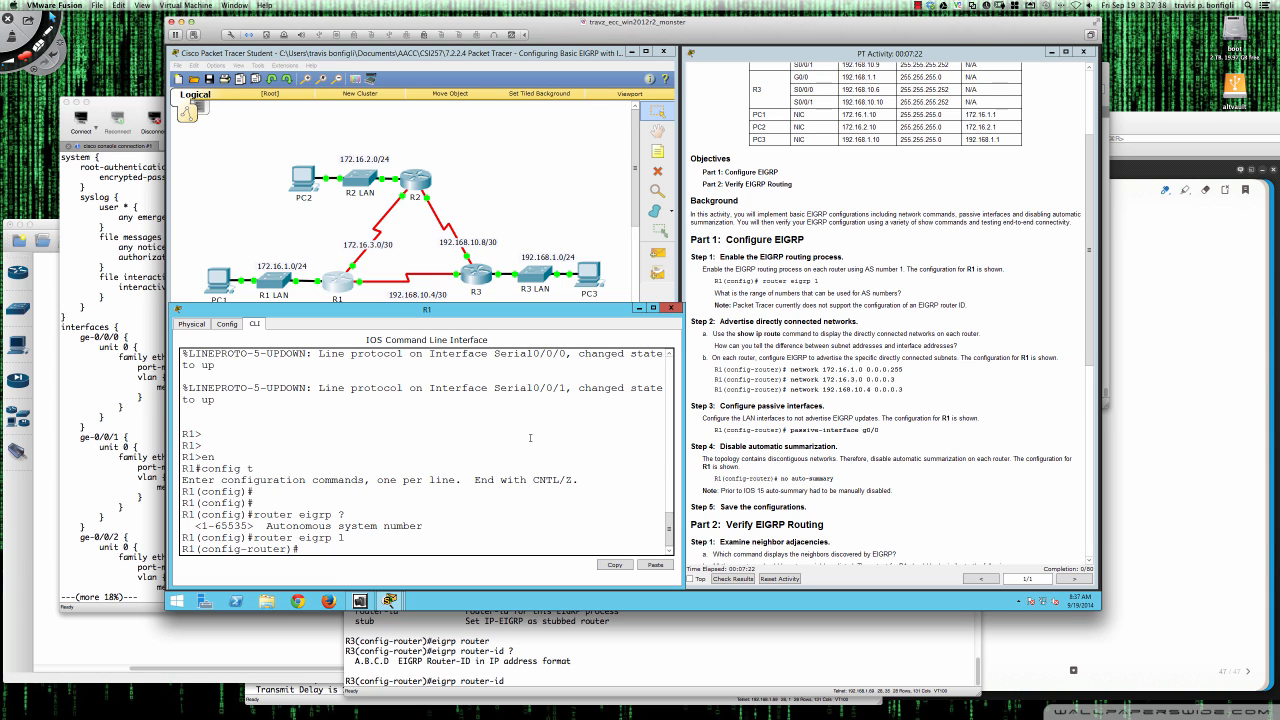
pyautogui.press('Return')
pyautogui.press('Return')
pyautogui.press('Return')
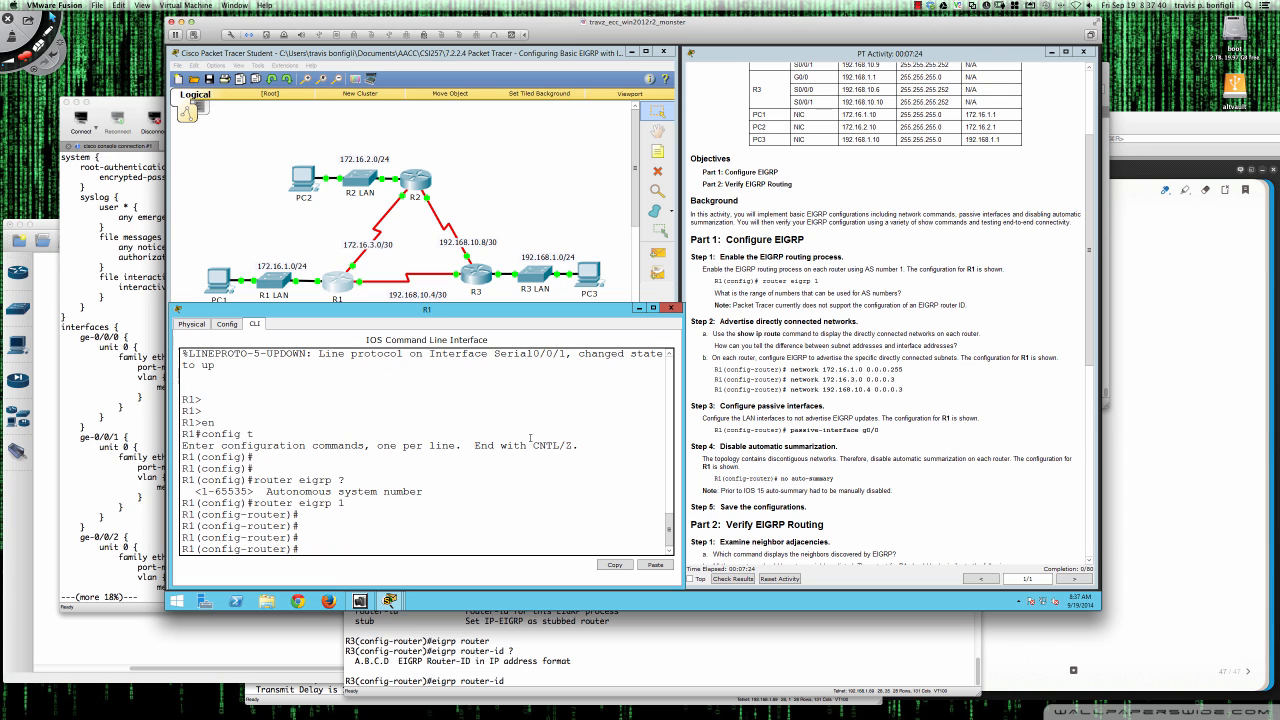
pyautogui.write('do sh ip route')
pyautogui.press('Return')
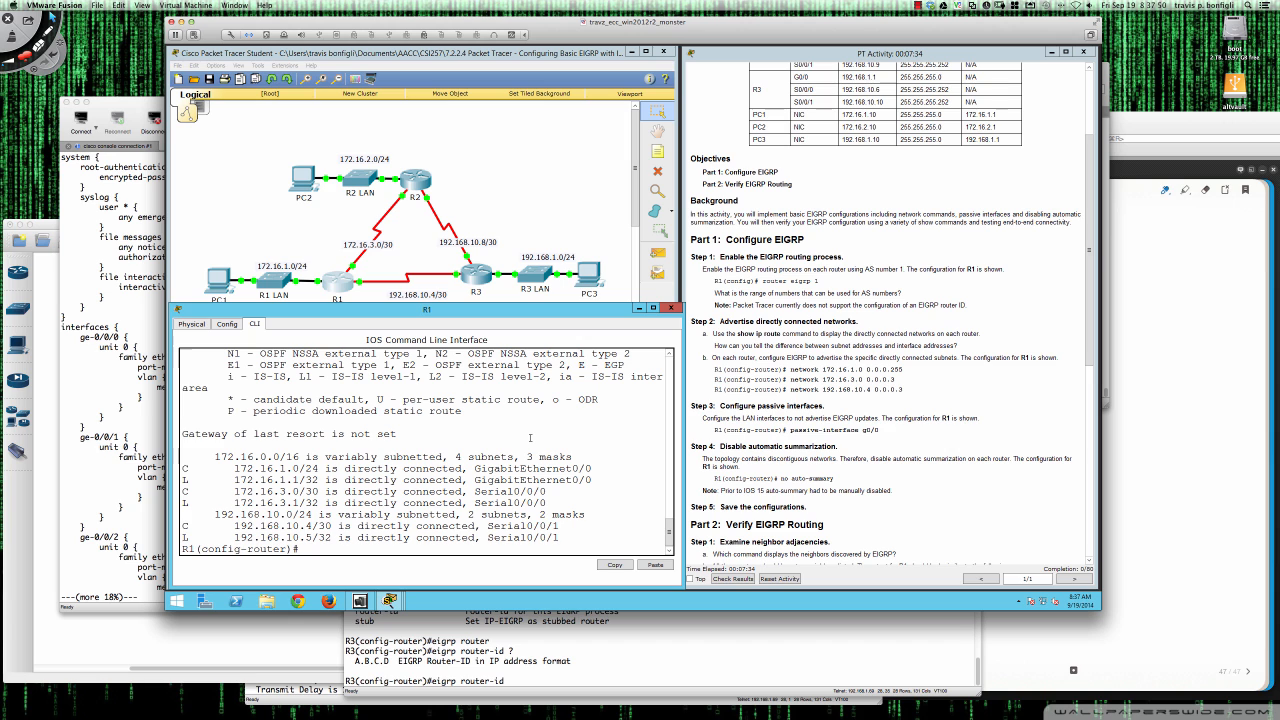
# Display R1's software version information with do sh ver, and quit the paged output
pyautogui.write('do sh ver')
pyautogui.press('Return')
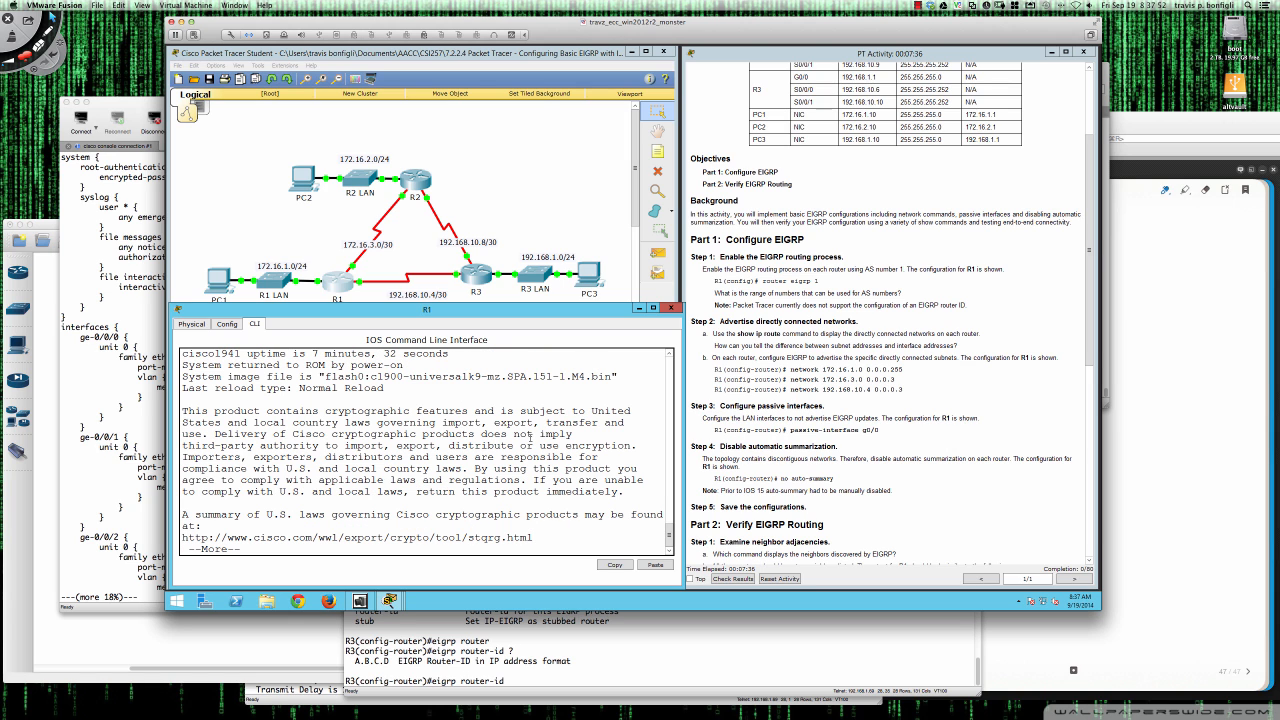
pyautogui.write('q')
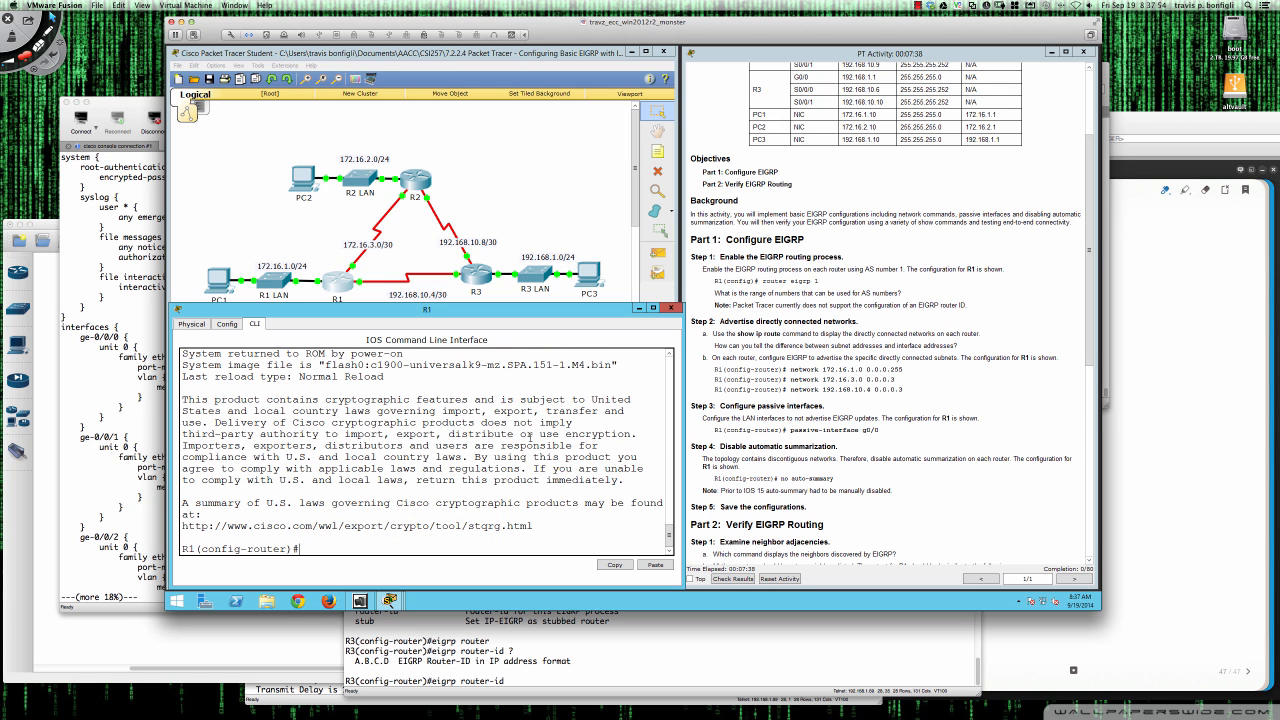
# Display R1's routing table again and examine the local and connected codes against the listed routes
pyautogui.write('do sh ip route')
pyautogui.press('Return')
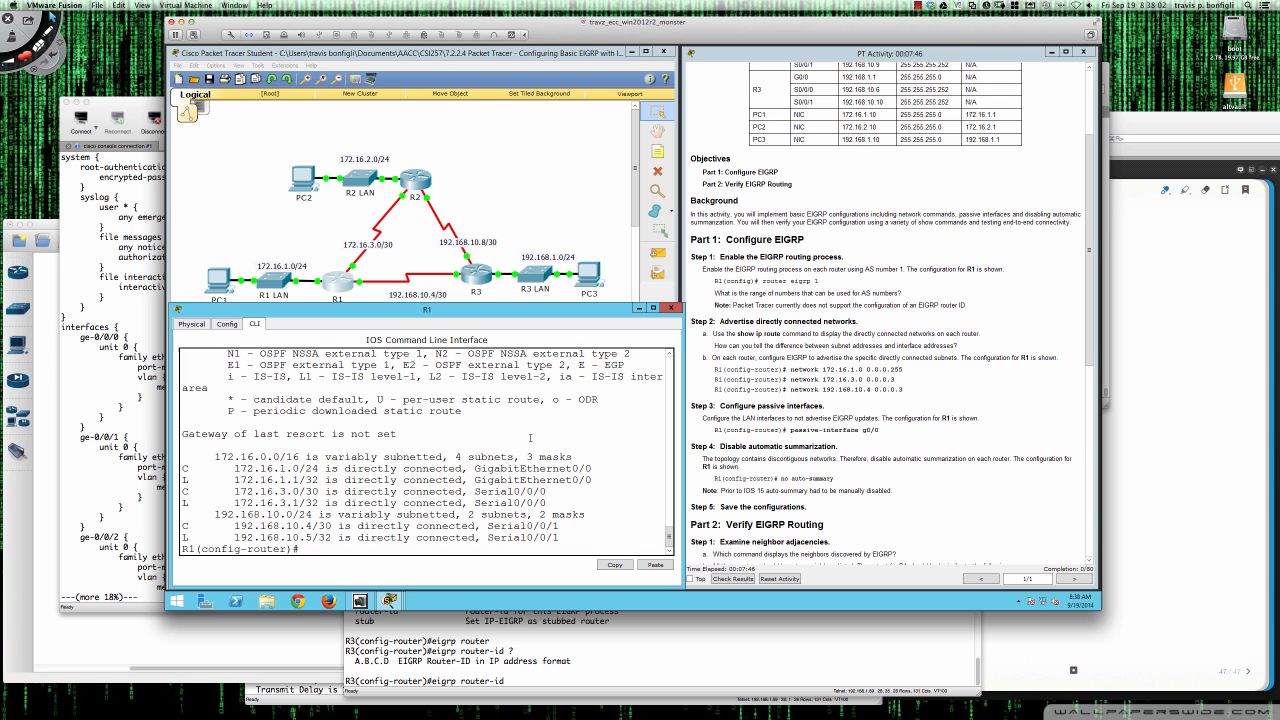
pyautogui.scroll(2, 530, 437)
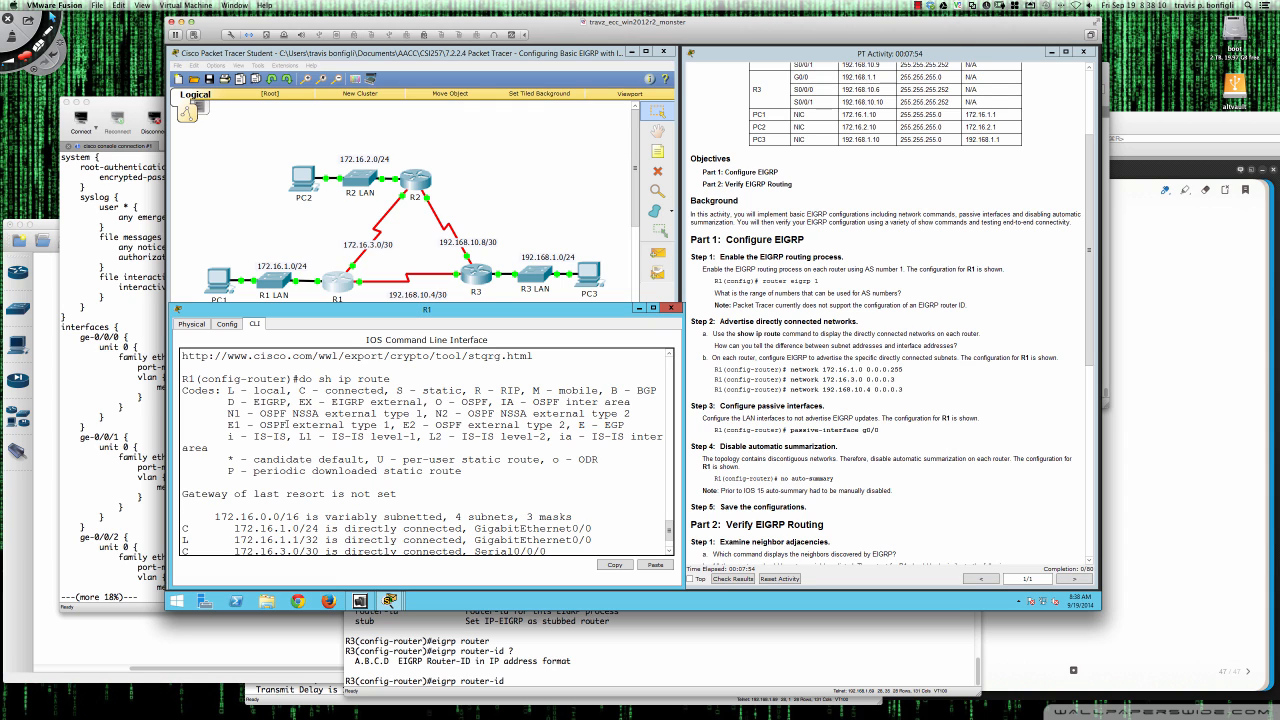
pyautogui.moveTo(228, 391); pyautogui.dragTo(390, 391)
pyautogui.scroll(-3, 424, 458)
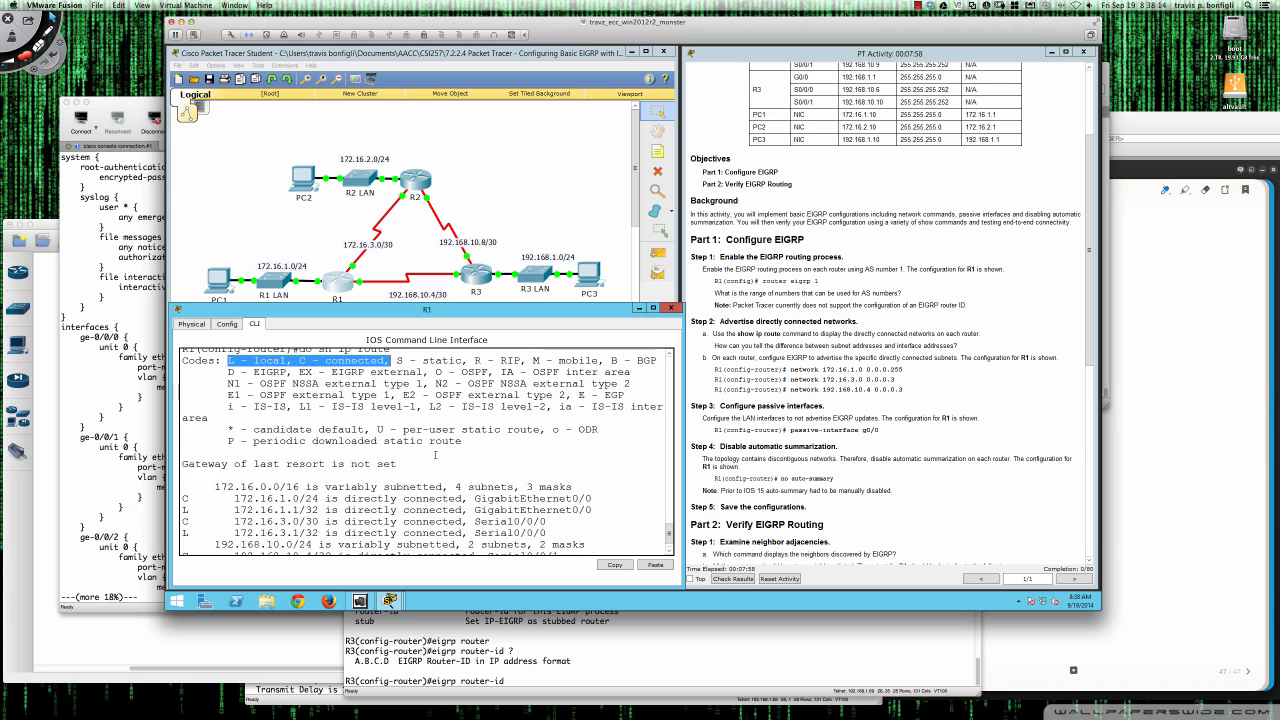
pyautogui.scroll(-3, 355, 458)
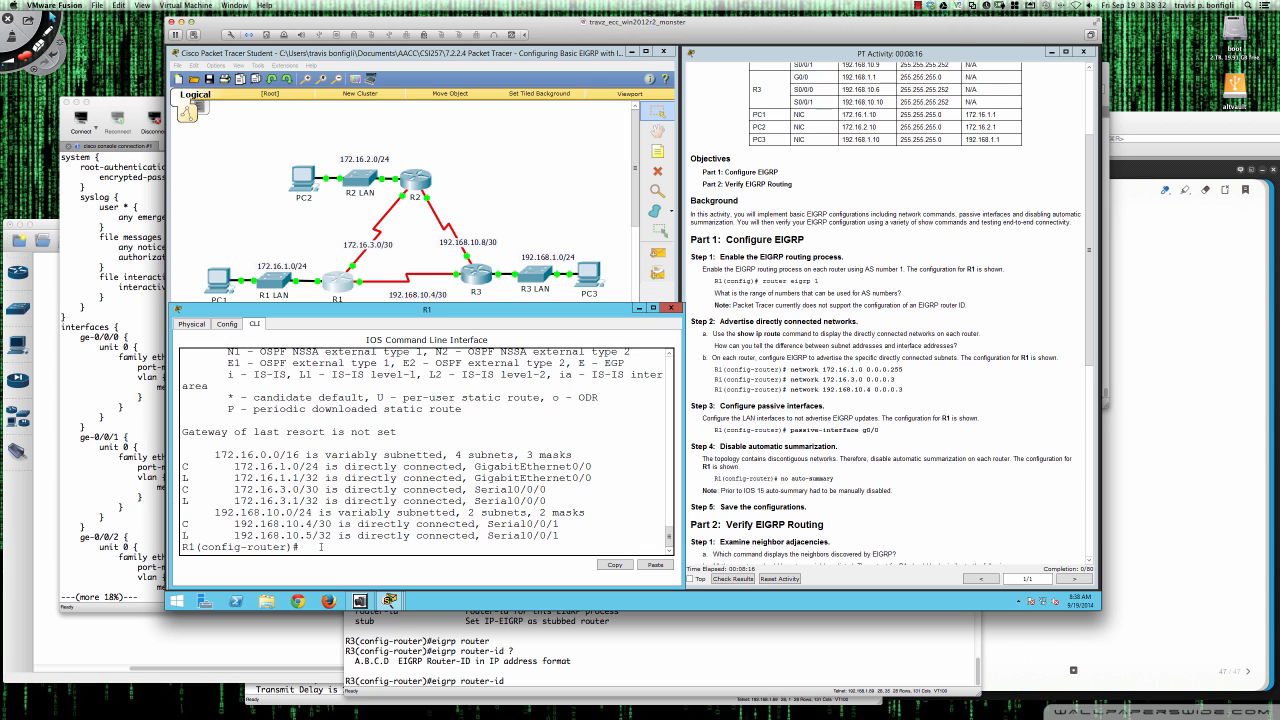
# Advertise networks 172.16.1.0 and 172.16.3.0 in EIGRP on R1, each with wildcard mask 0.0.0.255
pyautogui.write('network 172.16.1.0 0.0.0.255 ?')
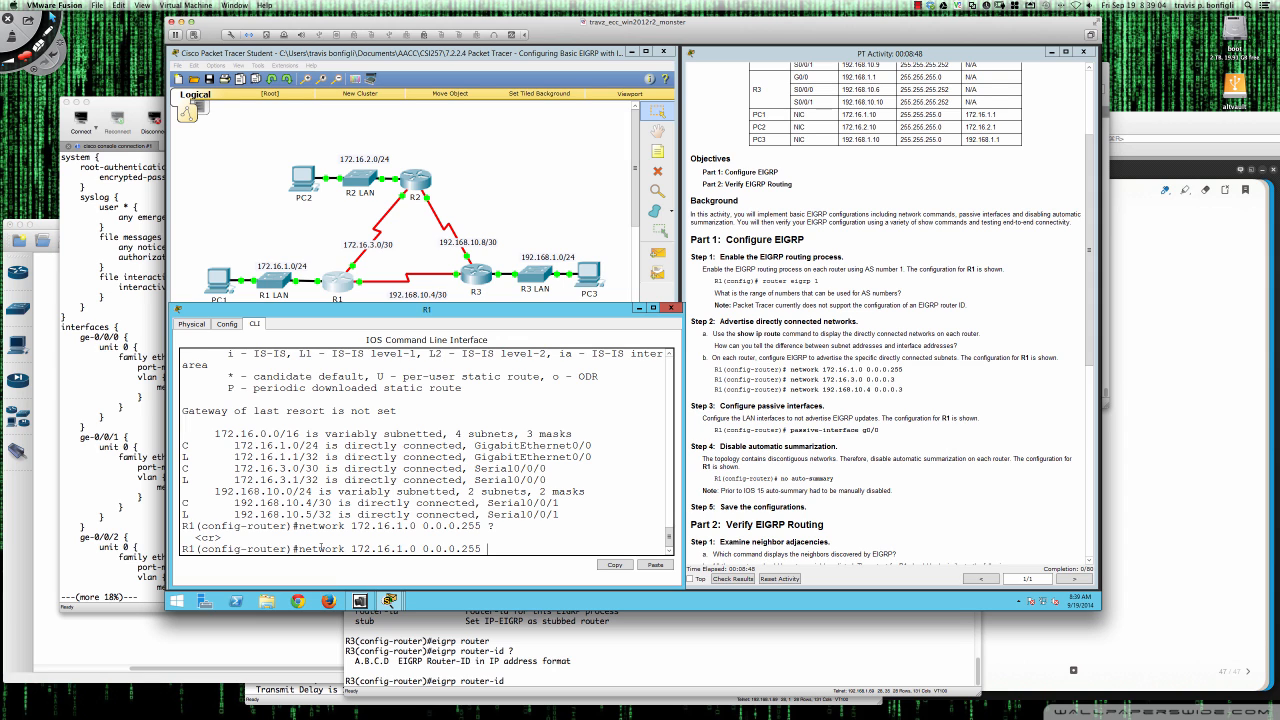
pyautogui.press('Return')
pyautogui.press('Up')
pyautogui.press('BackSpace')
pyautogui.write('3')
pyautogui.press('Return')
# Advertise network 192.168.10.0 with wildcard mask 0.0.0.3 in EIGRP on R1 by editing the previous network command
pyautogui.press('Up')
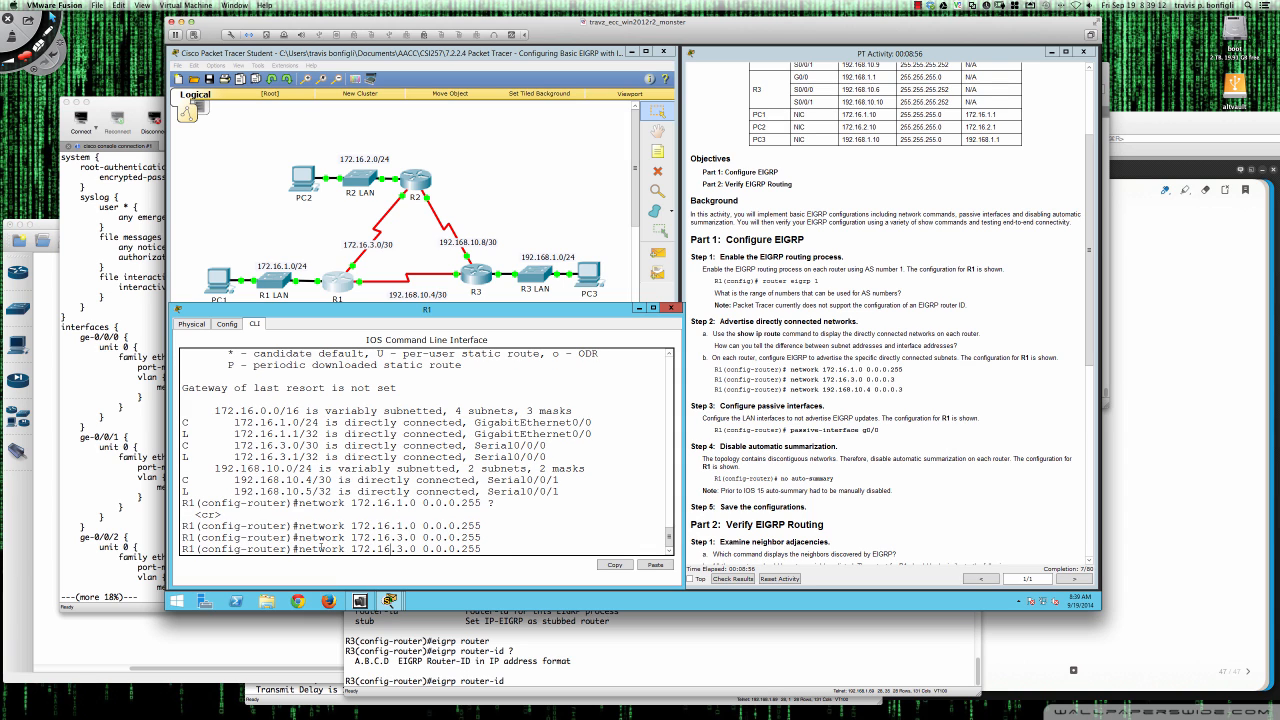
pyautogui.press('Left')
pyautogui.press('Left')
pyautogui.press('Left')
pyautogui.press('Left')
pyautogui.press('Left')
pyautogui.press('Left')
pyautogui.press('Left')
pyautogui.press('Left')
pyautogui.press('Left')
pyautogui.press('Left')
pyautogui.press('BackSpace')
pyautogui.press('BackSpace')
pyautogui.press('BackSpace')
pyautogui.press('BackSpace')
pyautogui.press('BackSpace')
pyautogui.press('BackSpace')
pyautogui.press('BackSpace')
pyautogui.press('BackSpace')
pyautogui.press('BackSpace')
pyautogui.press('BackSpace')
pyautogui.write('192.168.10.0')
pyautogui.press('BackSpace')
pyautogui.press('BackSpace')
pyautogui.press('BackSpace')
pyautogui.write('3')
pyautogui.press('Return')
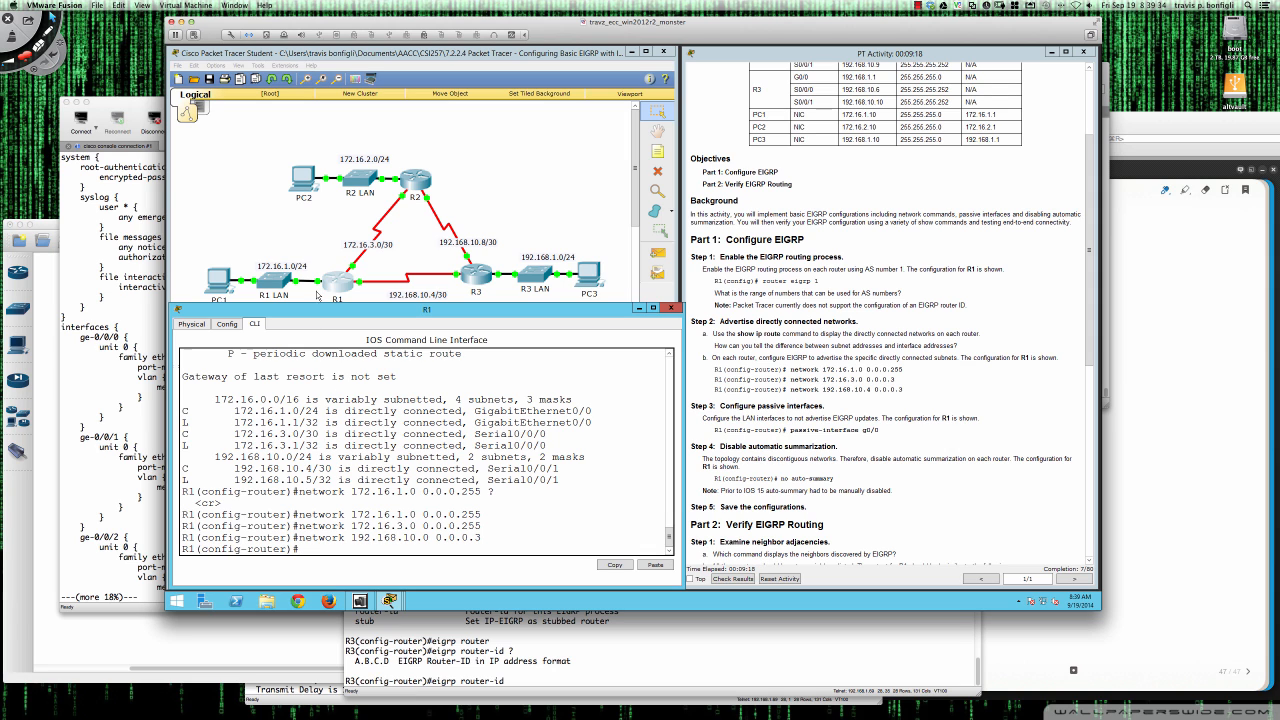
# Open router R2's command line interface and enlarge its window beneath the topology, ready at the R2 prompt
pyautogui.click(421, 185)
pyautogui.moveTo(552, 206); pyautogui.dragTo(247, 311)
pyautogui.moveTo(493, 447); pyautogui.dragTo(686, 447)
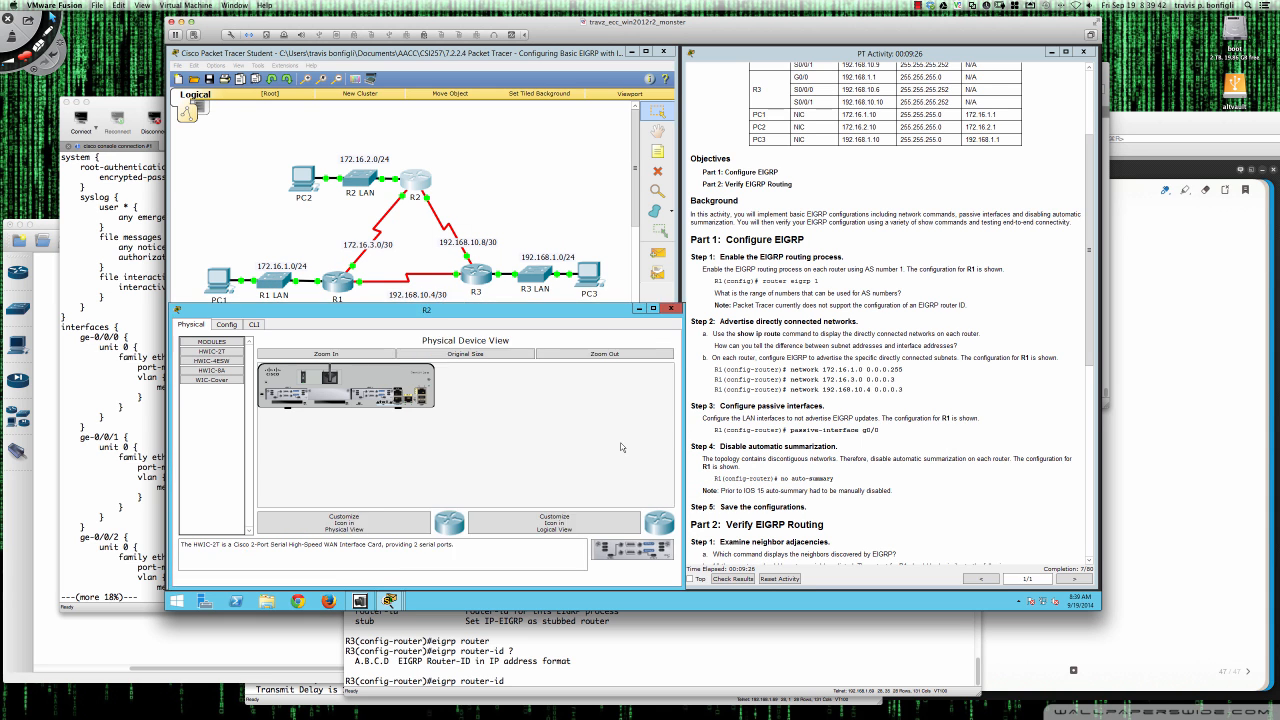
pyautogui.click(256, 326)
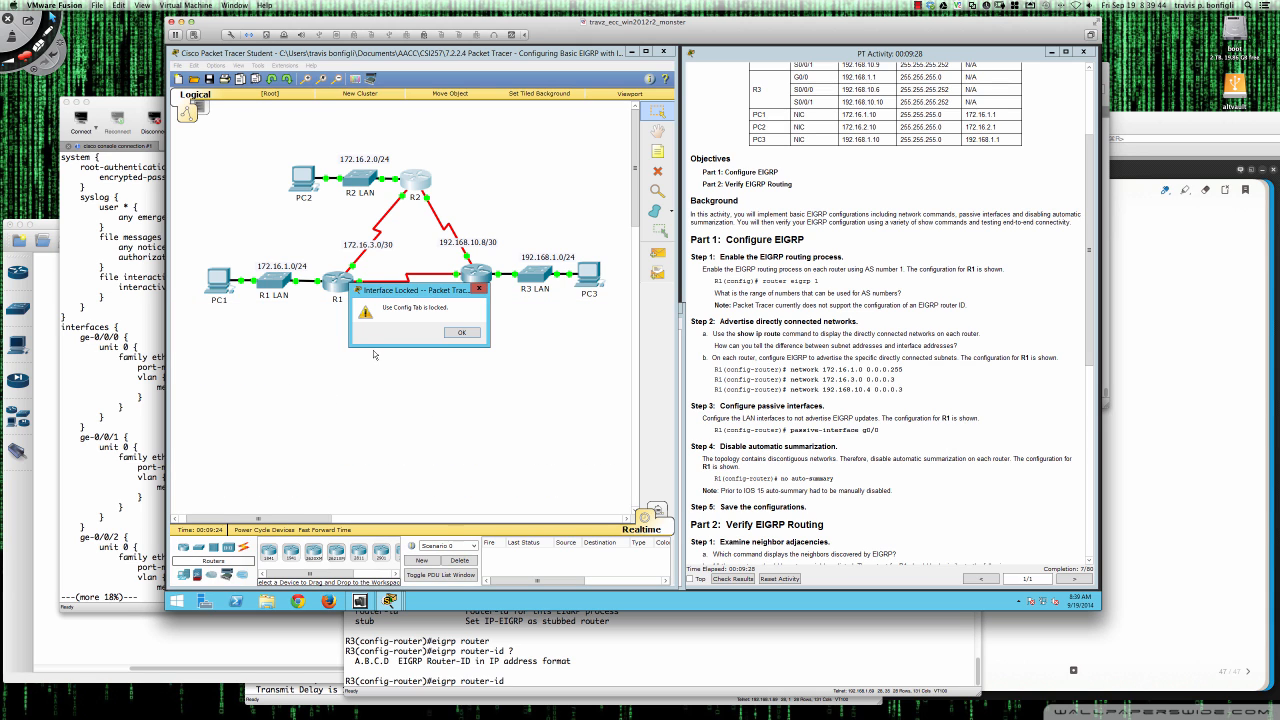
pyautogui.click(455, 334)
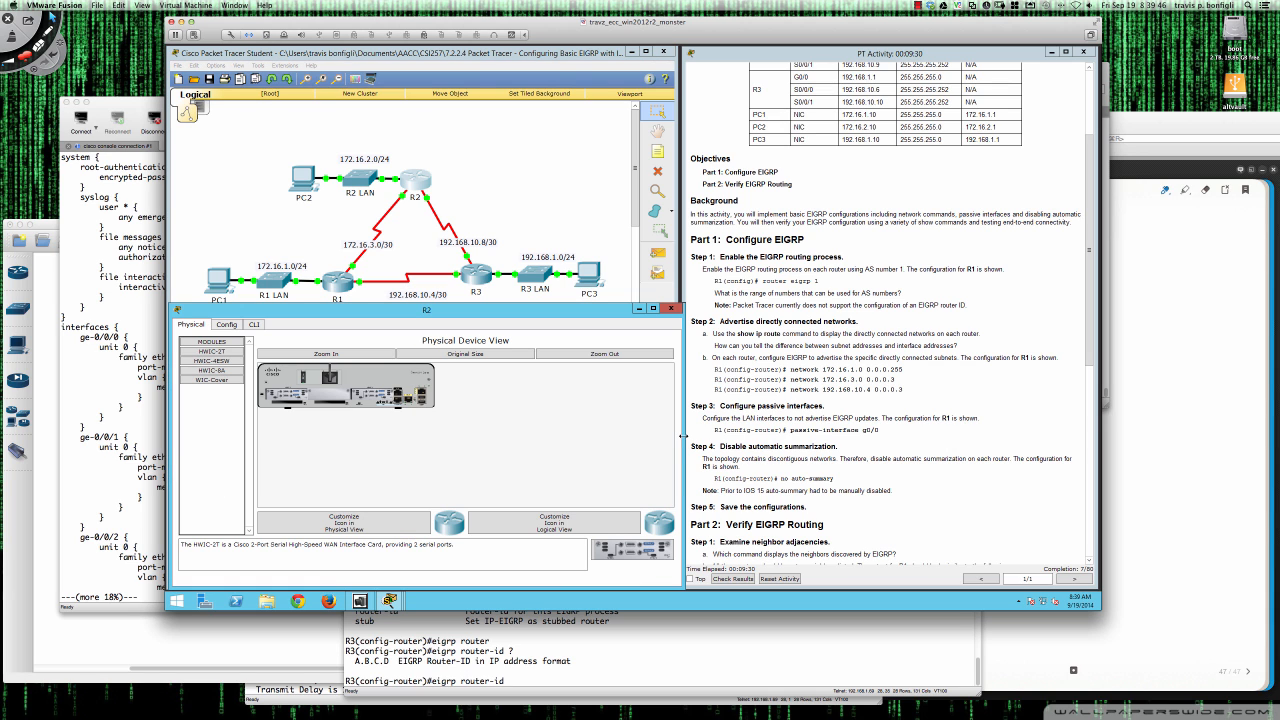
pyautogui.click(254, 326)
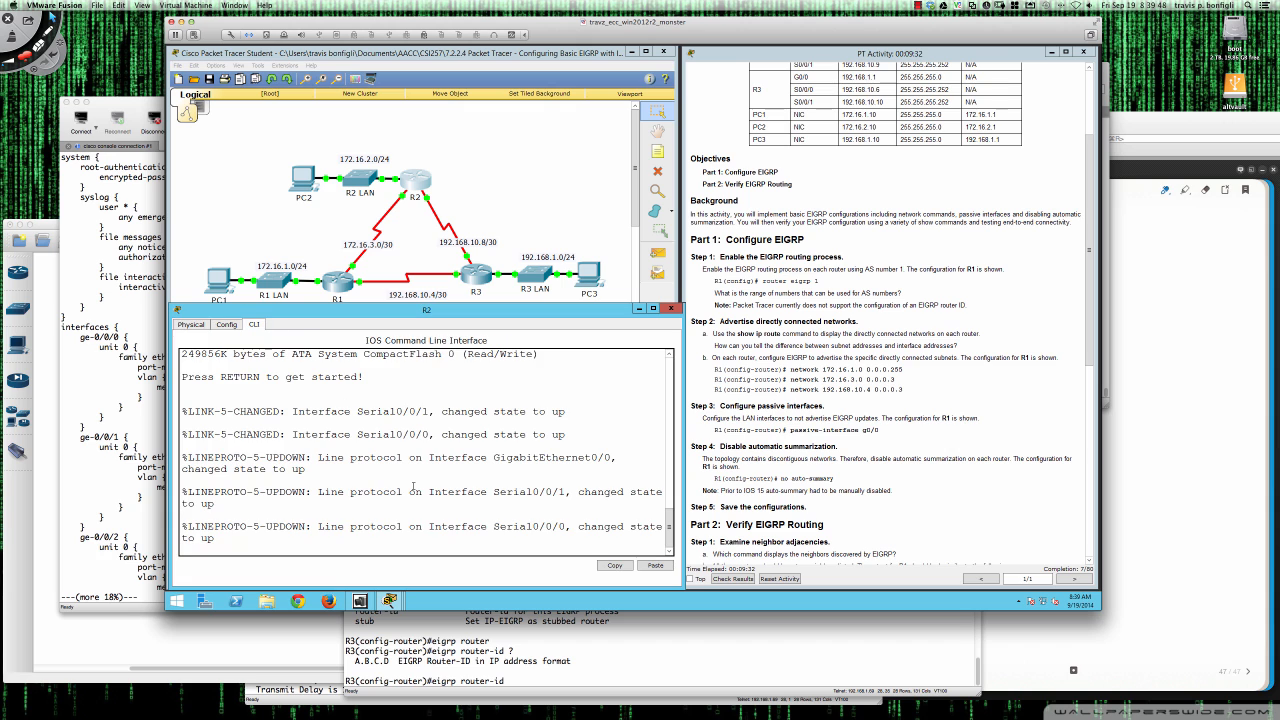
pyautogui.press('Return')
pyautogui.press('Return')
pyautogui.press('Return')
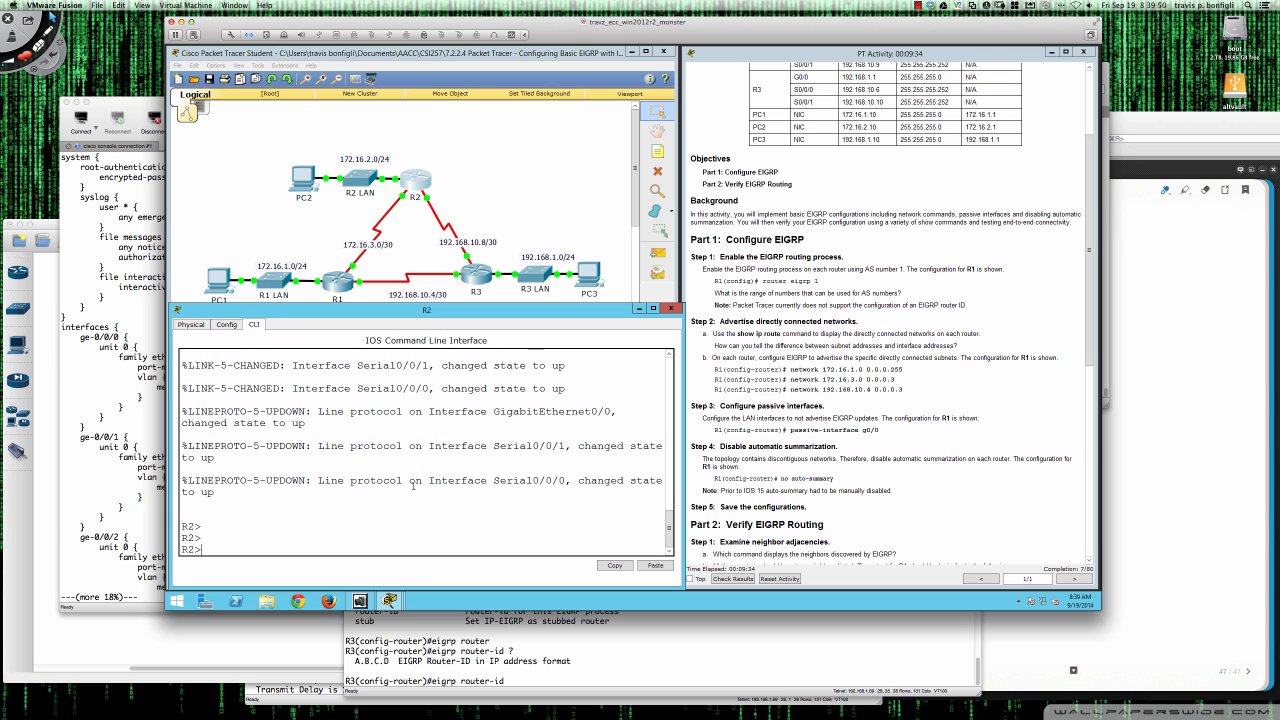
# Enter privileged mode on R2 and start global configuration mode with conf t
pyautogui.write('en')
pyautogui.press('Return')
pyautogui.write('conf')
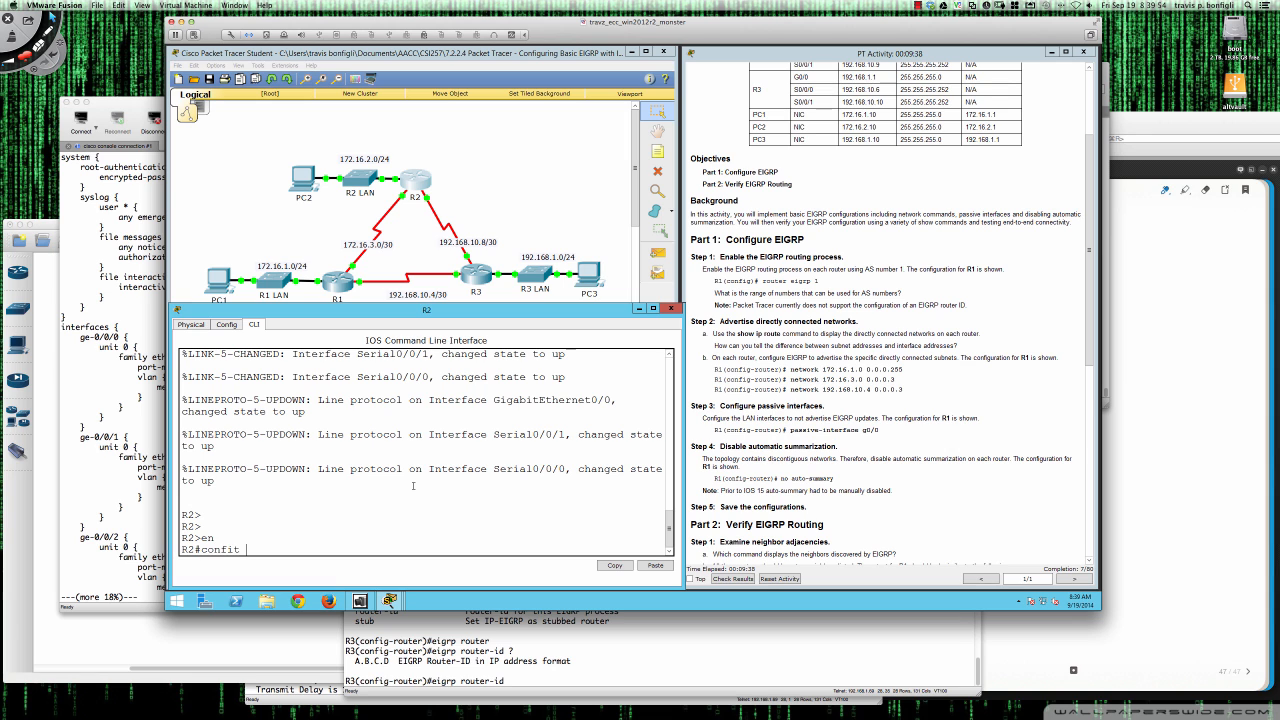
pyautogui.write(' t')
pyautogui.press('Return')
pyautogui.press('Return')
pyautogui.press('Return')
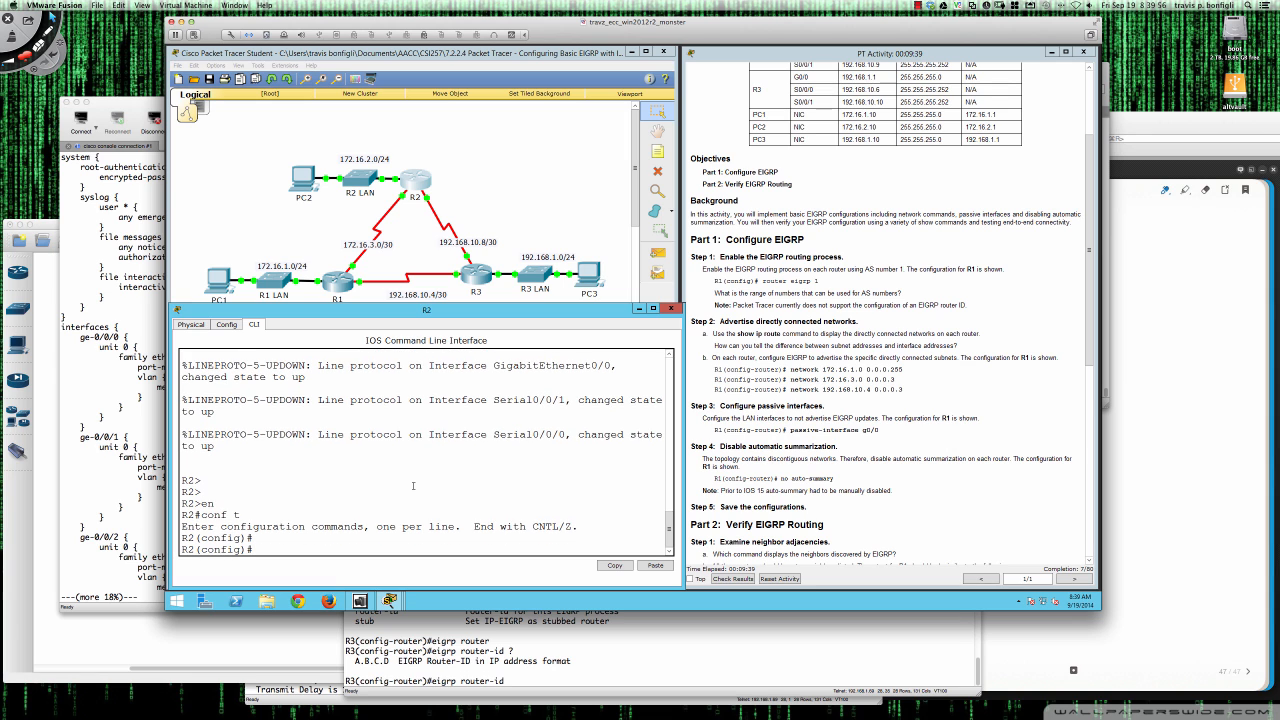
# Start the EIGRP process with AS number 1 on R2 and display its routing table from router configuration mode
pyautogui.write('router eigrp 1')
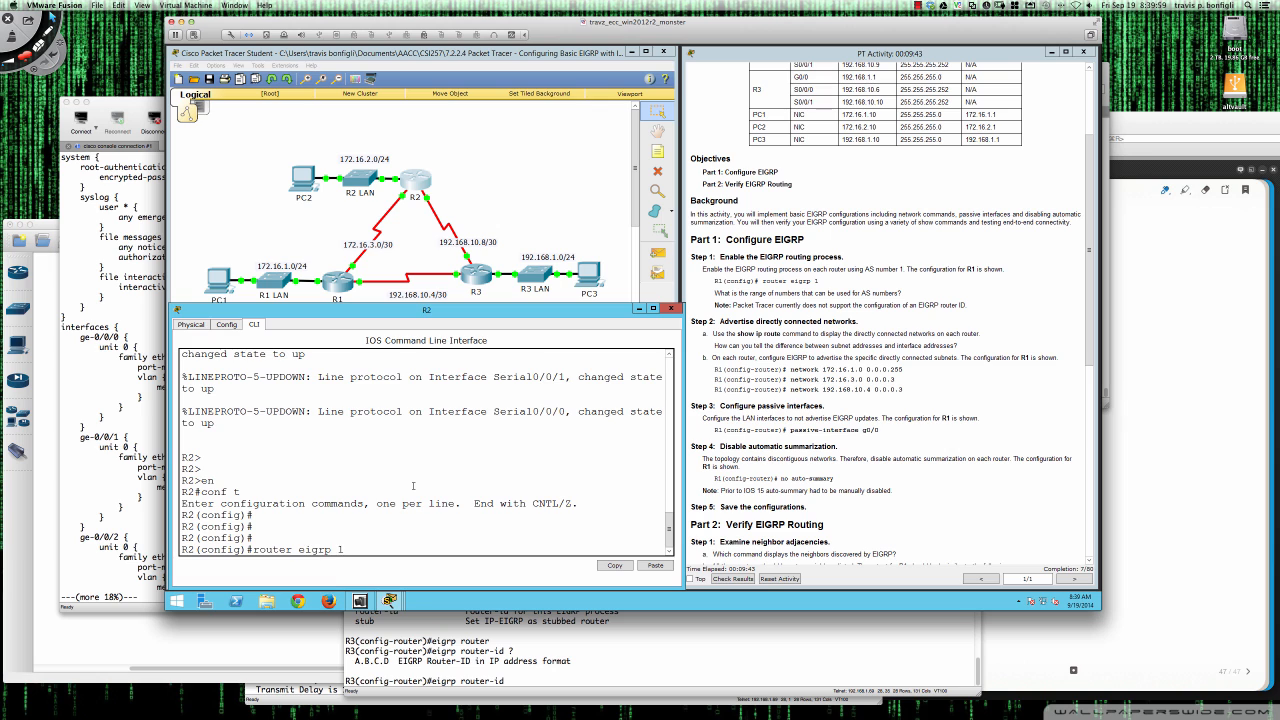
pyautogui.press('Return')
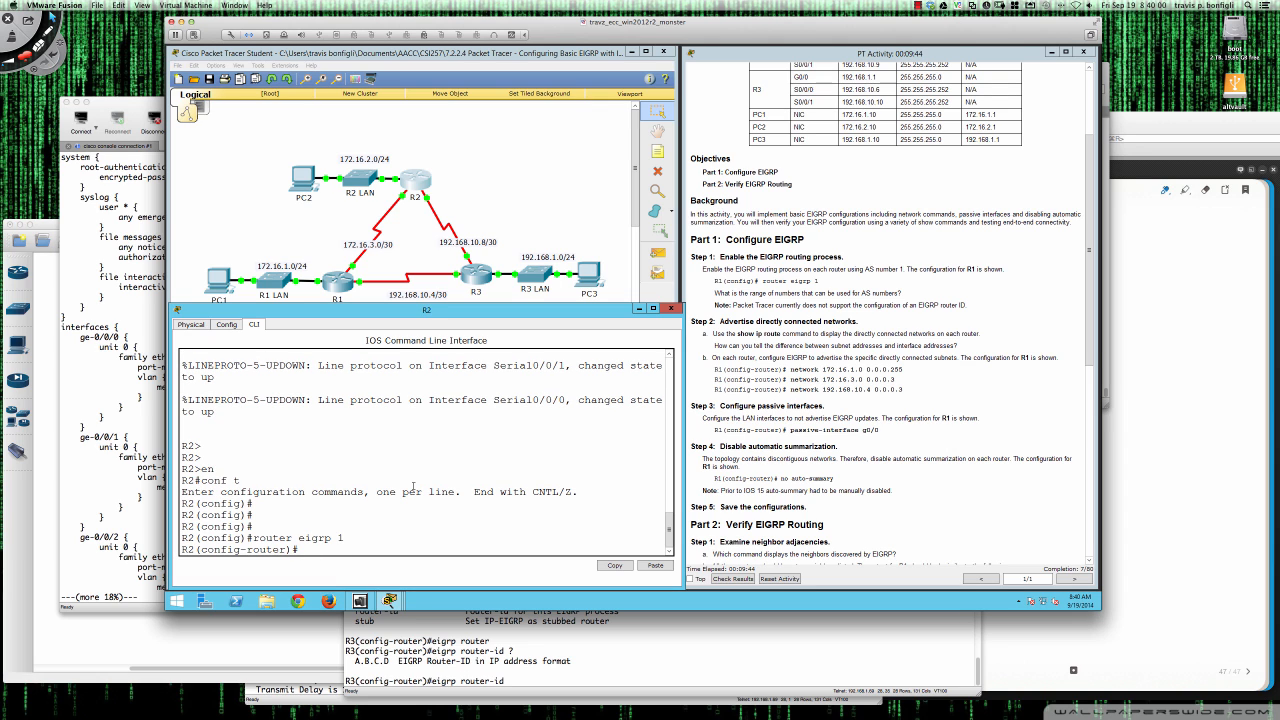
pyautogui.write('netw')
pyautogui.press('BackSpace')
pyautogui.press('BackSpace')
pyautogui.press('BackSpace')
pyautogui.write('do sh ip ro')
pyautogui.press('Return')
pyautogui.press('Return')
pyautogui.press('Return')
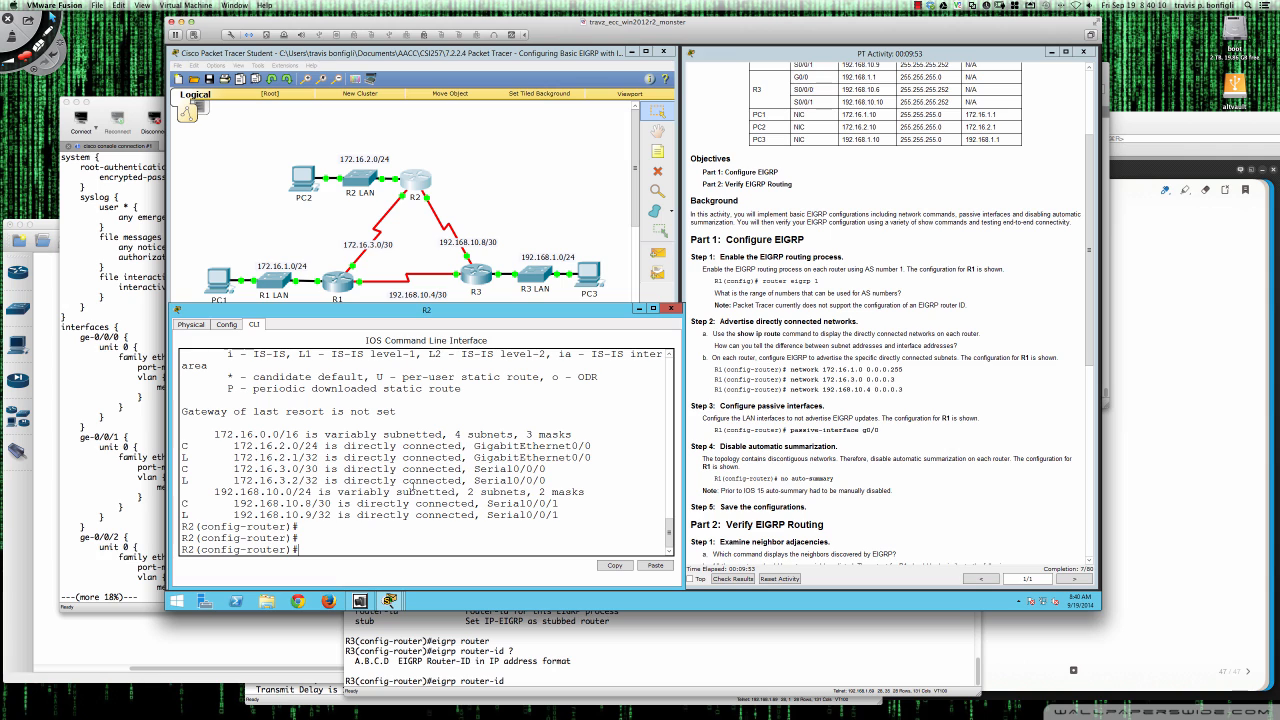
# Advertise networks 172.16.2.0 and 172.16.3.0 in EIGRP on R2, each with wildcard mask 0.0.0.255
pyautogui.write('network 172.16.2.0 0.0.0.255')
pyautogui.press('Return')
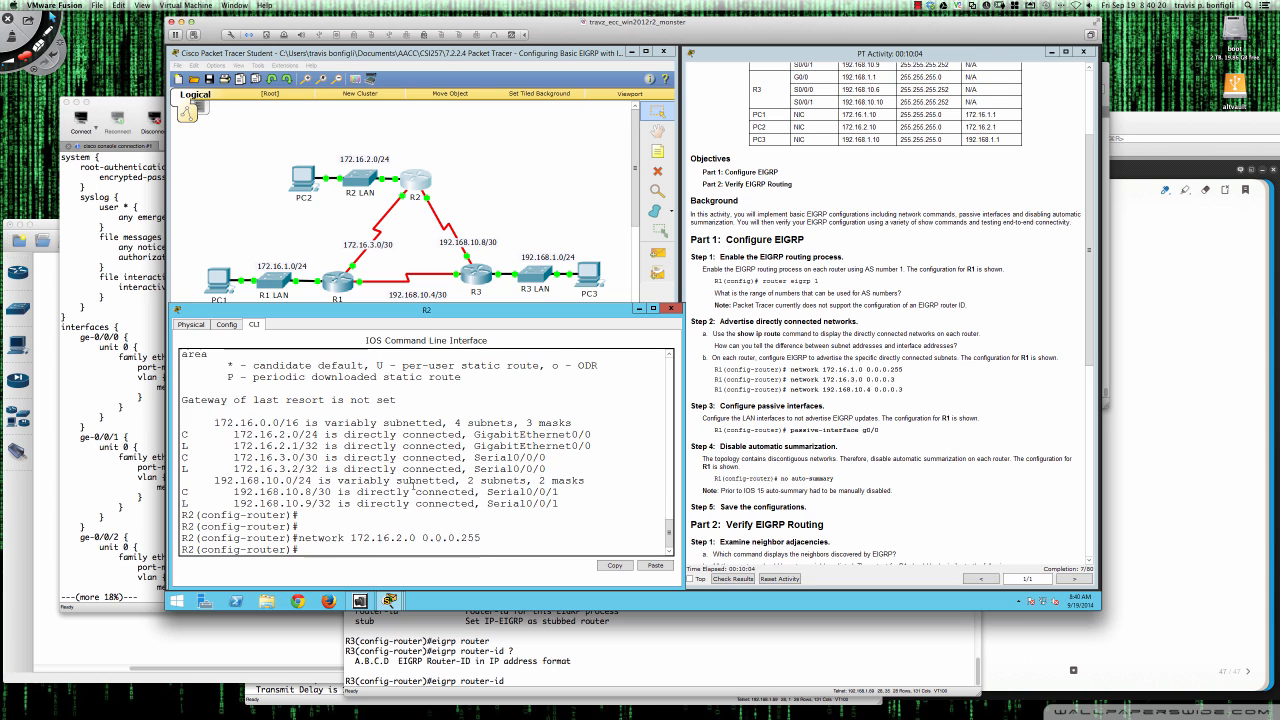
pyautogui.press('Up')
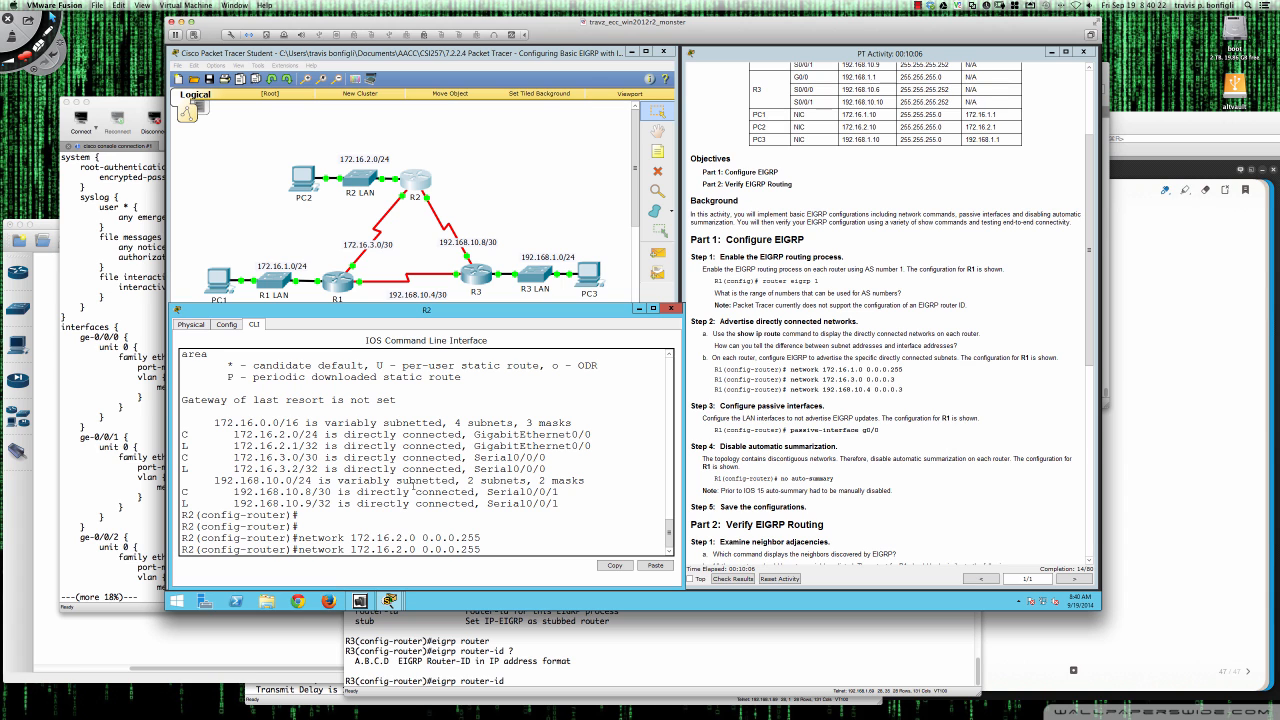
pyautogui.press('BackSpace')
pyautogui.write('3')
pyautogui.press('Return')
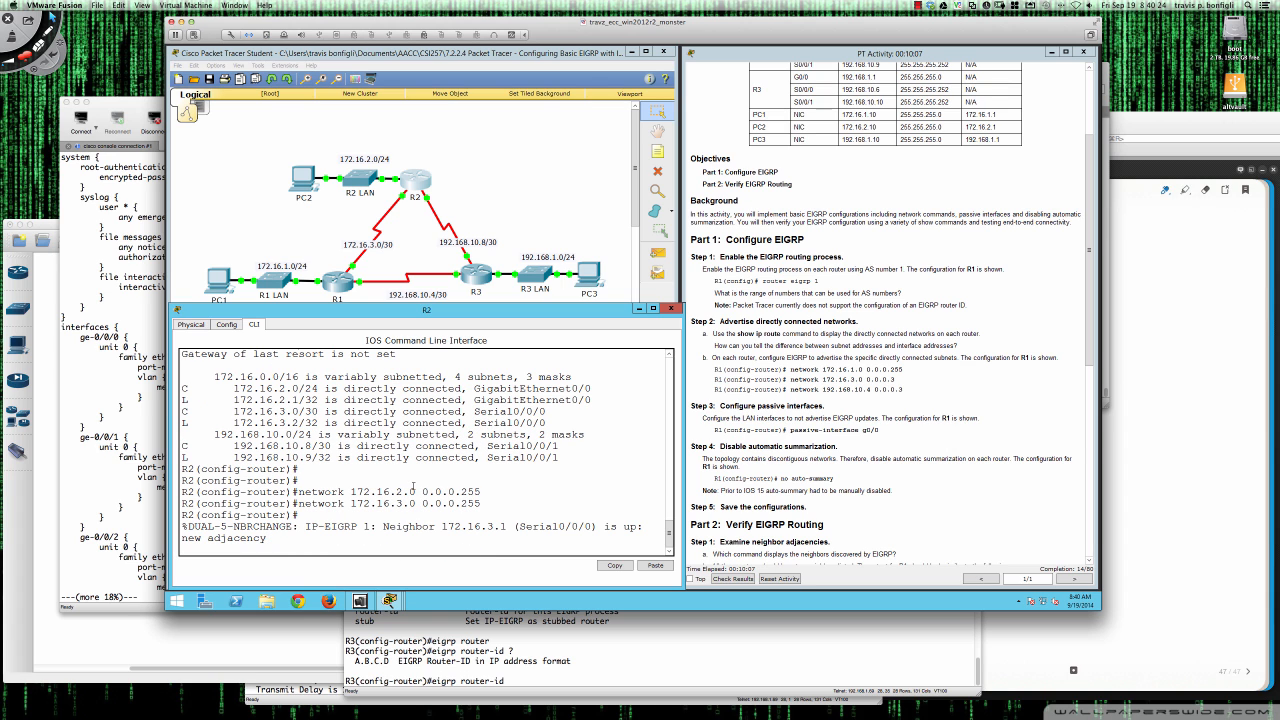
pyautogui.press('Return')
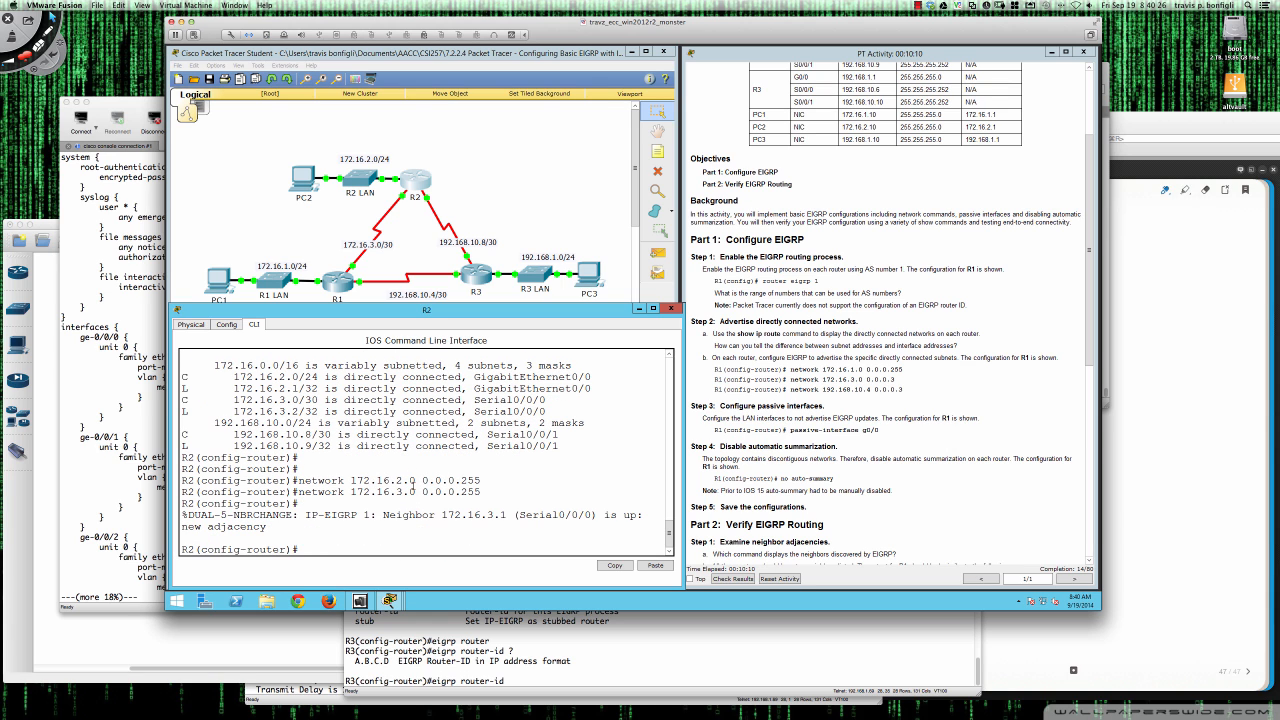
# Edit the recalled network command on R2 to read 192.168.10.0 with wildcard mask 0.0.0.255, without submitting it
pyautogui.press('Up')
pyautogui.press('BackSpace')
pyautogui.press('BackSpace')
pyautogui.press('BackSpace')
pyautogui.press('BackSpace')
pyautogui.press('BackSpace')
pyautogui.press('BackSpace')
pyautogui.press('BackSpace')
pyautogui.press('BackSpace')
pyautogui.press('BackSpace')
pyautogui.press('BackSpace')
pyautogui.write('192.168.10.0')
pyautogui.press('BackSpace')
pyautogui.write('0 0.0.0.255')
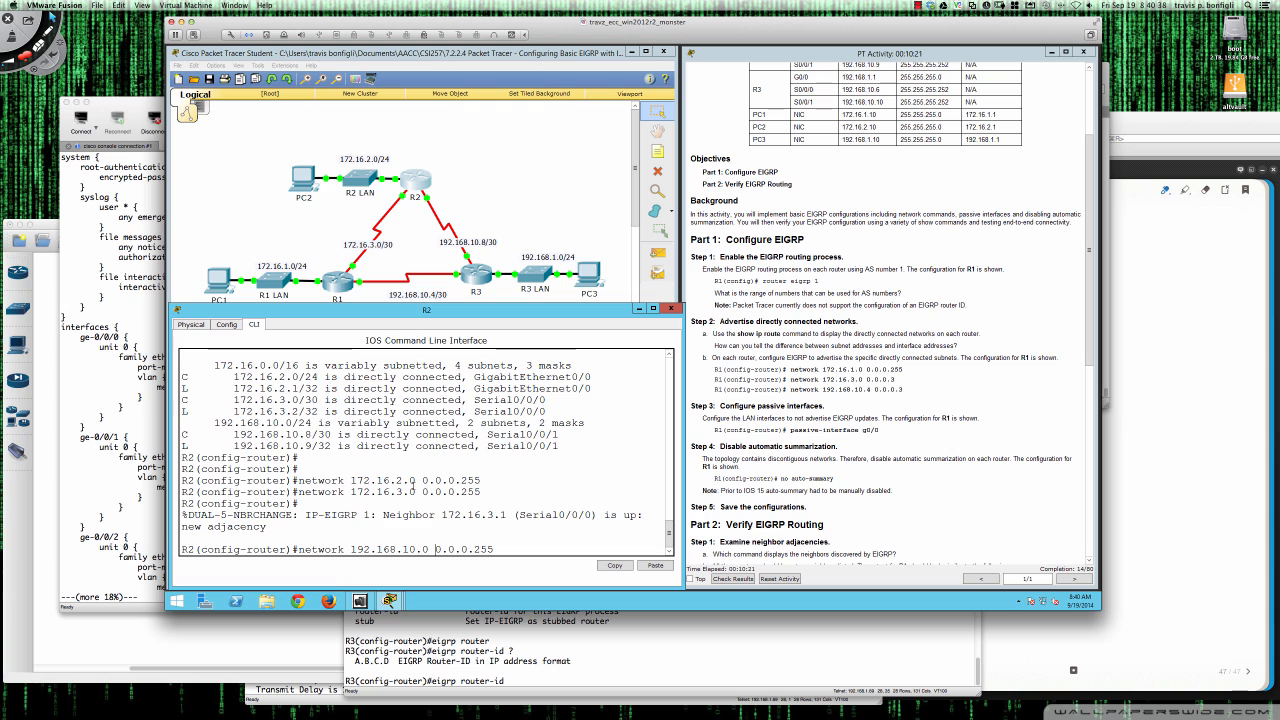
# Highlight the /30 prefix of R2's 192.168.10.8 route, then switch to the Bamboo Dock note and handwrite the address block .0 to .3
pyautogui.moveTo(313, 434); pyautogui.dragTo(331, 435)
pyautogui.scroll(5, 862, 381)
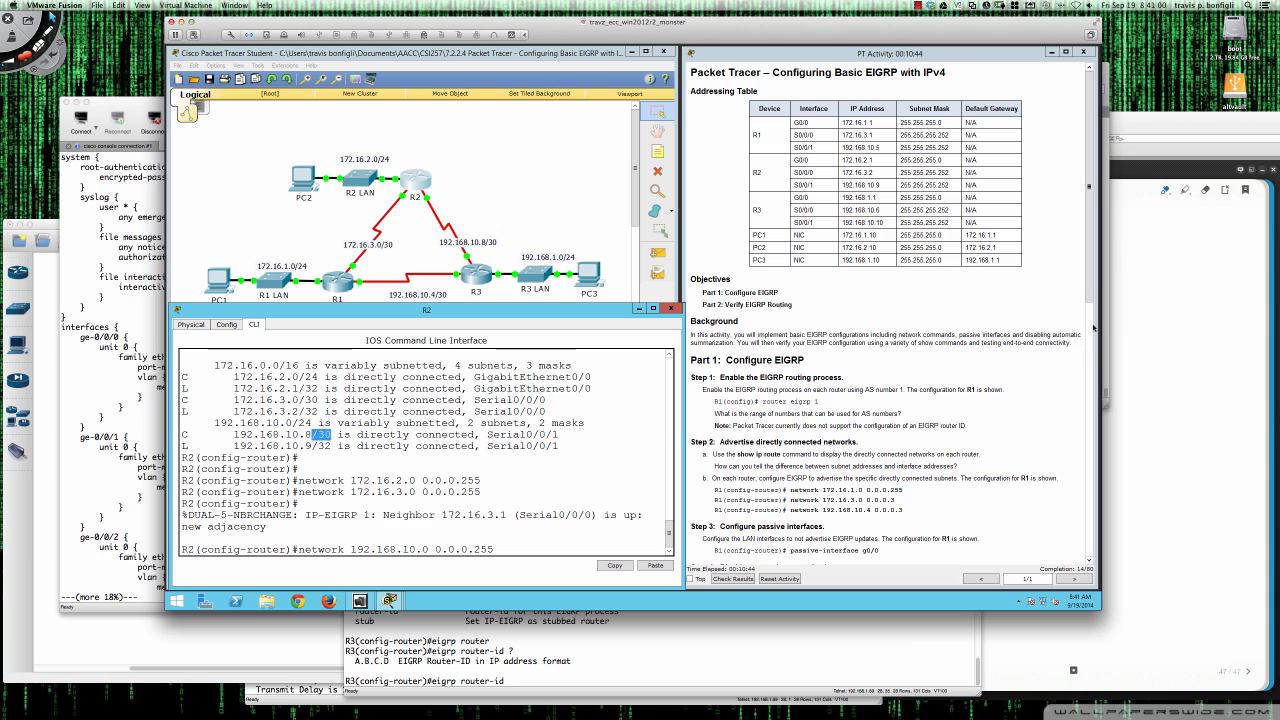
pyautogui.click(1150, 335)
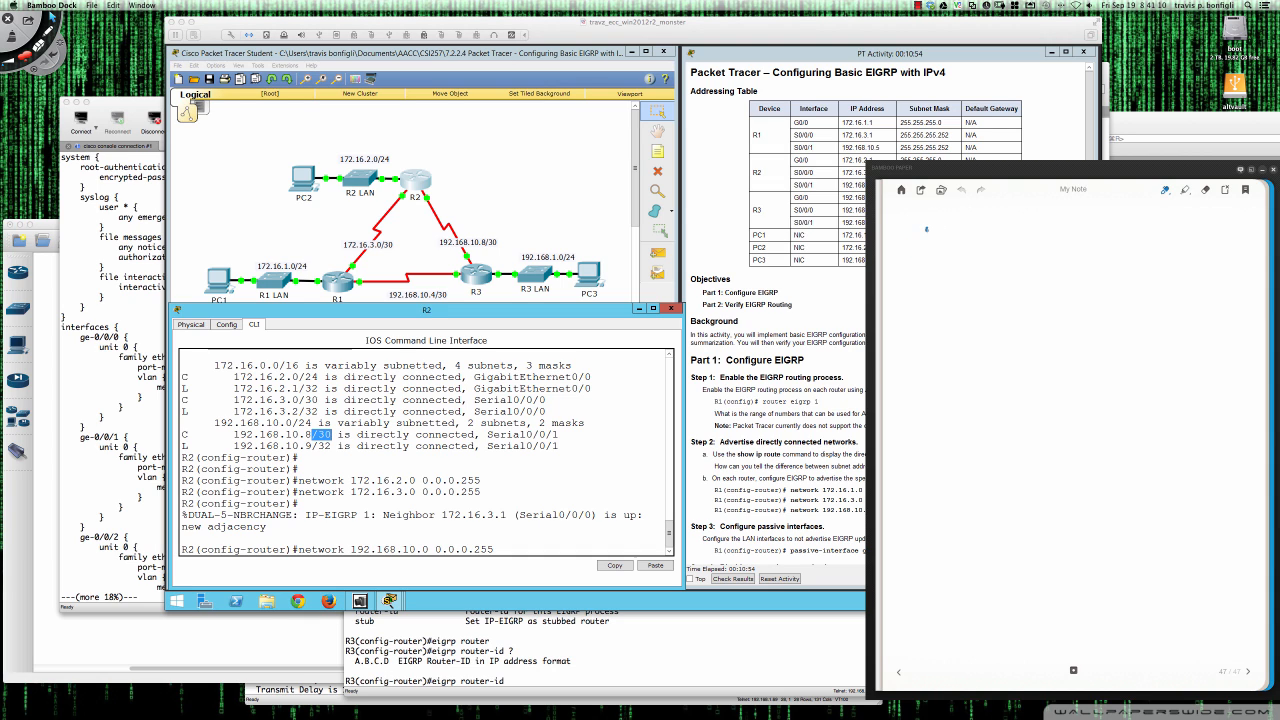
pyautogui.moveTo(944, 217); pyautogui.dragTo(933, 252)
pyautogui.moveTo(942, 244)
pyautogui.mouseDown()
pyautogui.moveTo(944, 283)
pyautogui.moveTo(958, 282)
pyautogui.moveTo(943, 309)
pyautogui.mouseUp()
pyautogui.click(924, 302)
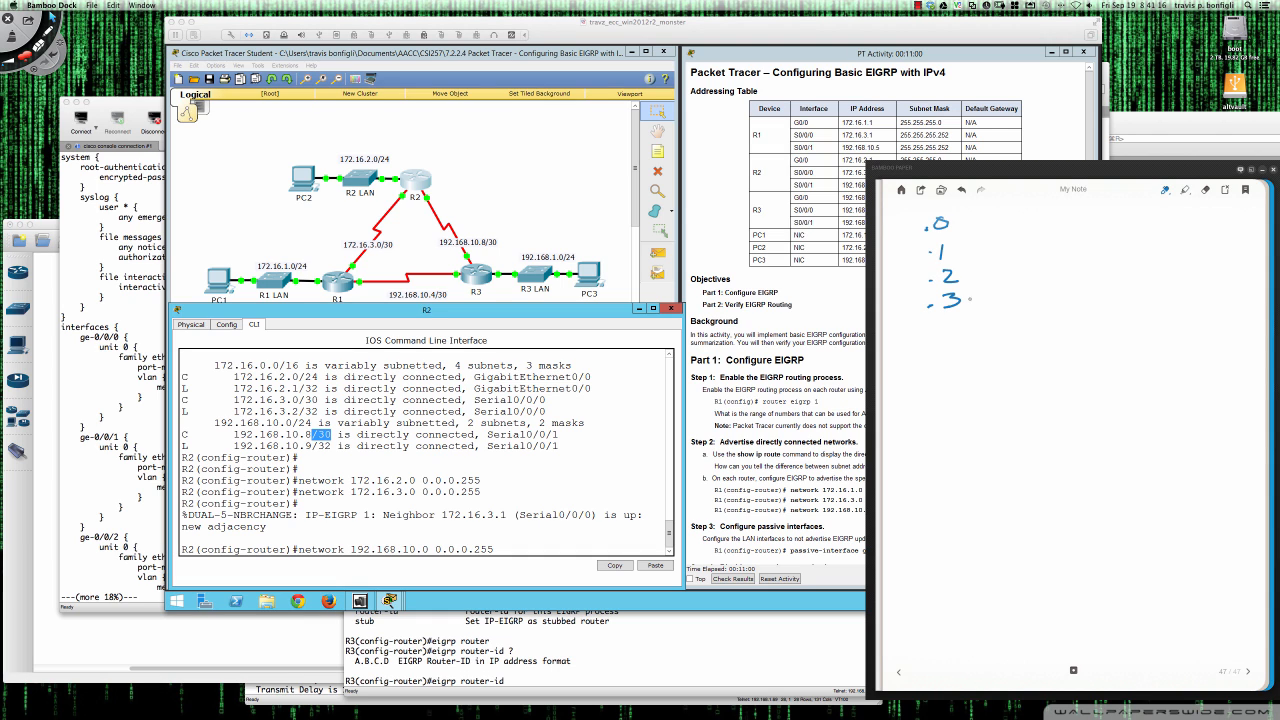
# Handwrite the address blocks .4 to .7 and .8 to .11 in the note as columns separated by wavy lines
pyautogui.moveTo(966, 211); pyautogui.dragTo(968, 338)
pyautogui.moveTo(998, 210)
pyautogui.mouseDown()
pyautogui.moveTo(994, 257)
pyautogui.moveTo(1015, 242)
pyautogui.moveTo(1007, 316)
pyautogui.mouseUp()
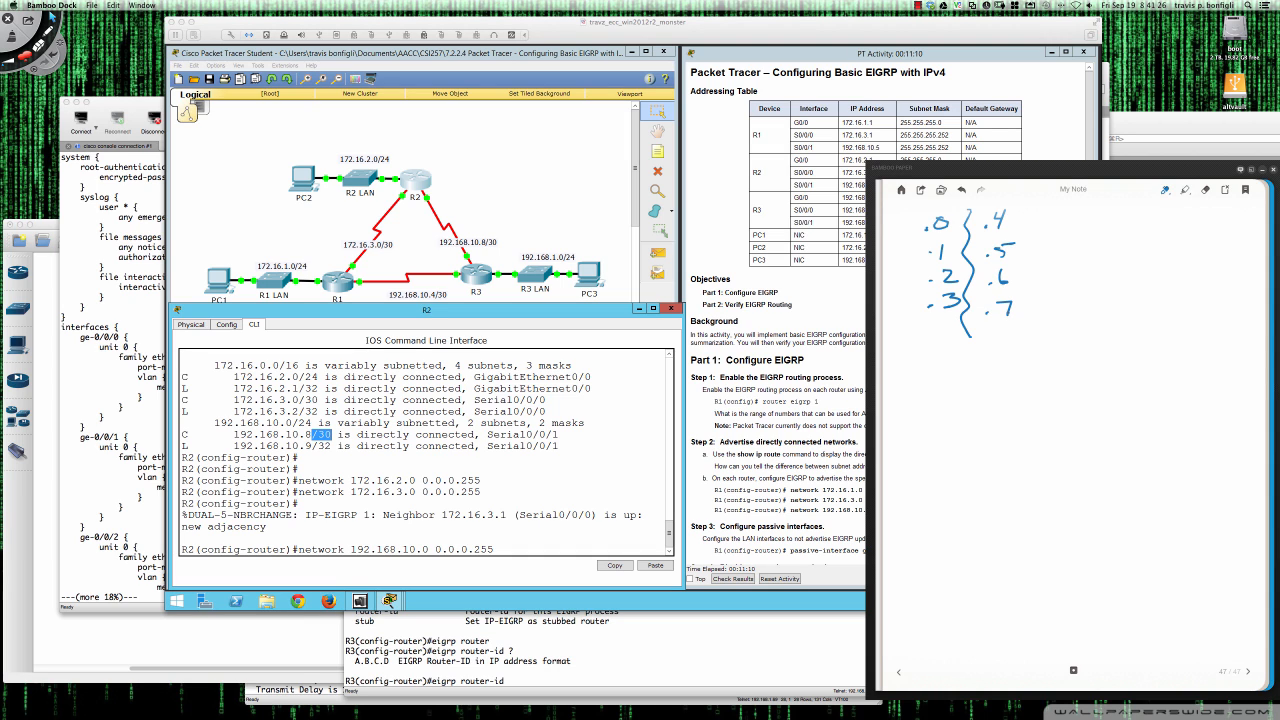
pyautogui.moveTo(1018, 207); pyautogui.dragTo(1030, 326)
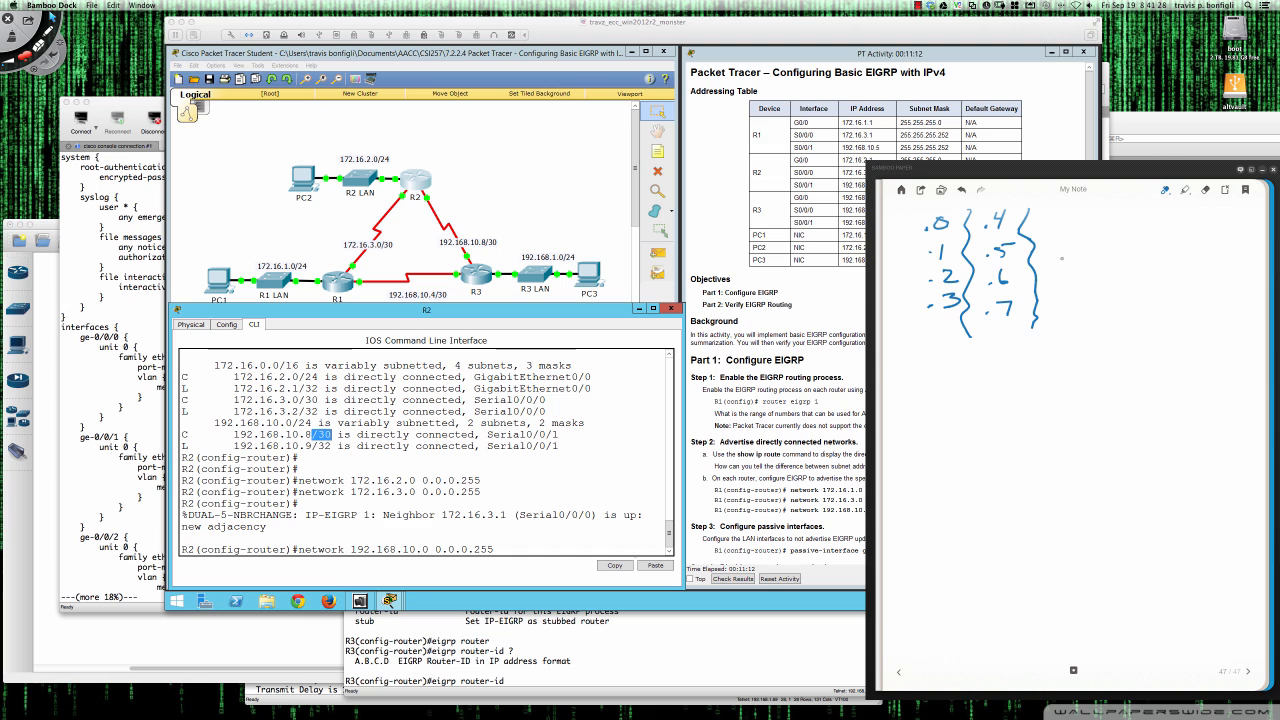
pyautogui.moveTo(1078, 208); pyautogui.dragTo(1069, 289)
pyautogui.moveTo(1084, 278); pyautogui.dragTo(1084, 321)
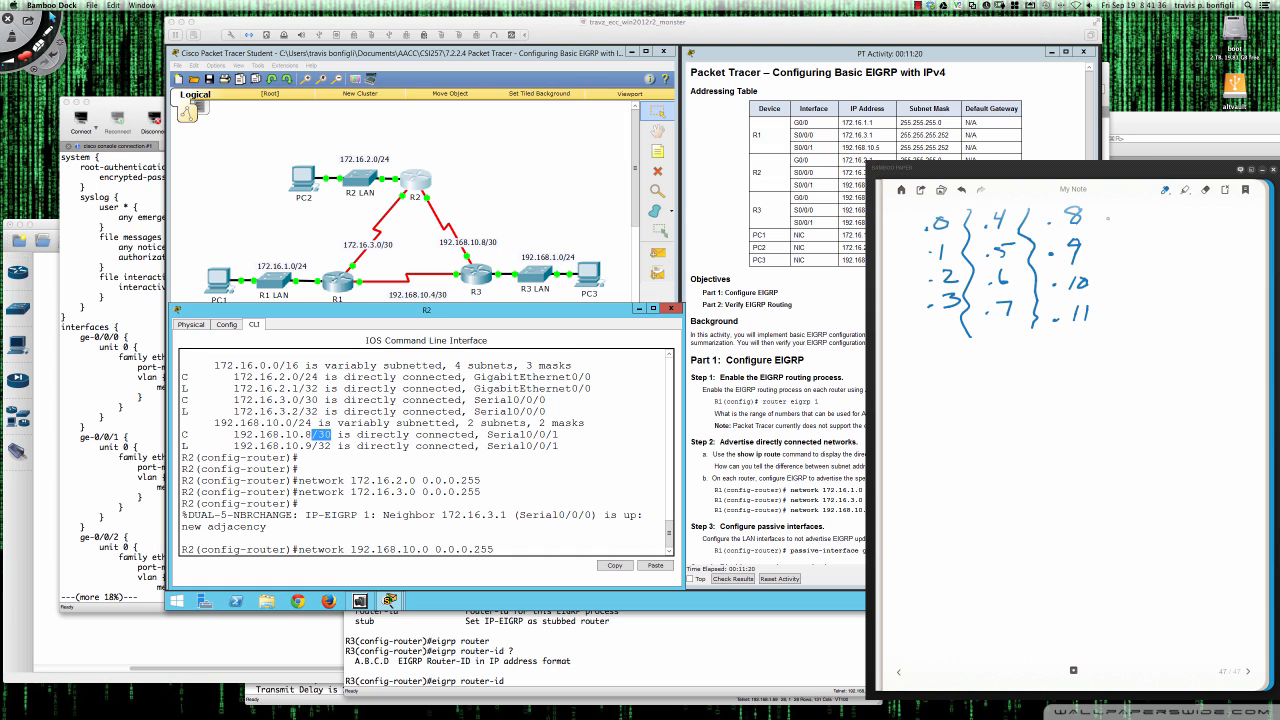
# Draw a wavy divider after the third address block and circle the addresses .8, .4 and .5
pyautogui.moveTo(1097, 206); pyautogui.dragTo(1093, 340)
pyautogui.moveTo(1086, 196)
pyautogui.mouseDown()
pyautogui.moveTo(1066, 196)
pyautogui.moveTo(1037, 228)
pyautogui.moveTo(1099, 238)
pyautogui.moveTo(1102, 200)
pyautogui.moveTo(1081, 195)
pyautogui.mouseUp()
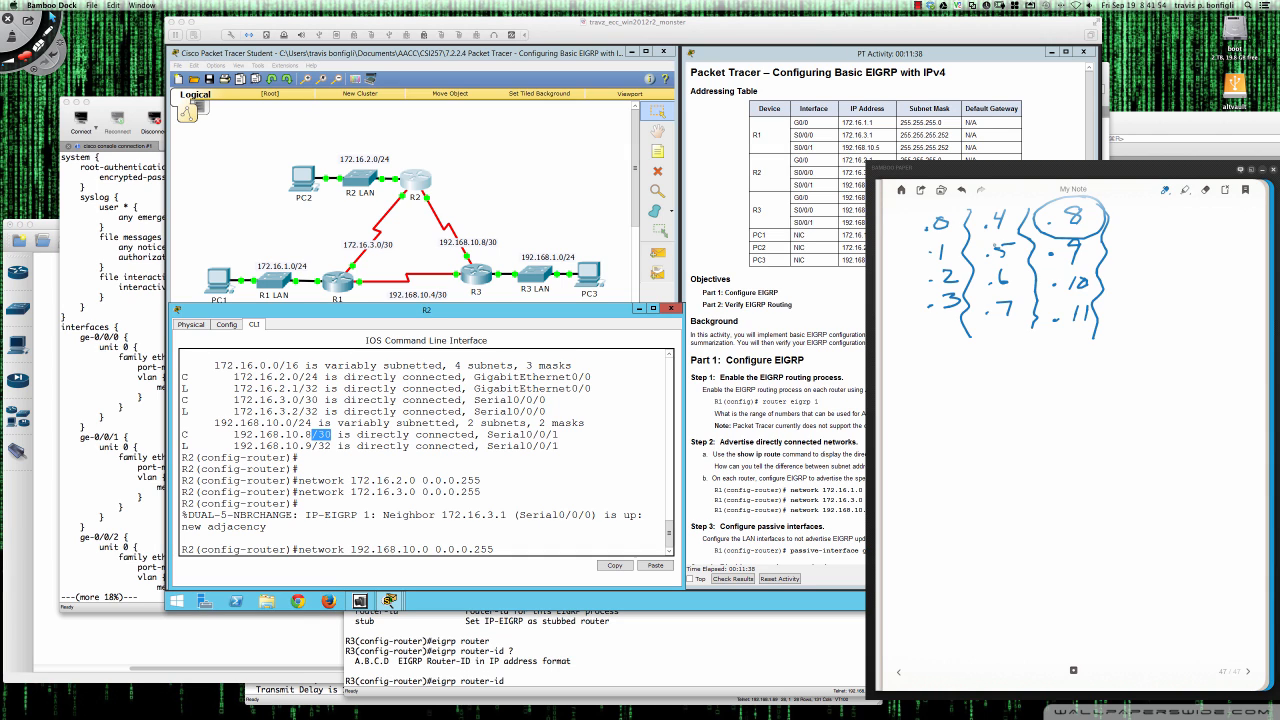
pyautogui.moveTo(1008, 236)
pyautogui.mouseDown()
pyautogui.moveTo(982, 238)
pyautogui.moveTo(974, 258)
pyautogui.moveTo(1022, 266)
pyautogui.moveTo(968, 213)
pyautogui.moveTo(988, 236)
pyautogui.moveTo(1019, 226)
pyautogui.moveTo(995, 205)
pyautogui.mouseUp()
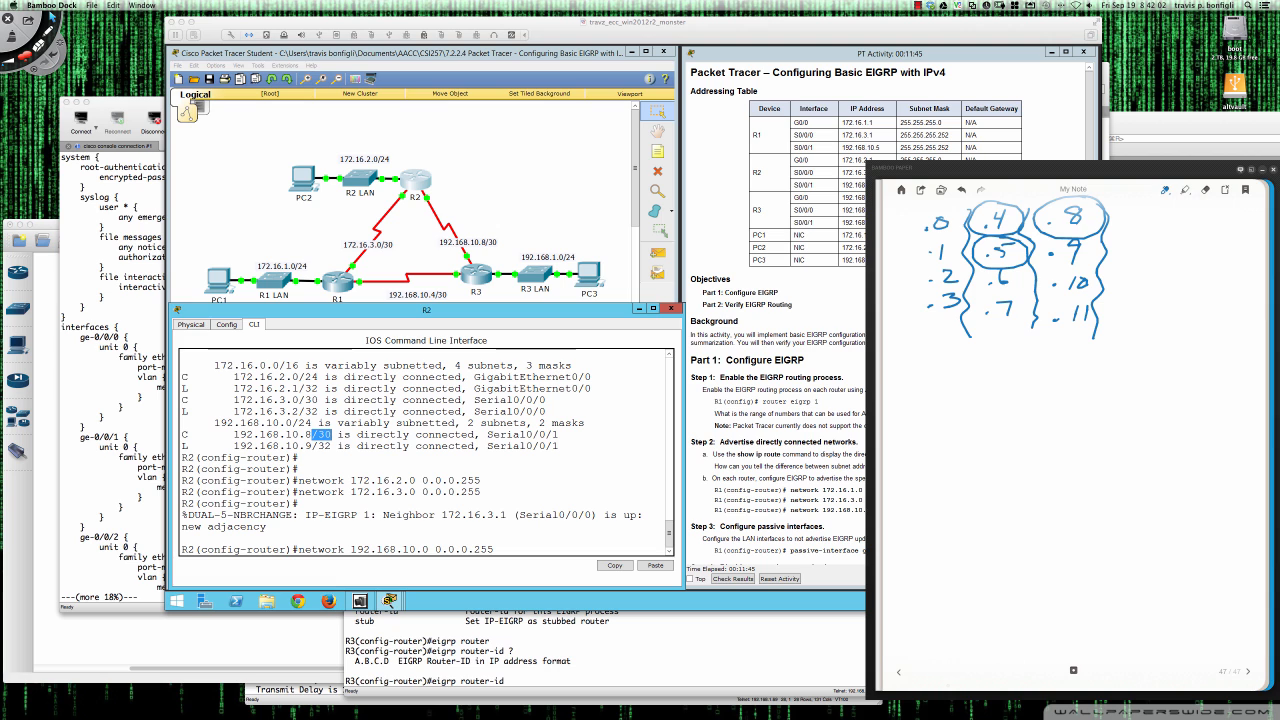
# Return to R2's command line and correct the pending network command to advertise 192.168.10.8 with wildcard mask 0.0.0.3
pyautogui.click(633, 332)
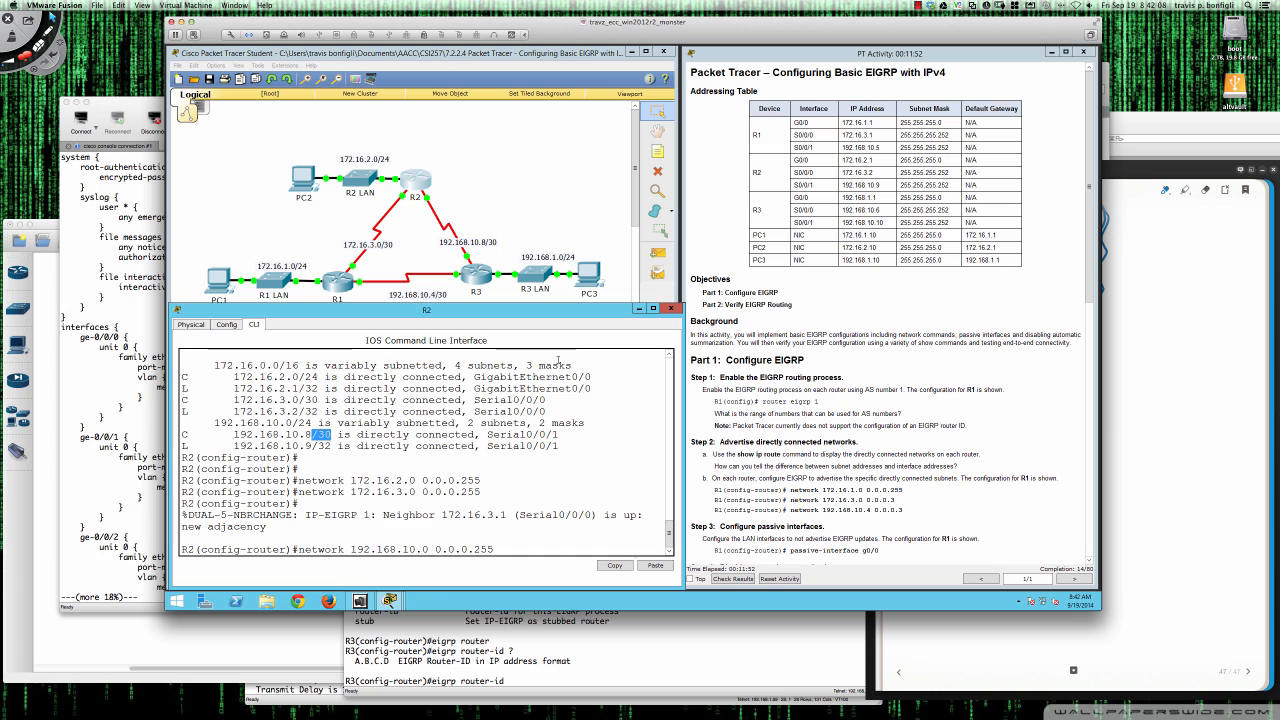
pyautogui.click(500, 548)
pyautogui.press('BackSpace')
pyautogui.press('BackSpace')
pyautogui.press('BackSpace')
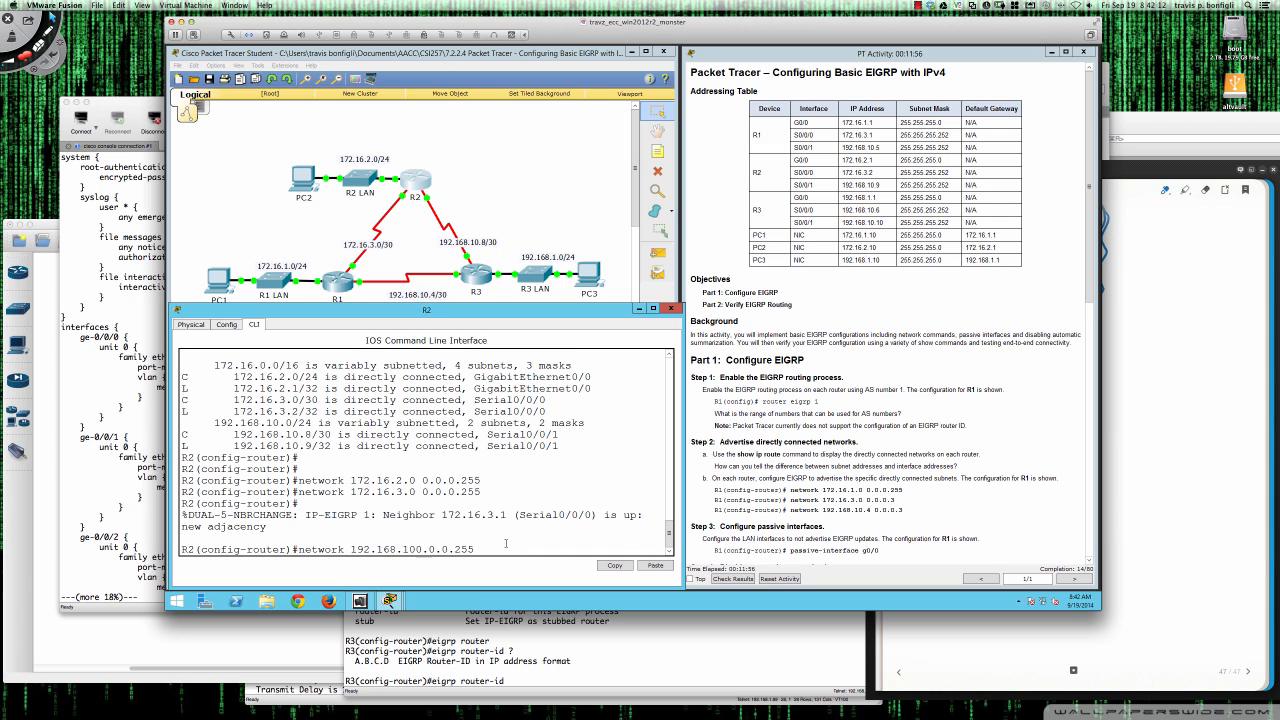
pyautogui.write('.8')
pyautogui.press('BackSpace')
pyautogui.press('BackSpace')
pyautogui.press('Return')
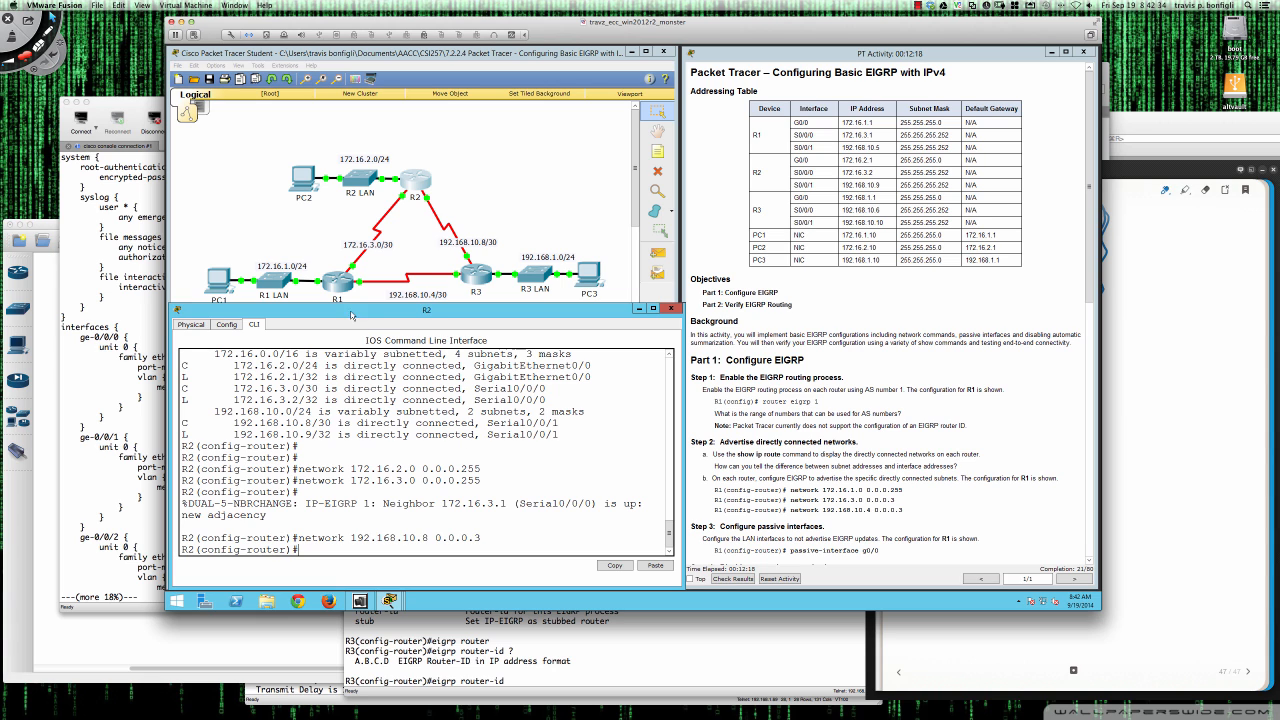
# Switch to R1's command line and advertise network 192.168.10.4 with wildcard mask 0.0.0.3 by editing the previous network command
pyautogui.click(346, 292)
pyautogui.press('Up')
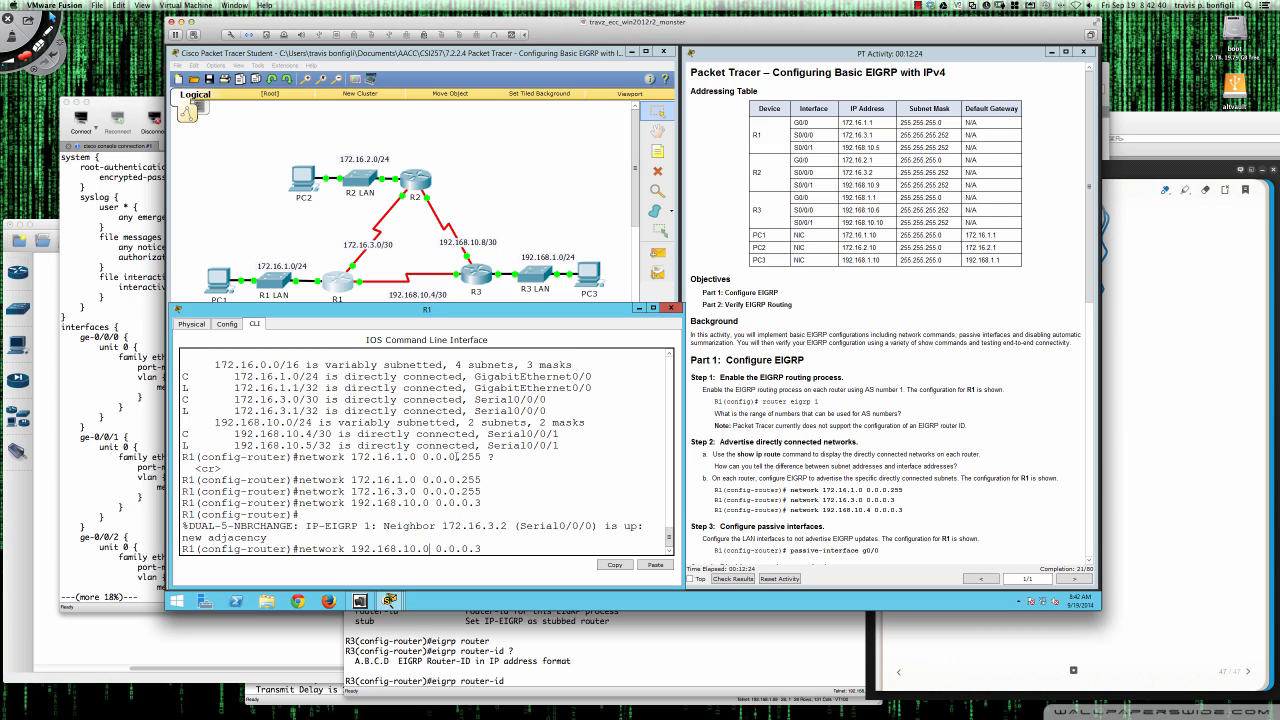
pyautogui.press('Left')
pyautogui.press('Left')
pyautogui.press('Left')
pyautogui.press('Left')
pyautogui.press('Left')
pyautogui.press('Left')
pyautogui.press('Left')
pyautogui.press('Left')
pyautogui.press('BackSpace')
pyautogui.write('4')
pyautogui.press('Return')
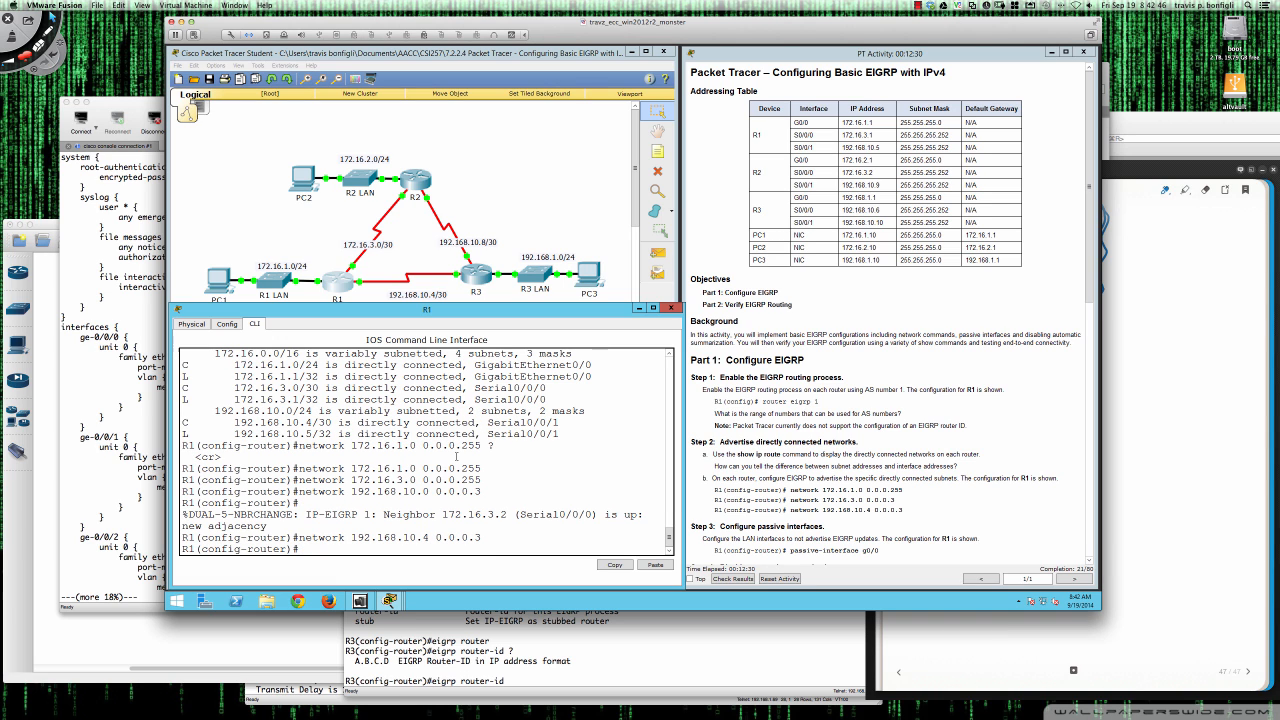
# Display R1's running configuration and review the network statements under router eigrp 1
pyautogui.write('do sh run')
pyautogui.press('Return')
pyautogui.press('space')
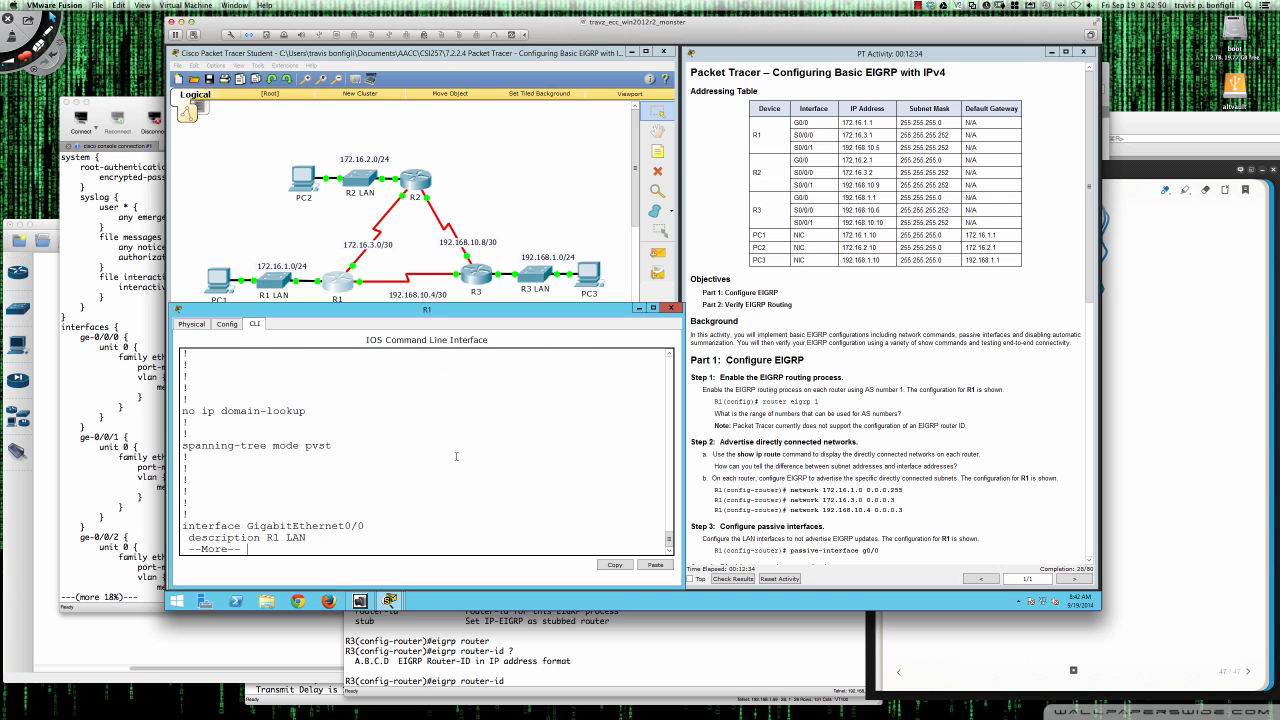
pyautogui.press('space')
pyautogui.press('space')
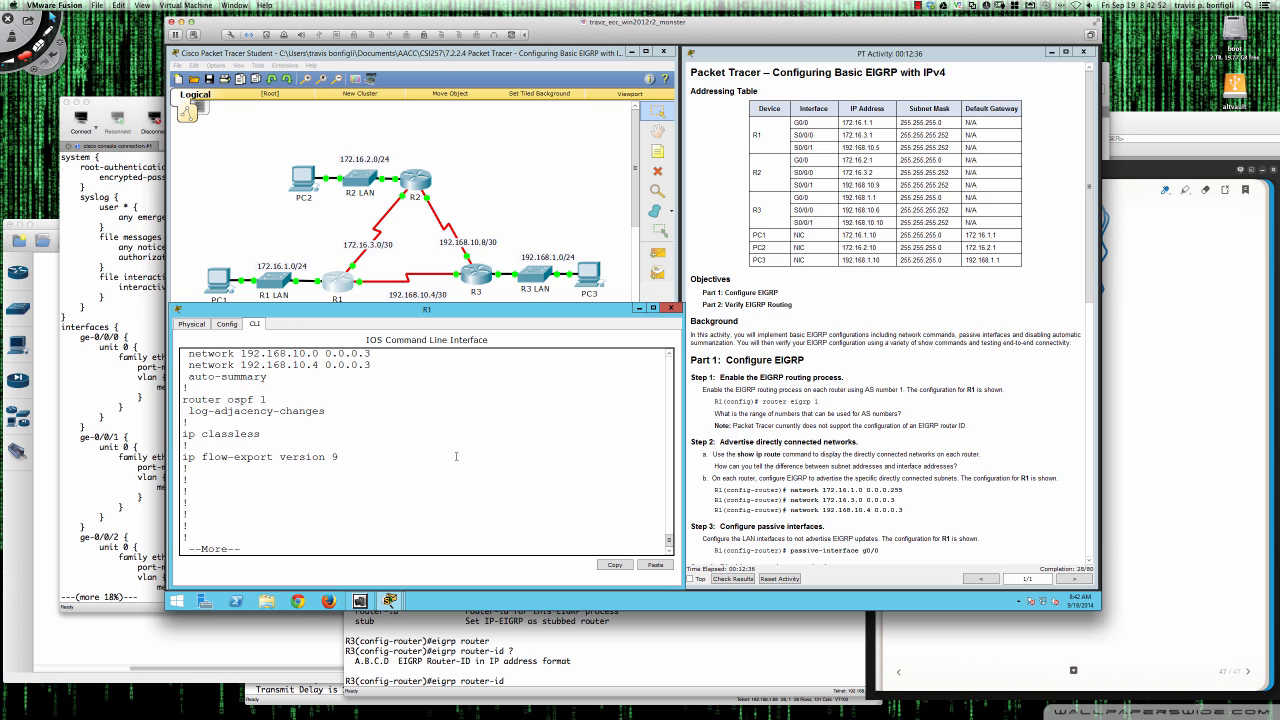
pyautogui.scroll(2, 440, 459)
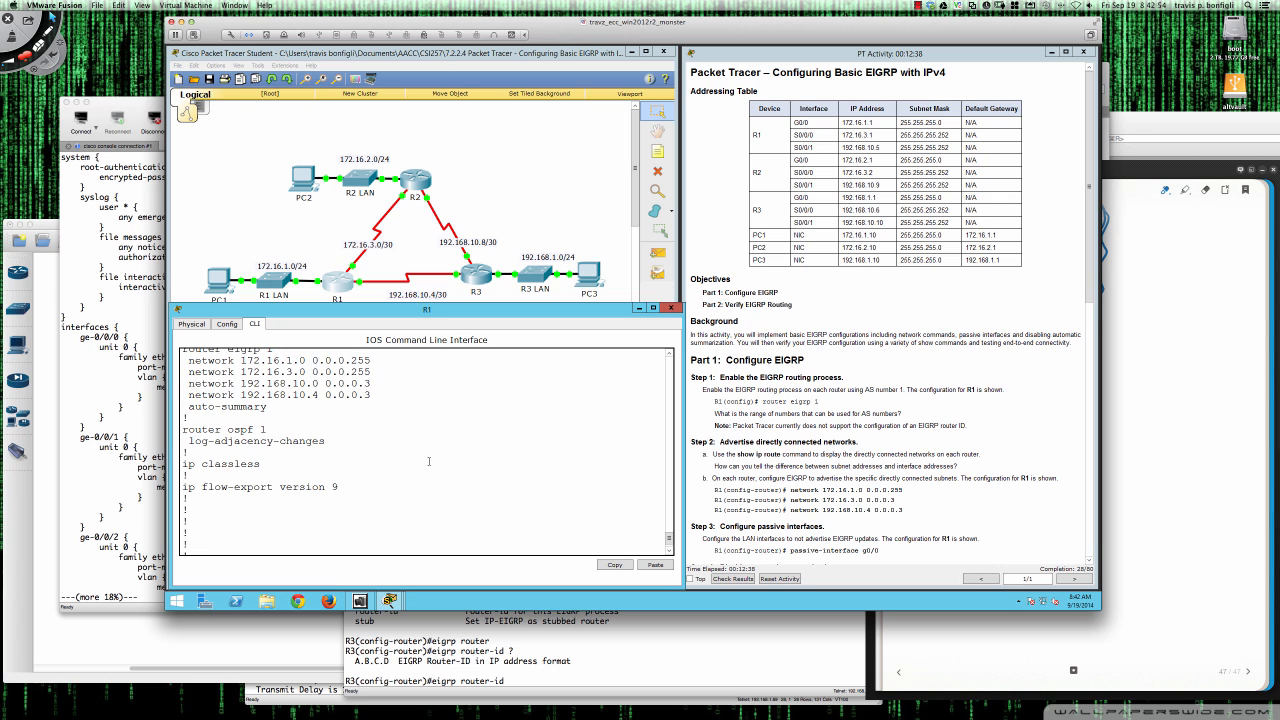
pyautogui.scroll(-2, 428, 461)
# Remove the incorrect statement network 192.168.10.0 0.0.0.3 from R1's EIGRP configuration, copying it from the configuration listing
pyautogui.write('no')
pyautogui.scroll(1, 362, 398)
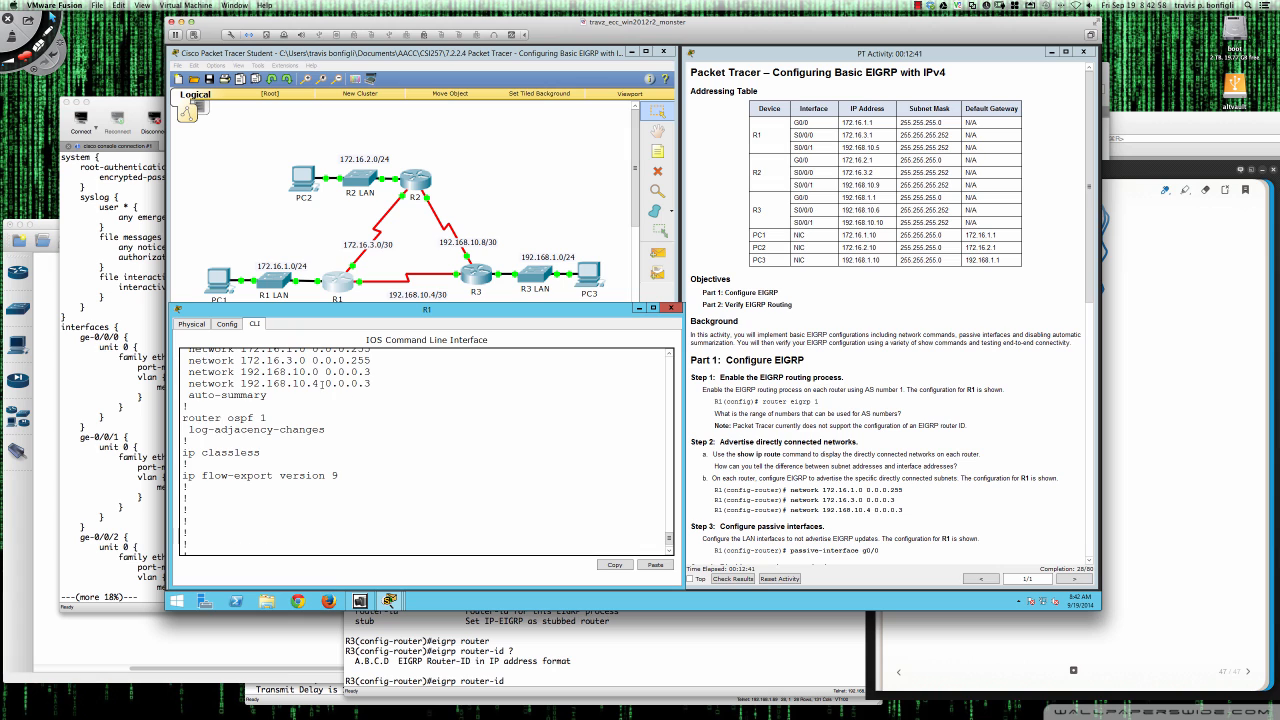
pyautogui.moveTo(188, 372); pyautogui.dragTo(371, 372)
pyautogui.hotkey('ctrl', 'c')
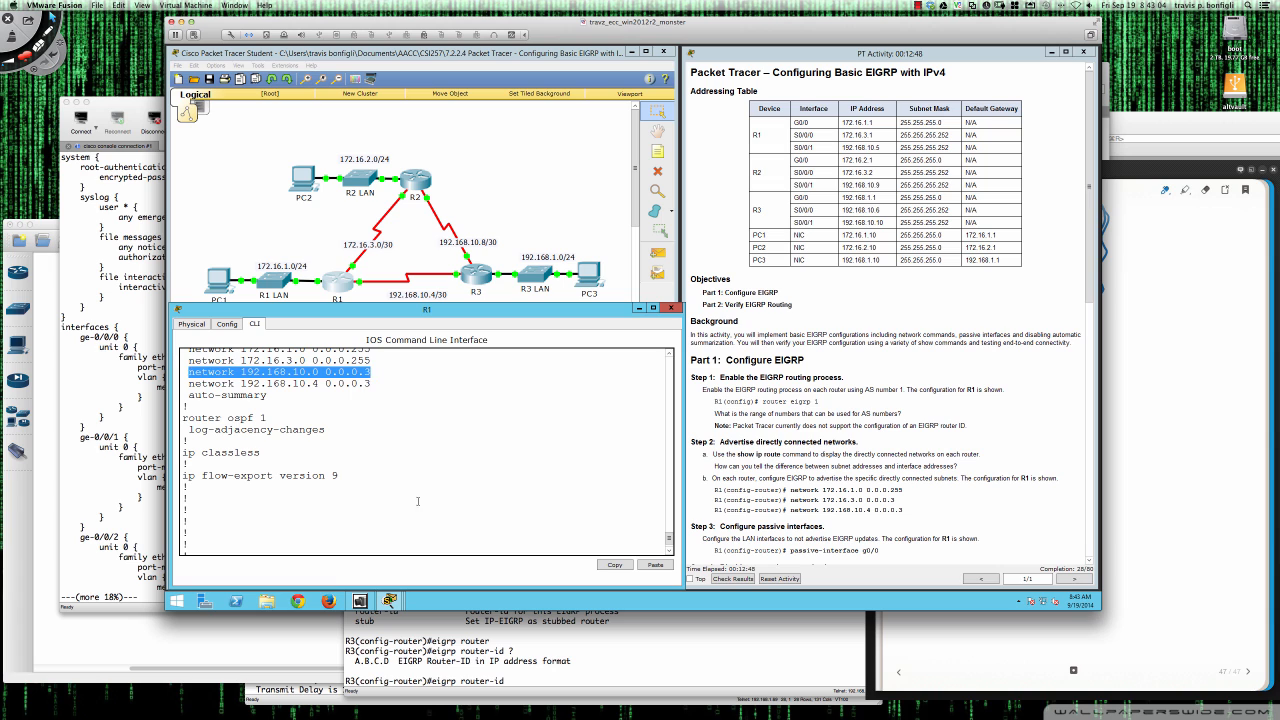
pyautogui.write('no')
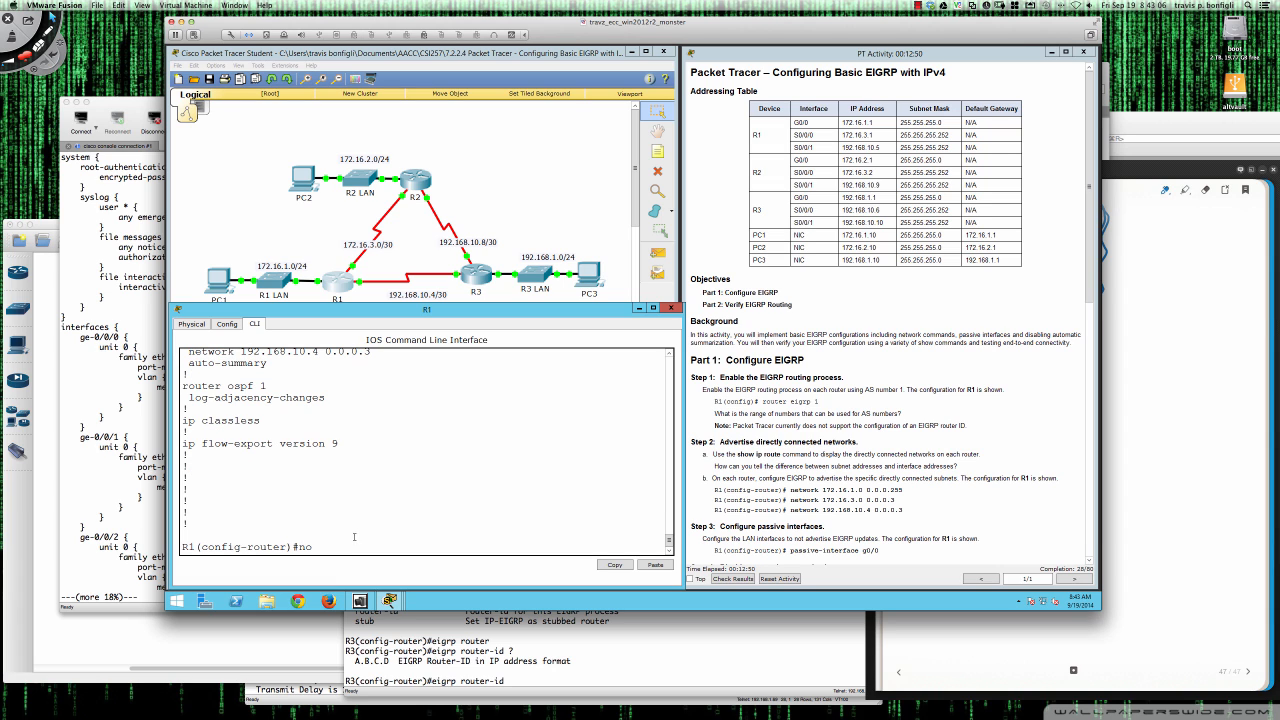
pyautogui.hotkey('ctrl', 'v')
pyautogui.press('Return')
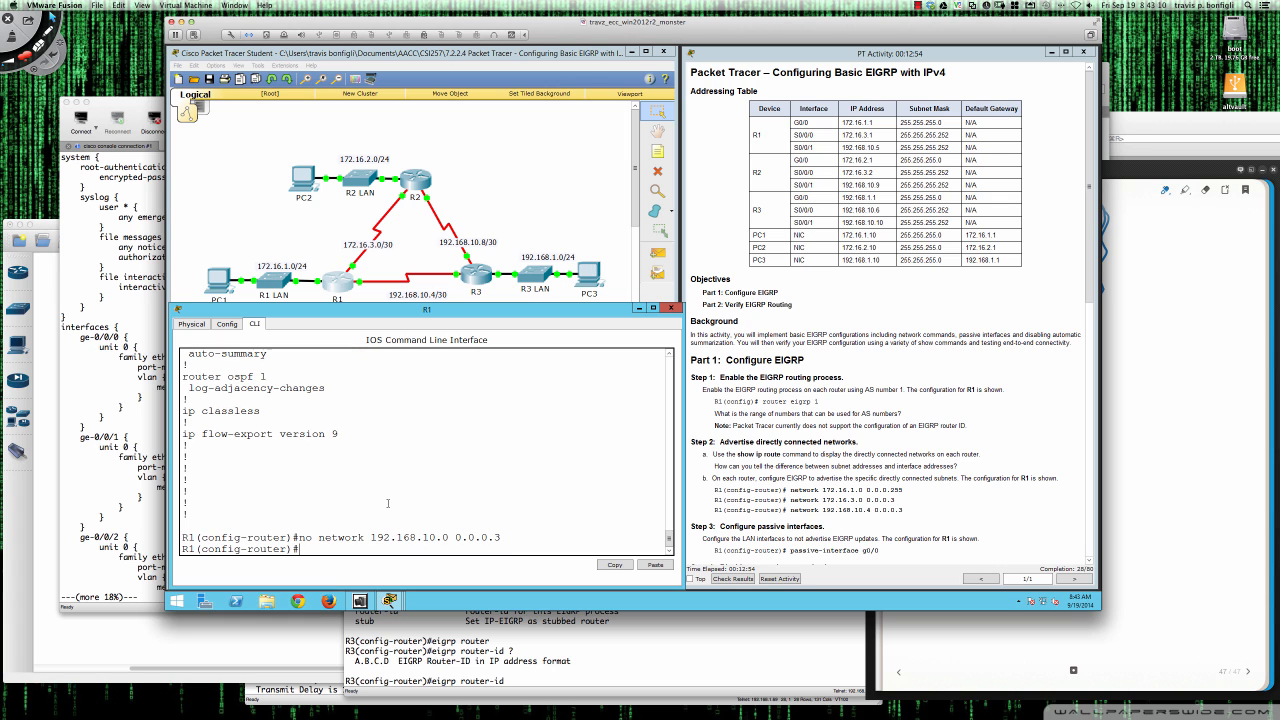
# Display R1's running configuration again to check the networks advertised under router eigrp 1
pyautogui.write('do sh run')
pyautogui.press('Return')
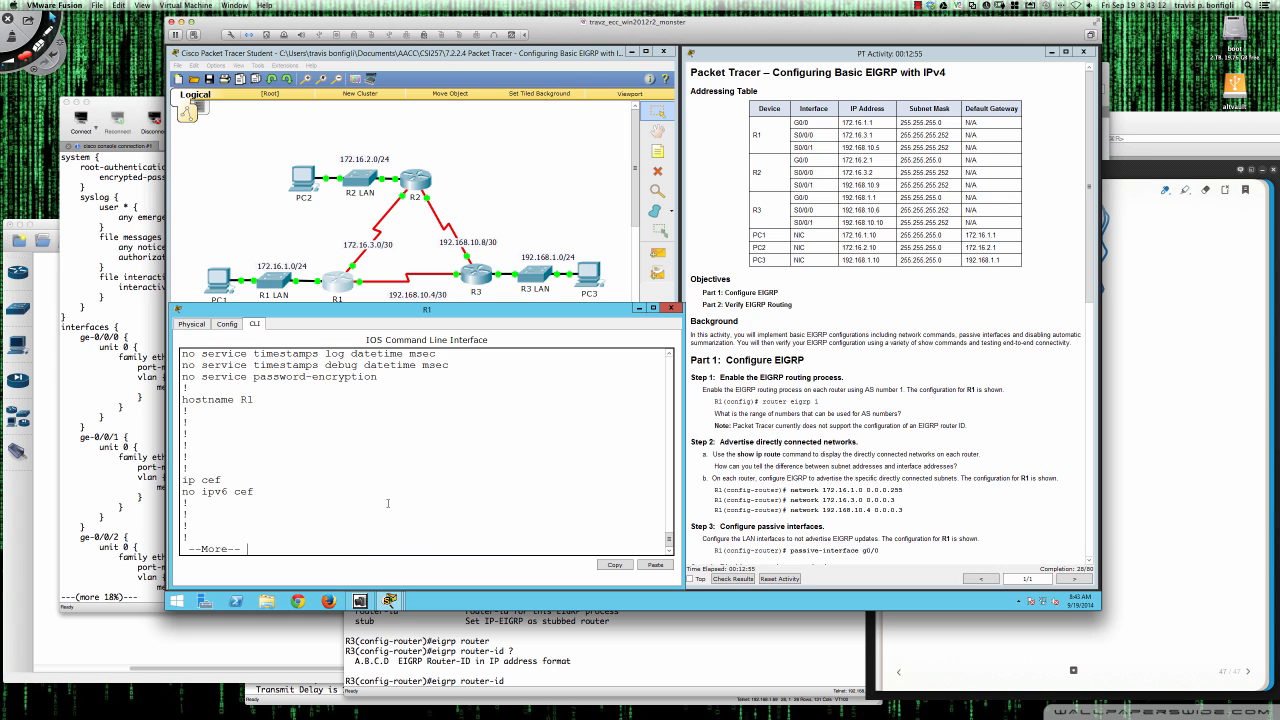
pyautogui.press('space')
pyautogui.press('space')
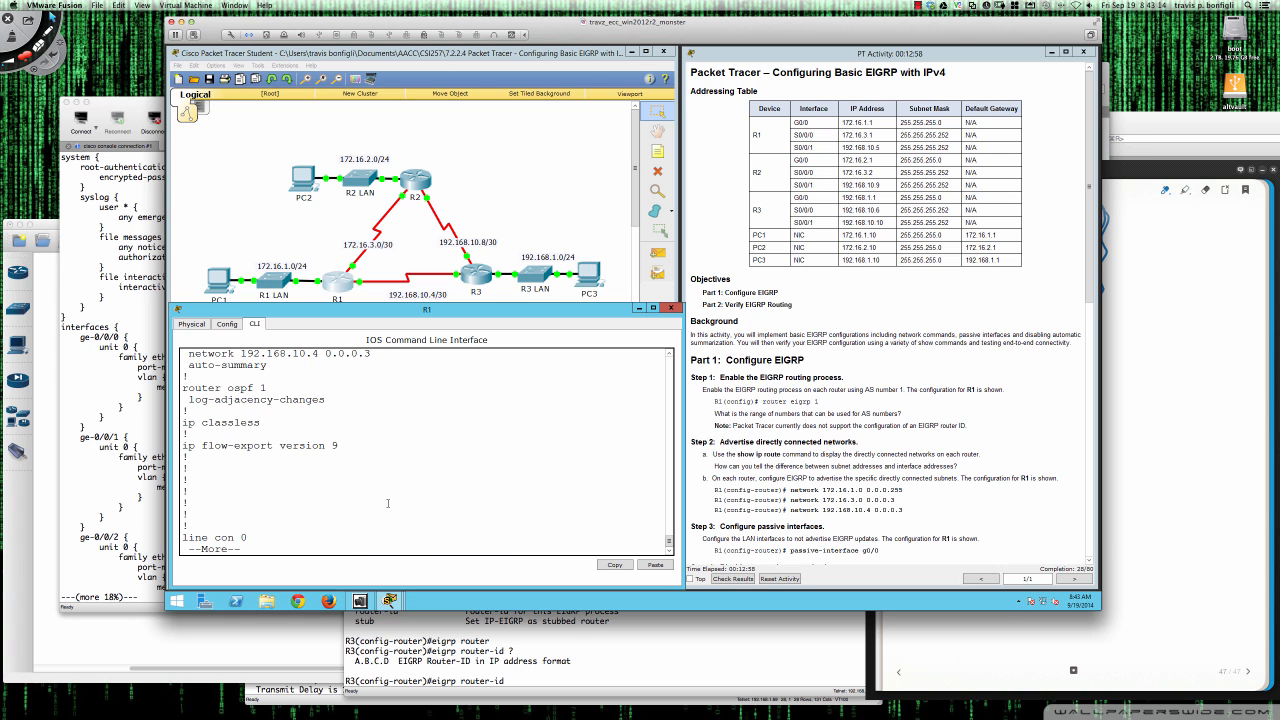
pyautogui.scroll(2, 388, 503)
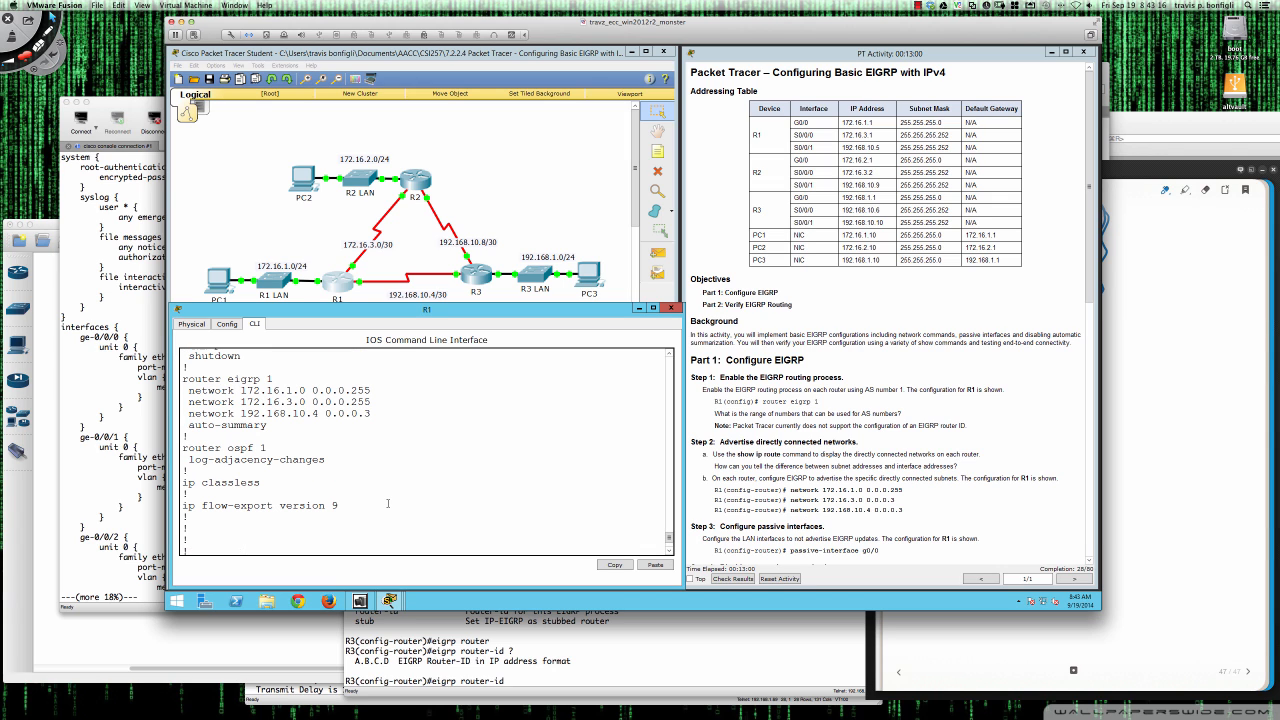
pyautogui.scroll(-2, 388, 503)
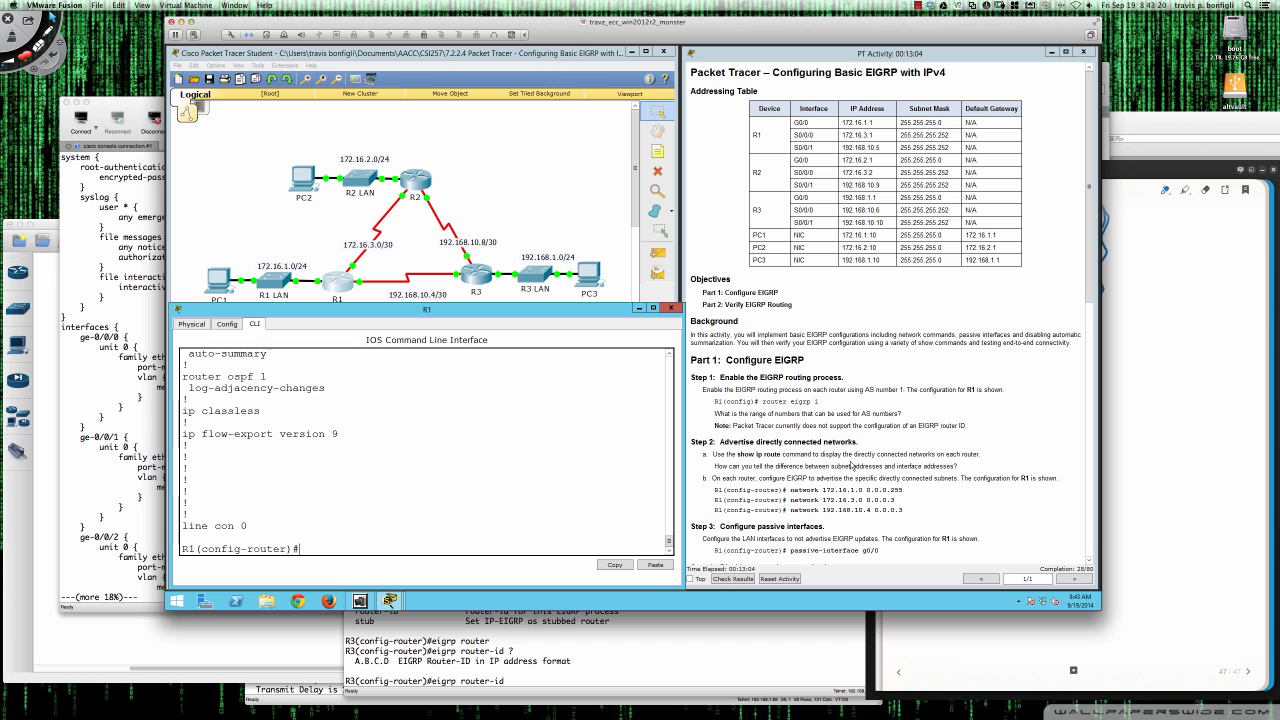
# Bring the topology and activity instructions back into view and open R3's command line in a widened device window
pyautogui.click(484, 287)
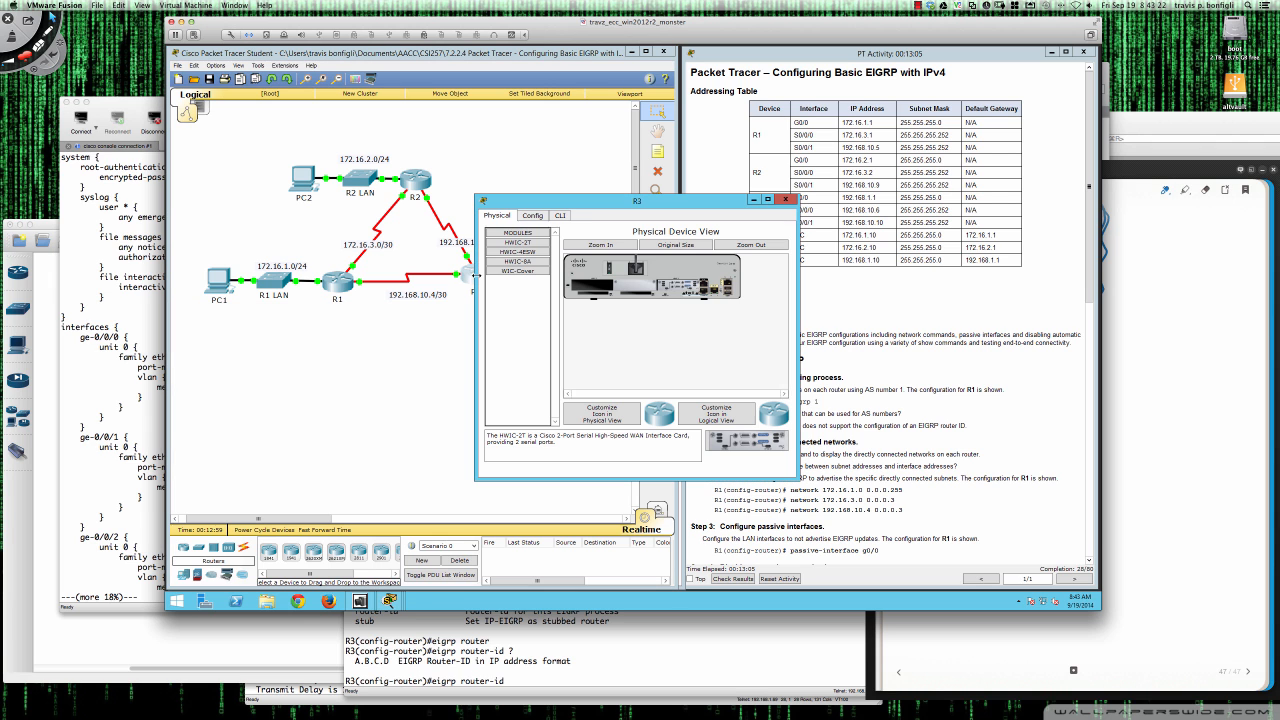
pyautogui.moveTo(361, 305); pyautogui.dragTo(280, 316)
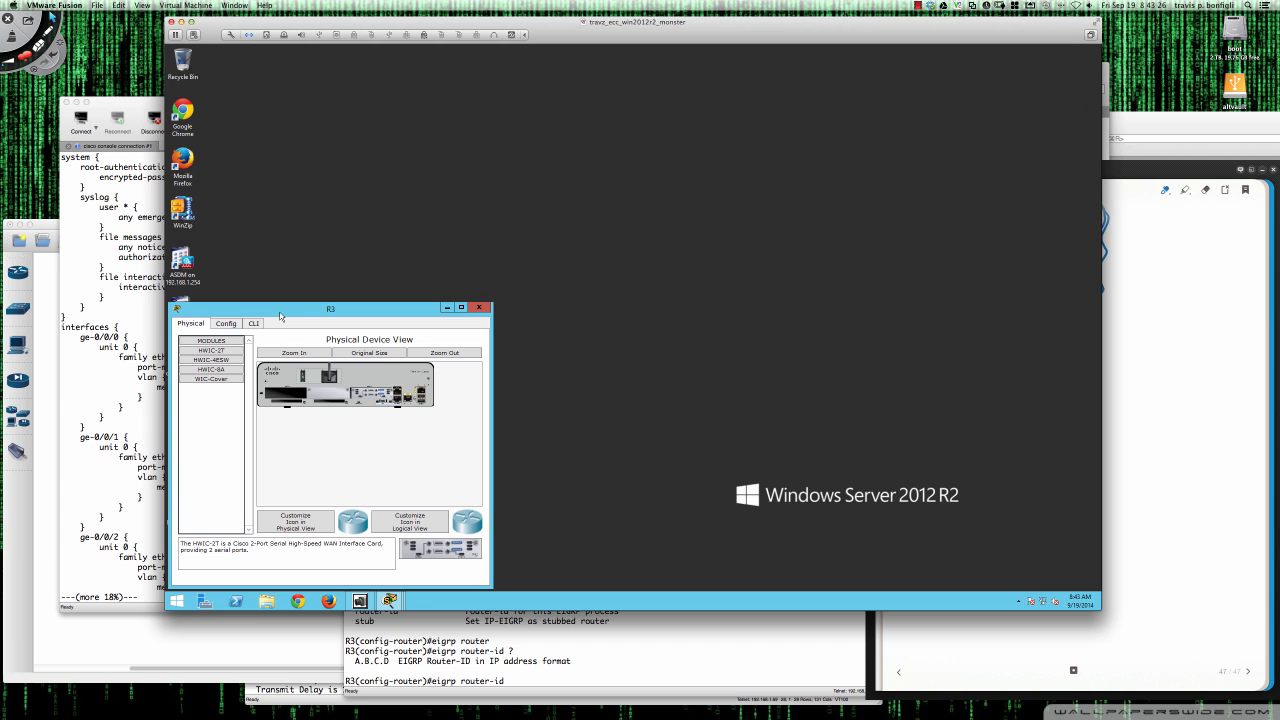
pyautogui.click(389, 600)
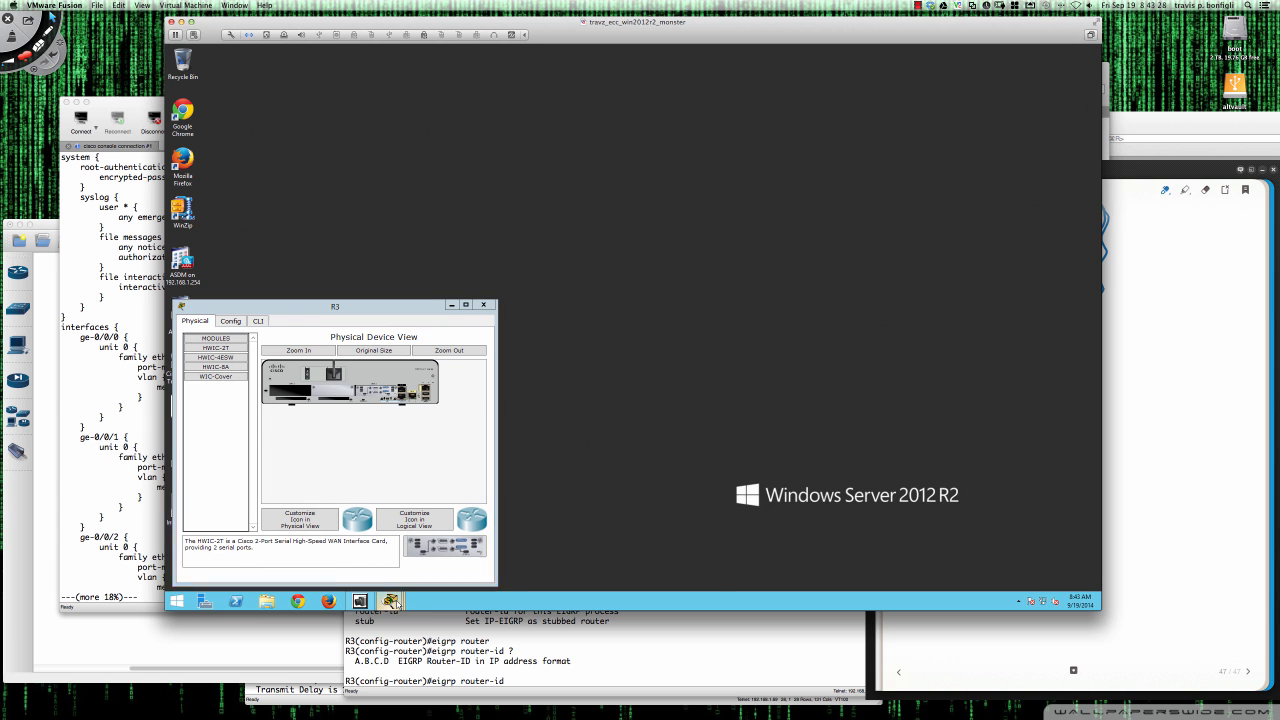
pyautogui.click(224, 548)
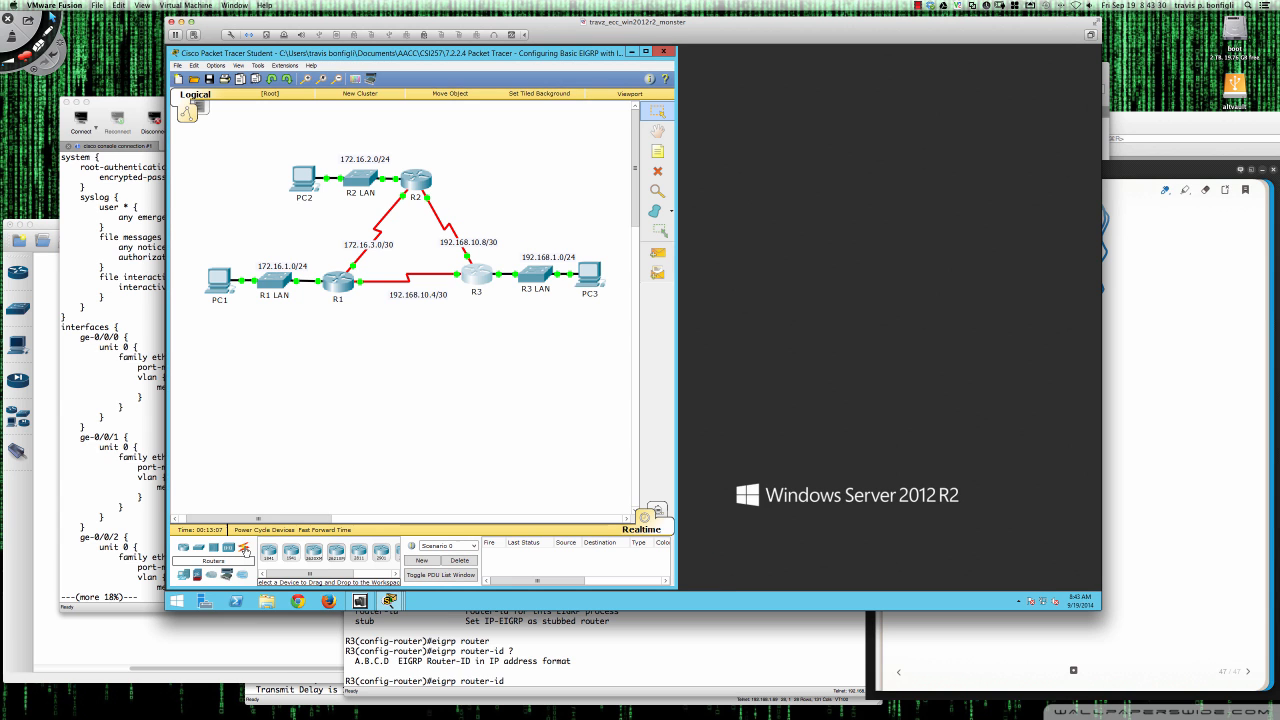
pyautogui.moveTo(389, 600)
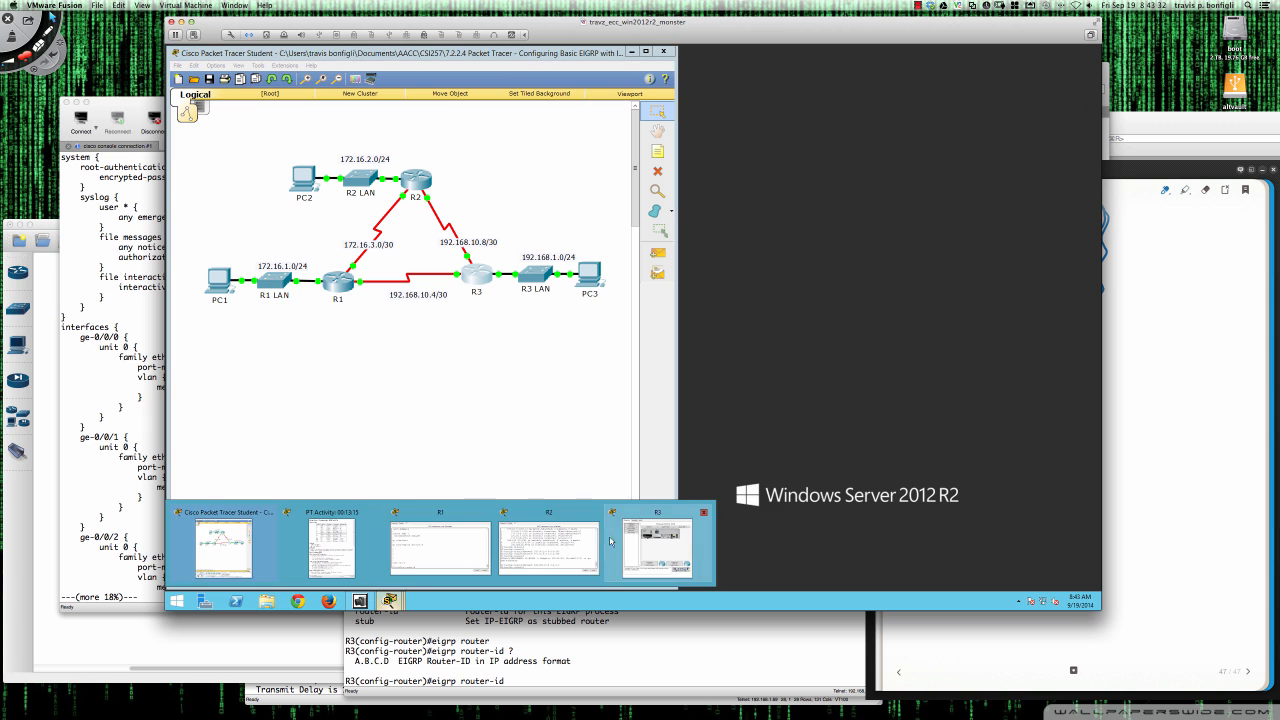
pyautogui.click(358, 552)
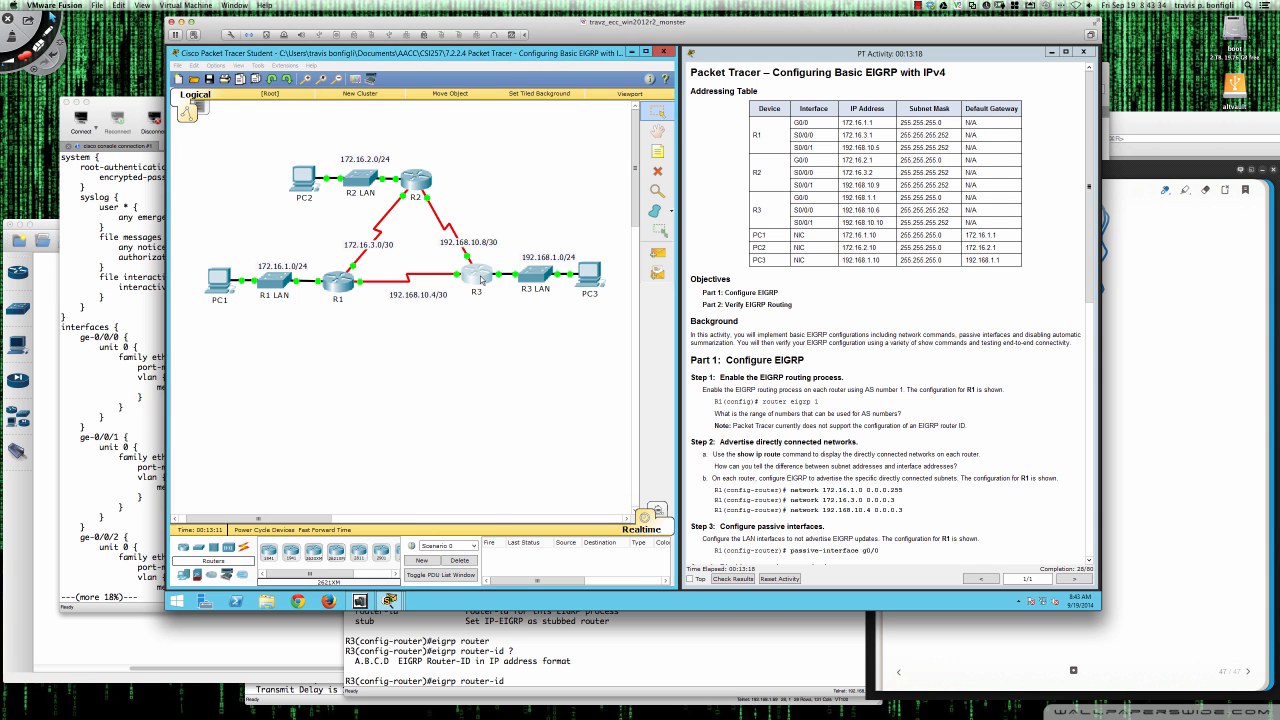
pyautogui.click(481, 278)
pyautogui.moveTo(494, 383); pyautogui.dragTo(672, 383)
pyautogui.click(258, 321)
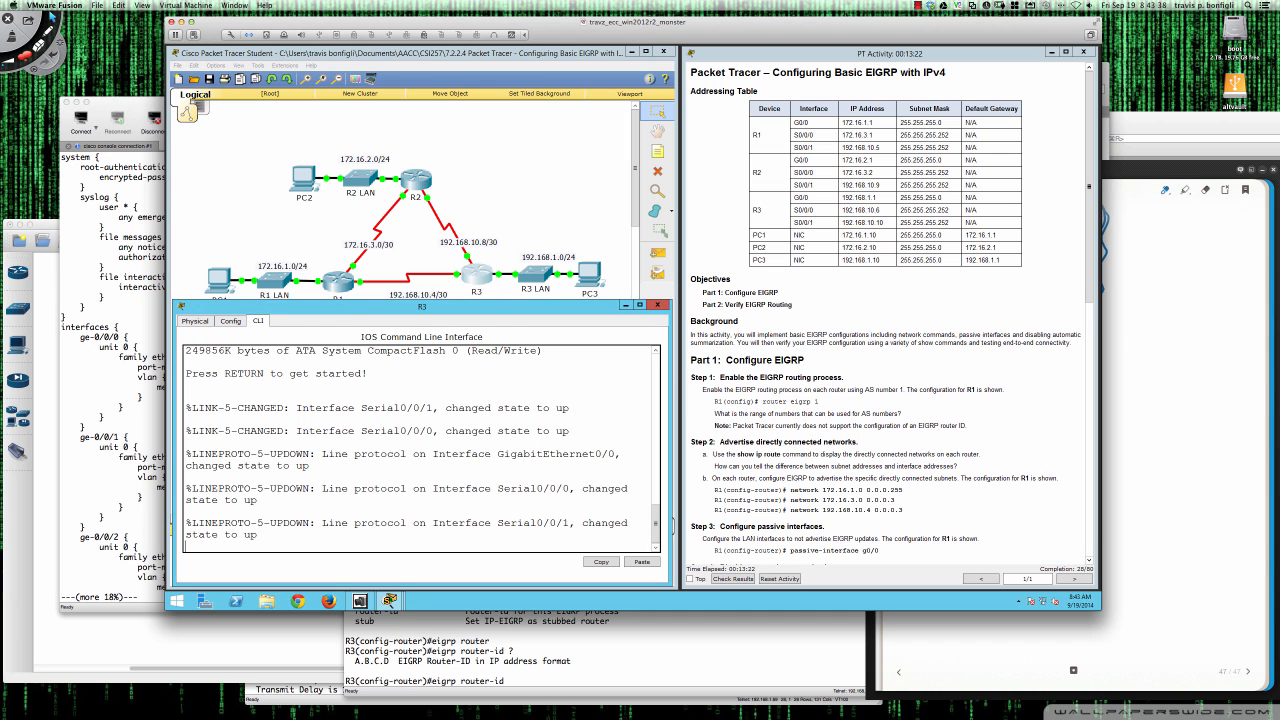
# Enter privileged and global configuration mode on R3 and start the EIGRP routing process with AS number 1
pyautogui.press('Return')
pyautogui.press('Return')
pyautogui.press('Return')
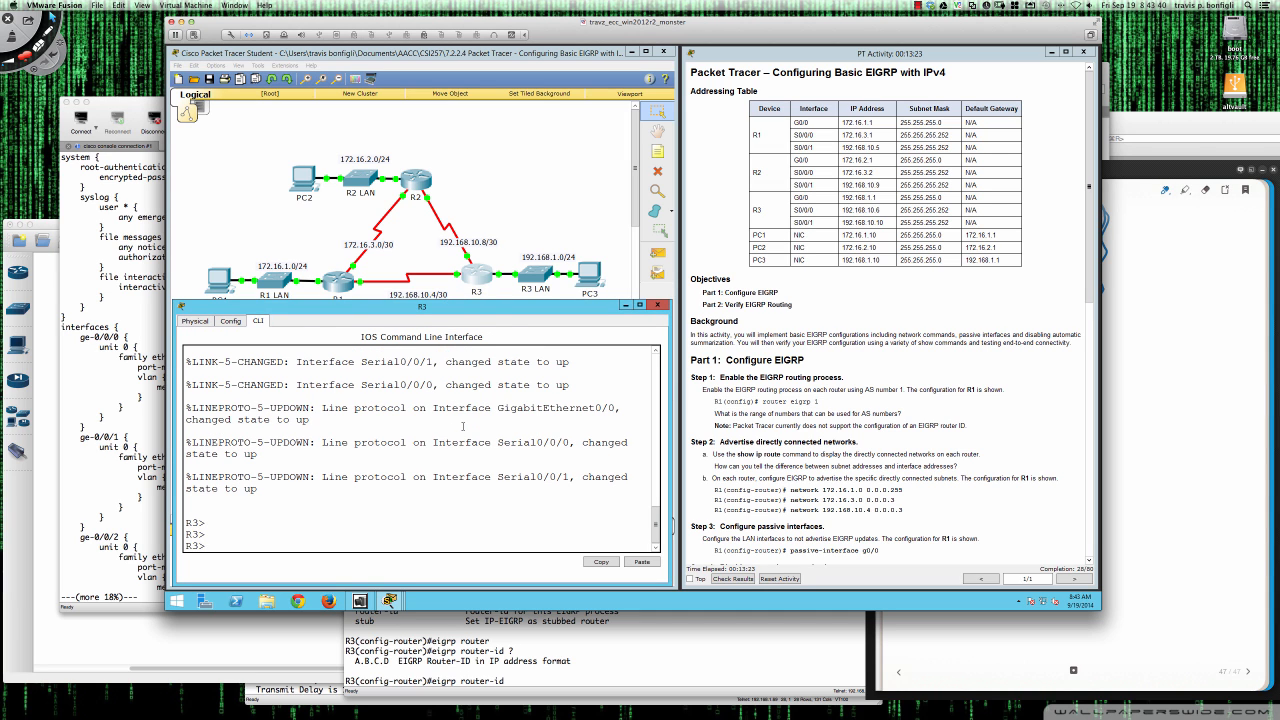
pyautogui.write('en')
pyautogui.press('Return')
pyautogui.write('conf t')
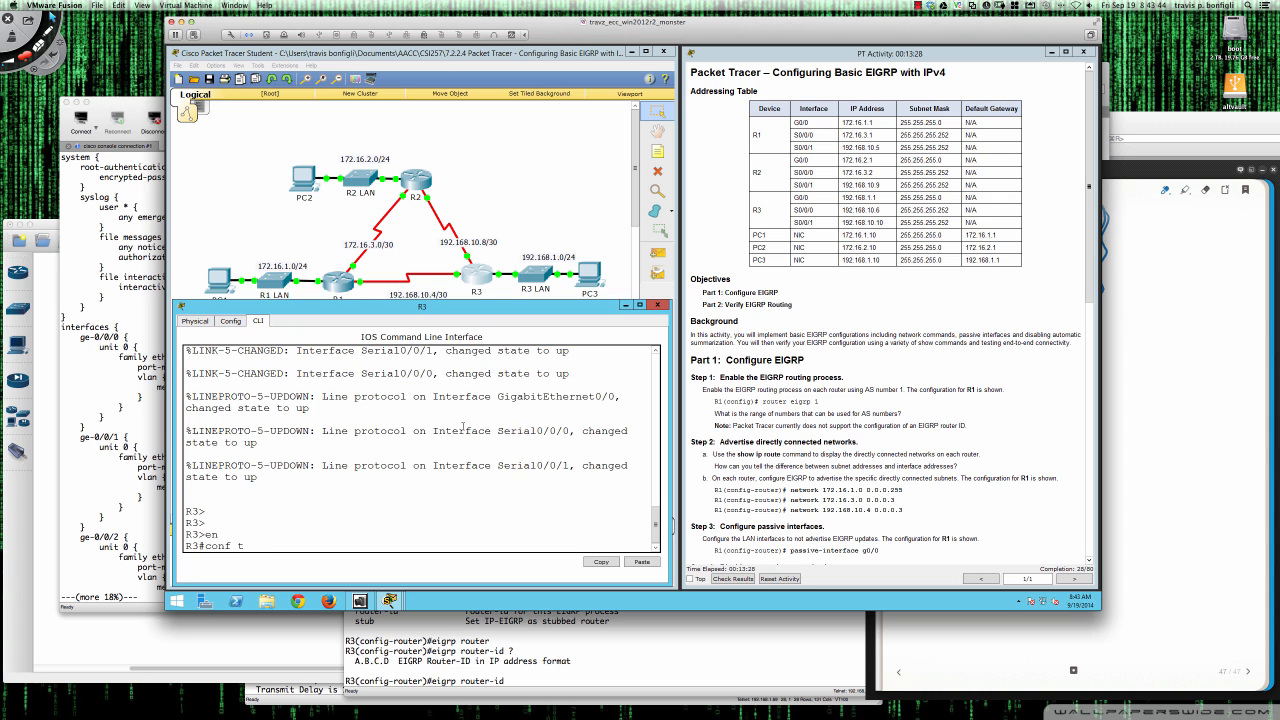
pyautogui.press('Return')
pyautogui.press('Return')
pyautogui.press('Return')
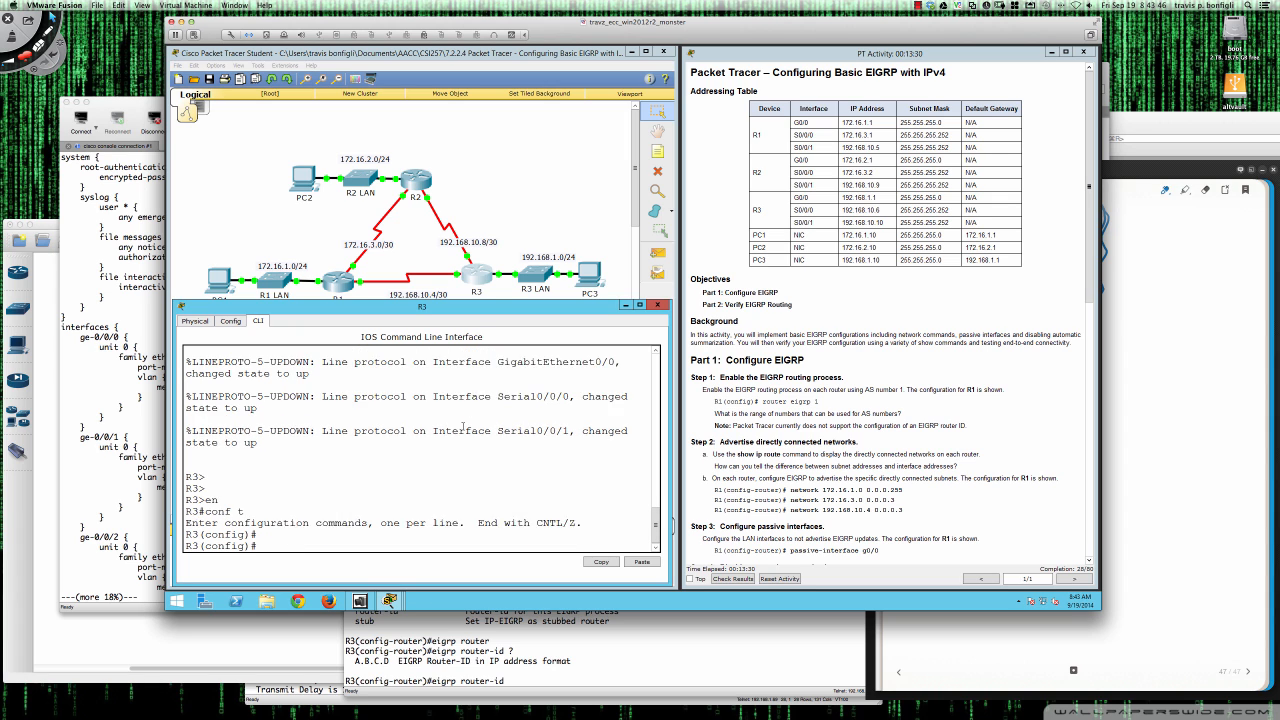
pyautogui.write('router eigrp 1')
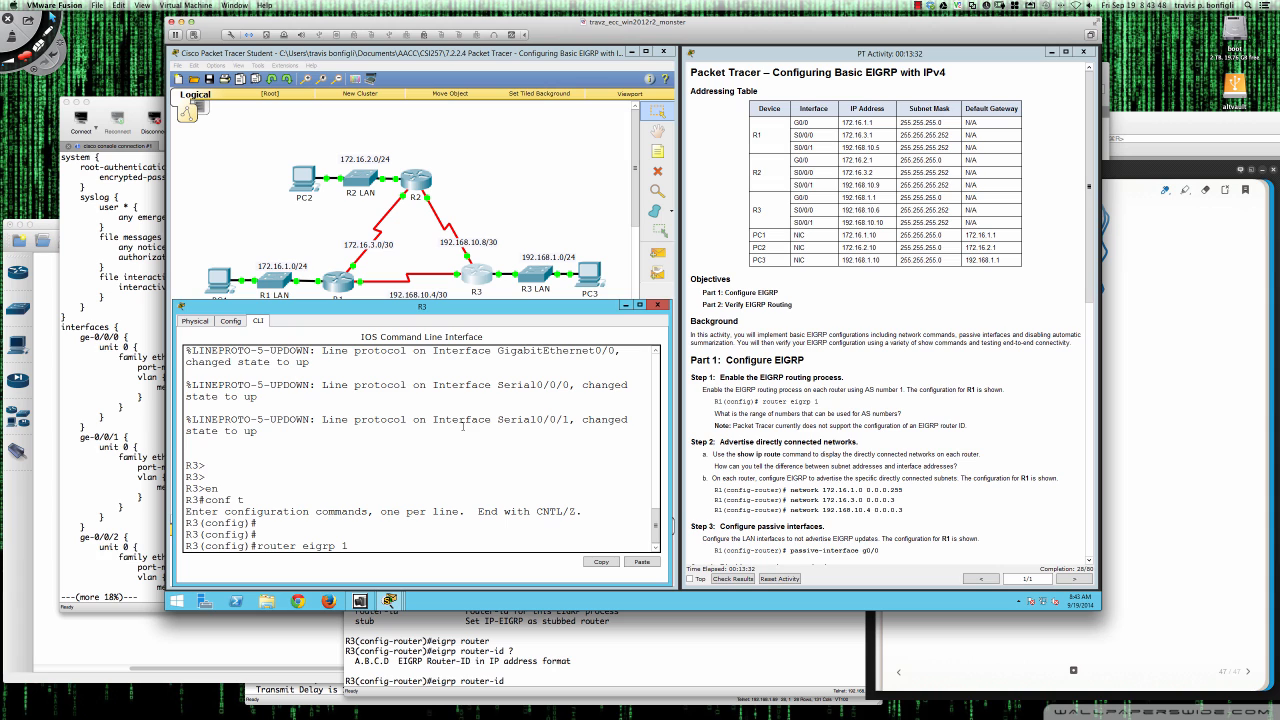
pyautogui.press('Return')
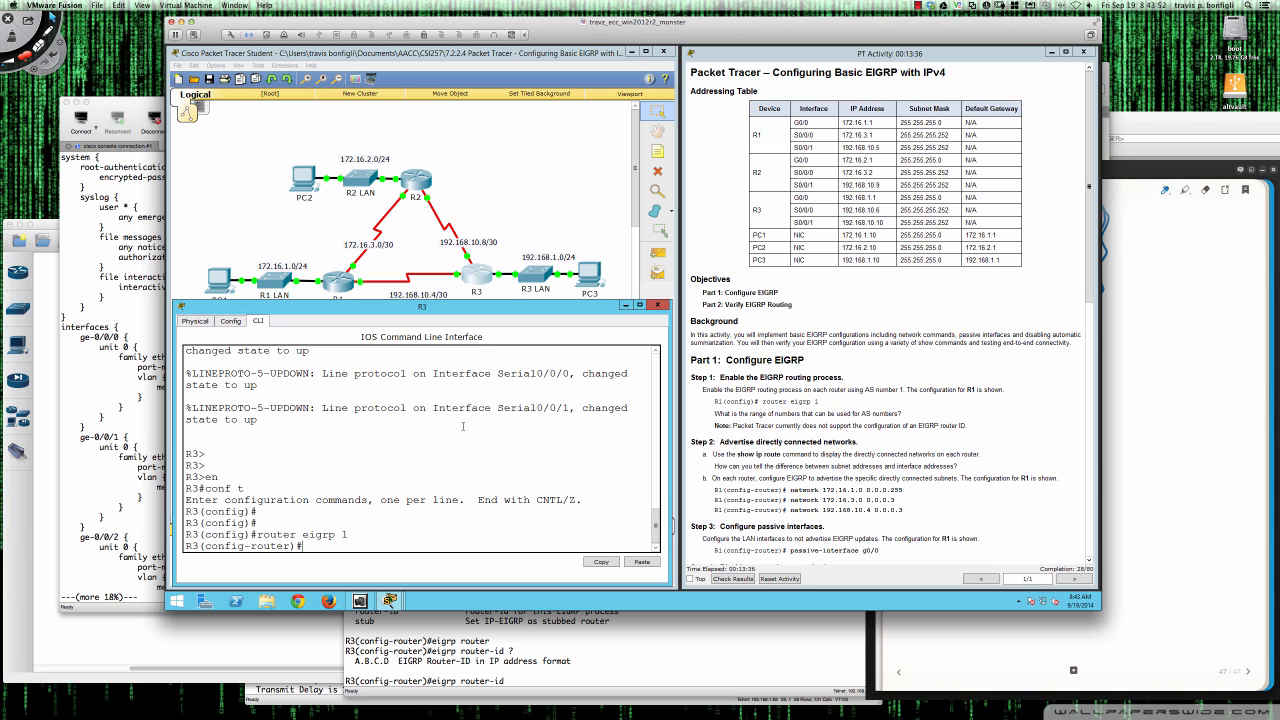
pyautogui.press('Return')
pyautogui.press('Return')
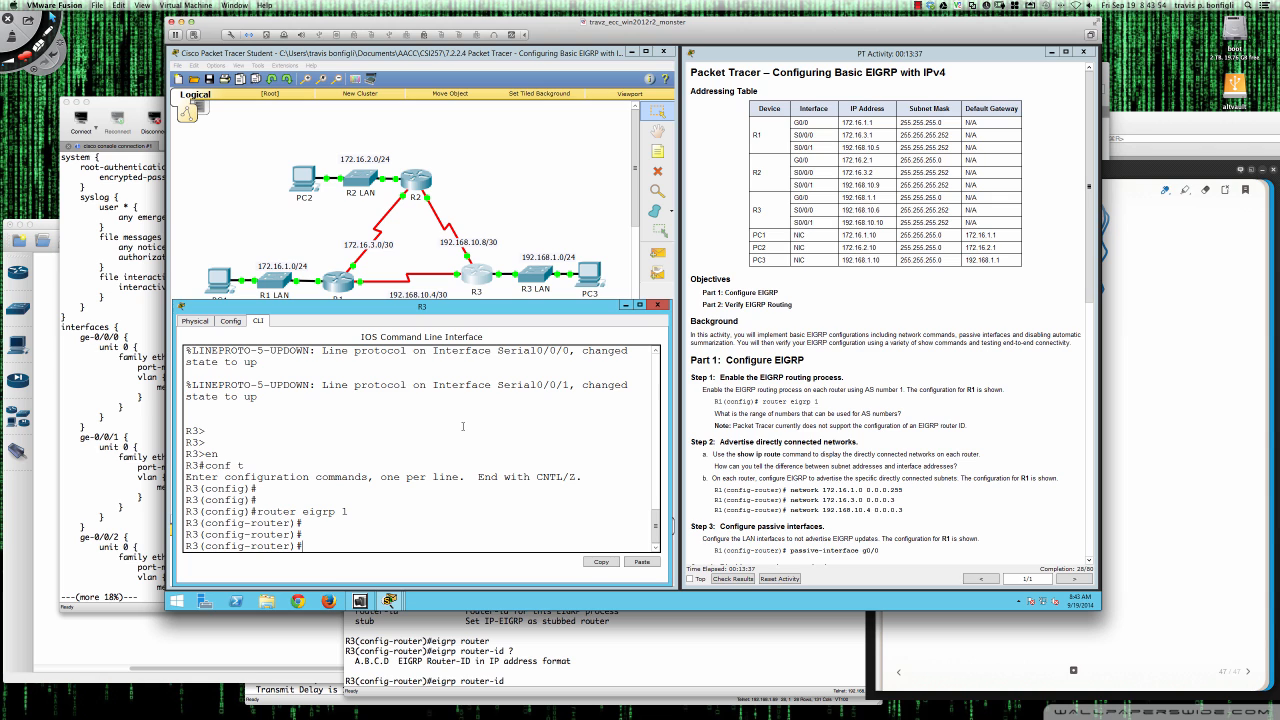
# Display R3's IP routing table from router configuration mode to identify its directly connected networks
pyautogui.write('do sh ip route')
pyautogui.press('Return')
pyautogui.press('Return')
pyautogui.press('Return')
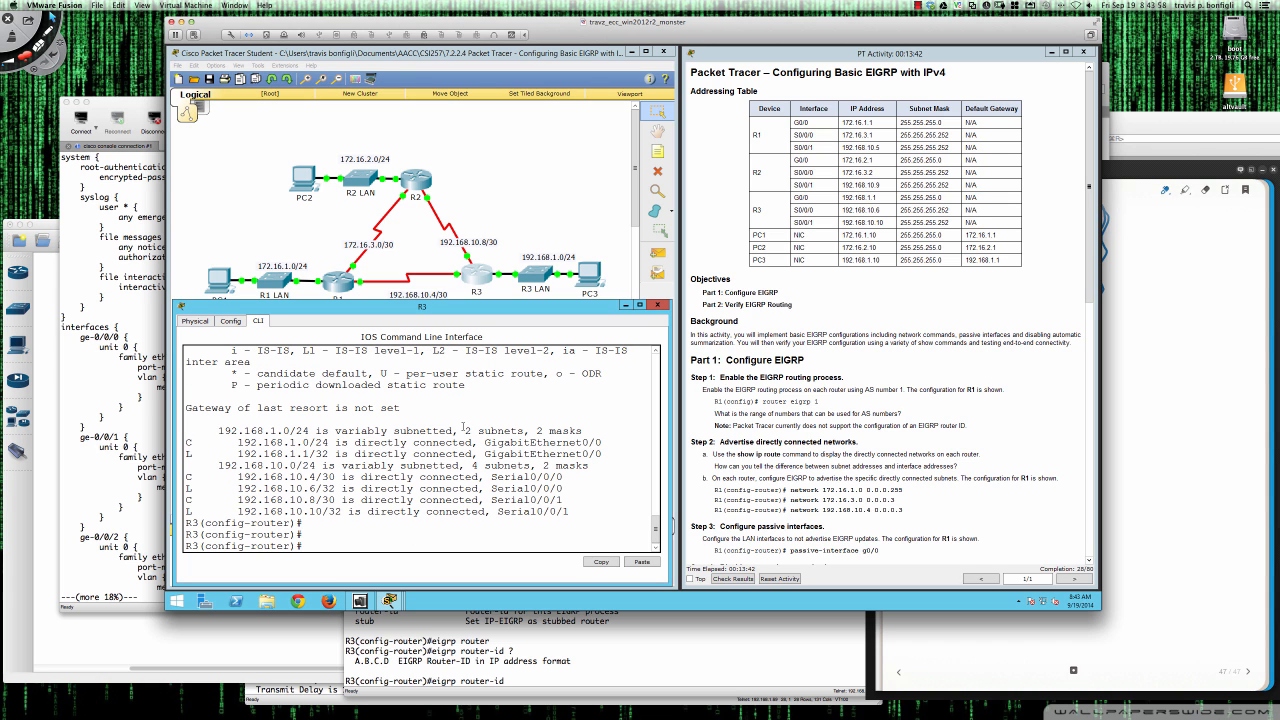
# Advertise networks 192.168.1.0 with wildcard 0.0.0.255 and 192.168.10.4 with wildcard 0.0.0.3 in R3's EIGRP process
pyautogui.write('network 192.168.1.0')
pyautogui.write('0.0.0.255')
pyautogui.press('Return')
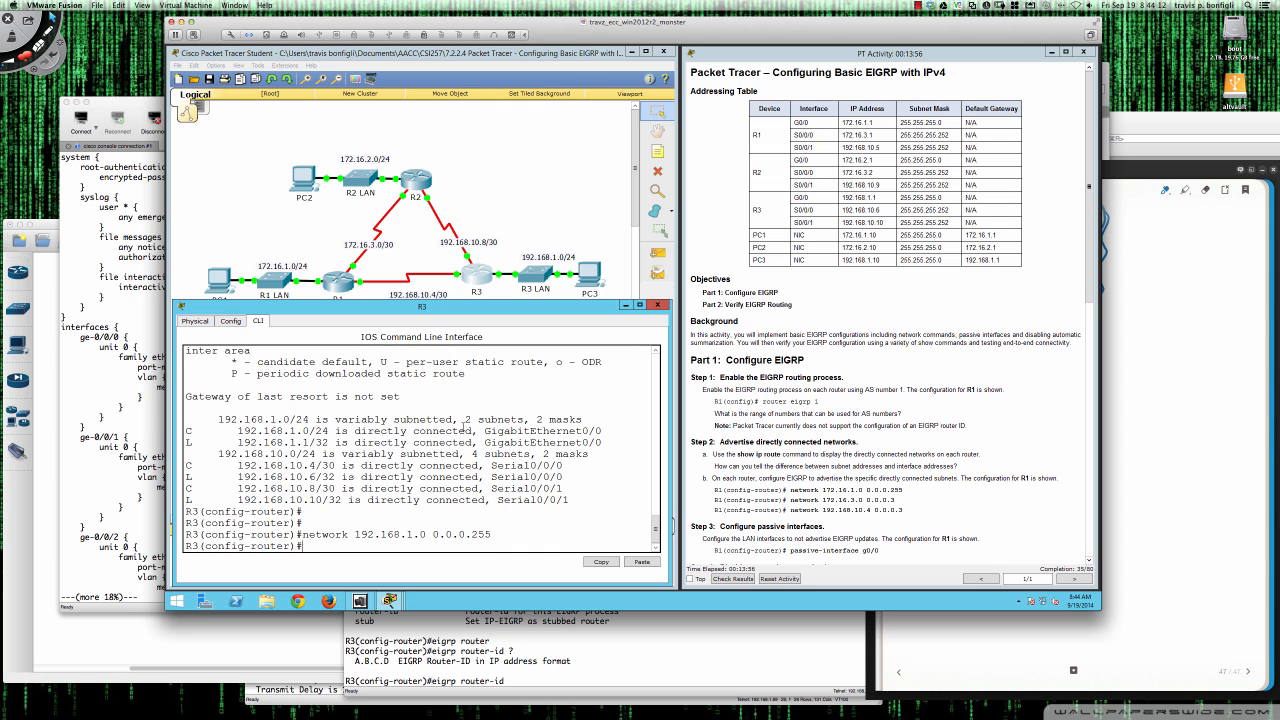
pyautogui.write('network 192.168.10.4 0.0.0.3')
pyautogui.press('Return')
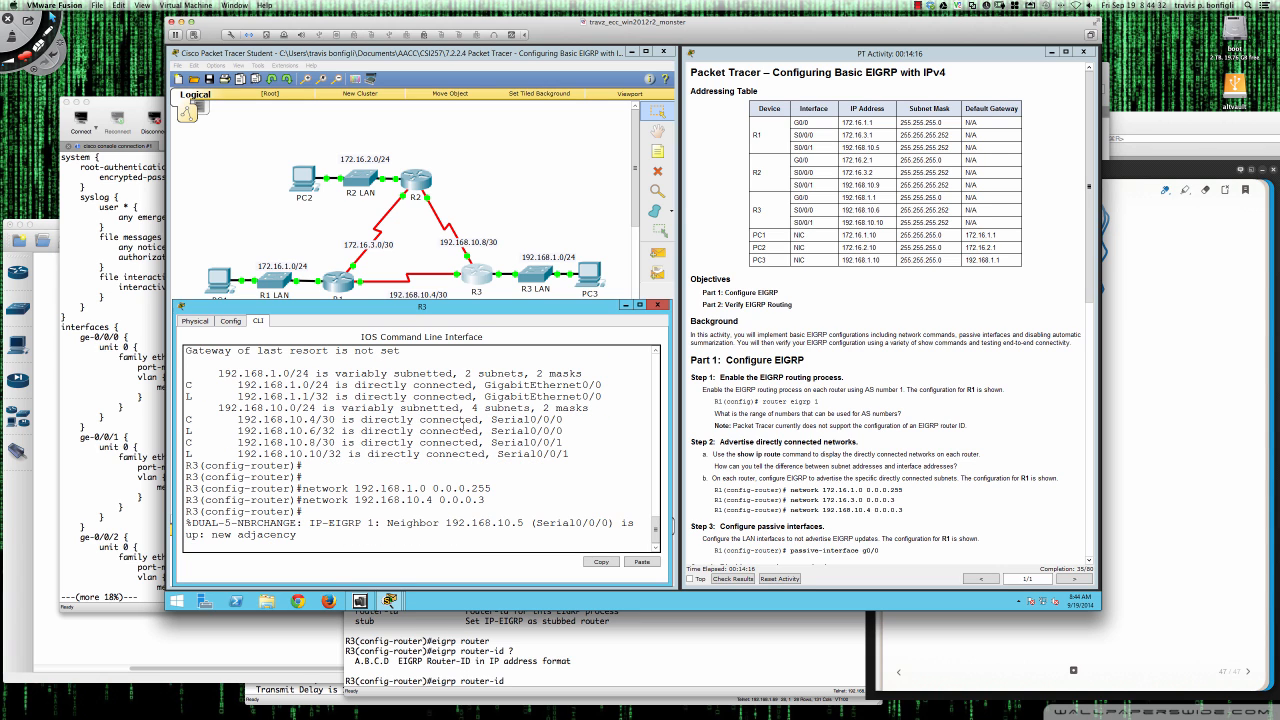
# Advertise network 192.168.10.8 with wildcard mask 0.0.0.3 in R3's EIGRP process
pyautogui.press('Return')
pyautogui.write('network')
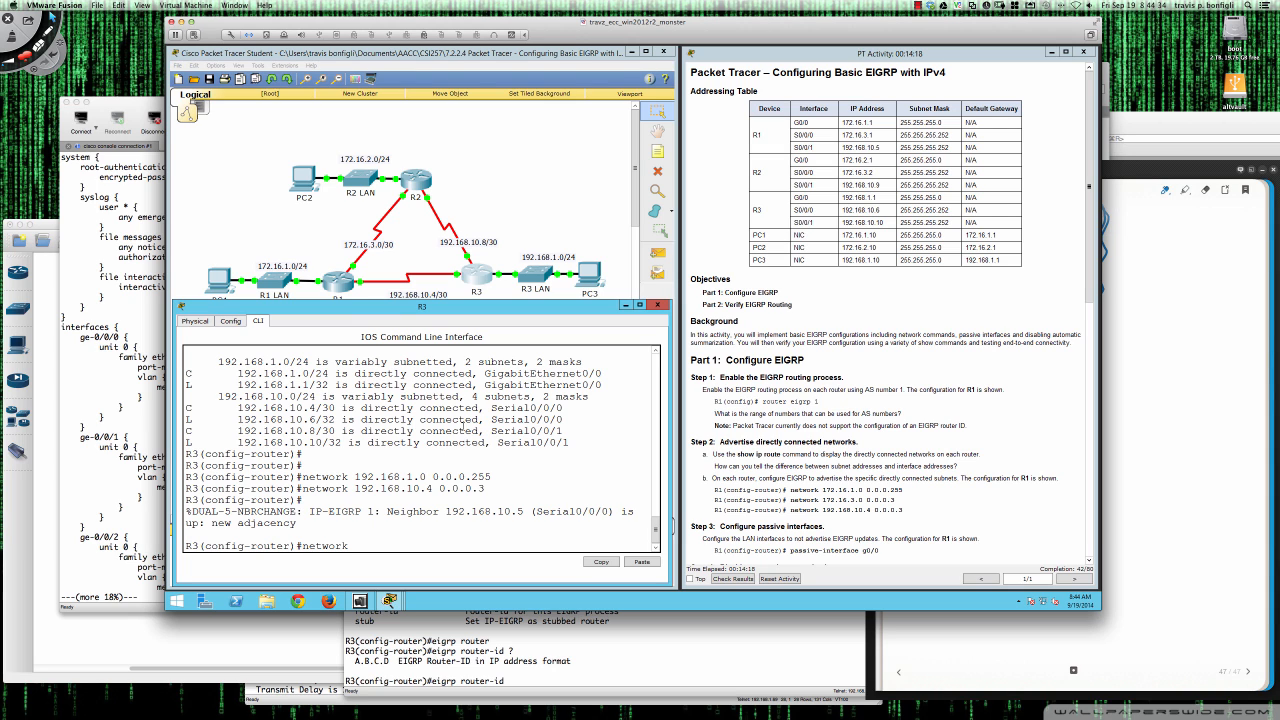
pyautogui.write(' 192.168.10.8 0.0.0.3')
pyautogui.press('Return')
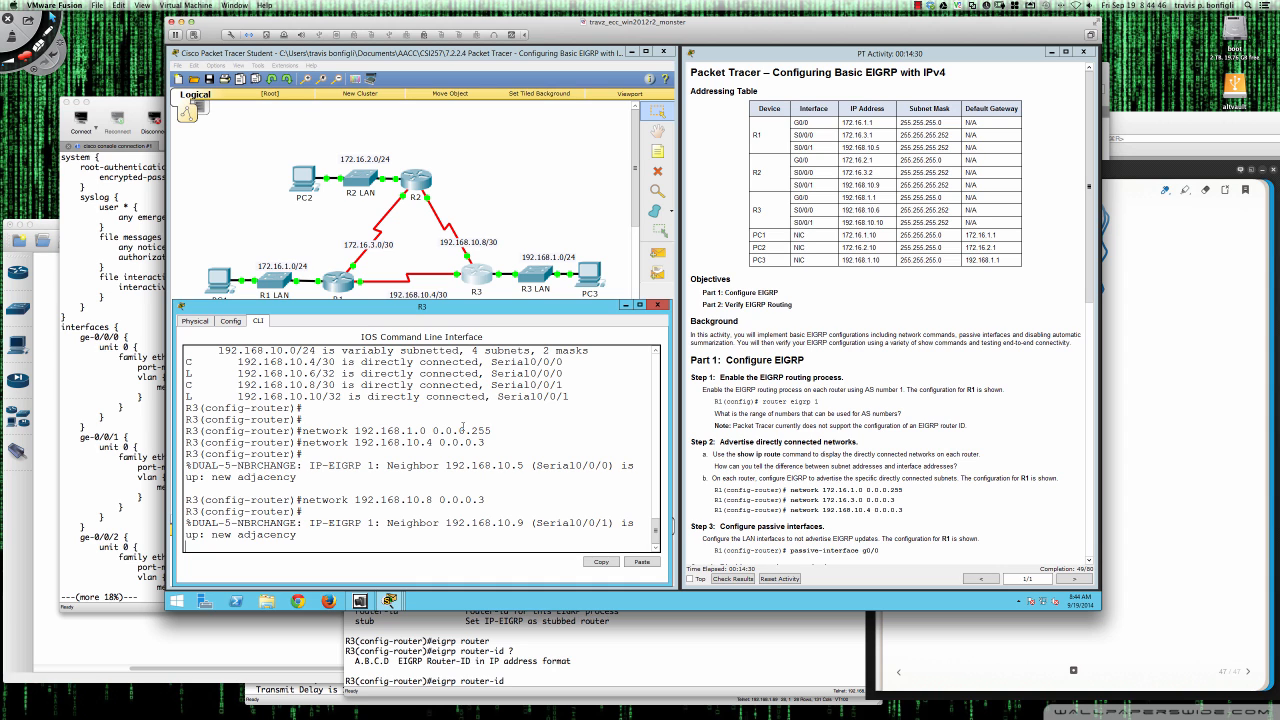
pyautogui.press('Return')
pyautogui.press('Return')
pyautogui.press('Return')
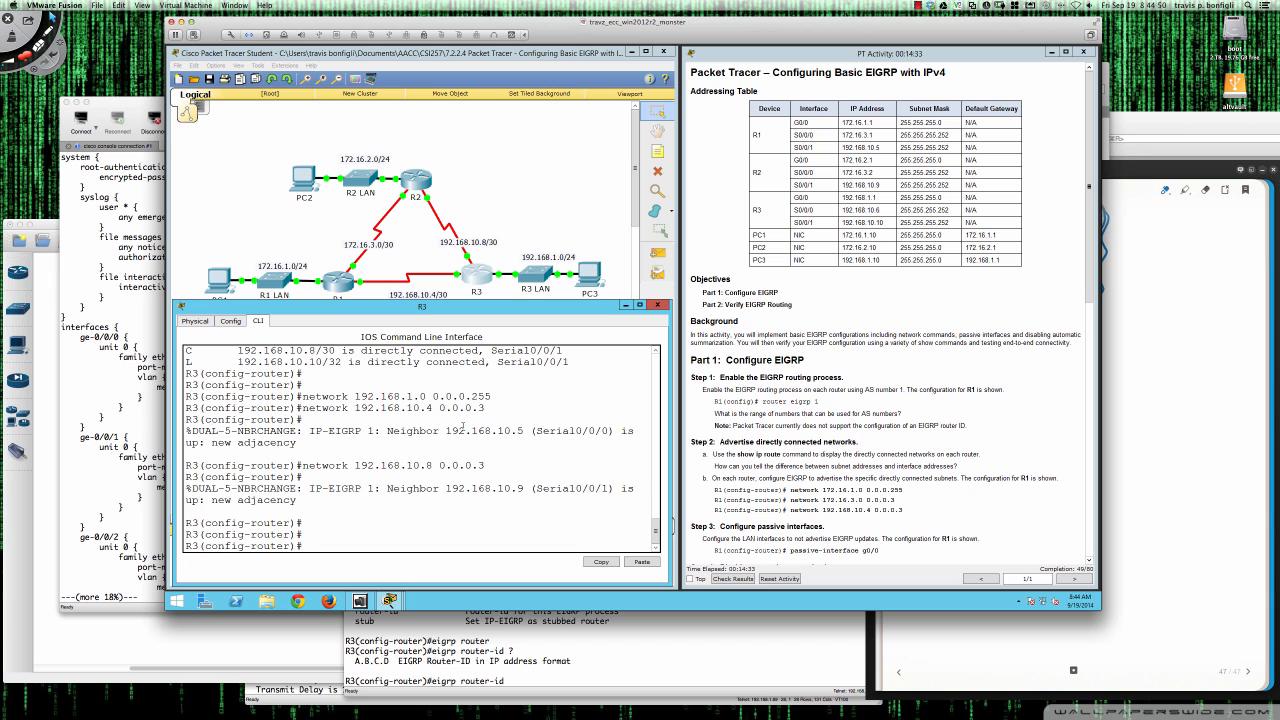
# Read the remaining activity instructions and highlight the heading of Step 3 on configuring passive interfaces
pyautogui.scroll(1, 463, 425)
pyautogui.scroll(-10, 822, 441)
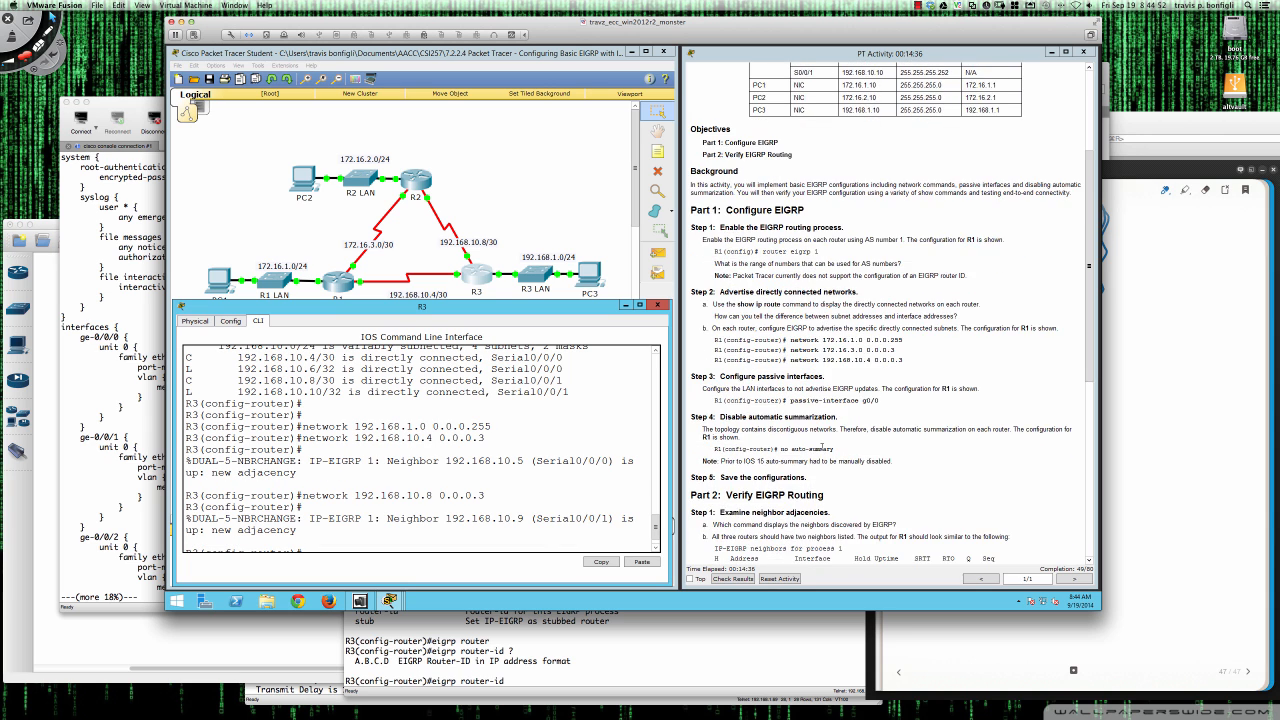
pyautogui.scroll(-1, 822, 448)
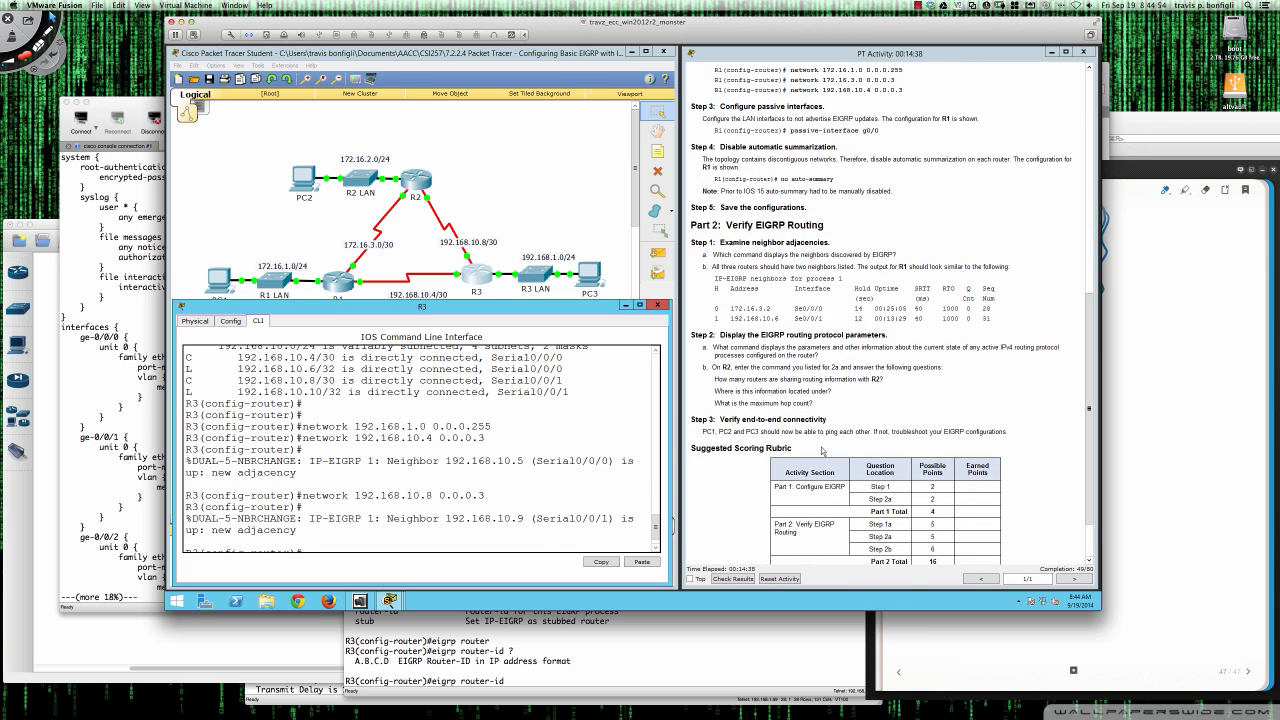
pyautogui.moveTo(691, 106); pyautogui.dragTo(834, 106)
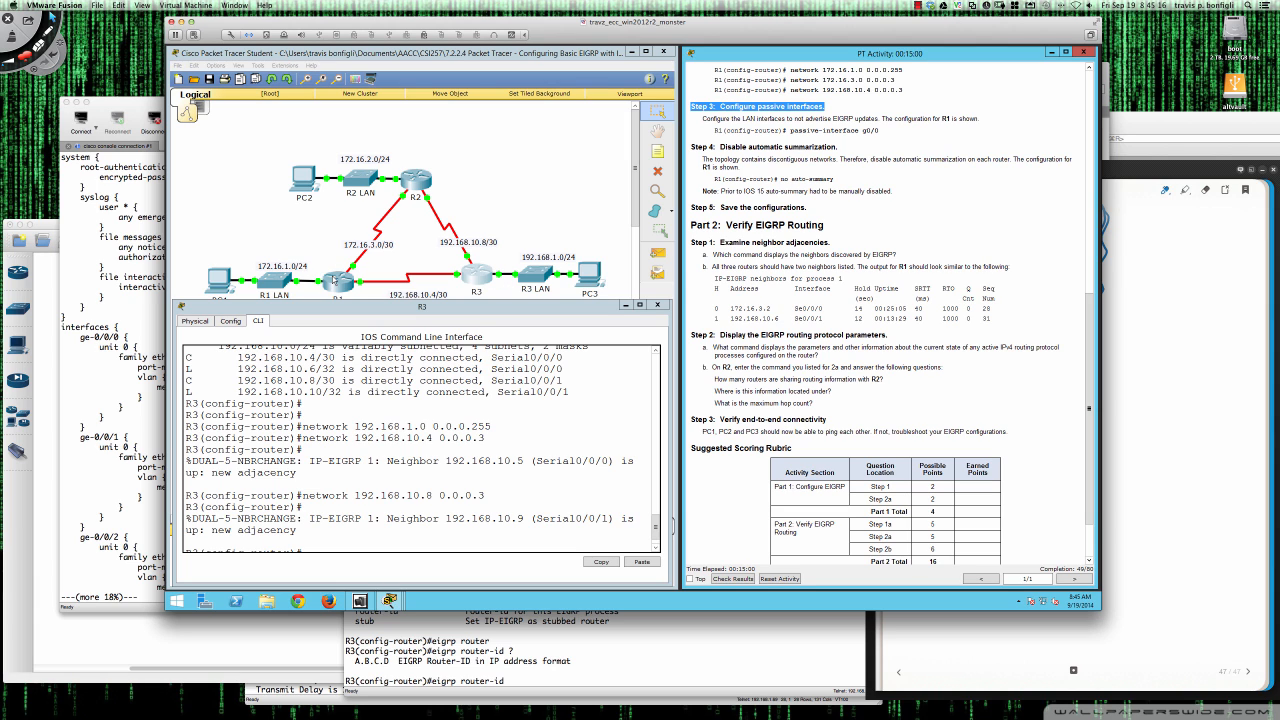
pyautogui.click(455, 455)
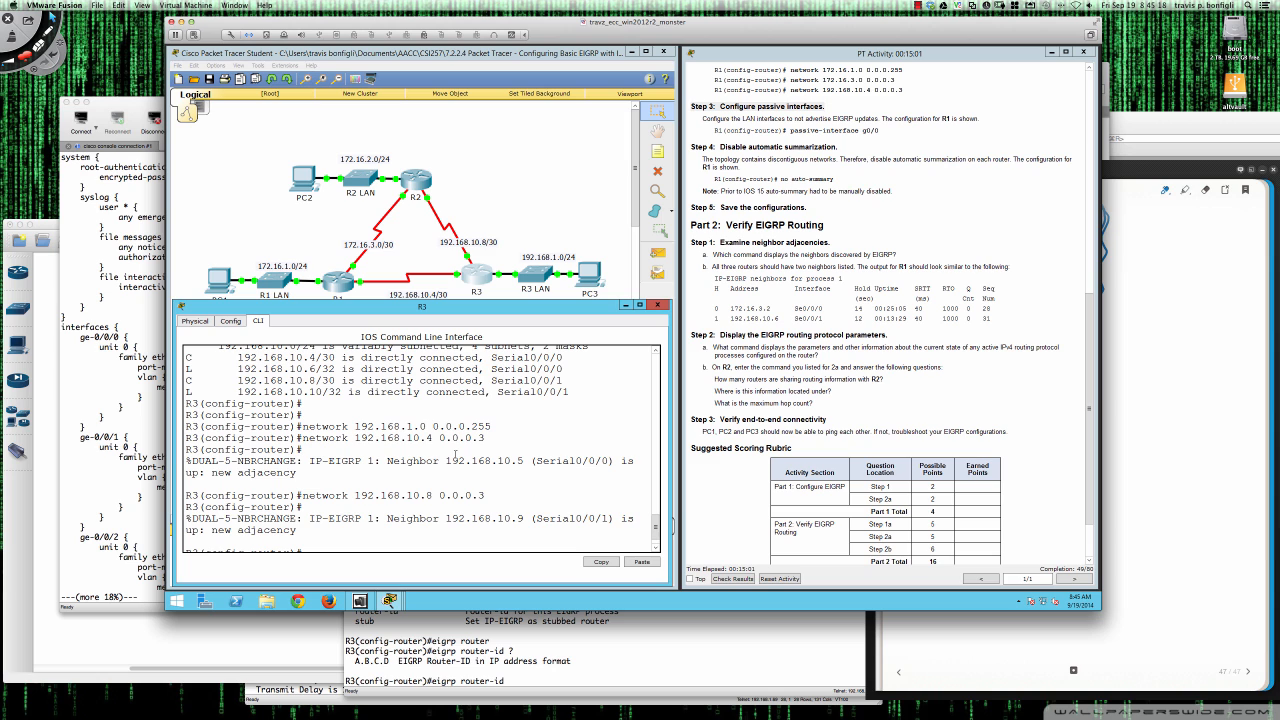
# On R1, check the available EIGRP router commands and passive-interface options, and make gi0/0 a passive interface
pyautogui.click(338, 288)
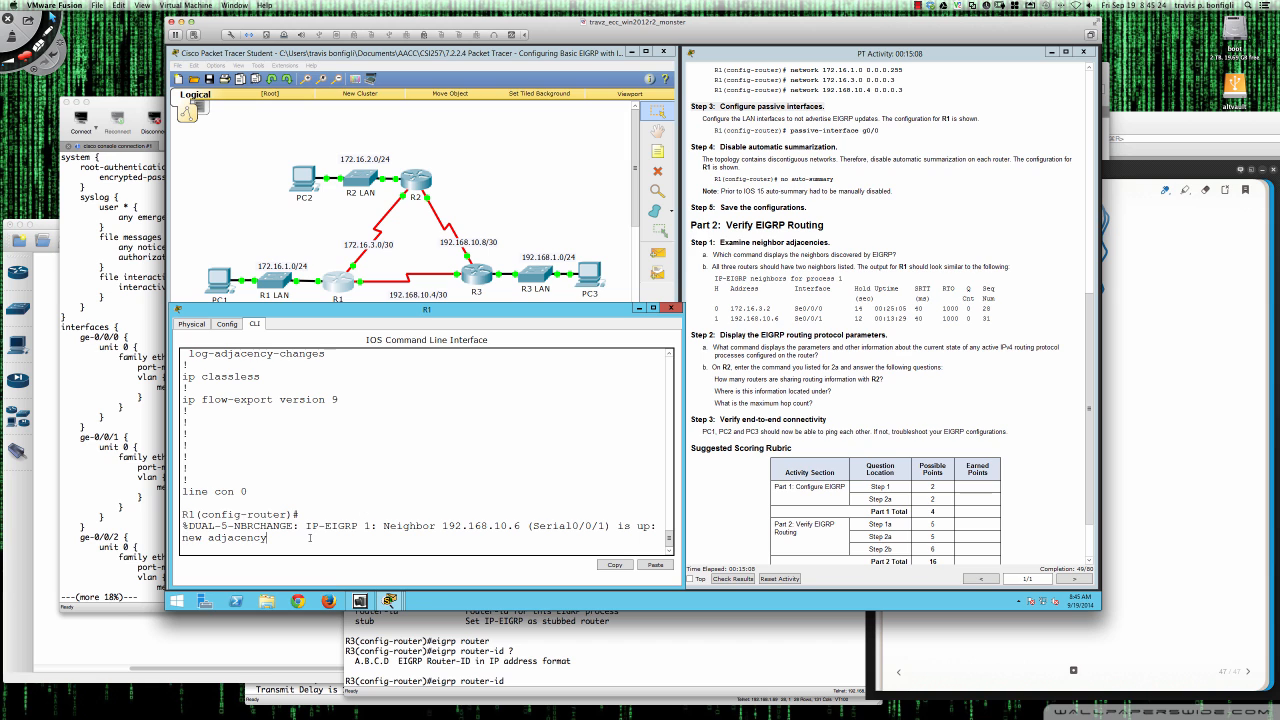
pyautogui.press('Return')
pyautogui.press('Return')
pyautogui.press('Return')
pyautogui.write('?')
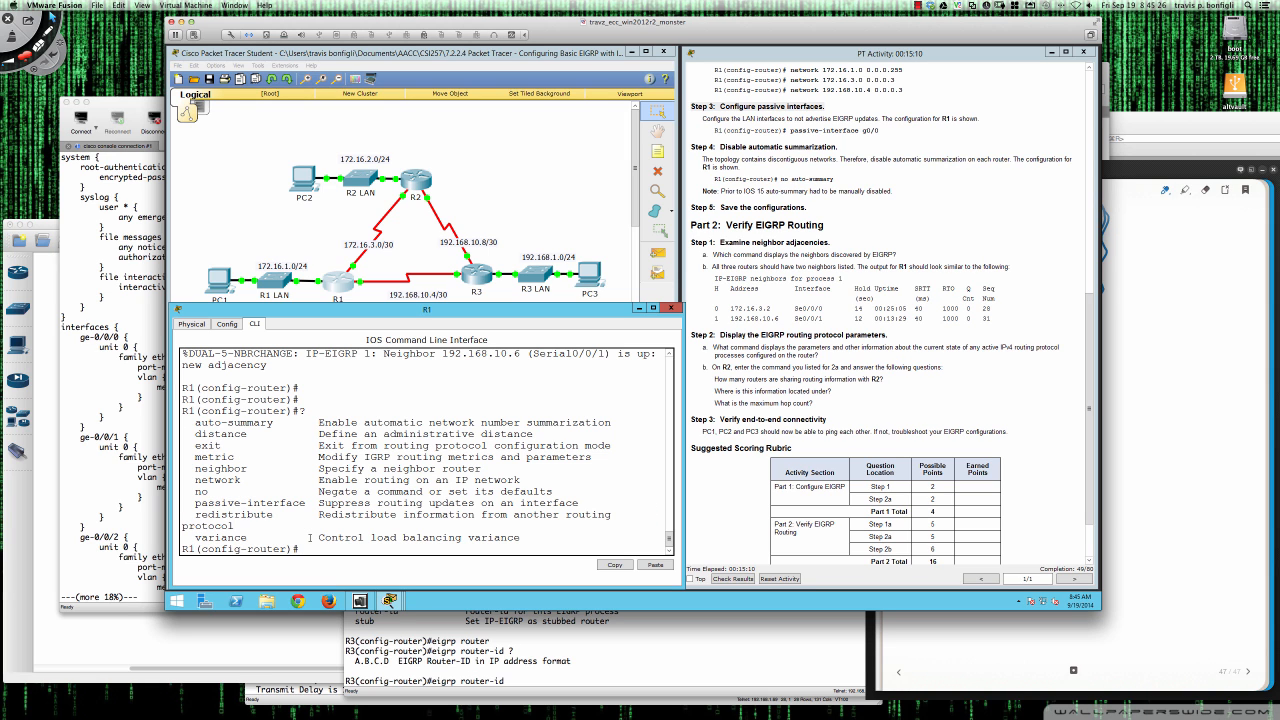
pyautogui.write('pas')
pyautogui.press('Tab')
pyautogui.write('?')
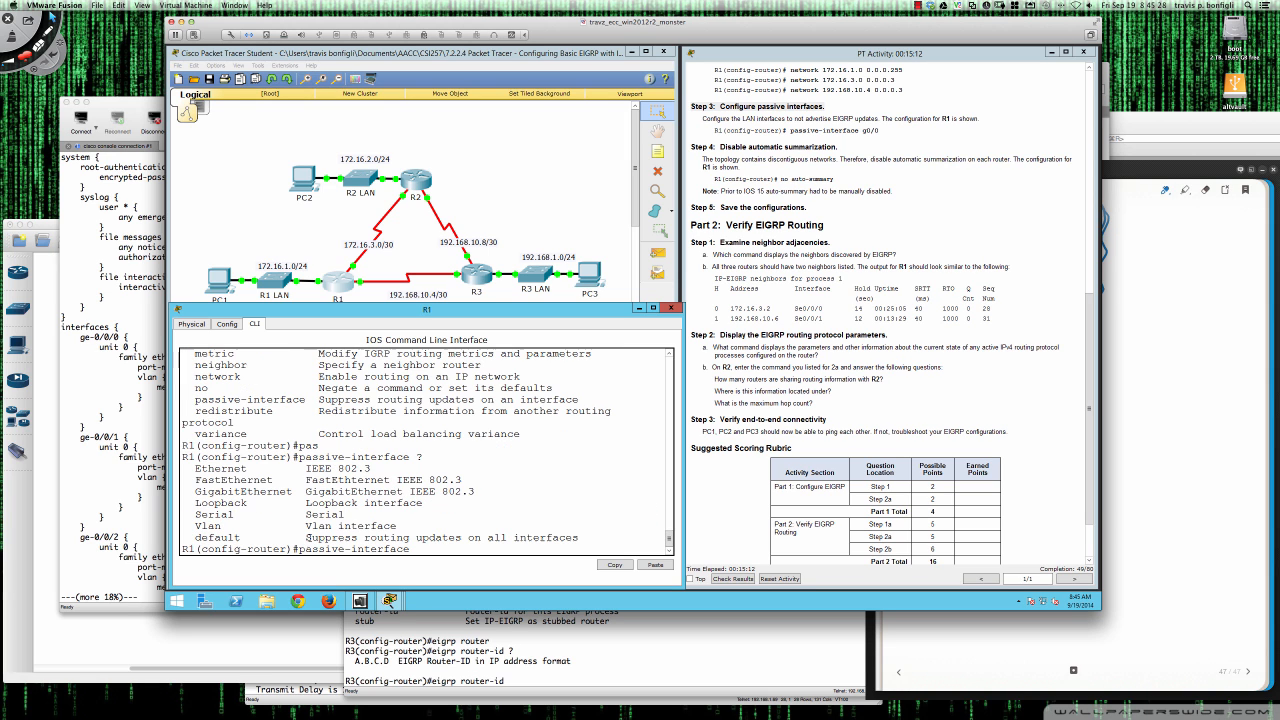
pyautogui.write('gi0/0')
pyautogui.press('Return')
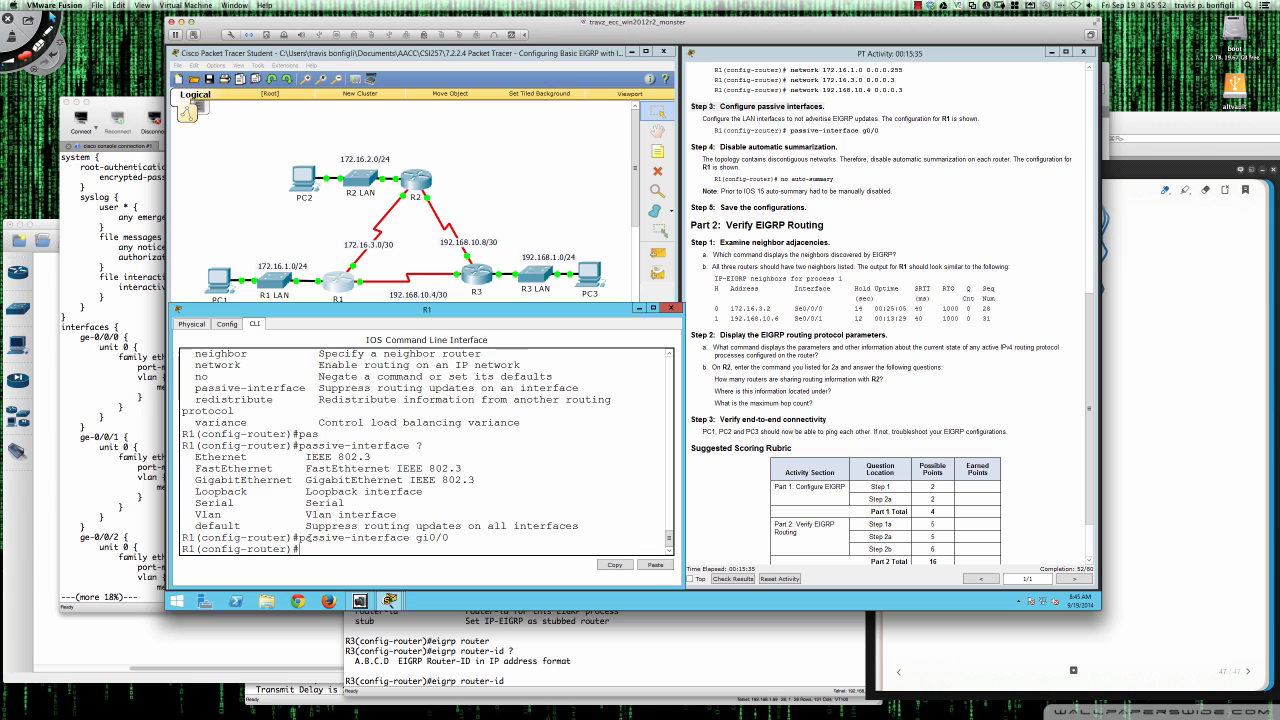
# Disable automatic summarization in R1's EIGRP process with no auto-summary
pyautogui.write('no aut')
pyautogui.press('Tab')
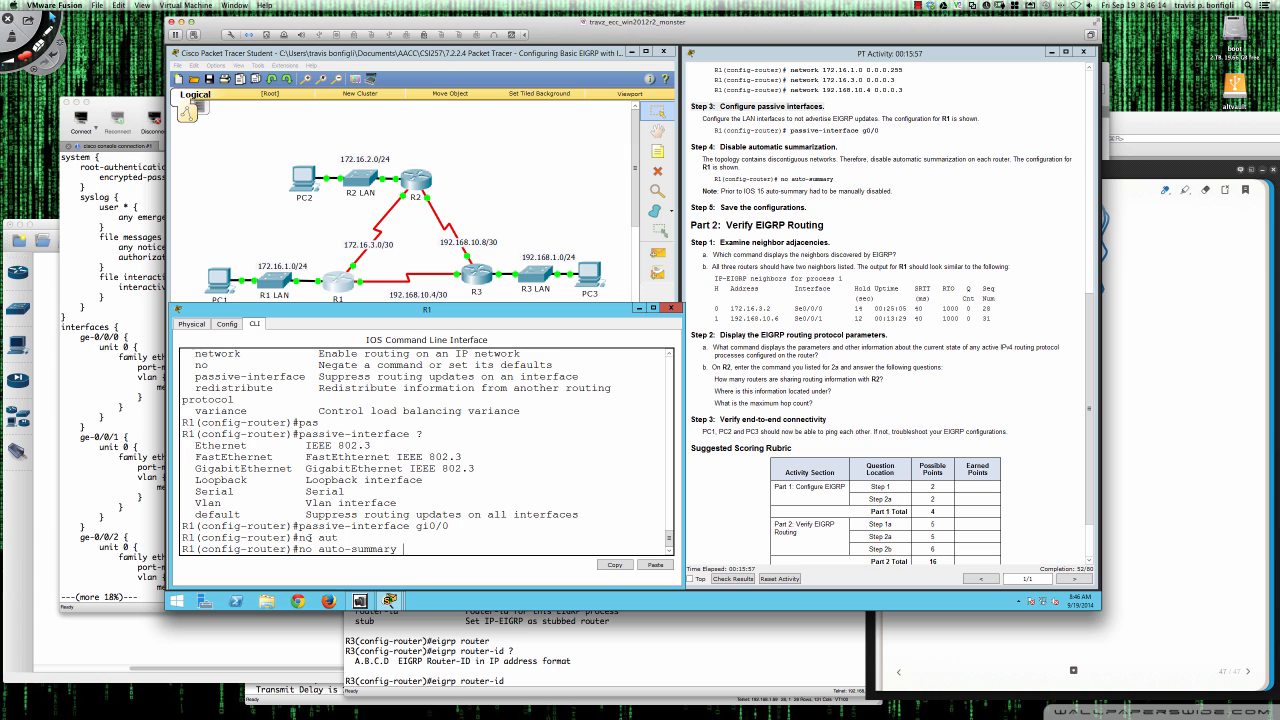
pyautogui.press('Return')
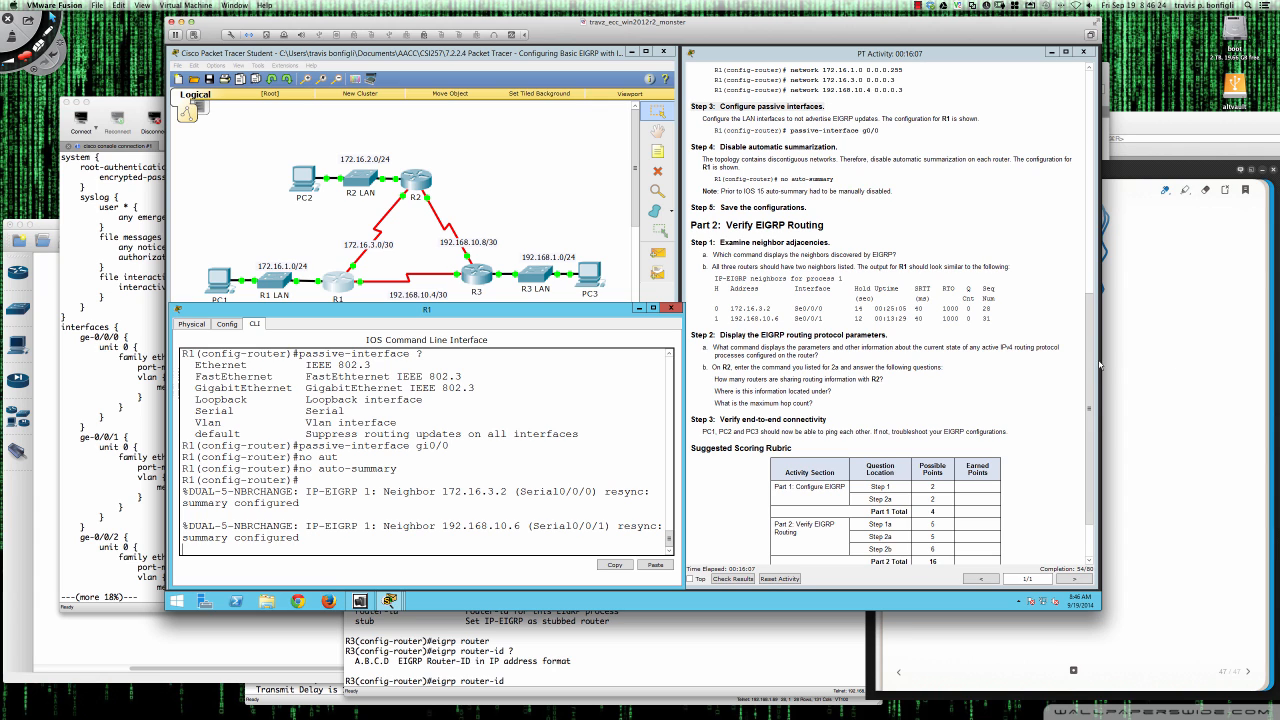
# Switch to the Bamboo note and handwrite the example network 10.37.50.0/24 below the existing columns
pyautogui.click(1106, 361)
pyautogui.moveTo(926, 380)
pyautogui.mouseDown()
pyautogui.moveTo(924, 400)
pyautogui.moveTo(936, 383)
pyautogui.moveTo(979, 396)
pyautogui.mouseUp()
pyautogui.click(958, 393)
pyautogui.moveTo(996, 378)
pyautogui.mouseDown()
pyautogui.moveTo(1008, 376)
pyautogui.moveTo(998, 394)
pyautogui.moveTo(1025, 394)
pyautogui.mouseUp()
pyautogui.click(1013, 391)
pyautogui.moveTo(1029, 380)
pyautogui.mouseDown()
pyautogui.moveTo(1091, 379)
pyautogui.moveTo(1106, 400)
pyautogui.moveTo(1150, 394)
pyautogui.mouseUp()
pyautogui.moveTo(1154, 372); pyautogui.dragTo(1168, 386)
pyautogui.moveTo(1164, 374); pyautogui.dragTo(1162, 400)
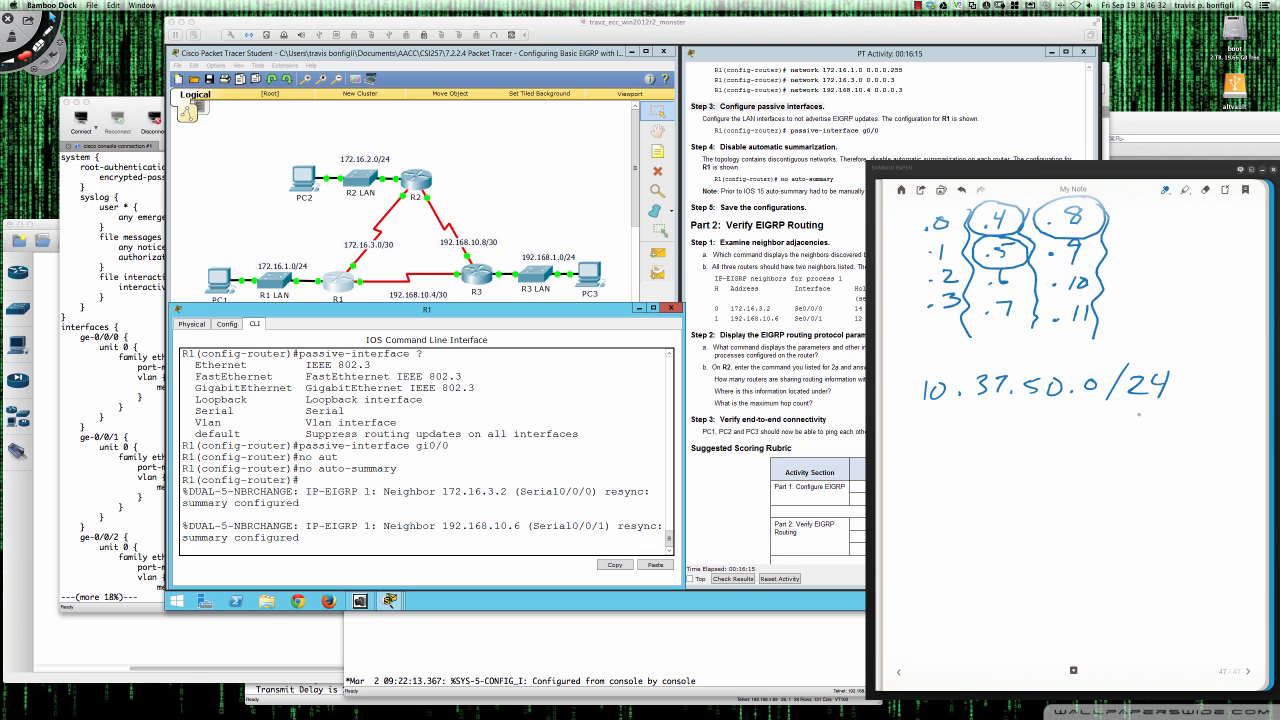
# Draw an arrow from the example network to a handwritten 10.0.0.0 and box that classful summary
pyautogui.moveTo(921, 391)
pyautogui.mouseDown()
pyautogui.moveTo(904, 396)
pyautogui.moveTo(921, 441)
pyautogui.mouseUp()
pyautogui.moveTo(950, 423)
pyautogui.mouseDown()
pyautogui.moveTo(947, 437)
pyautogui.moveTo(965, 425)
pyautogui.moveTo(1067, 440)
pyautogui.moveTo(1082, 428)
pyautogui.mouseUp()
pyautogui.click(1013, 438)
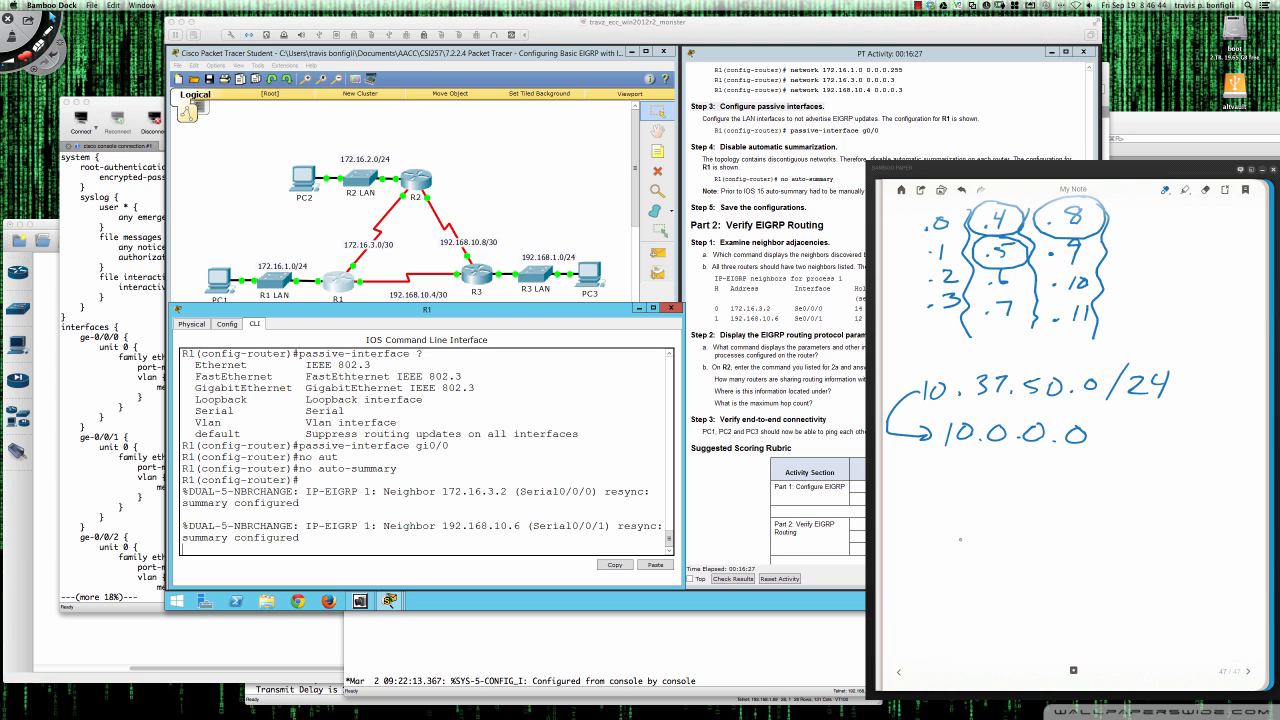
pyautogui.moveTo(992, 406)
pyautogui.mouseDown()
pyautogui.moveTo(958, 406)
pyautogui.moveTo(932, 442)
pyautogui.moveTo(1120, 478)
pyautogui.moveTo(1128, 420)
pyautogui.moveTo(981, 404)
pyautogui.mouseUp()
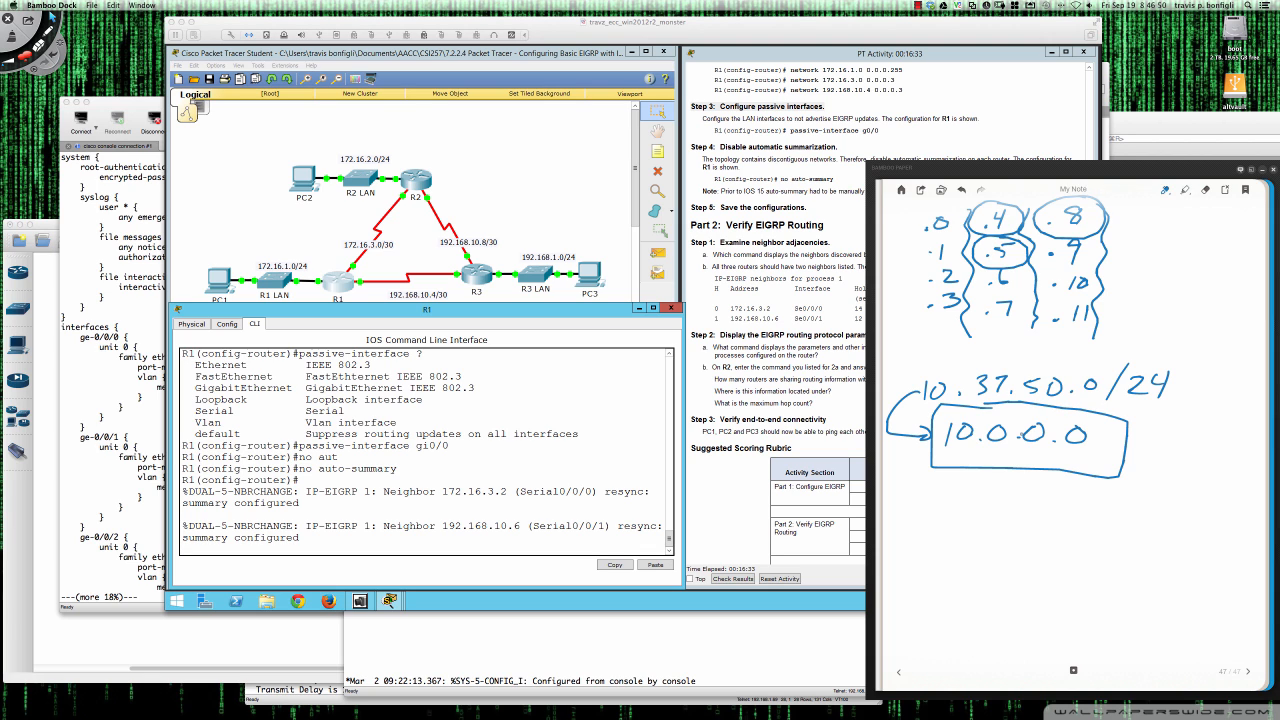
# Switch to the R3 console session in SecureCRT and enter privileged EXEC mode
pyautogui.click(708, 682)
pyautogui.press('Return')
pyautogui.press('Return')
pyautogui.press('Return')
pyautogui.press('Return')
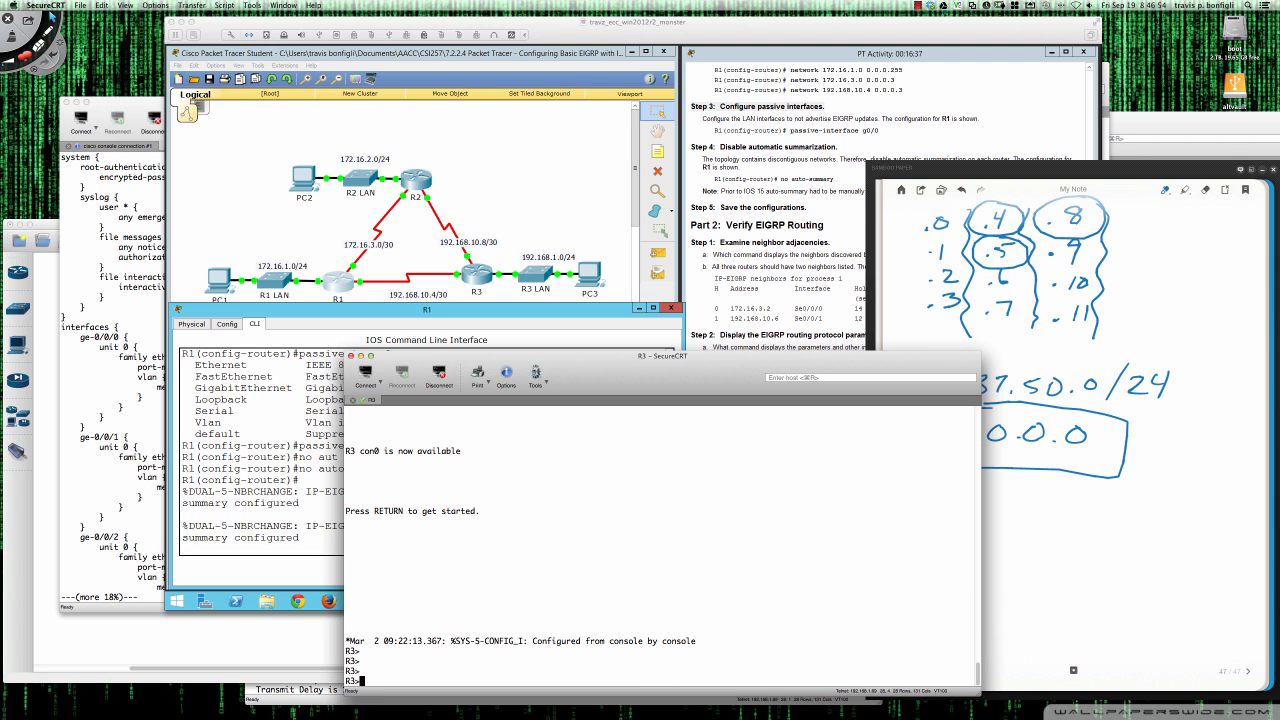
pyautogui.write('en')
pyautogui.press('Return')
pyautogui.press('Return')
pyautogui.press('Return')
pyautogui.press('Return')
# Display only the EIGRP section of R3's running configuration in the SecureCRT session
pyautogui.write('sh run ')
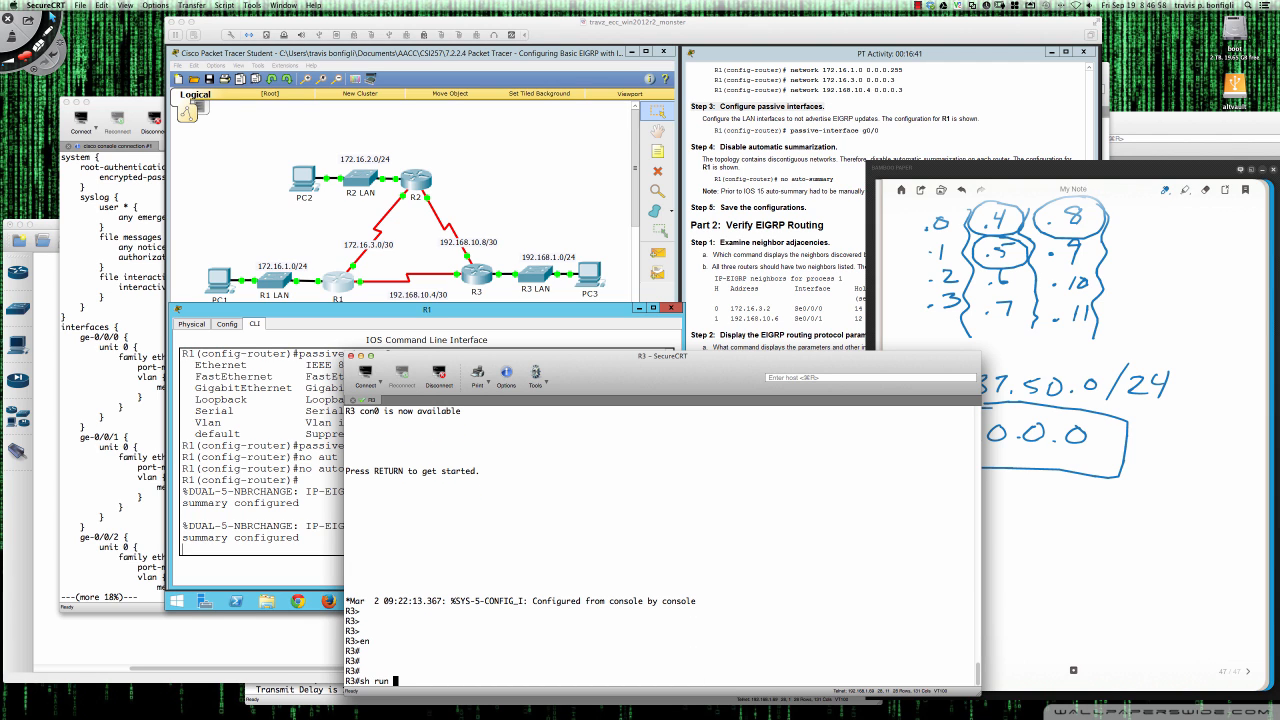
pyautogui.write('| sec eigrp')
pyautogui.press('Return')
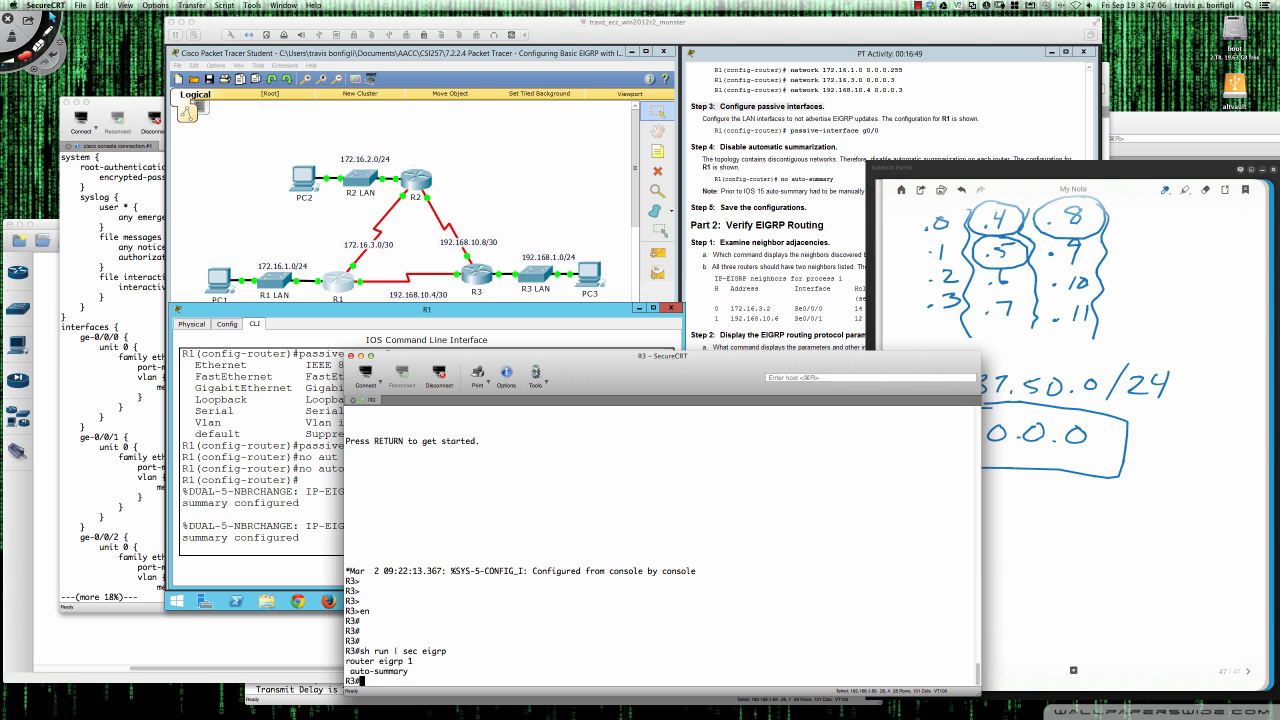
# Display the brief IP interface summary on R3
pyautogui.write('sh ip int bri')
pyautogui.press('Return')
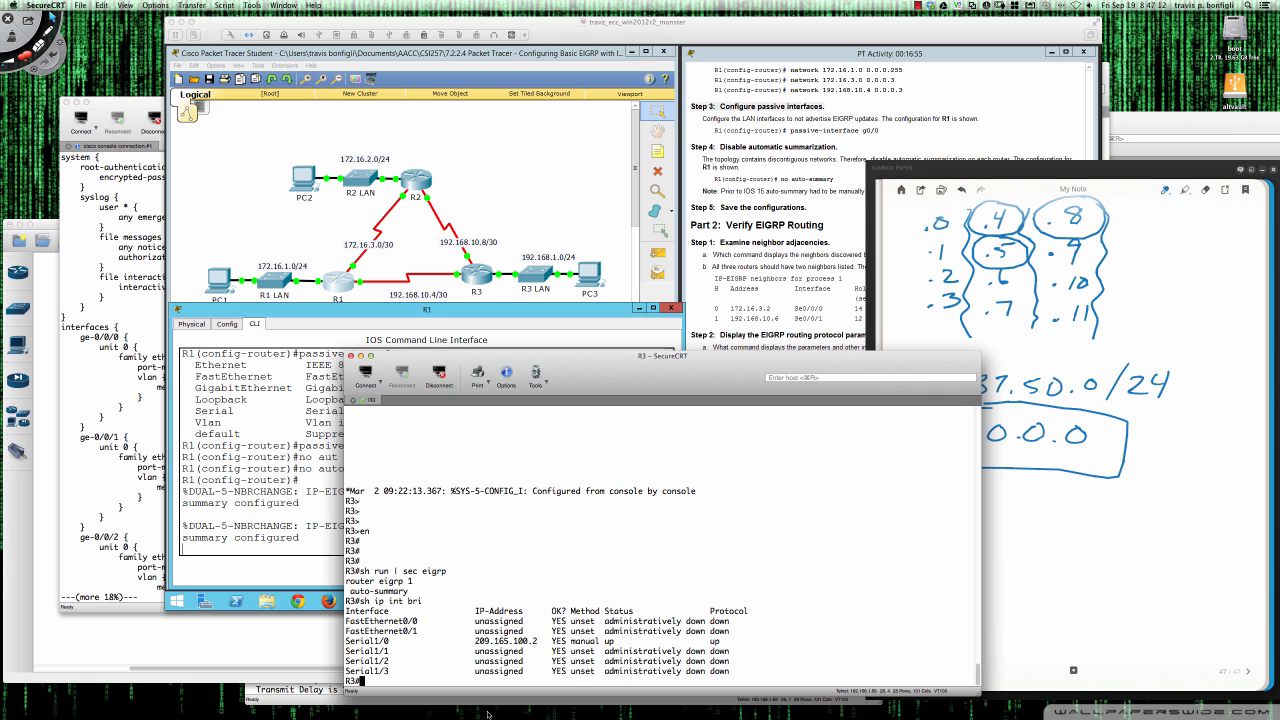
# Switch to the R2 console session, enter privileged EXEC mode and display its brief IP interface summary
pyautogui.click(310, 695)
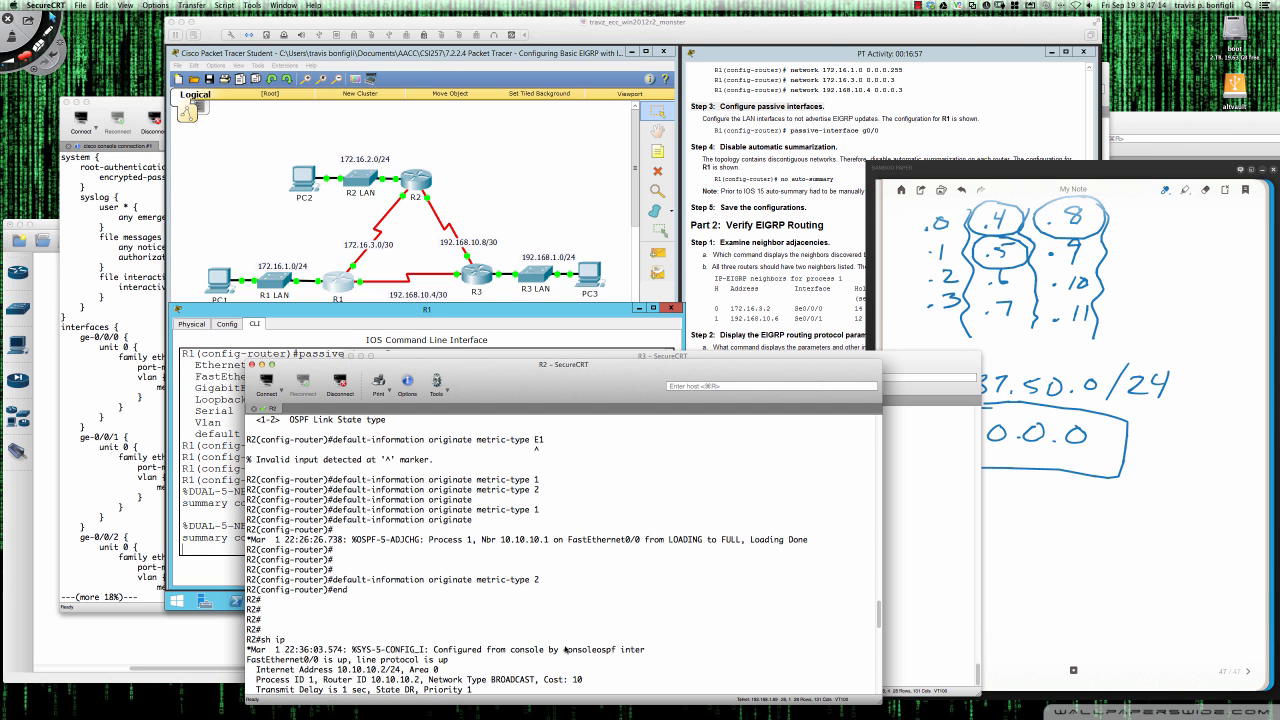
pyautogui.press('Return')
pyautogui.press('Return')
pyautogui.press('Return')
pyautogui.press('Return')
pyautogui.press('Return')
pyautogui.write('en')
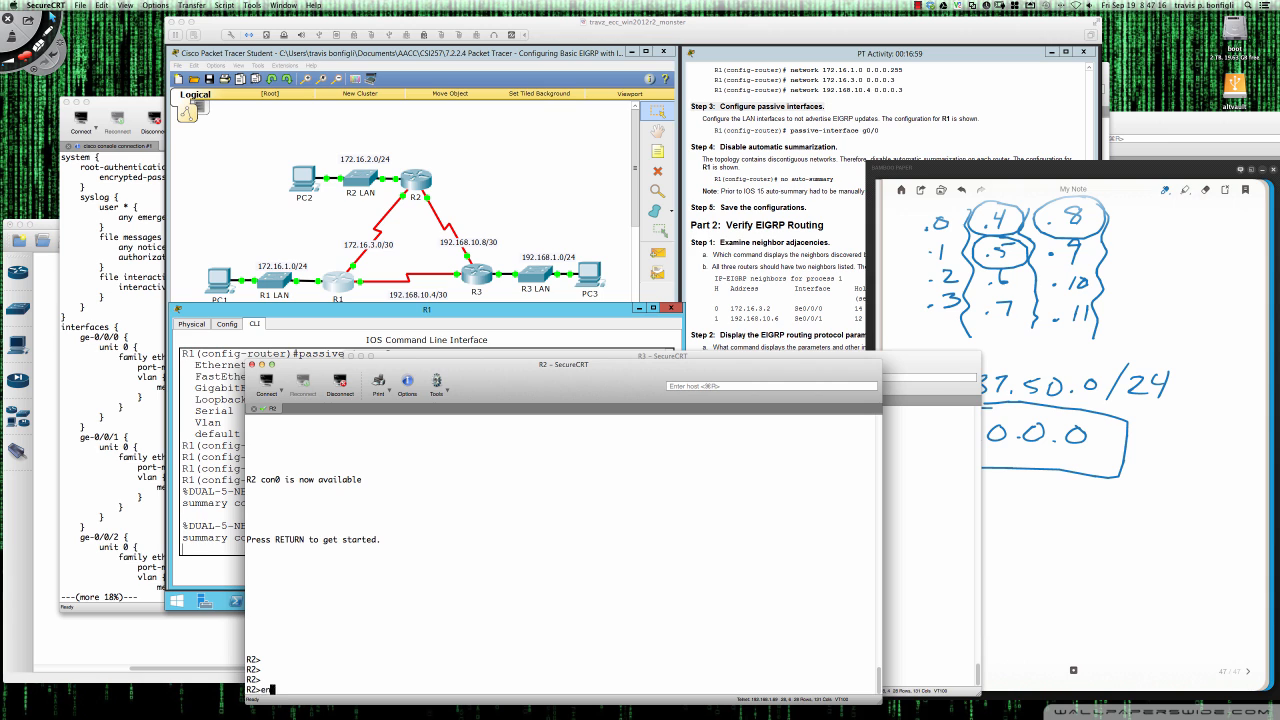
pyautogui.press('Return')
pyautogui.write('sh ip int bri')
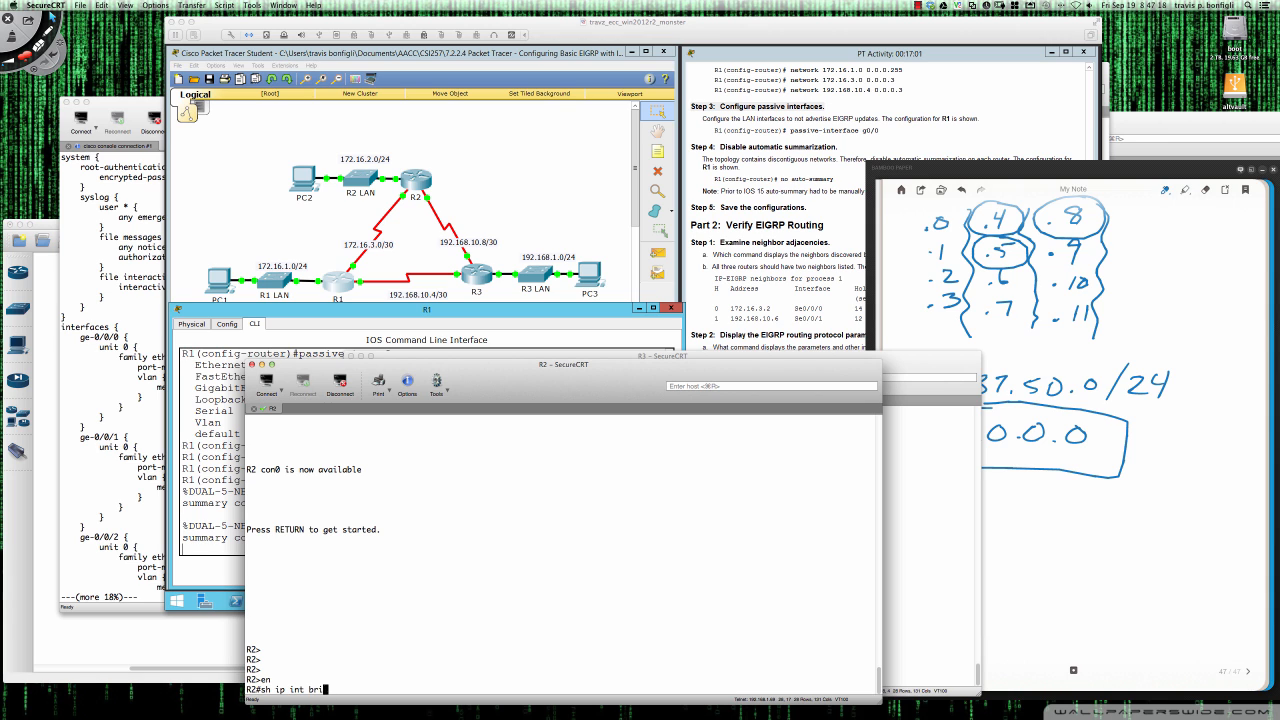
pyautogui.press('Return')
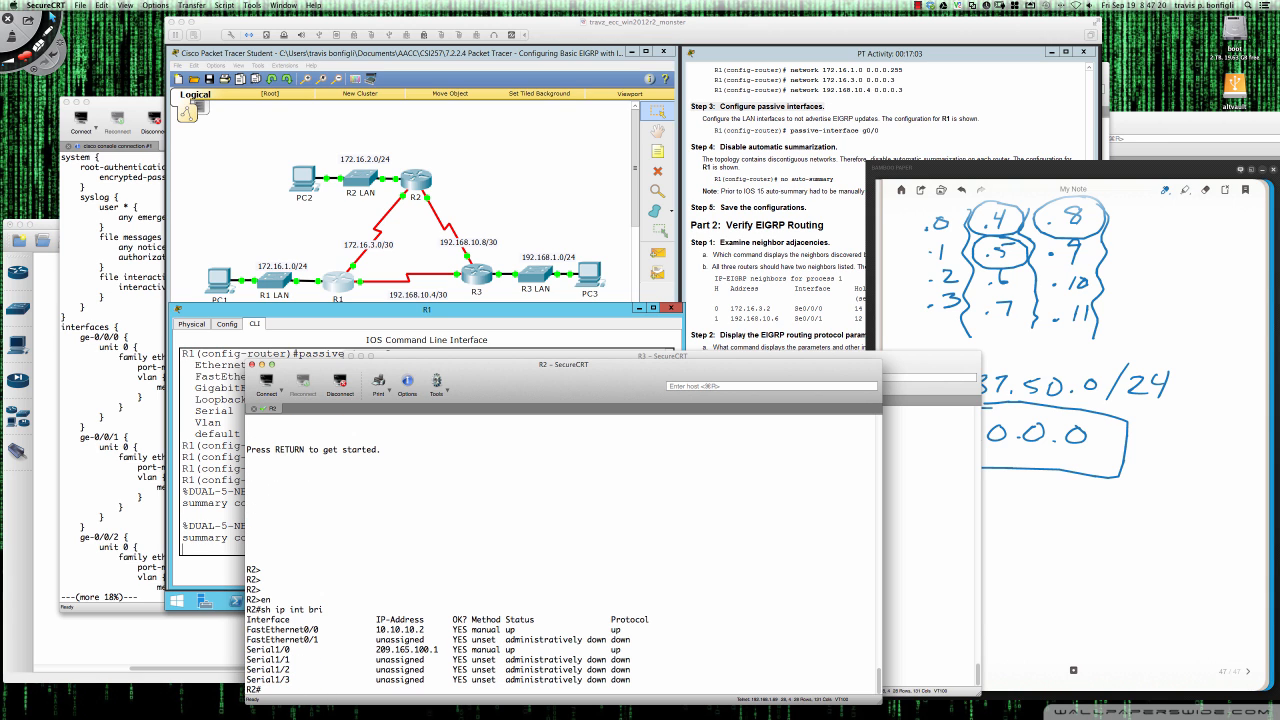
# Enter router configuration for EIGRP 1 on R2 and advertise network 10.10.10.0 with wildcard mask 0.0.0.255
pyautogui.write('conf t')
pyautogui.press('Return')
pyautogui.write('router eigrp 1')
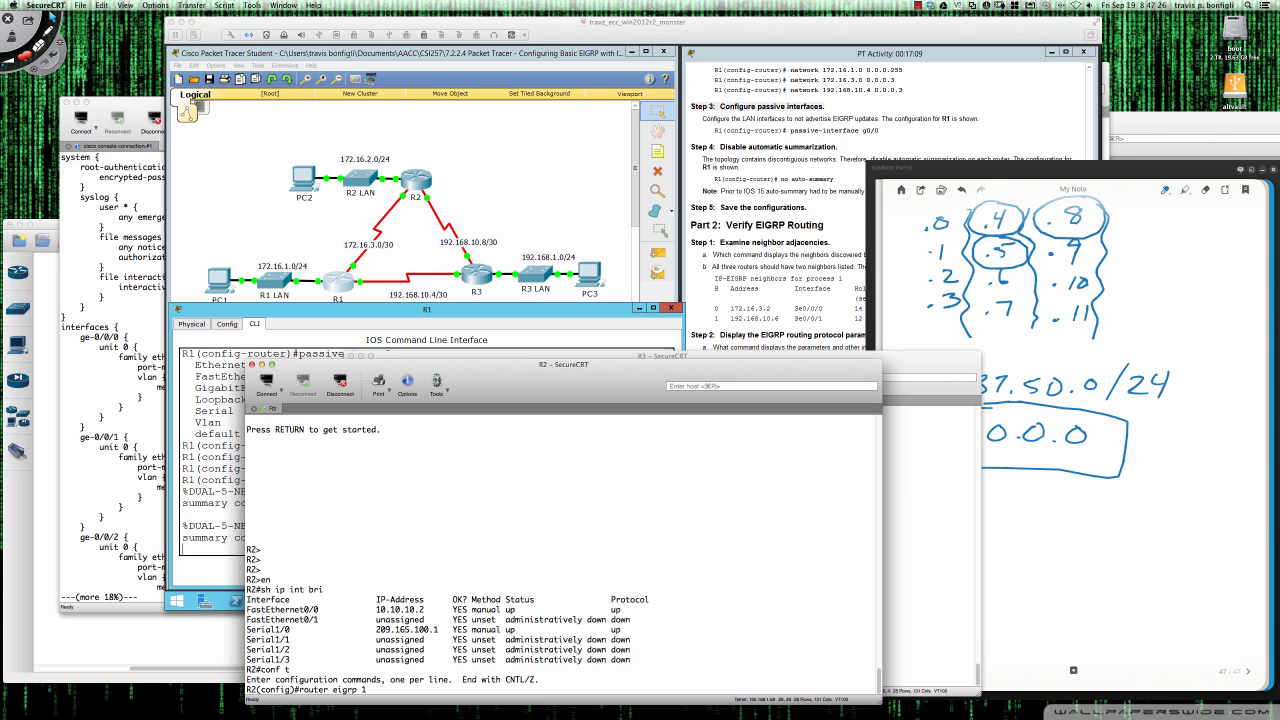
pyautogui.press('Return')
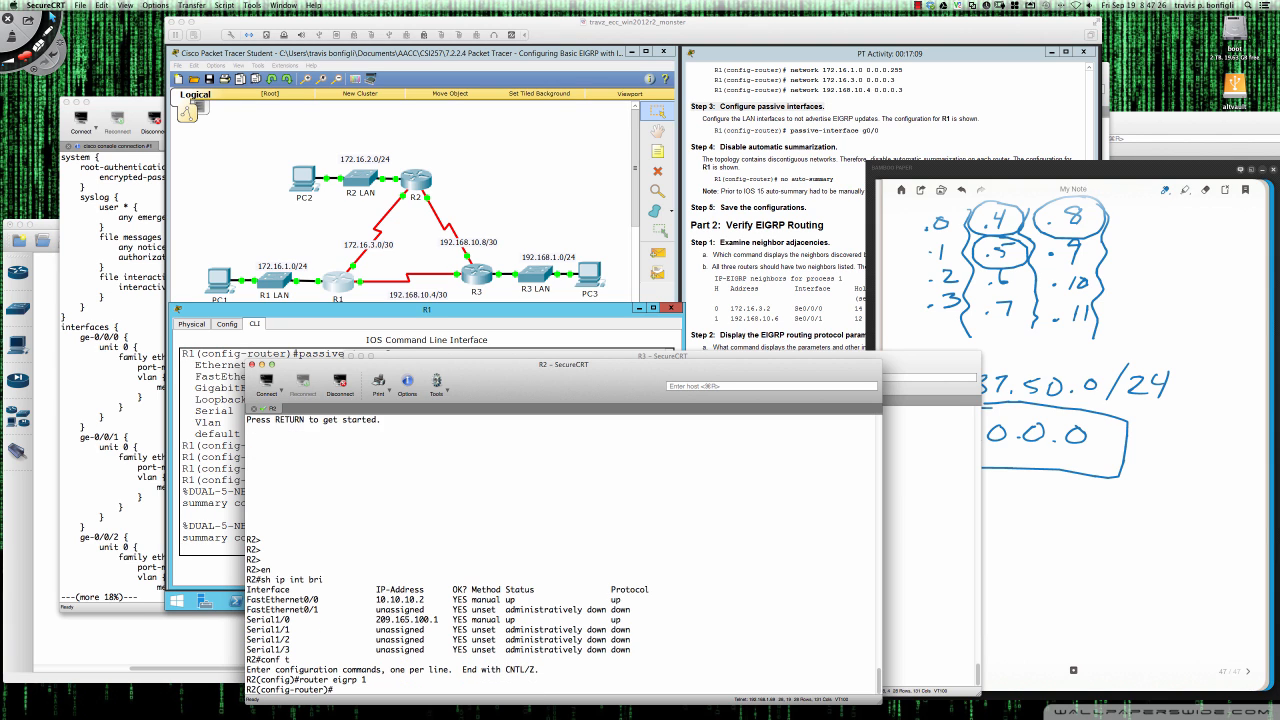
pyautogui.write('network 10.10.10.0 0.0.0.255')
pyautogui.press('Return')
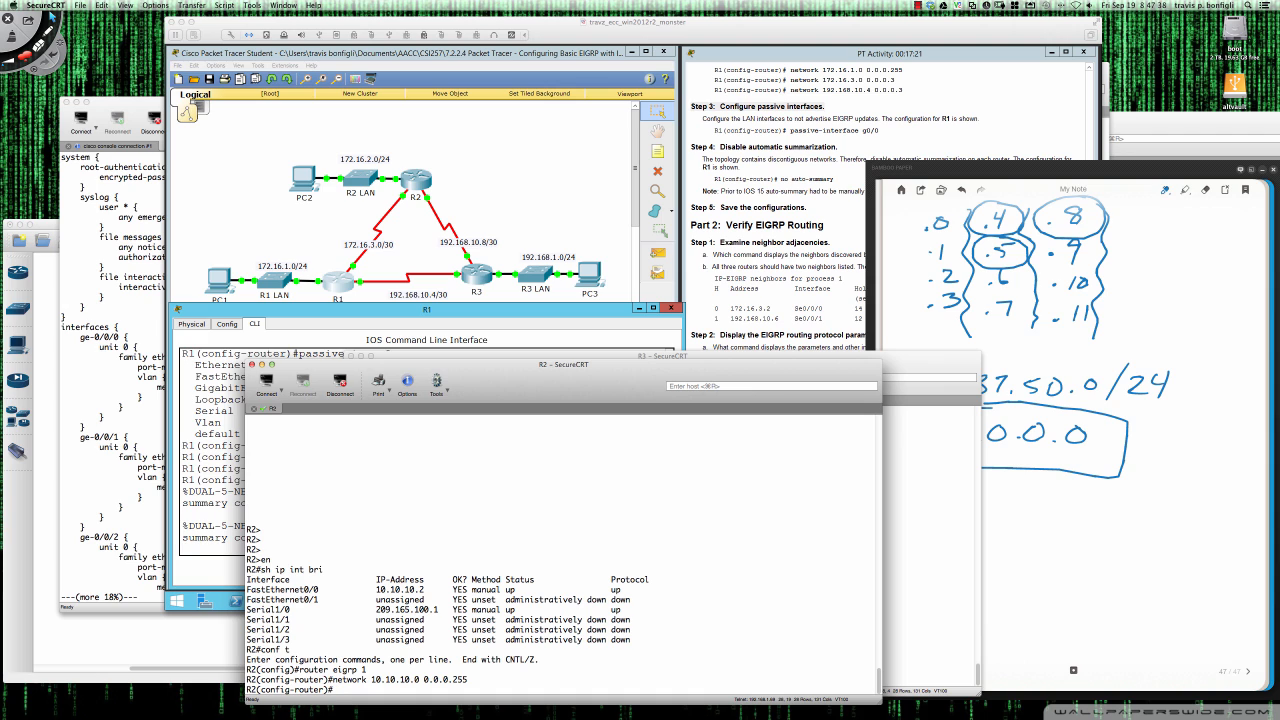
# Display the EIGRP section of R2's running configuration and the first page of its IOS version information
pyautogui.write('do sh run | sec eigrp')
pyautogui.press('Return')
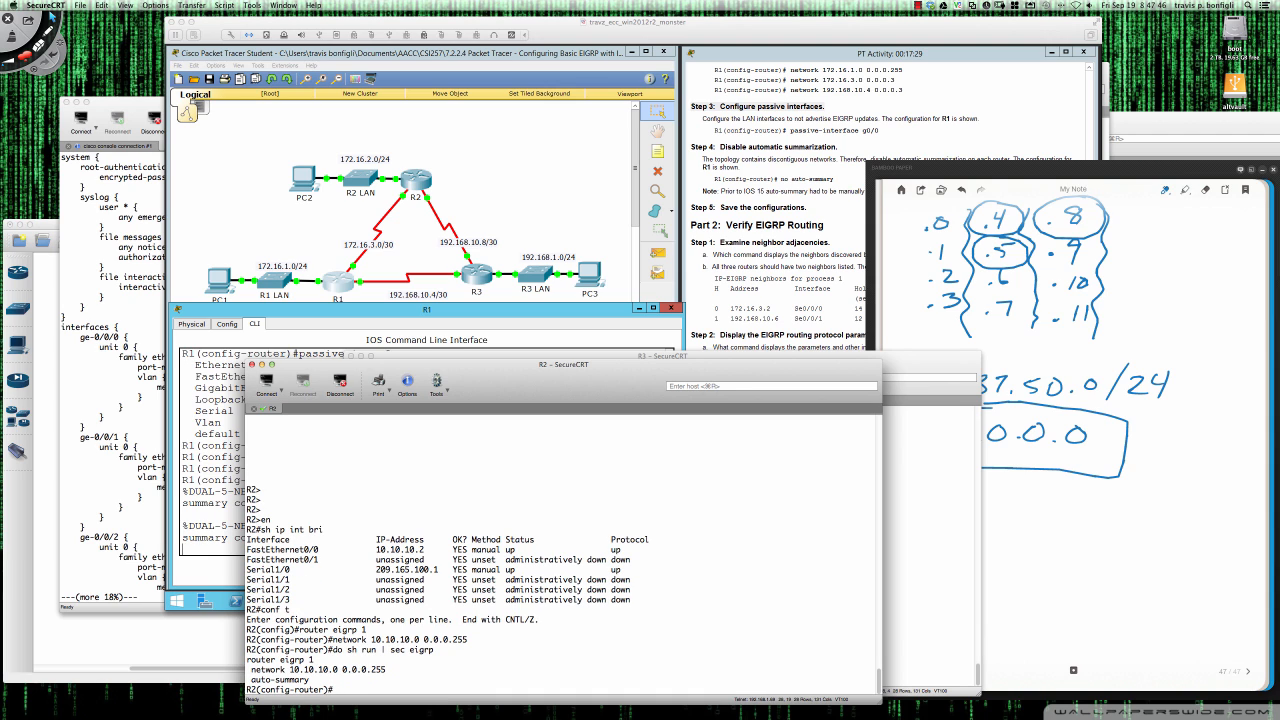
pyautogui.write('do sh ver')
pyautogui.press('Return')
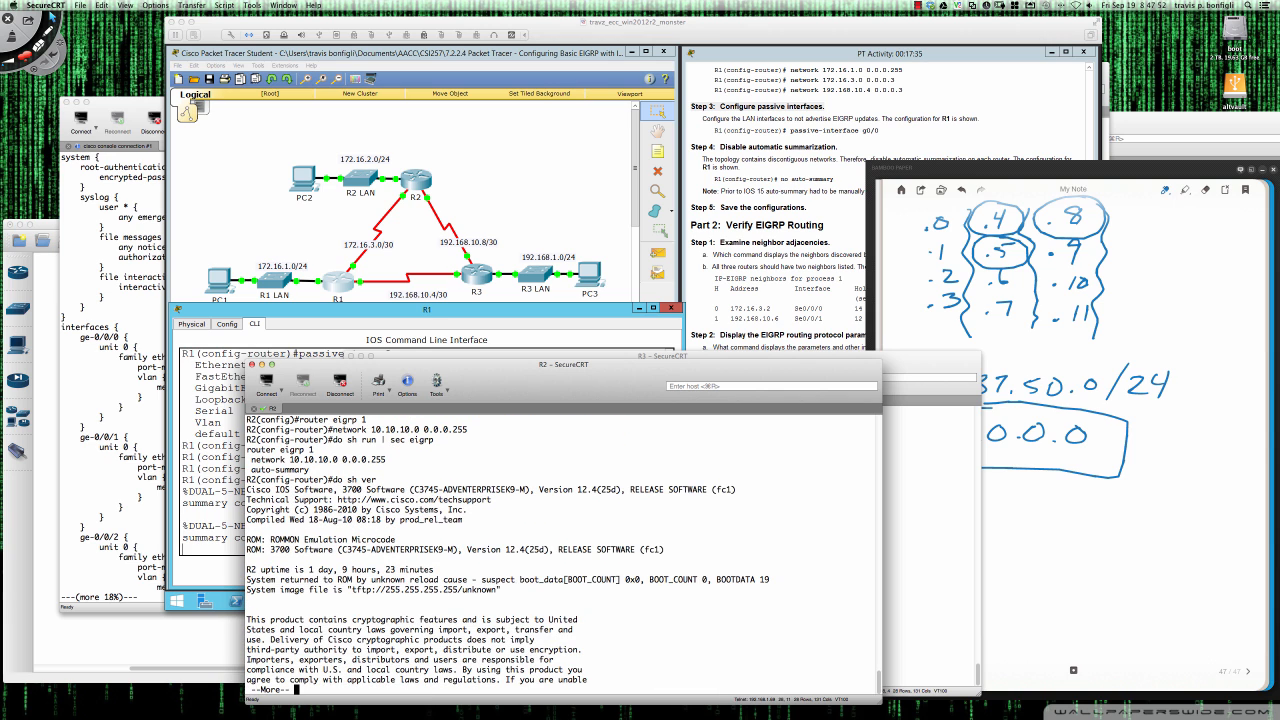
pyautogui.press('q')
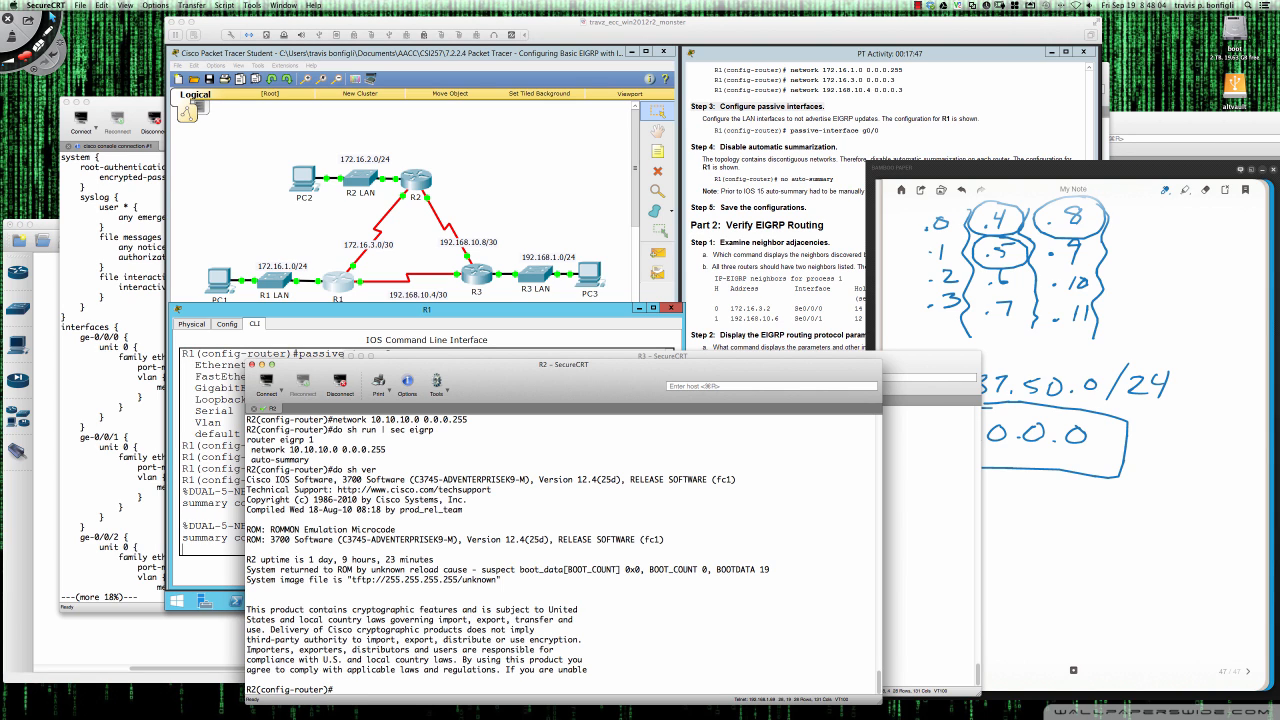
# Remove the network 10.10.10.0 0.0.0.255 statement from R2's EIGRP process
pyautogui.press('Up')
pyautogui.press('Up')
pyautogui.press('Up')
pyautogui.press('BackSpace')
pyautogui.press('BackSpace')
pyautogui.press('BackSpace')
pyautogui.press('BackSpace')
pyautogui.press('BackSpace')
pyautogui.press('BackSpace')
pyautogui.press('BackSpace')
pyautogui.press('BackSpace')
pyautogui.press('Up')
pyautogui.press('Down')
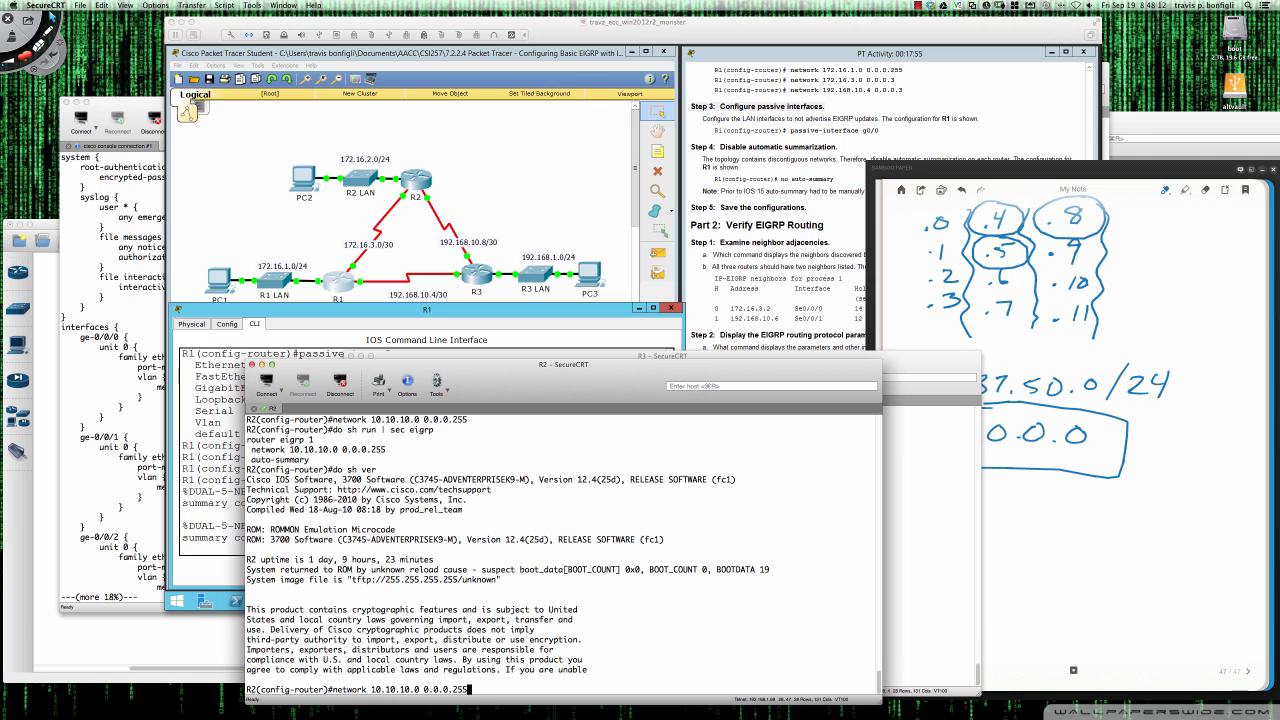
pyautogui.hotkey('ctrl', 'a')
pyautogui.write('no')
pyautogui.press('Return')
# Advertise network 10.10.10.0 in R2's EIGRP process without a wildcard mask
pyautogui.write('do sh ver')
pyautogui.press('Up')
pyautogui.press('Up')
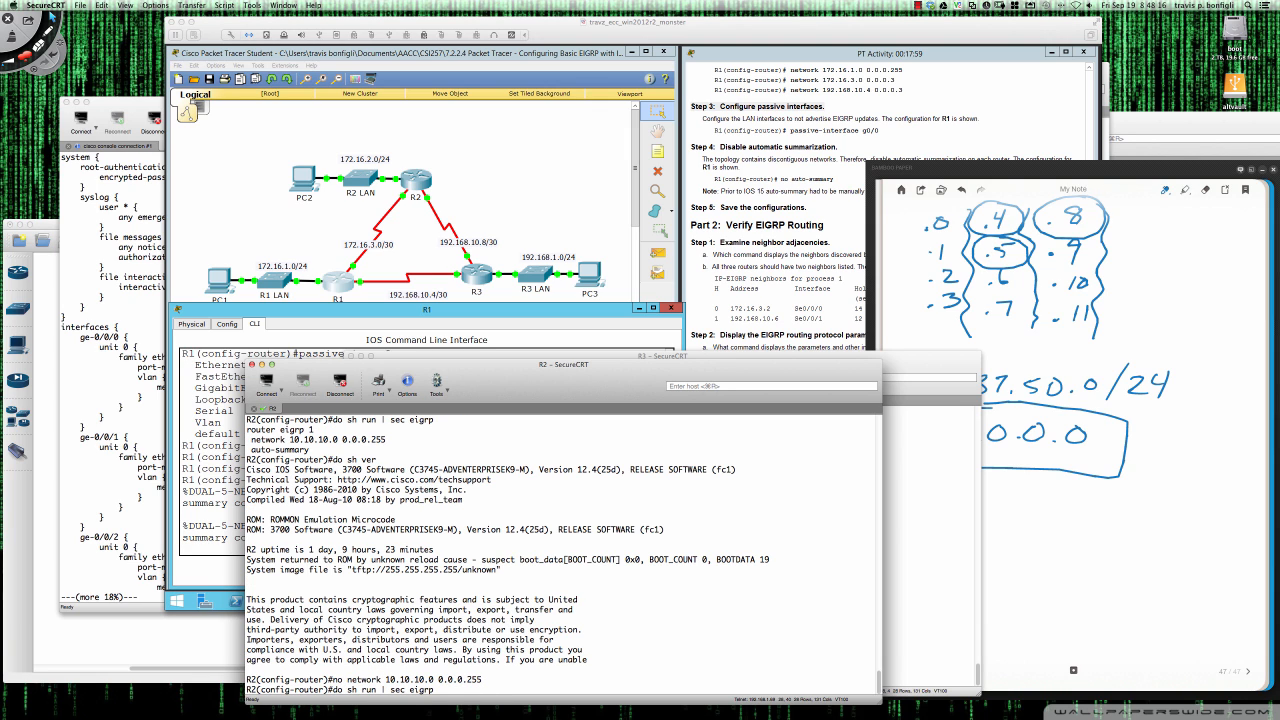
pyautogui.press('BackSpace')
pyautogui.press('BackSpace')
pyautogui.press('BackSpace')
pyautogui.press('BackSpace')
pyautogui.press('BackSpace')
pyautogui.press('BackSpace')
pyautogui.press('BackSpace')
pyautogui.press('BackSpace')
pyautogui.press('BackSpace')
pyautogui.press('Return')
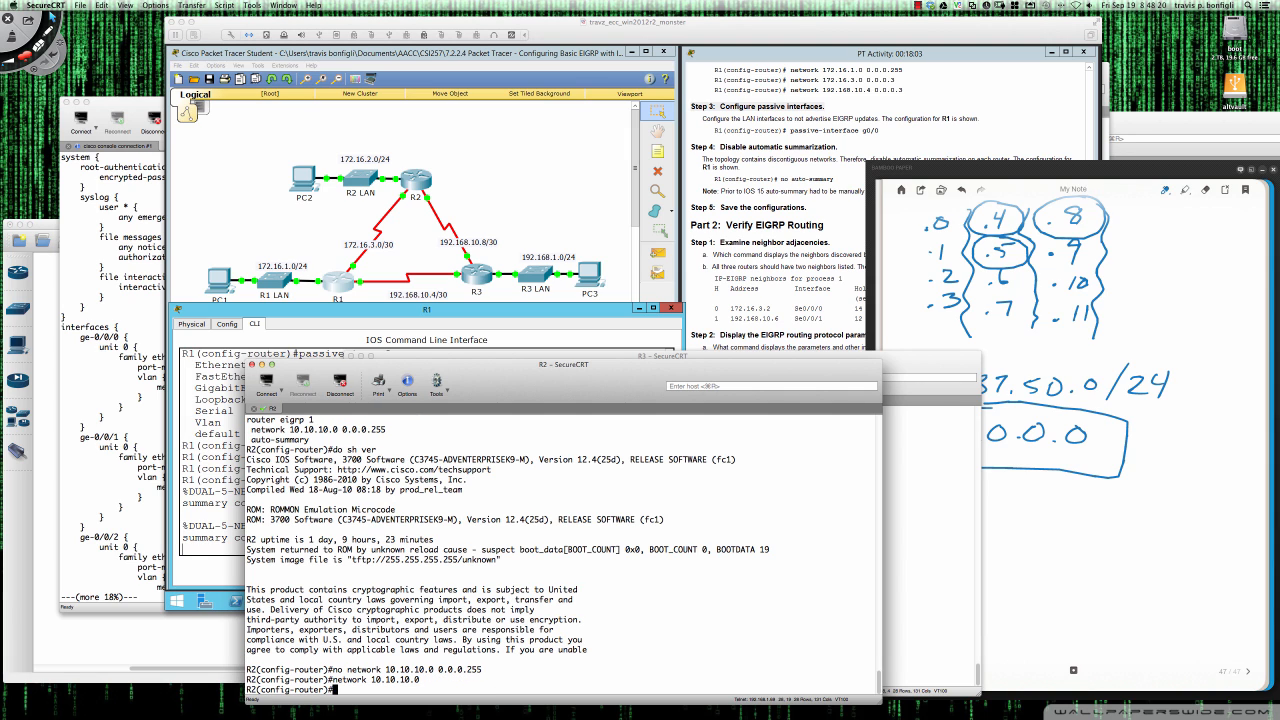
# Display R2's EIGRP configuration section and compare its stored network statement with the entered 10.10.10.0 by highlighting both
pyautogui.press('Return')
pyautogui.press('Return')
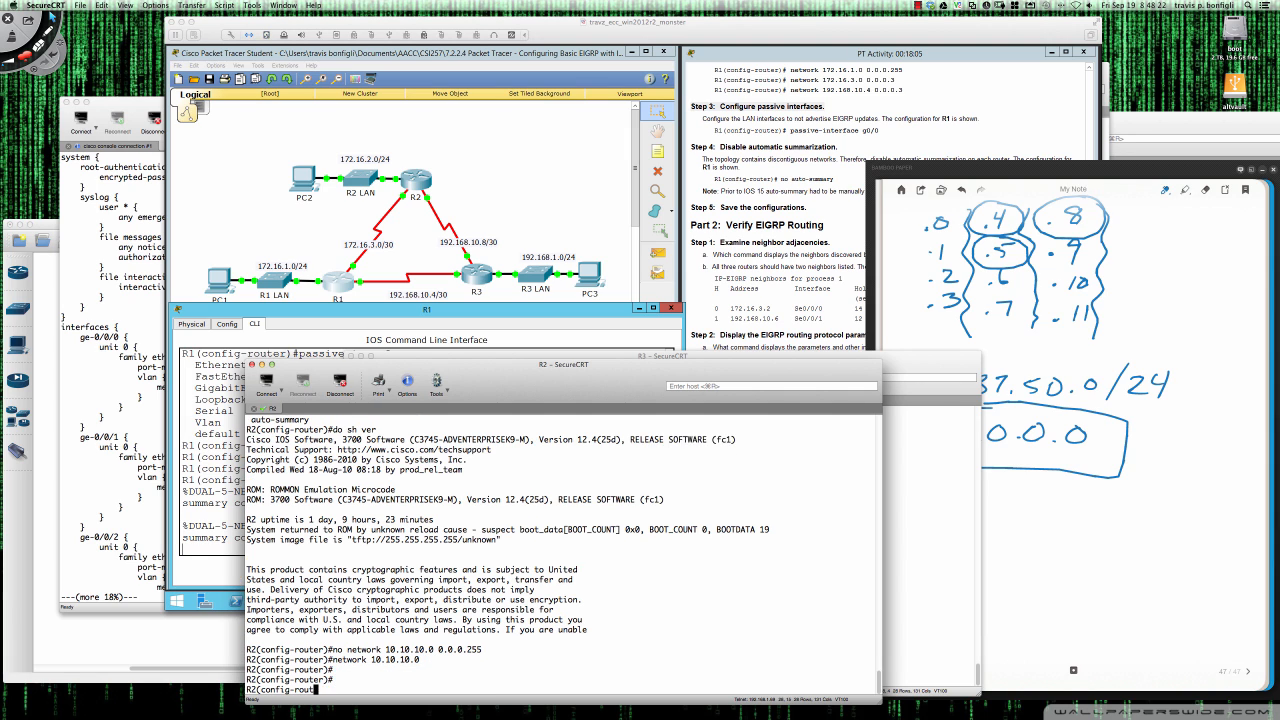
pyautogui.write('do sh run | sec eigrp')
pyautogui.press('Return')
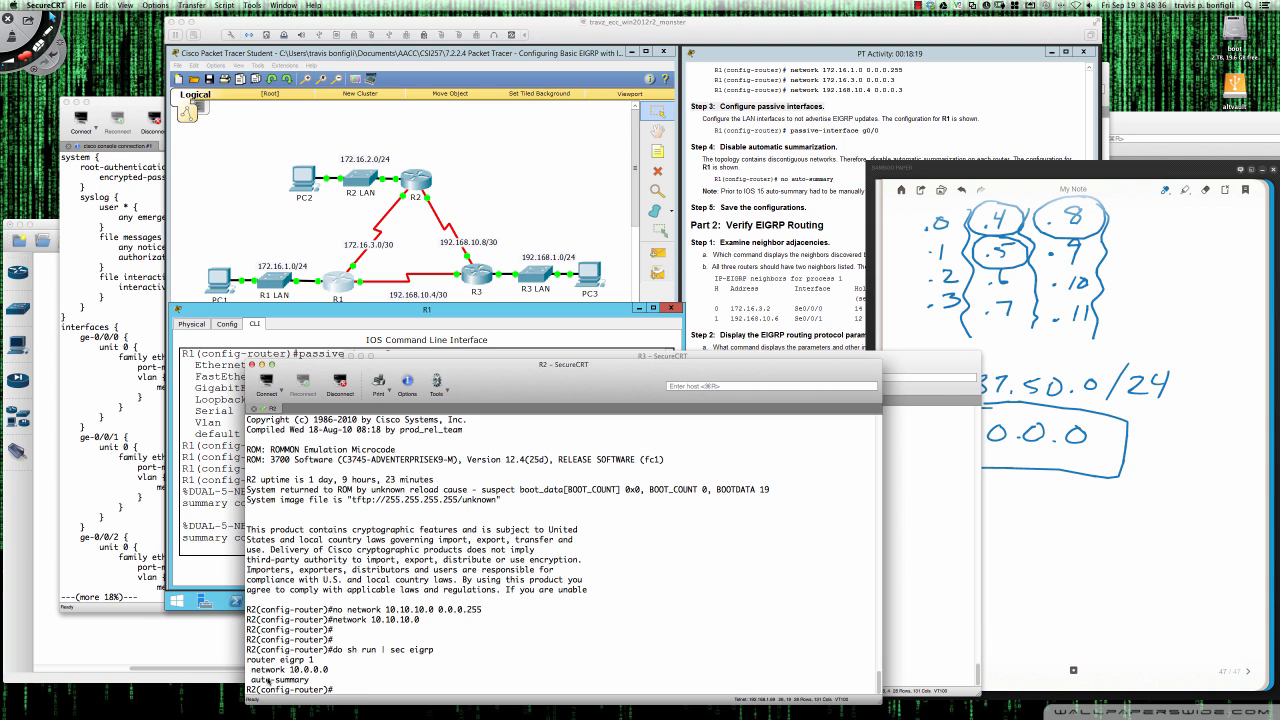
pyautogui.moveTo(330, 670); pyautogui.dragTo(253, 674)
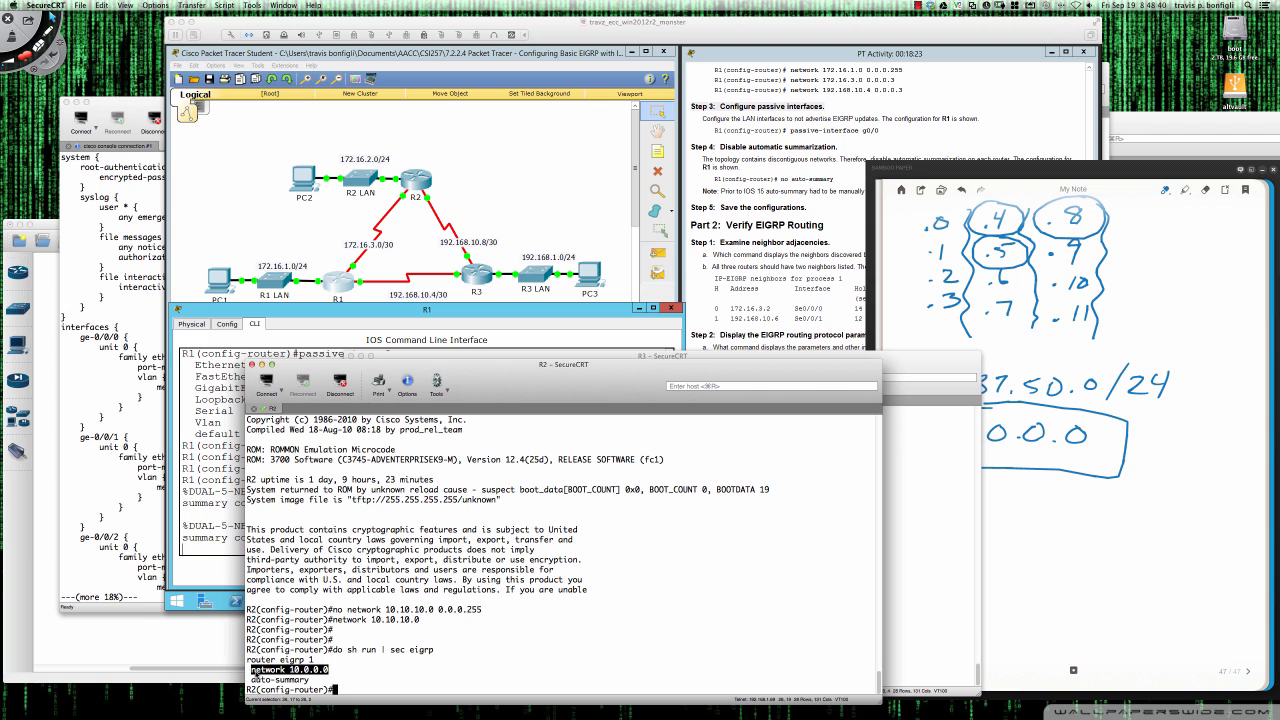
pyautogui.moveTo(372, 620); pyautogui.dragTo(421, 622)
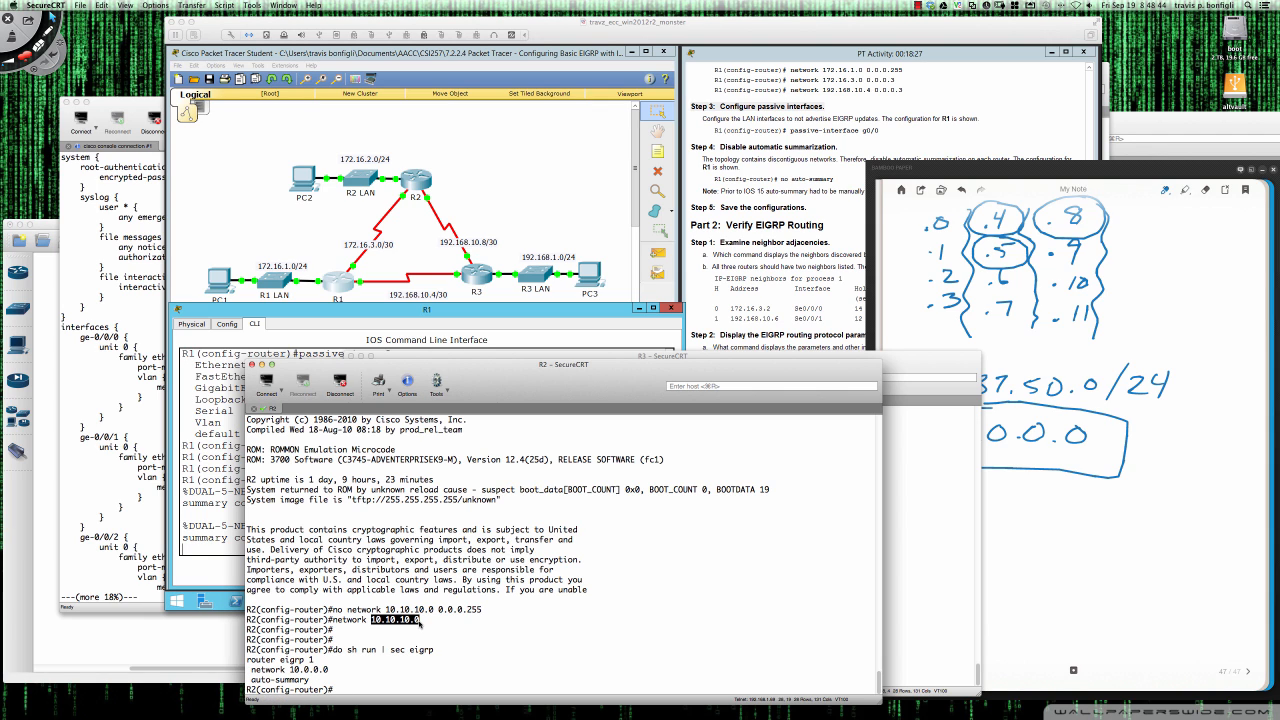
pyautogui.moveTo(327, 671); pyautogui.dragTo(253, 676)
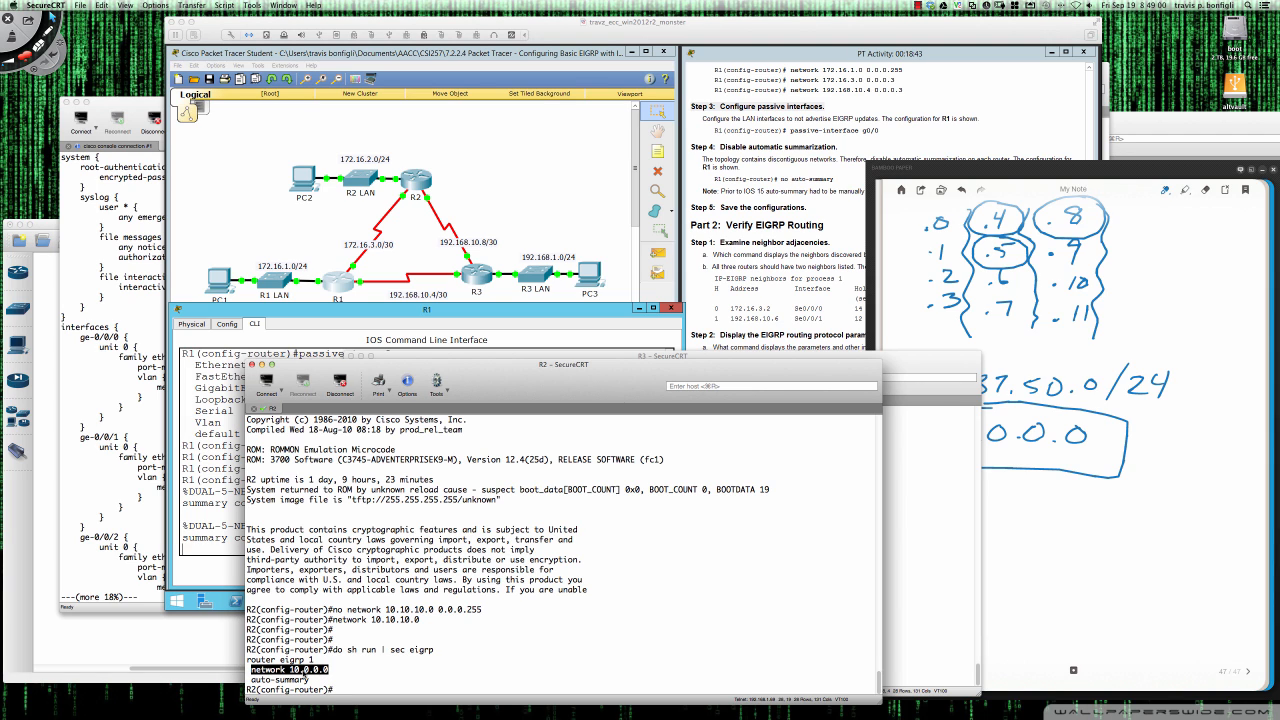
# Disable automatic summarization in R2's EIGRP process and redisplay the EIGRP section of the running configuration
pyautogui.write('auto')
pyautogui.press('Tab')
pyautogui.press('Return')
pyautogui.press('Up')
pyautogui.press('Up')
pyautogui.press('Return')
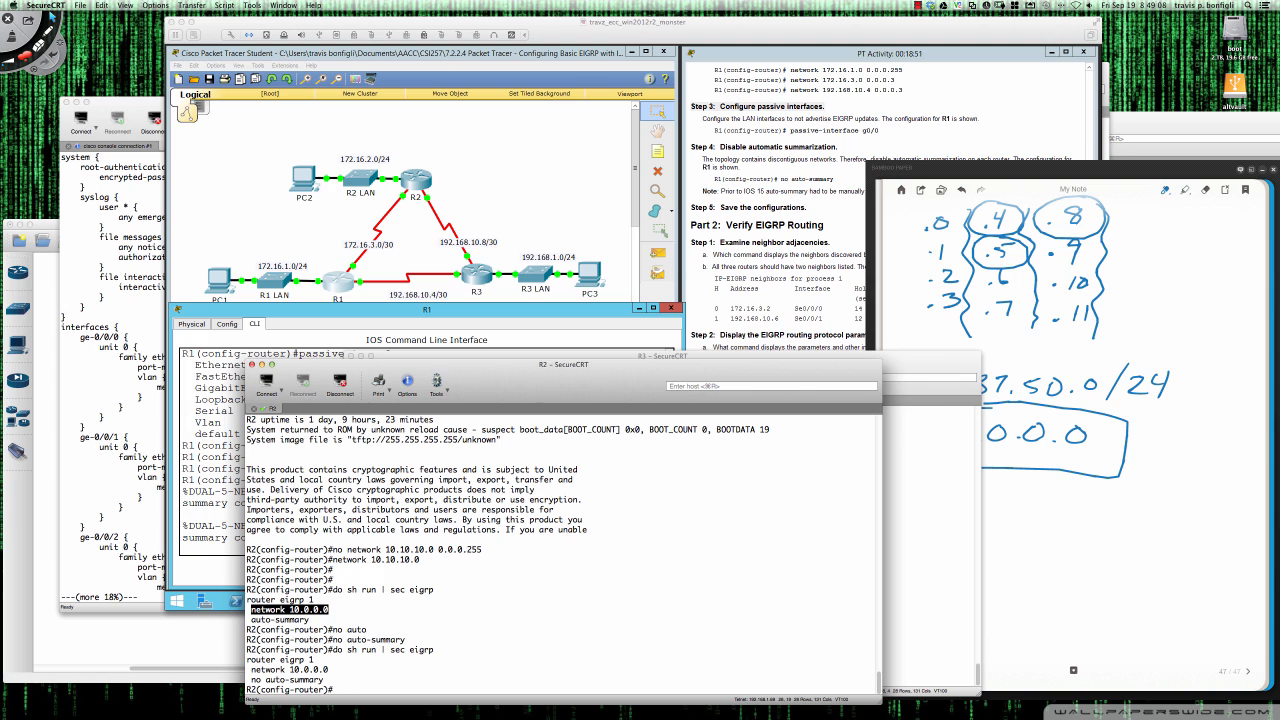
# Remove the classful network 10.10.10.0 statement from R2's EIGRP process
pyautogui.press('Up')
pyautogui.press('Up')
pyautogui.press('Up')
pyautogui.press('Up')
pyautogui.press('Up')
pyautogui.hotkey('ctrl', 'a')
pyautogui.write('no')
pyautogui.press('Return')
pyautogui.press('Return')
pyautogui.press('Return')
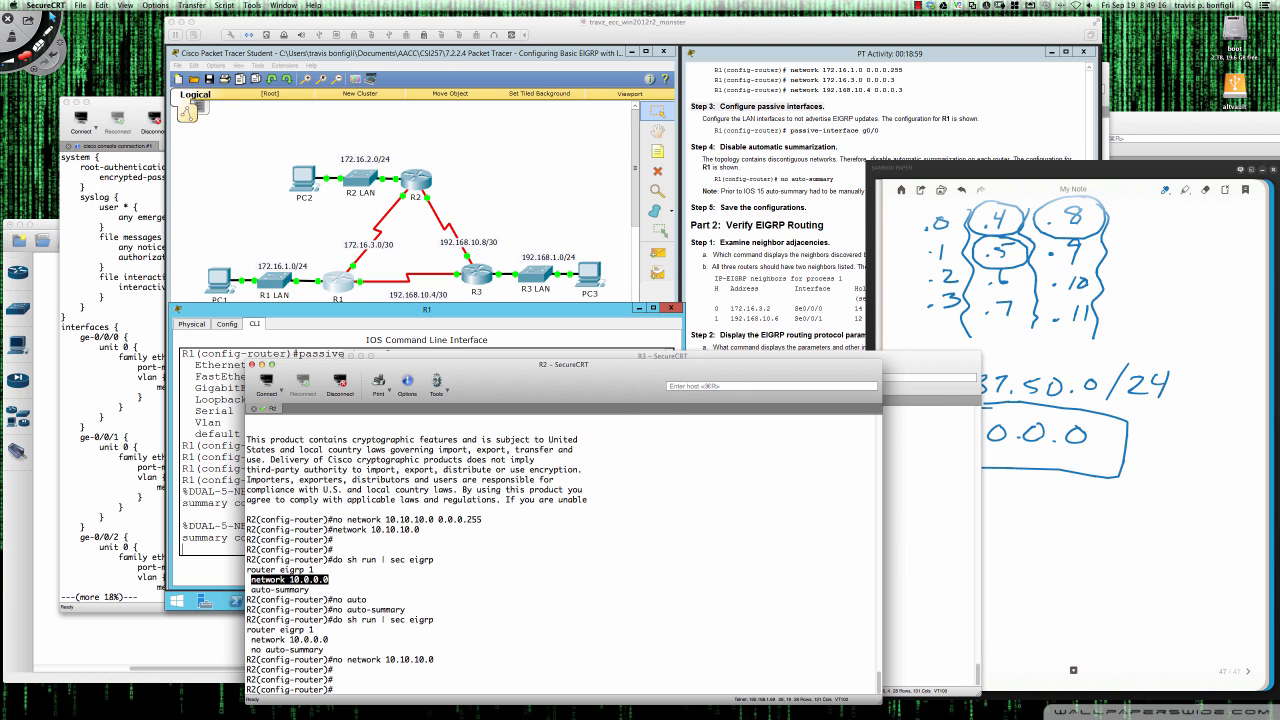
# Re-add network 10.10.10.0 without a wildcard mask to R2's EIGRP process and redisplay its EIGRP configuration section
pyautogui.write('netw')
pyautogui.press('Tab')
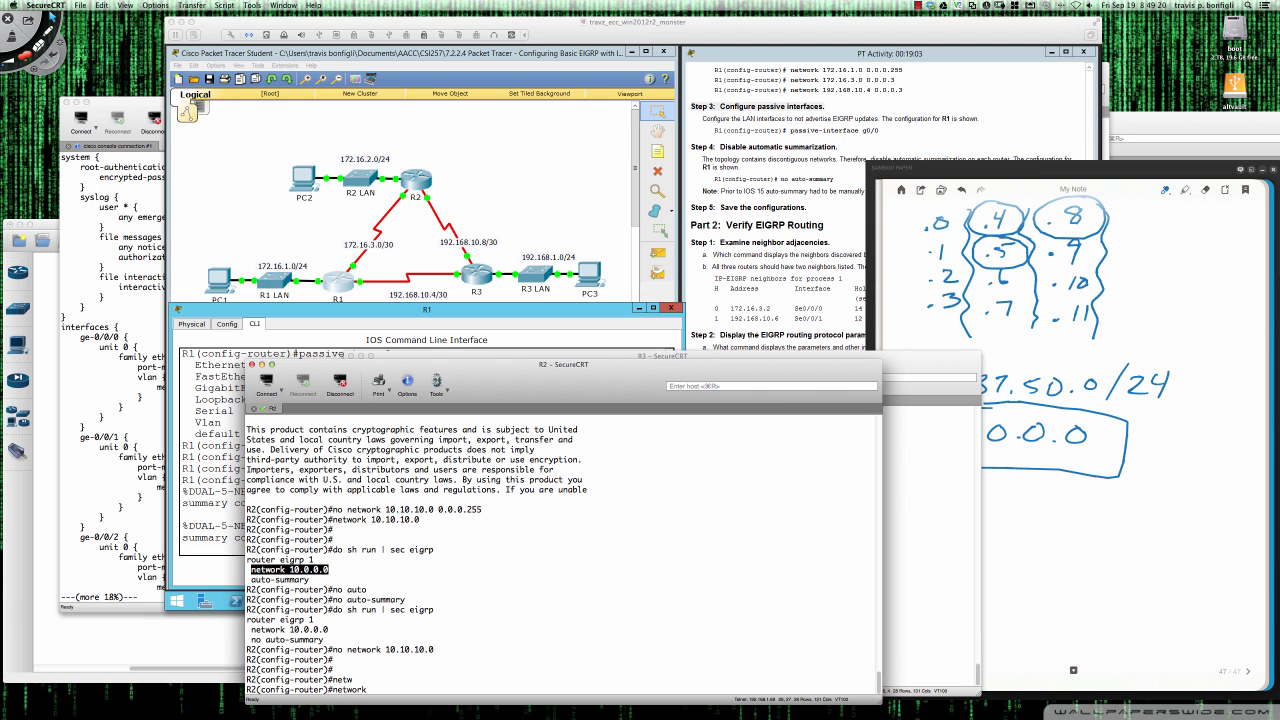
pyautogui.write('10.10.10.0')
pyautogui.press('Return')
pyautogui.write('do sh run | sec eigrp')
pyautogui.press('Return')
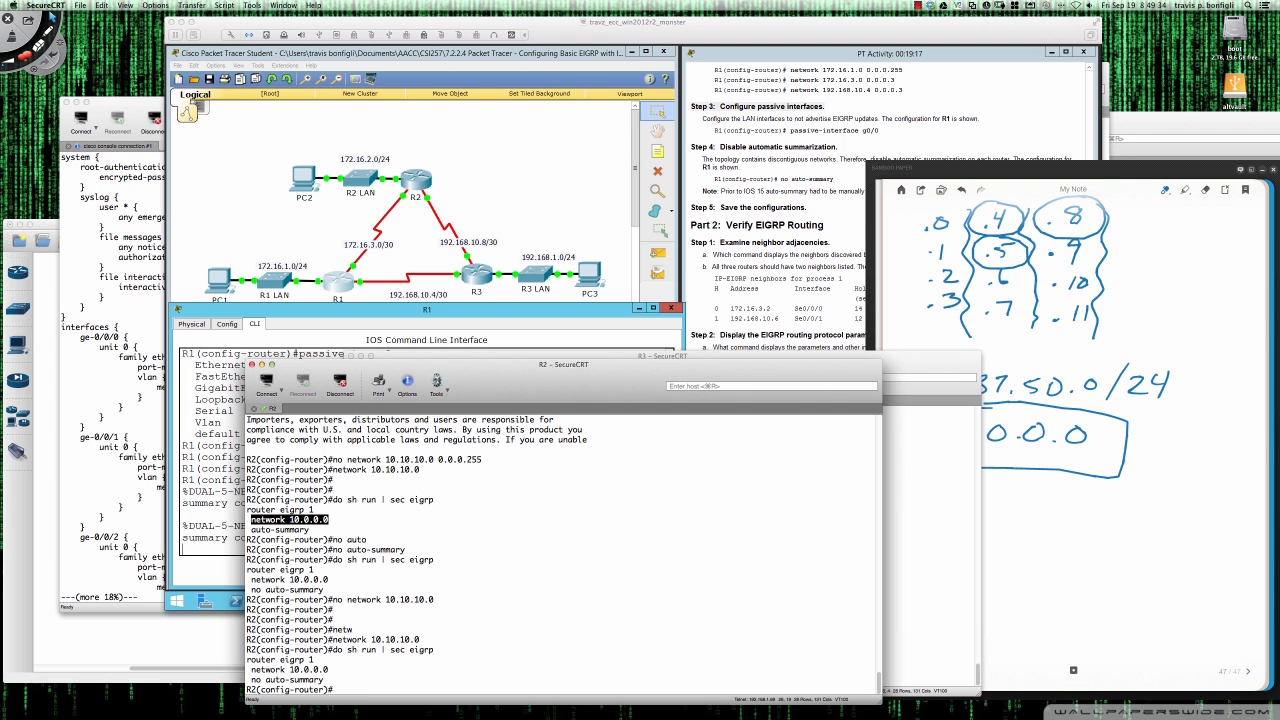
# Remove the re-added network 10.10.10.0 statement from EIGRP 1 on R2
pyautogui.press('Up')
pyautogui.press('Up')
pyautogui.hotkey('ctrl', 'a')
pyautogui.write('no')
pyautogui.press('Return')
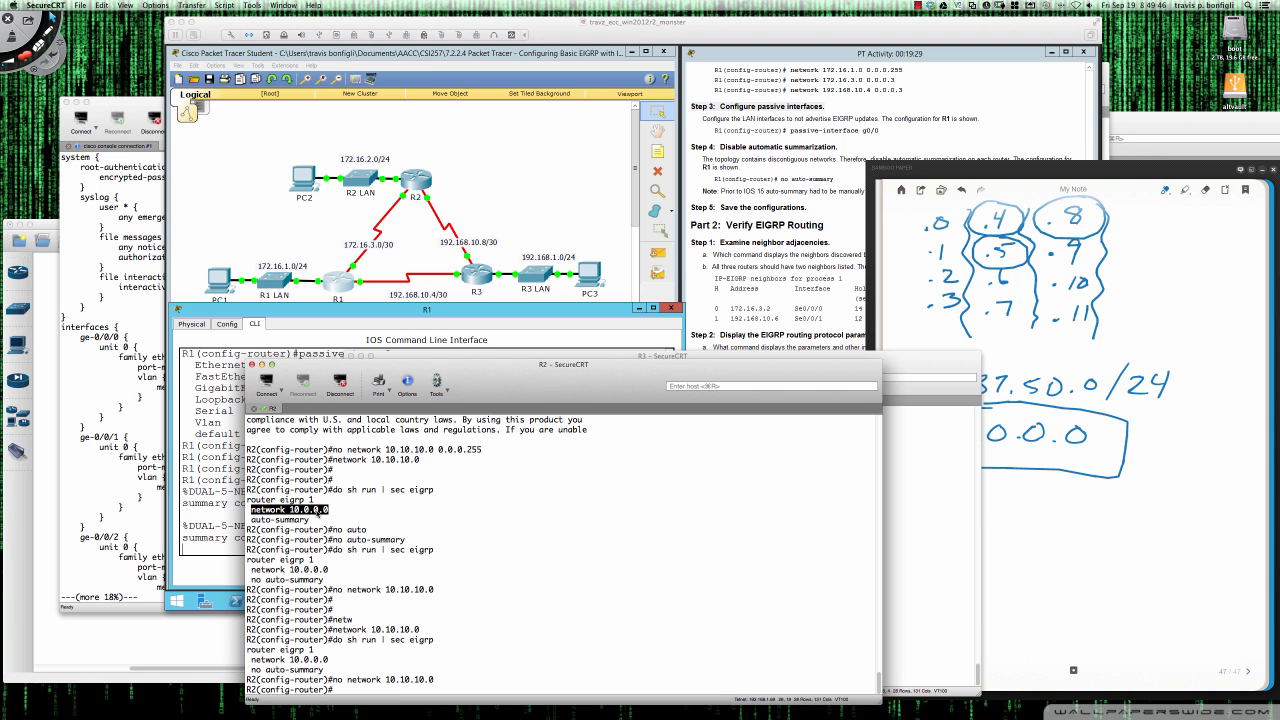
# Switch back to Packet Tracer, open R2's command line and make interface gi0/0 passive for EIGRP
pyautogui.click(634, 332)
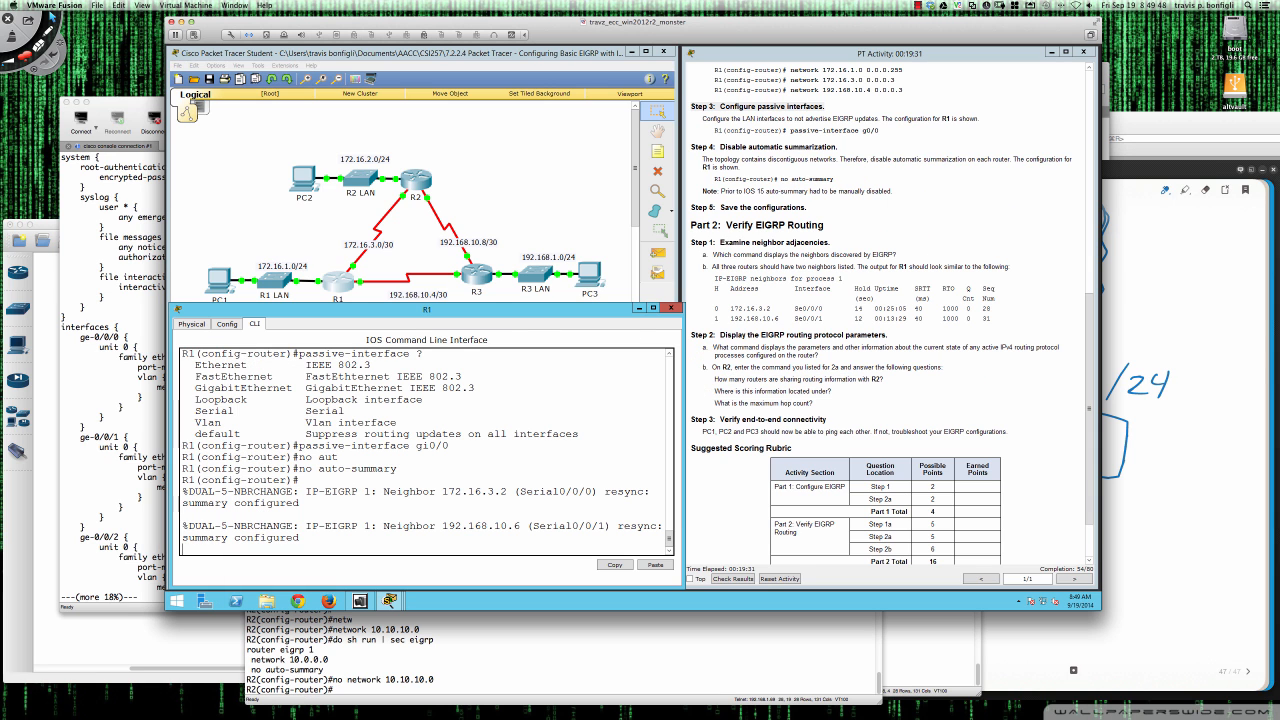
pyautogui.press('Return')
pyautogui.press('Return')
pyautogui.press('Return')
pyautogui.press('Return')
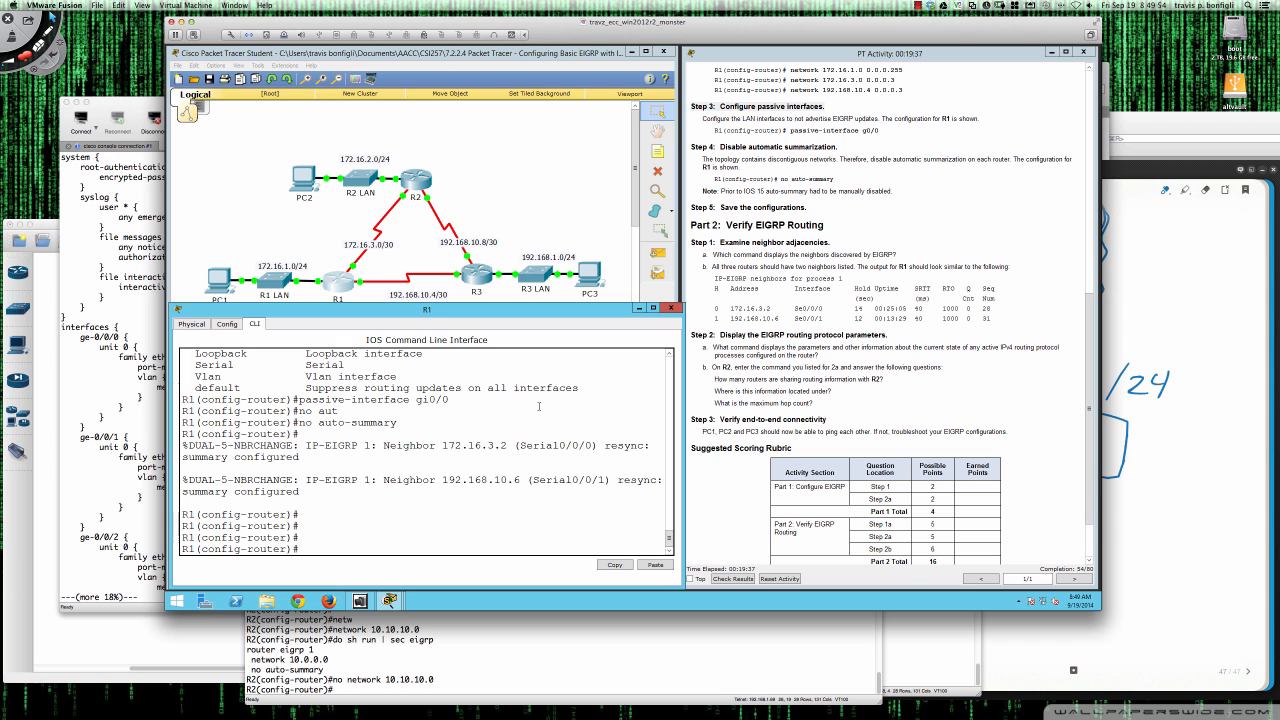
pyautogui.click(414, 182)
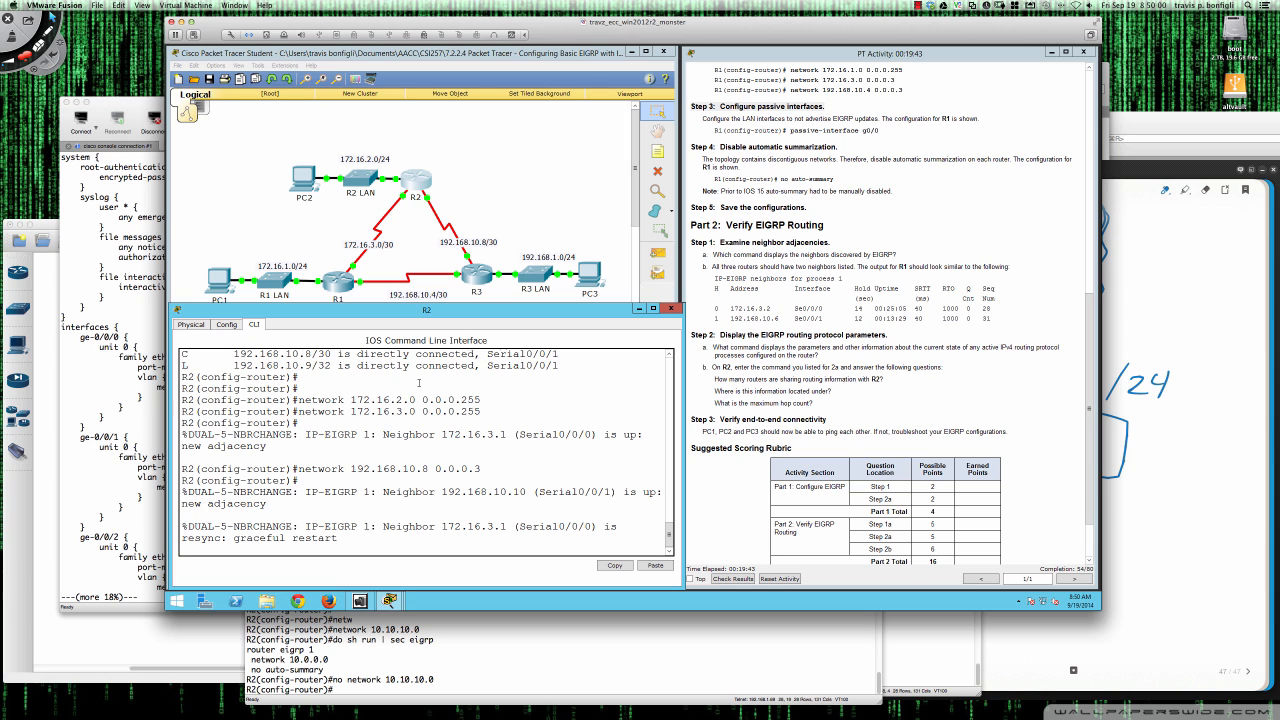
pyautogui.press('Return')
pyautogui.press('Return')
pyautogui.press('Return')
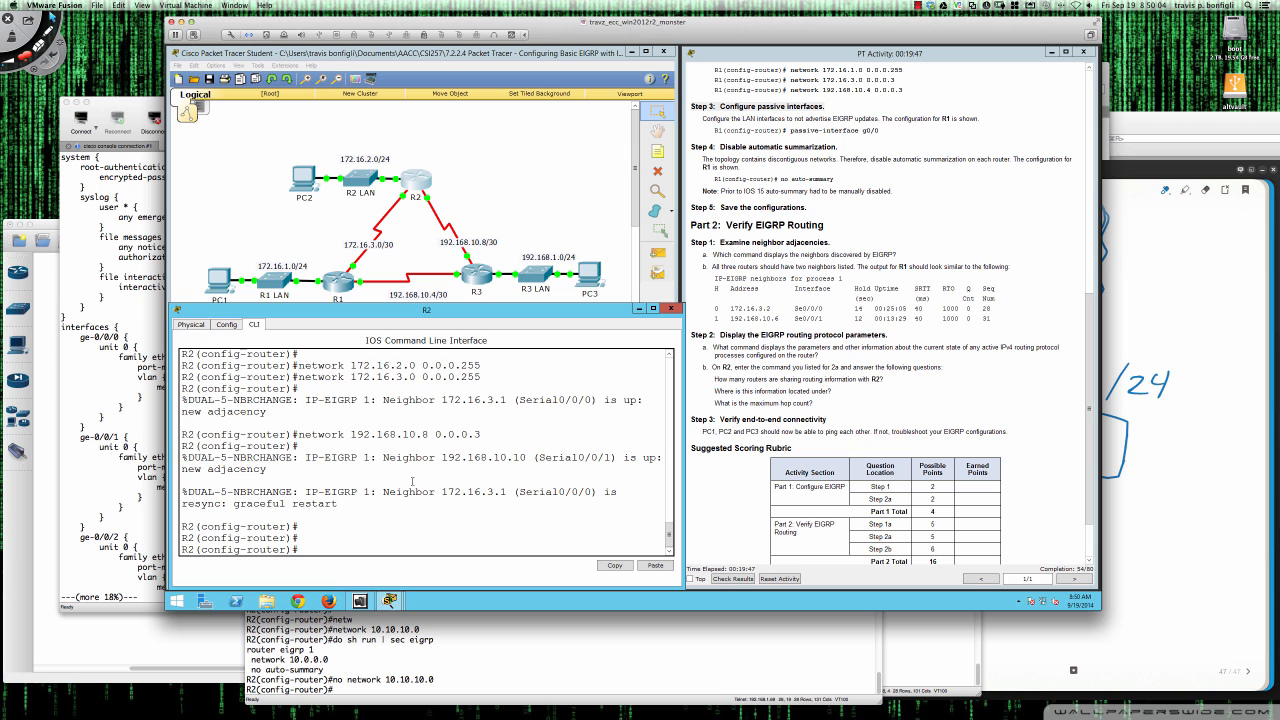
pyautogui.write('pas')
pyautogui.press('Tab')
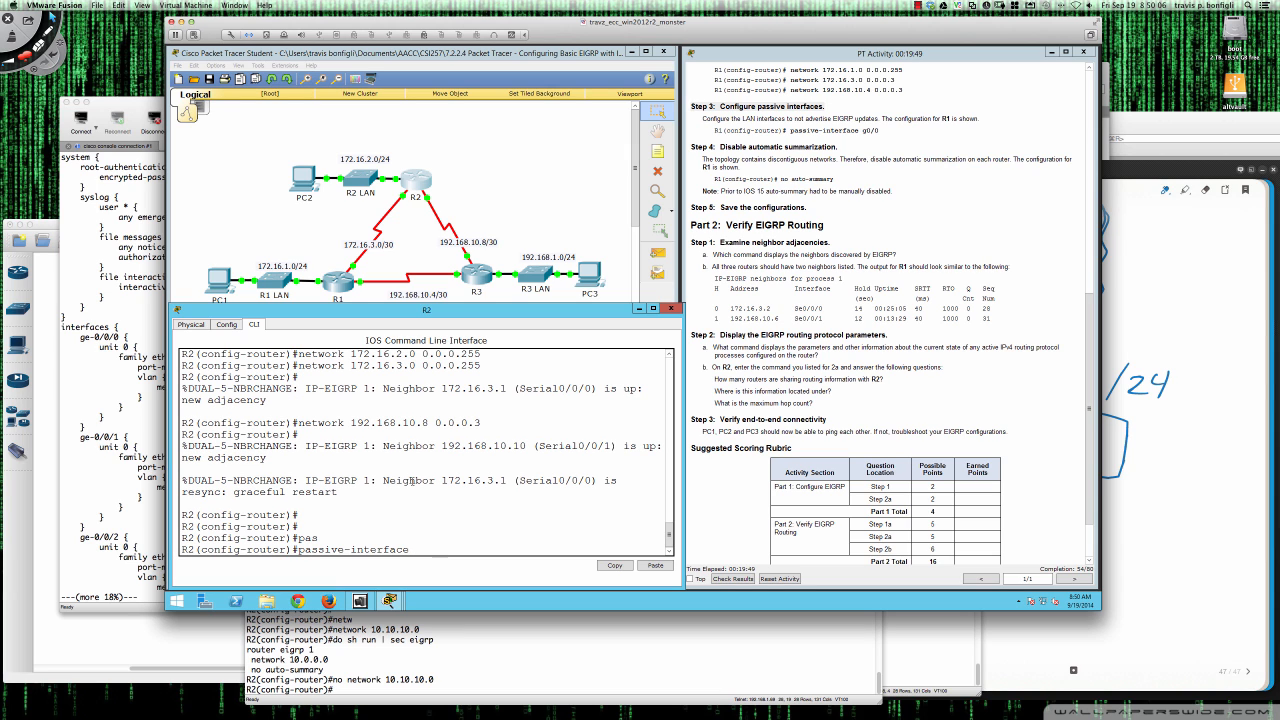
pyautogui.write('gi0/0')
pyautogui.press('Return')
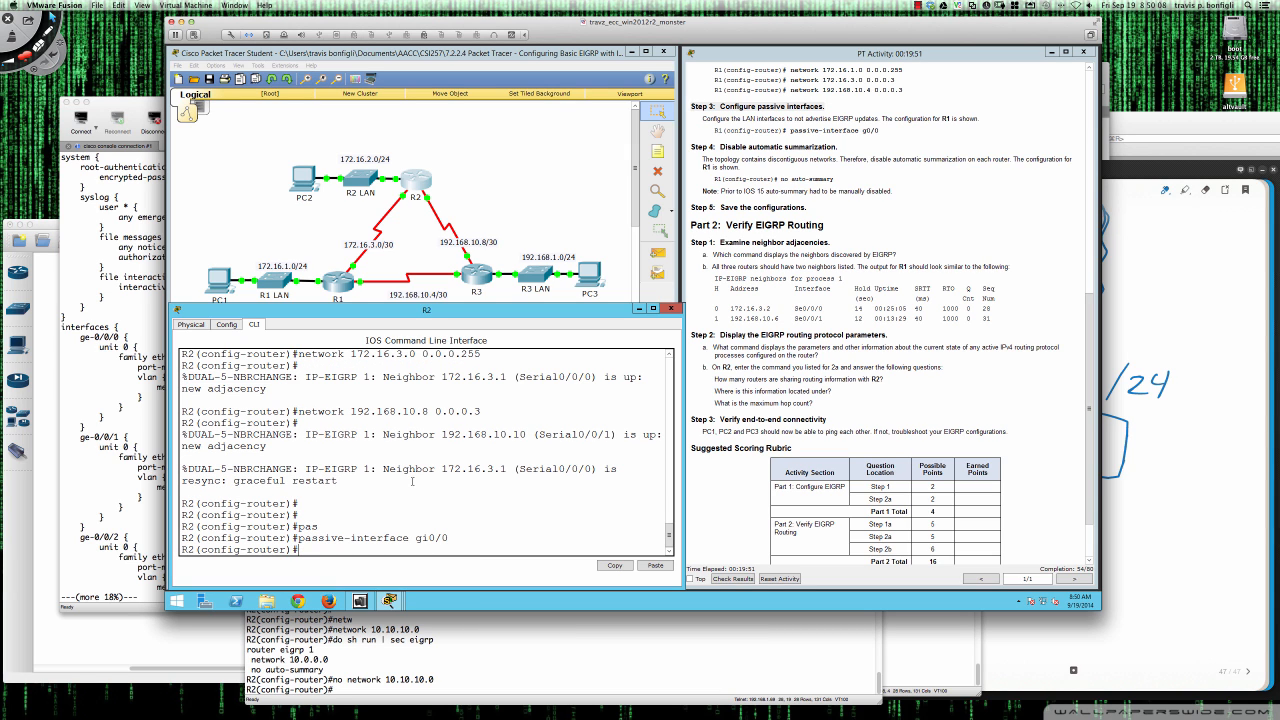
# Disable automatic summarization for EIGRP on the Packet Tracer router R2
pyautogui.write('no auto')
pyautogui.press('Tab')
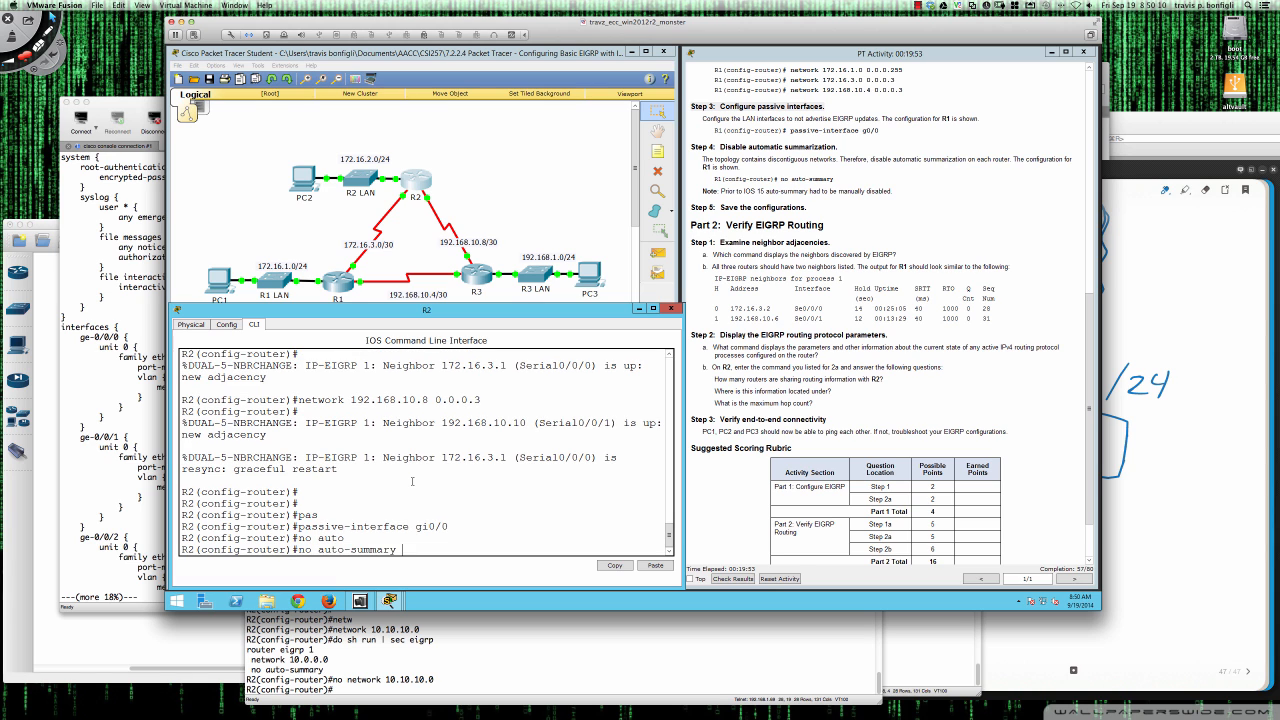
pyautogui.press('Return')
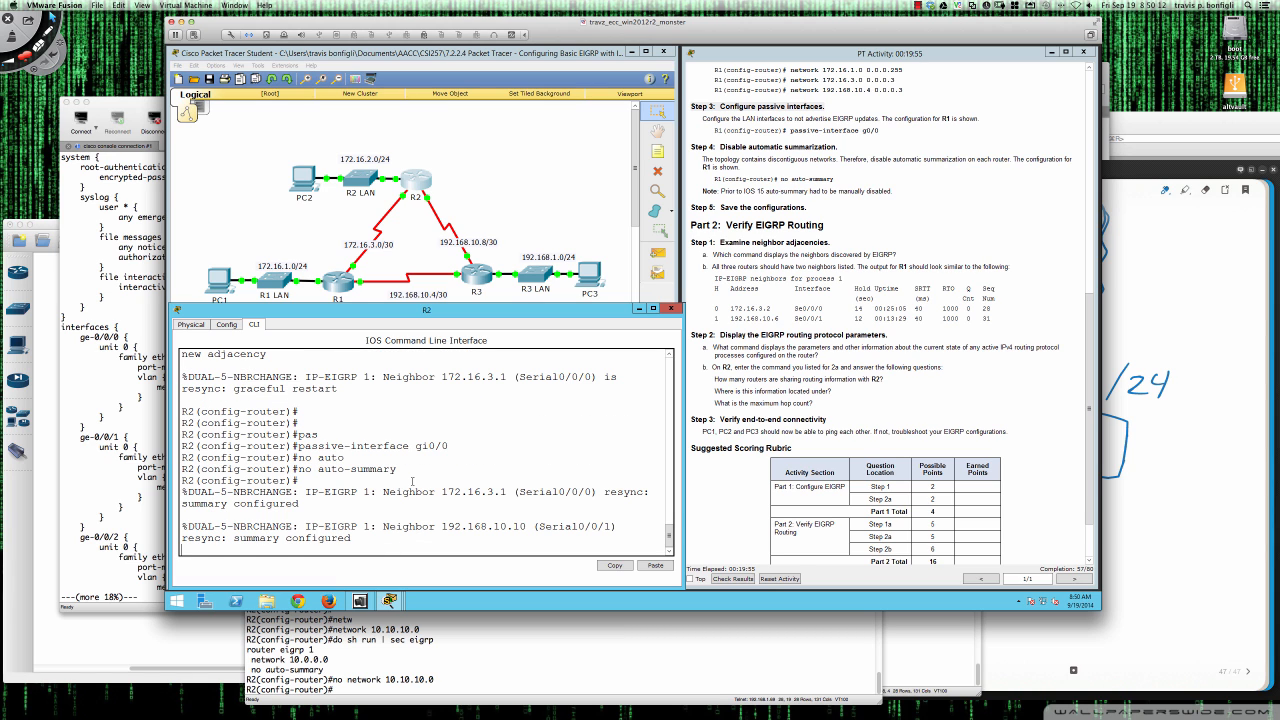
pyautogui.press('Return')
pyautogui.press('Return')
pyautogui.press('Return')
# Leave configuration mode on R2 and save its running configuration to memory
pyautogui.write('end')
pyautogui.press('Return')
pyautogui.write('wri mem')
pyautogui.press('Return')
pyautogui.press('Return')
pyautogui.press('Return')
pyautogui.press('Return')
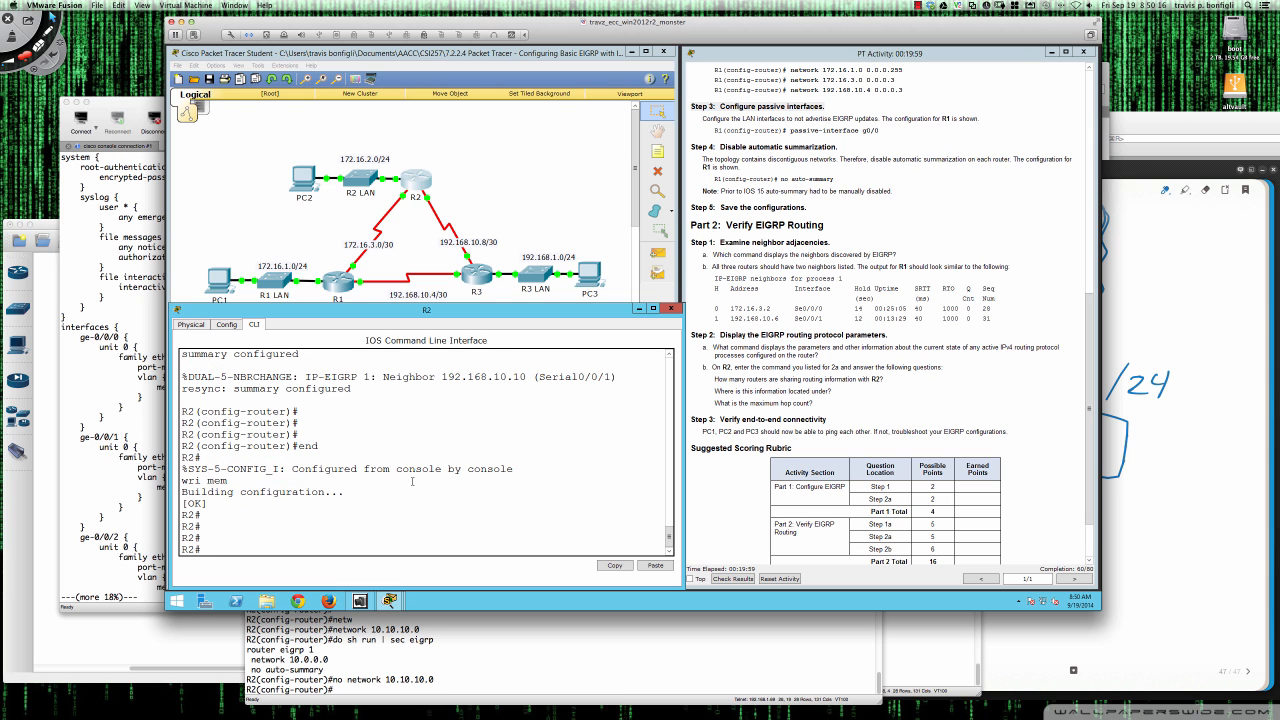
# Open R1's command line, leave configuration mode and save its running configuration to memory
pyautogui.click(340, 289)
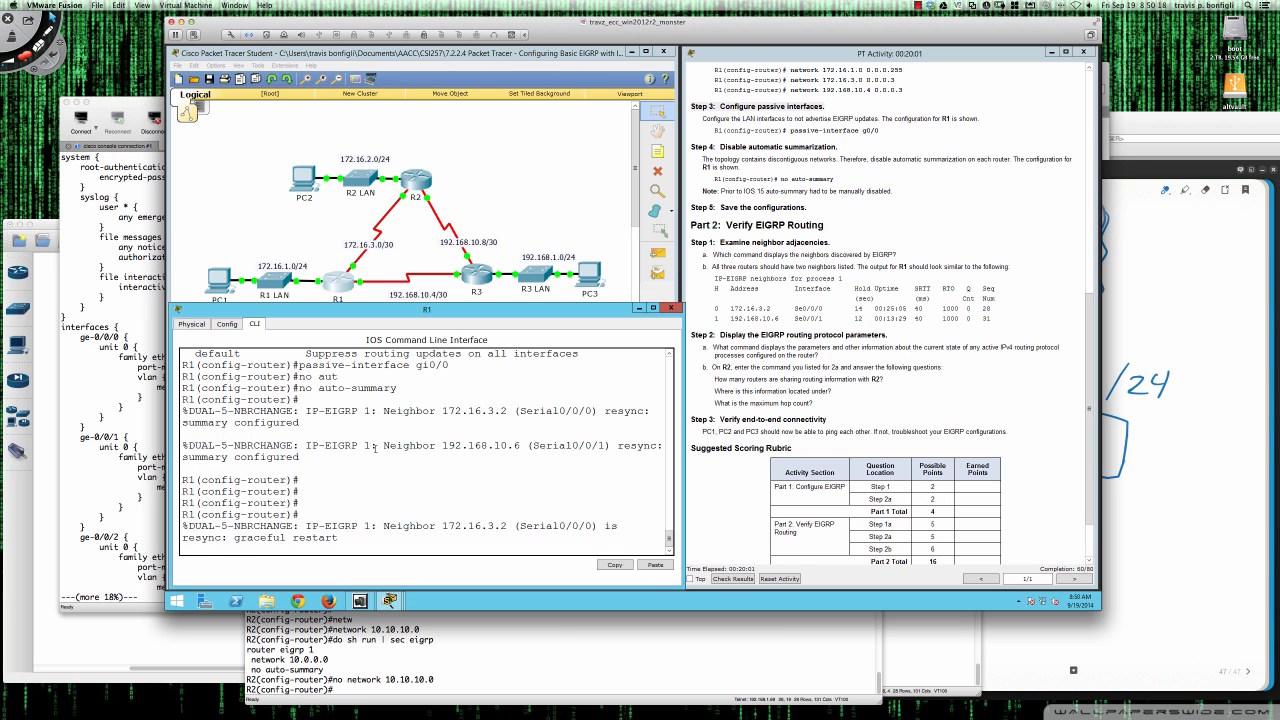
pyautogui.press('Return')
pyautogui.press('Return')
pyautogui.press('Return')
pyautogui.write('end')
pyautogui.press('Return')
pyautogui.write('wri me')
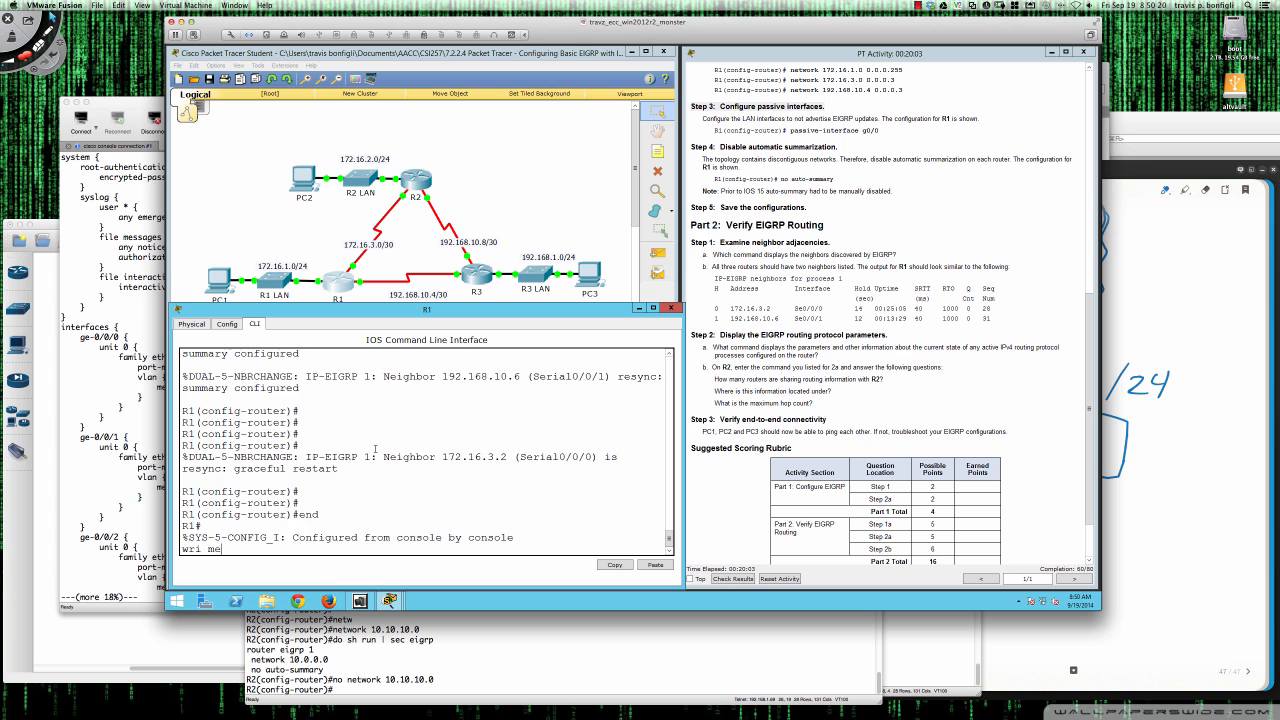
pyautogui.write('m')
pyautogui.press('Return')
# Open R3's command line and make interface gi0/0 passive for EIGRP
pyautogui.click(479, 280)
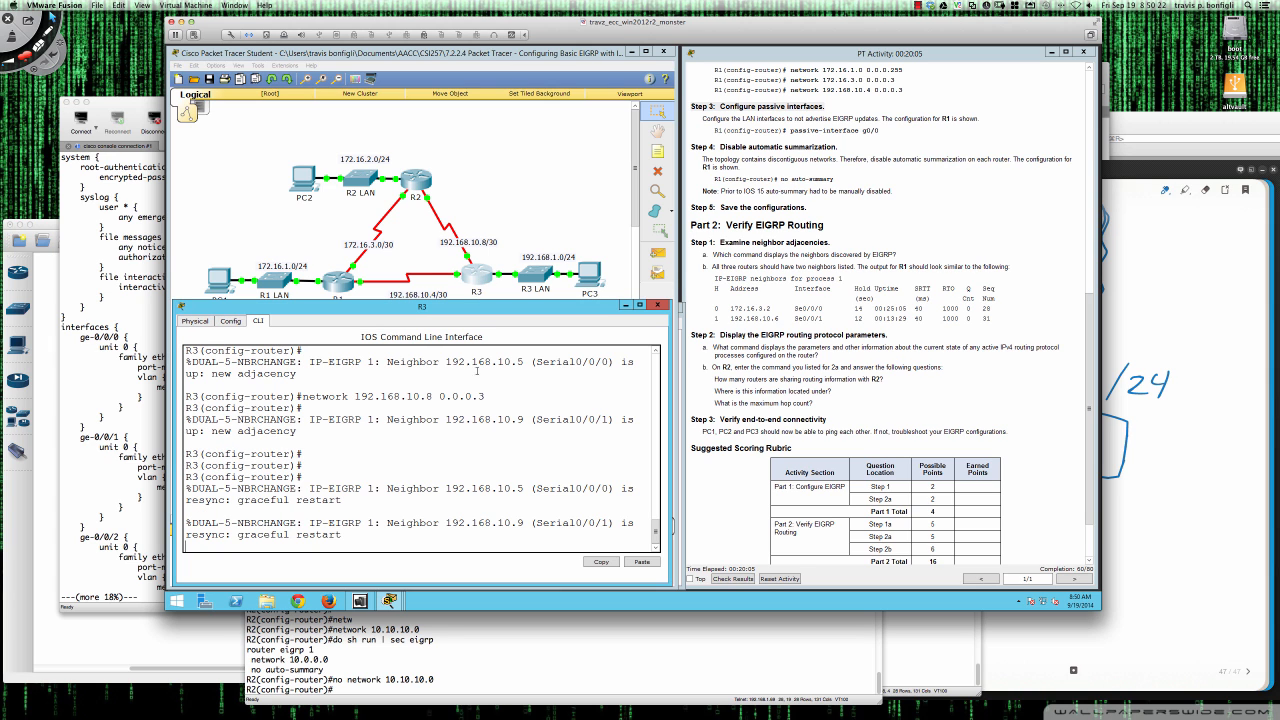
pyautogui.press('Return')
pyautogui.press('Return')
pyautogui.press('Return')
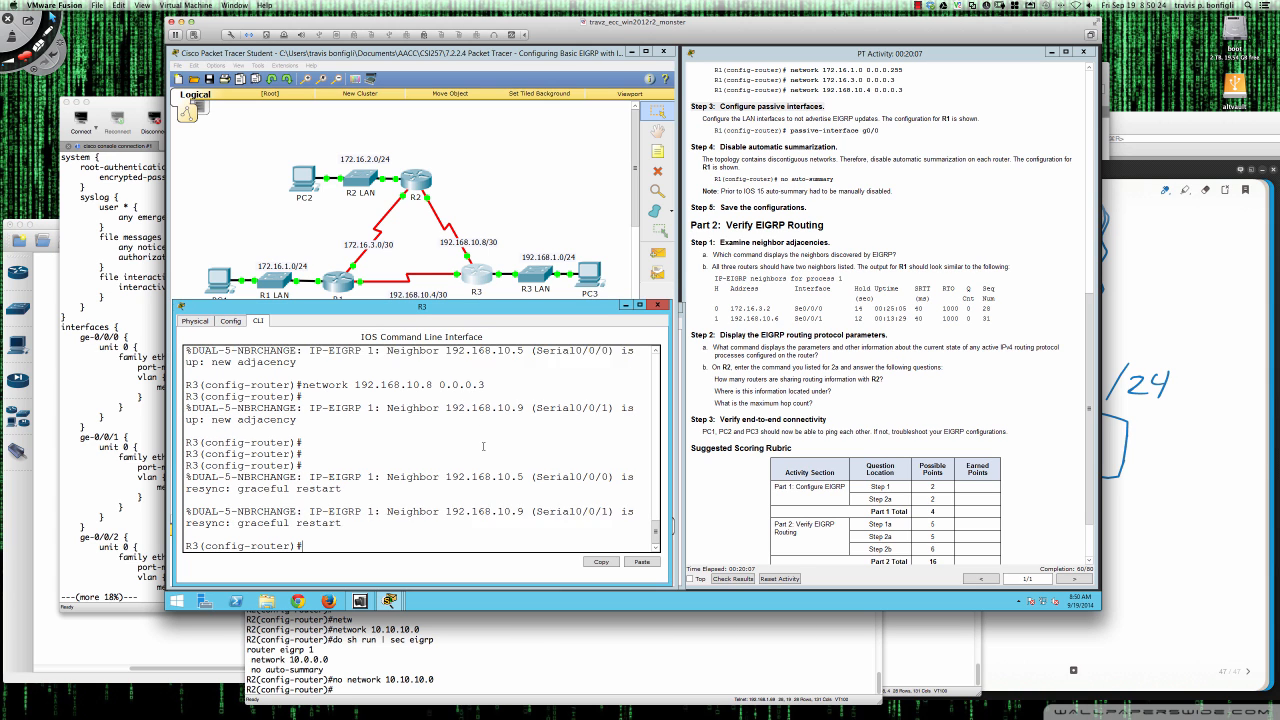
pyautogui.write('pas')
pyautogui.press('Tab')
pyautogui.write('gi0/0')
pyautogui.press('Return')
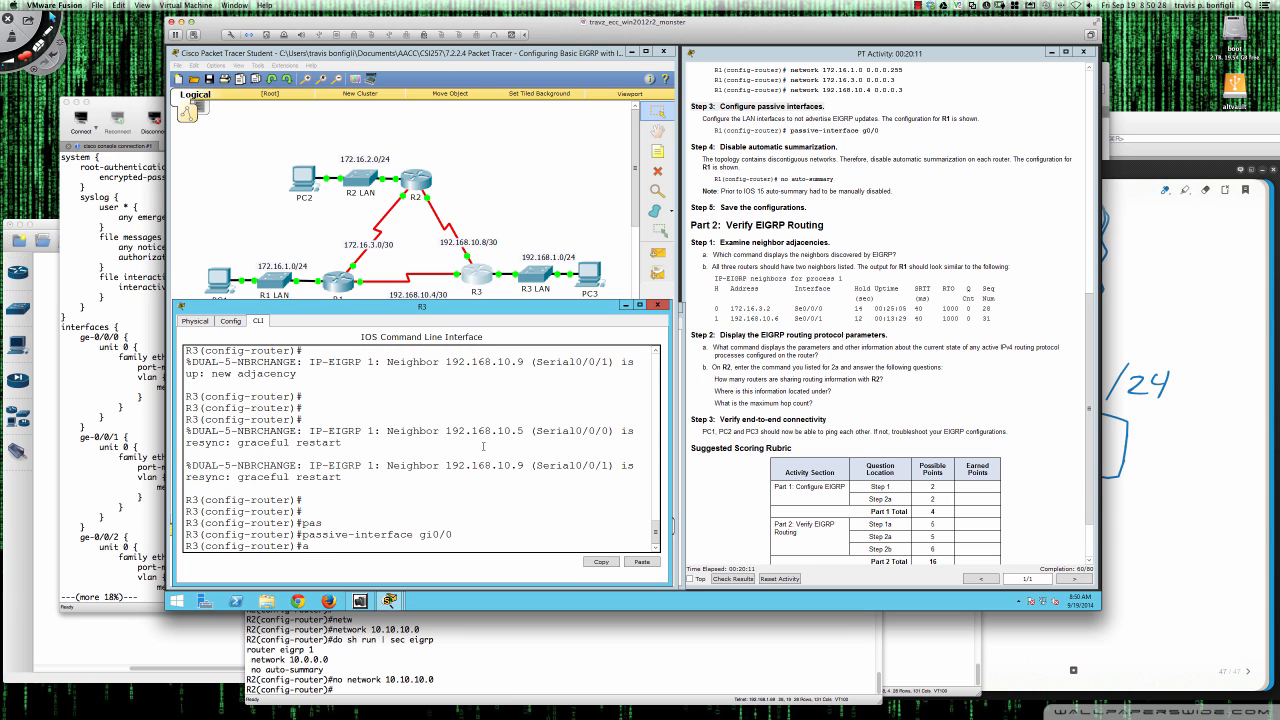
# Disable automatic summarization for EIGRP on R3
pyautogui.write('no aut')
pyautogui.press('Tab')
pyautogui.press('Return')
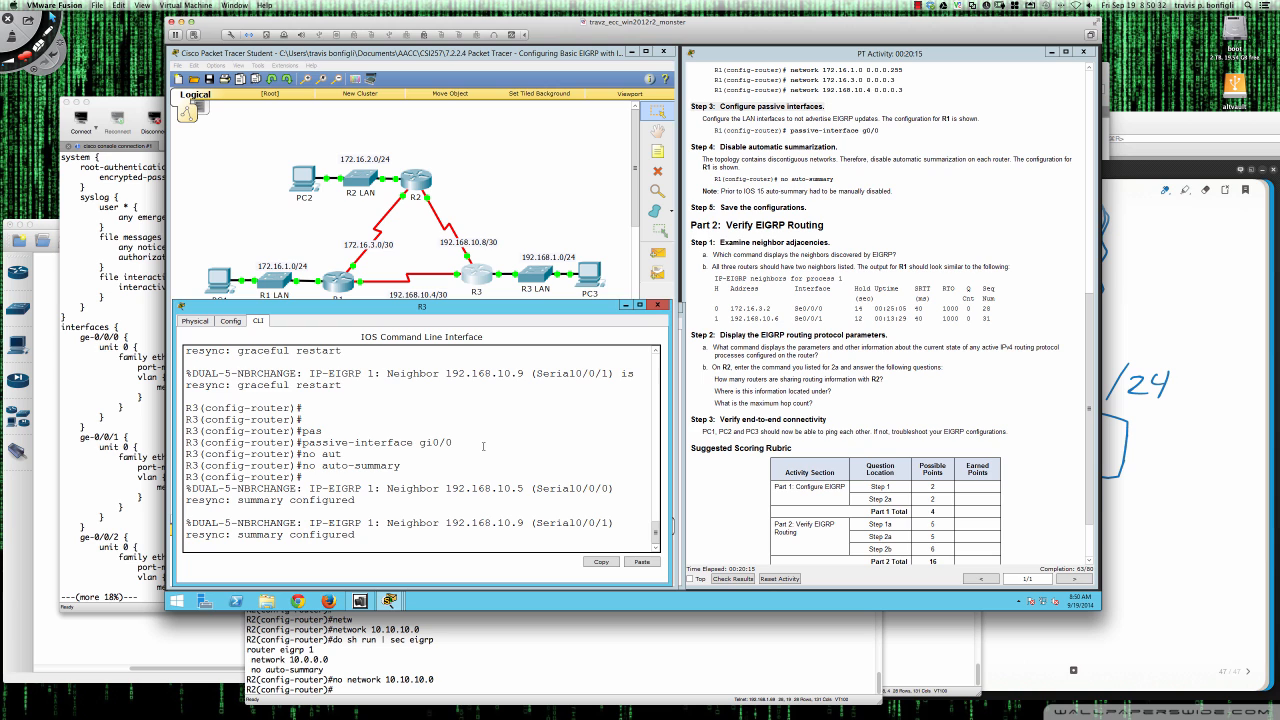
pyautogui.press('Return')
pyautogui.press('Return')
pyautogui.press('Return')
pyautogui.press('Return')
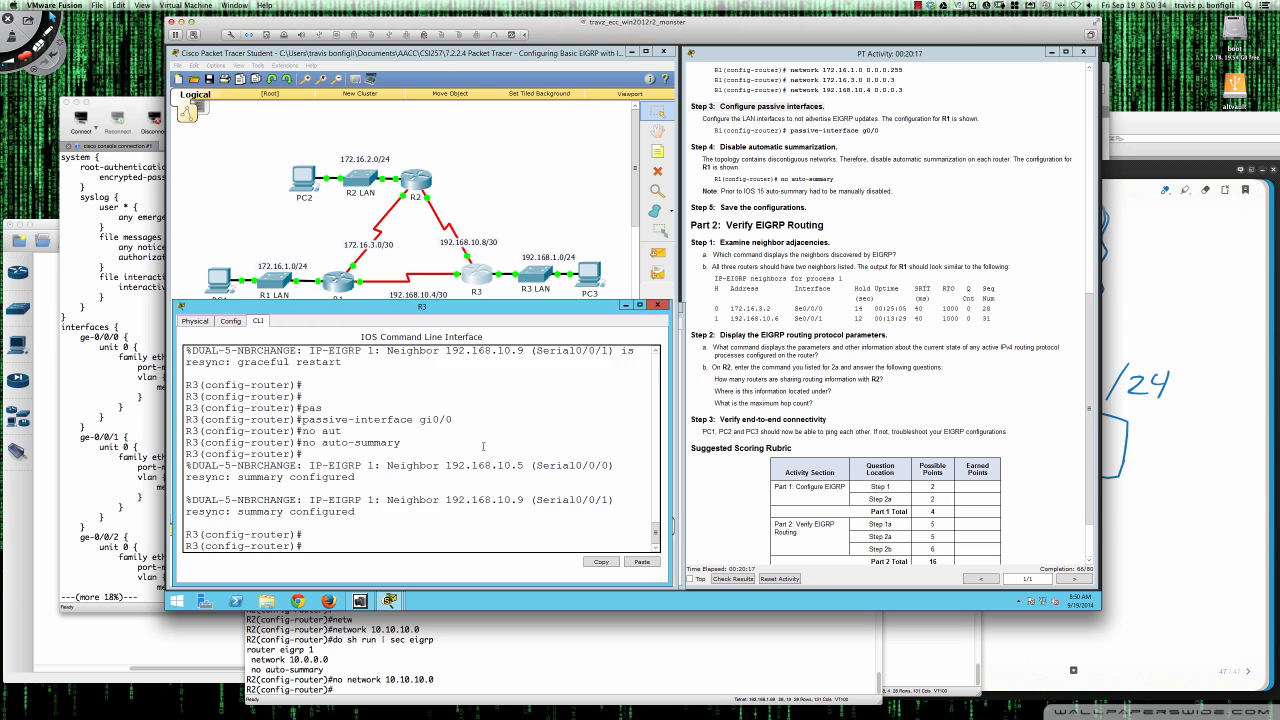
# Leave configuration mode on R3 and save its running configuration to memory
pyautogui.write('end')
pyautogui.press('Return')
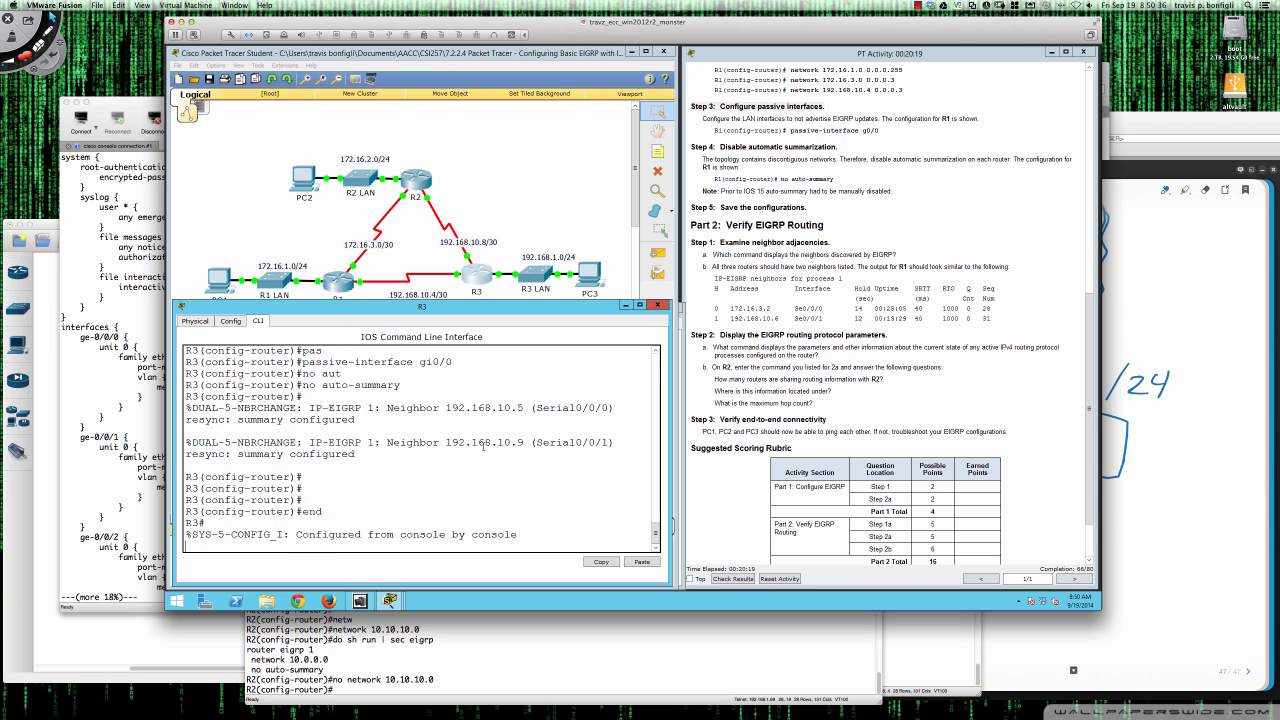
pyautogui.press('Return')
pyautogui.write('wri mem')
pyautogui.press('Return')
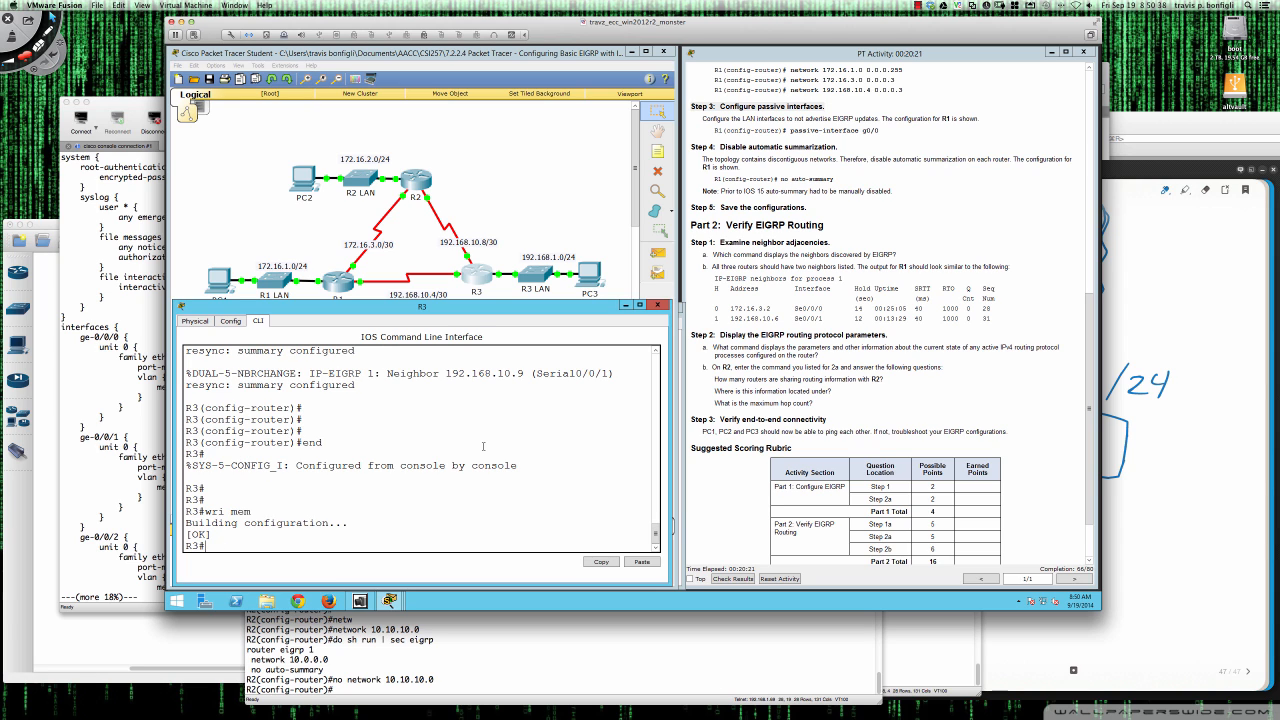
pyautogui.press('Return')
pyautogui.press('Return')
pyautogui.press('Return')
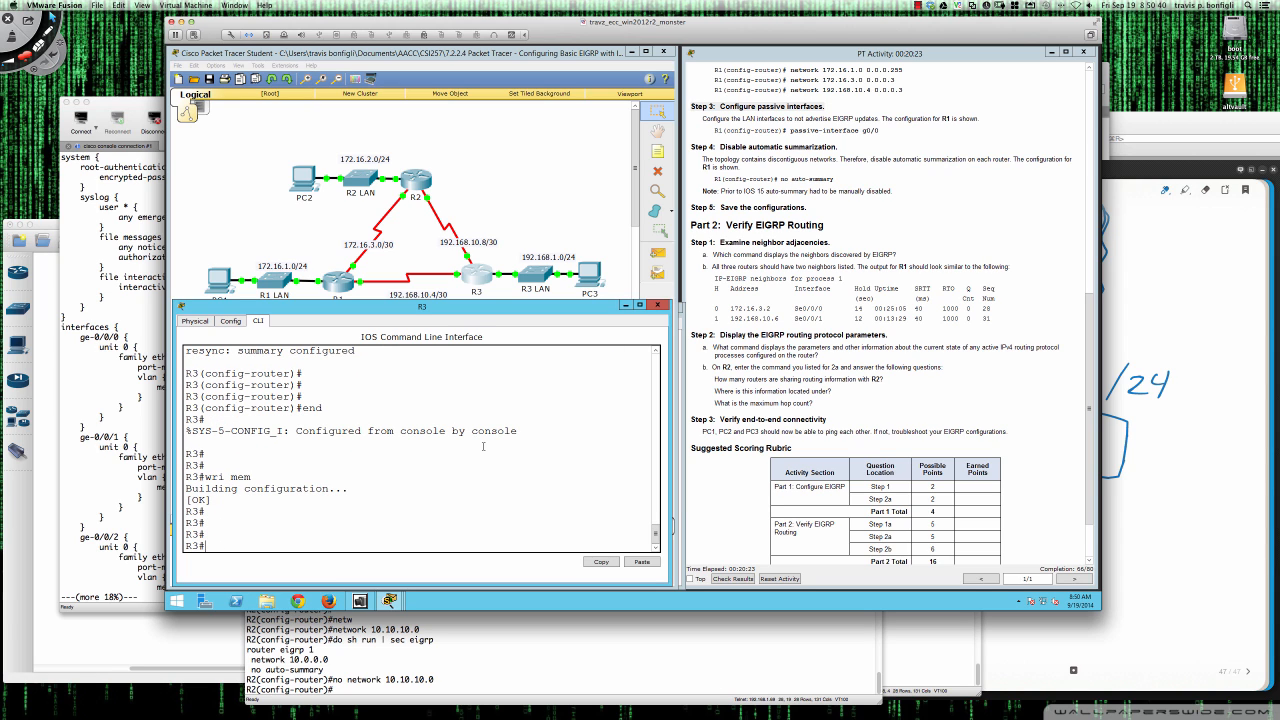
# Display the EIGRP neighbors on R3
pyautogui.write('sh ip eigrp ne')
pyautogui.press('Tab')
pyautogui.press('Return')
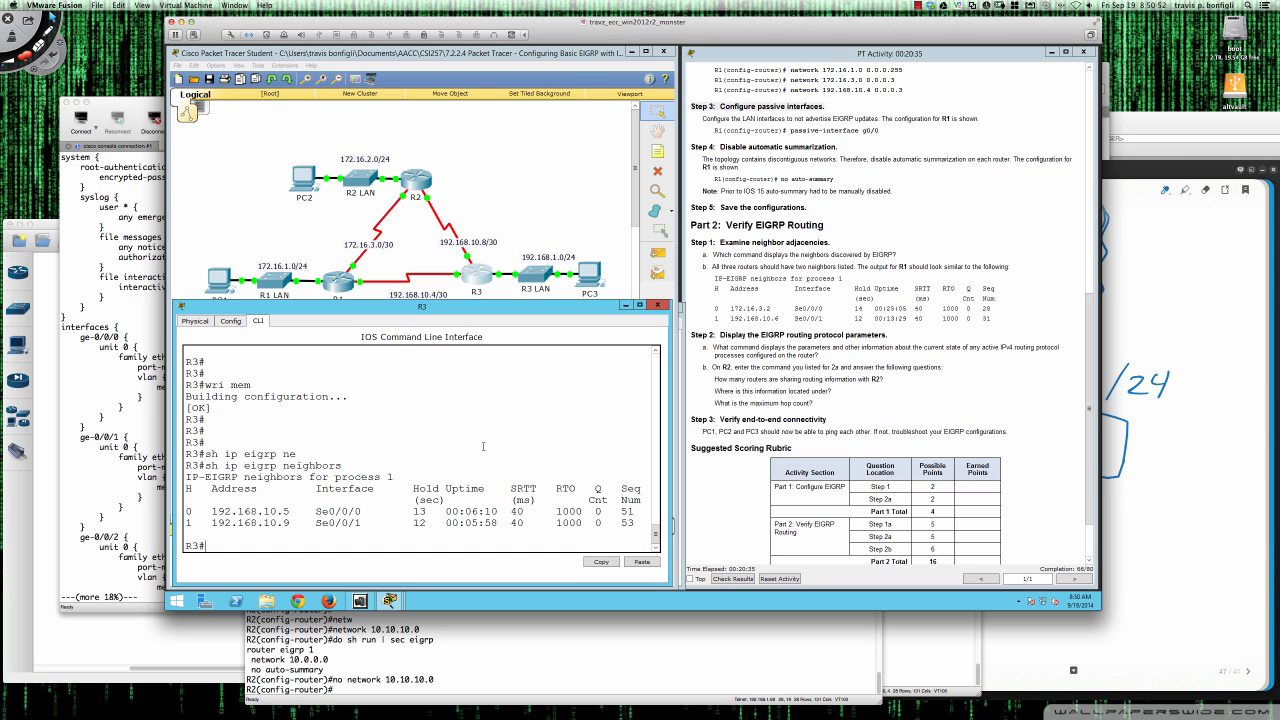
pyautogui.press('Return')
pyautogui.press('Return')
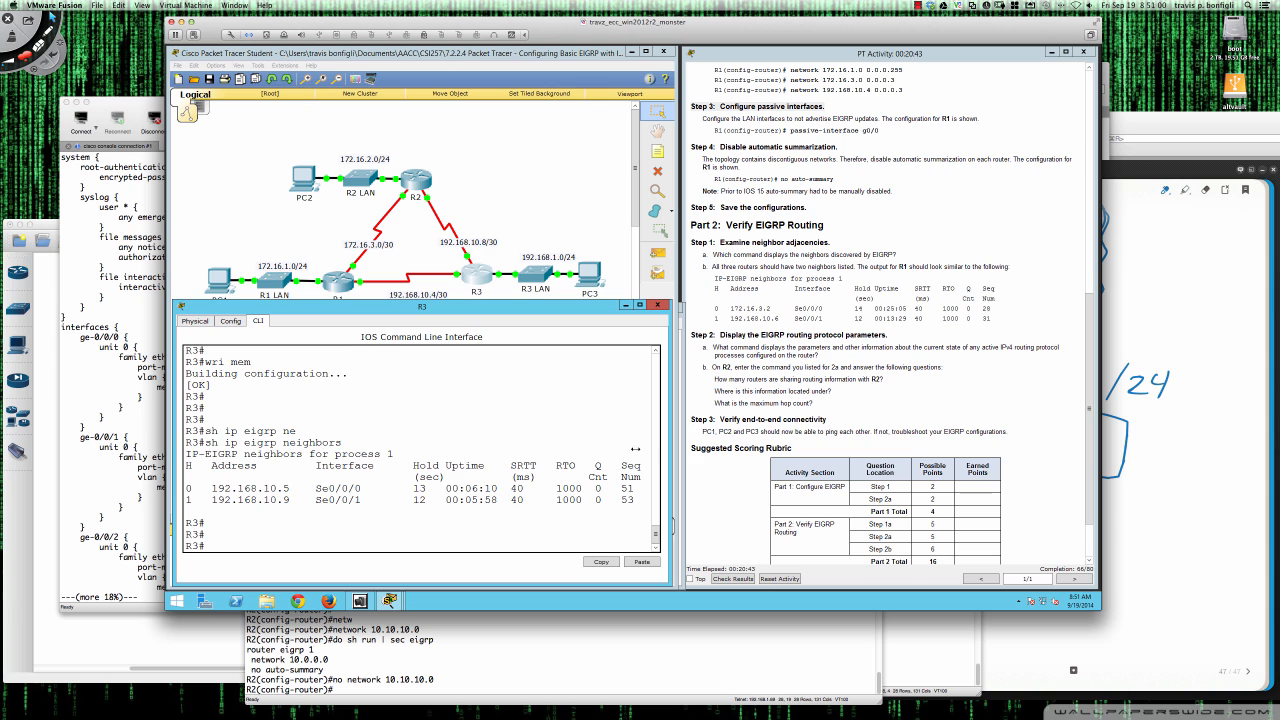
# Check the activity's assessment items, close the results and place the instructions window beside the topology
pyautogui.click(746, 488)
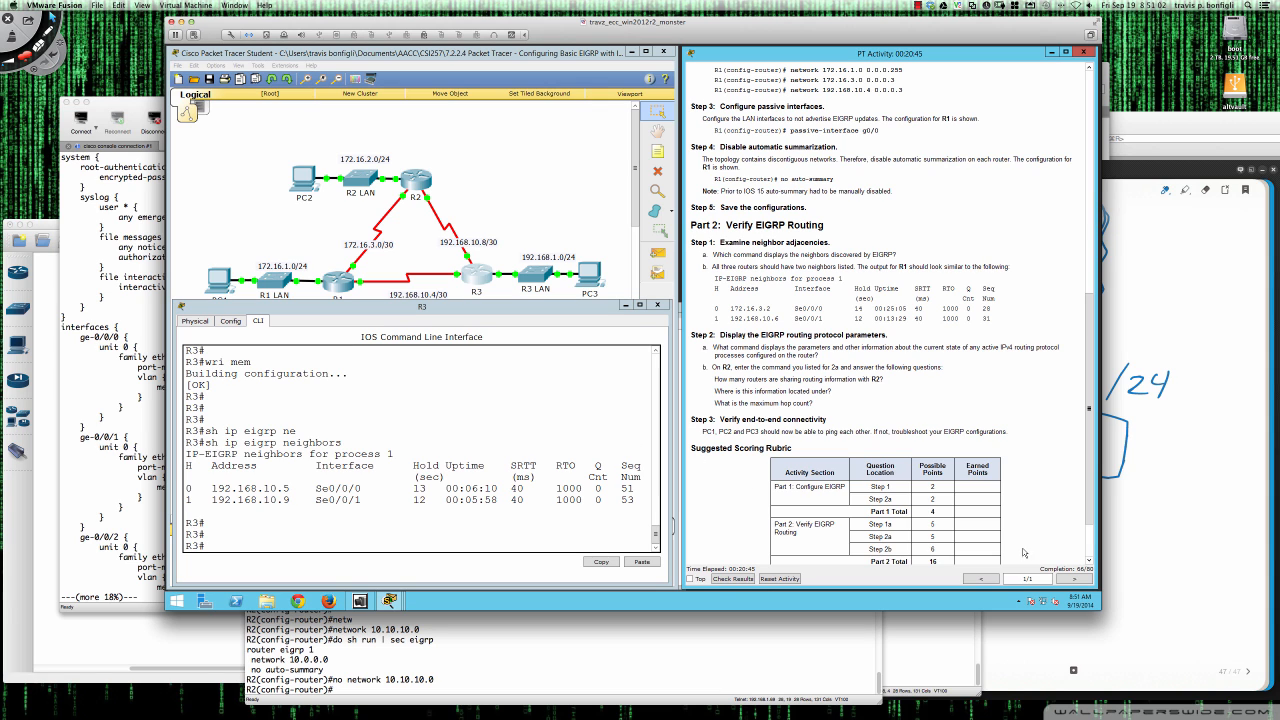
pyautogui.click(744, 583)
pyautogui.click(278, 121)
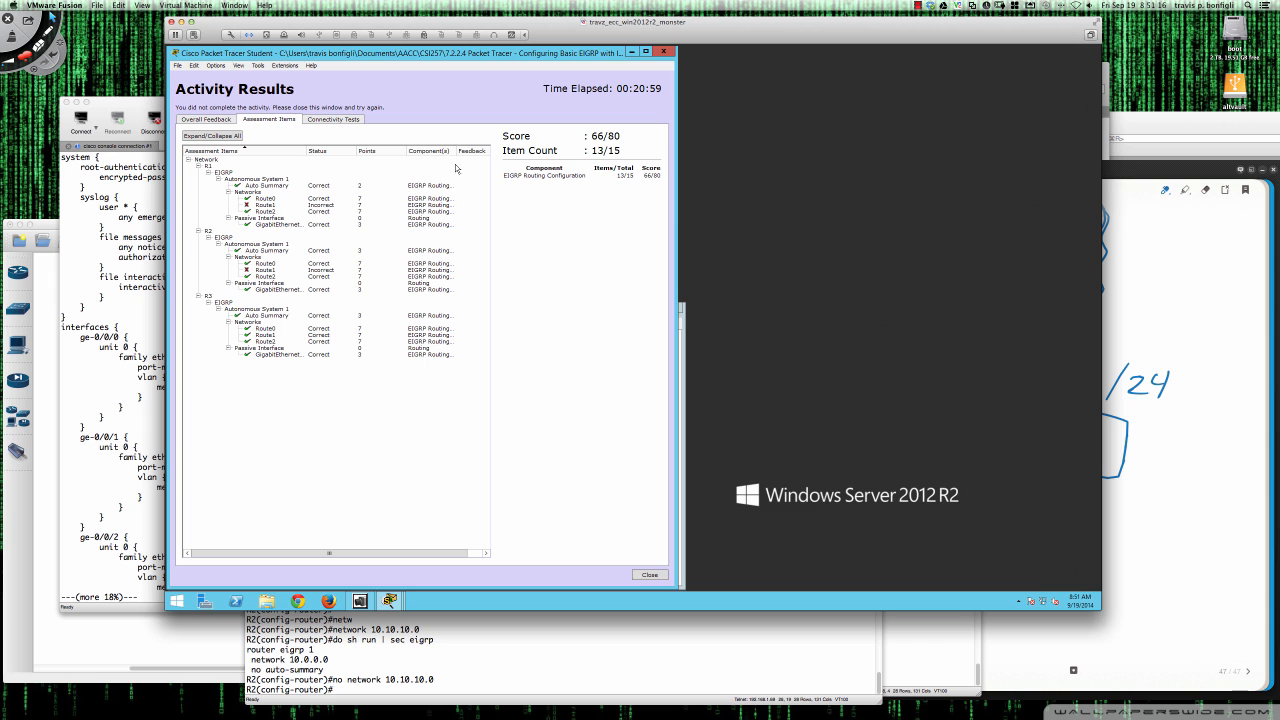
pyautogui.moveTo(455, 150); pyautogui.dragTo(485, 272)
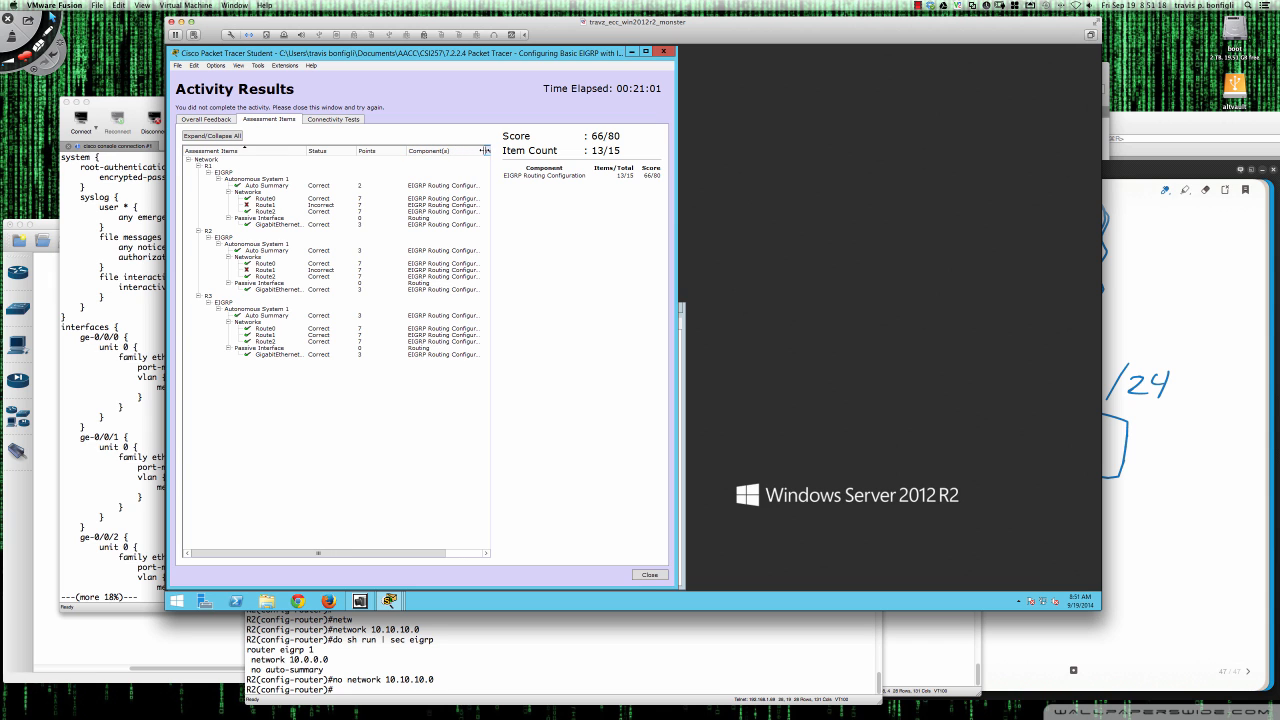
pyautogui.click(664, 51)
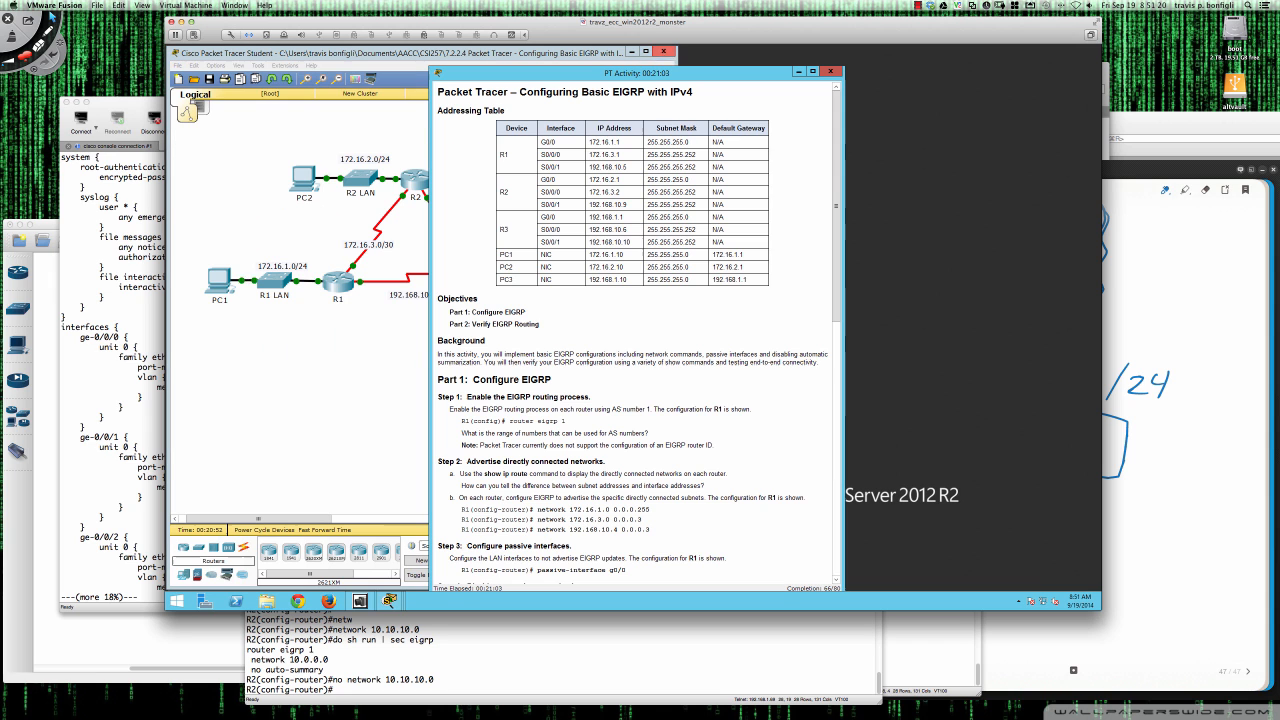
pyautogui.moveTo(521, 77); pyautogui.dragTo(771, 58)
# Open R1's command line, display its IP routing table and examine the EIGRP-learned routes
pyautogui.click(350, 280)
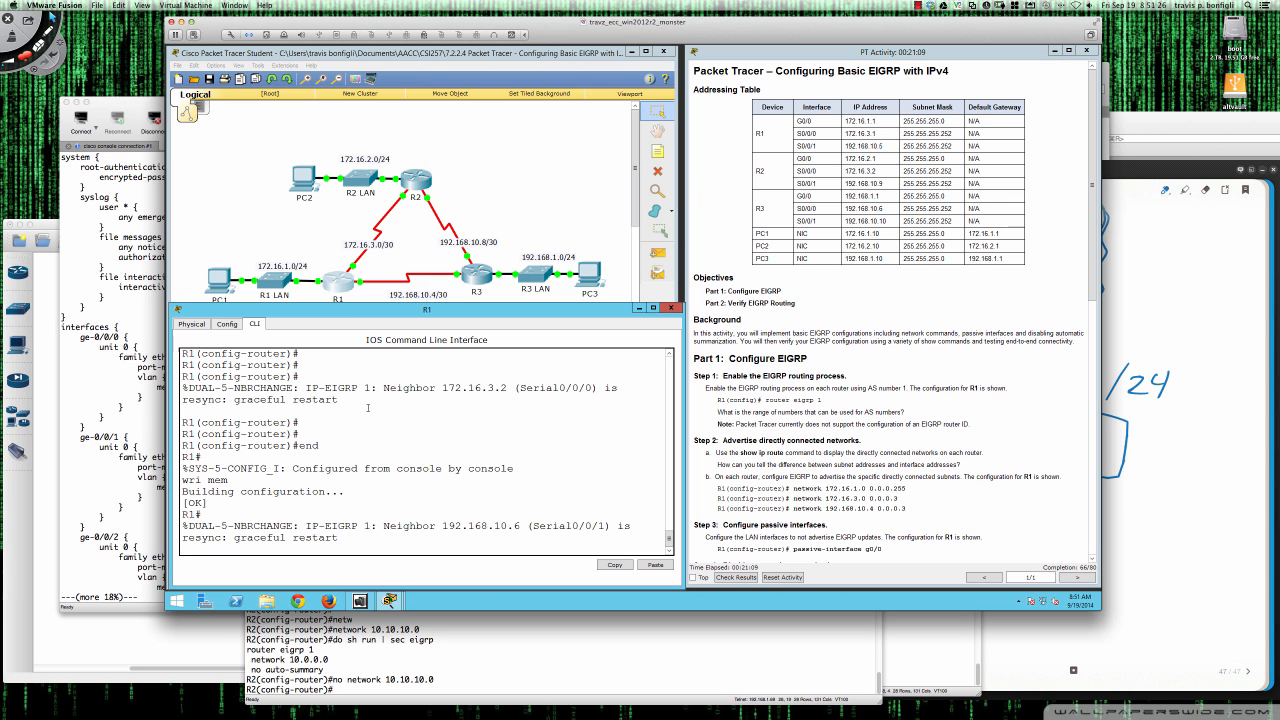
pyautogui.press('Return')
pyautogui.press('Return')
pyautogui.press('Return')
pyautogui.press('Return')
pyautogui.press('Return')
pyautogui.write('sh ')
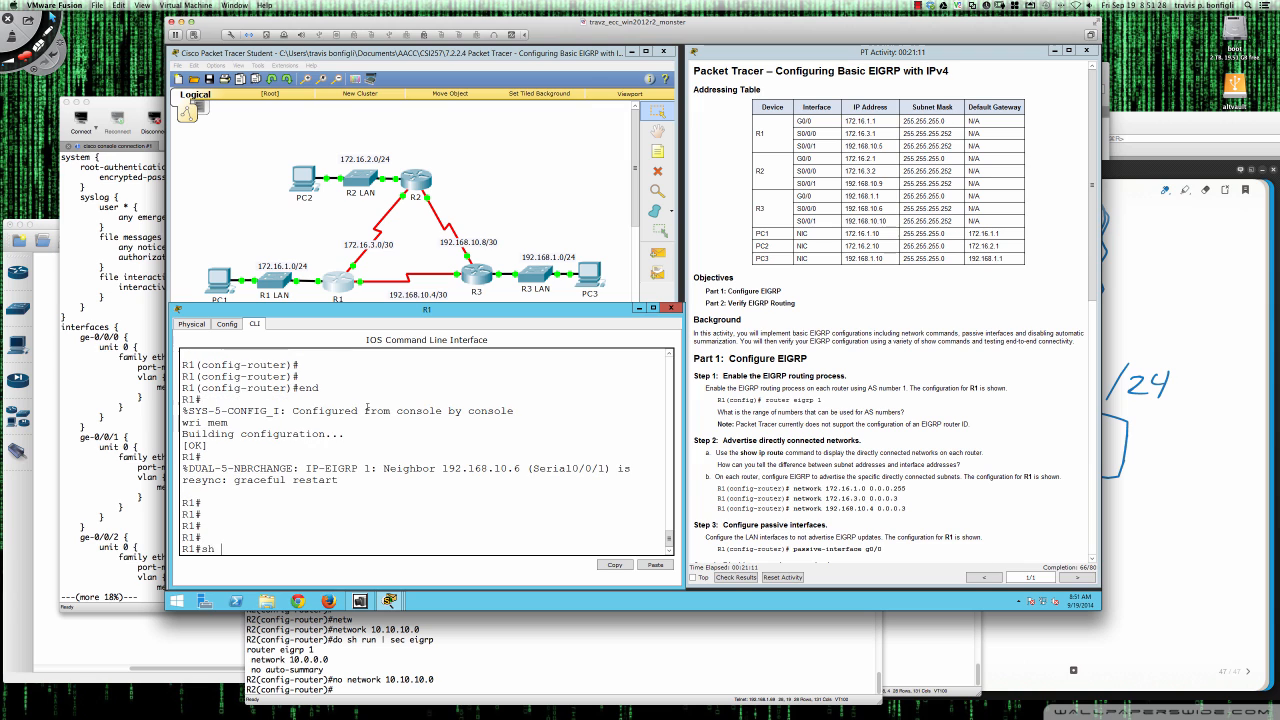
pyautogui.write('ip route')
pyautogui.press('Return')
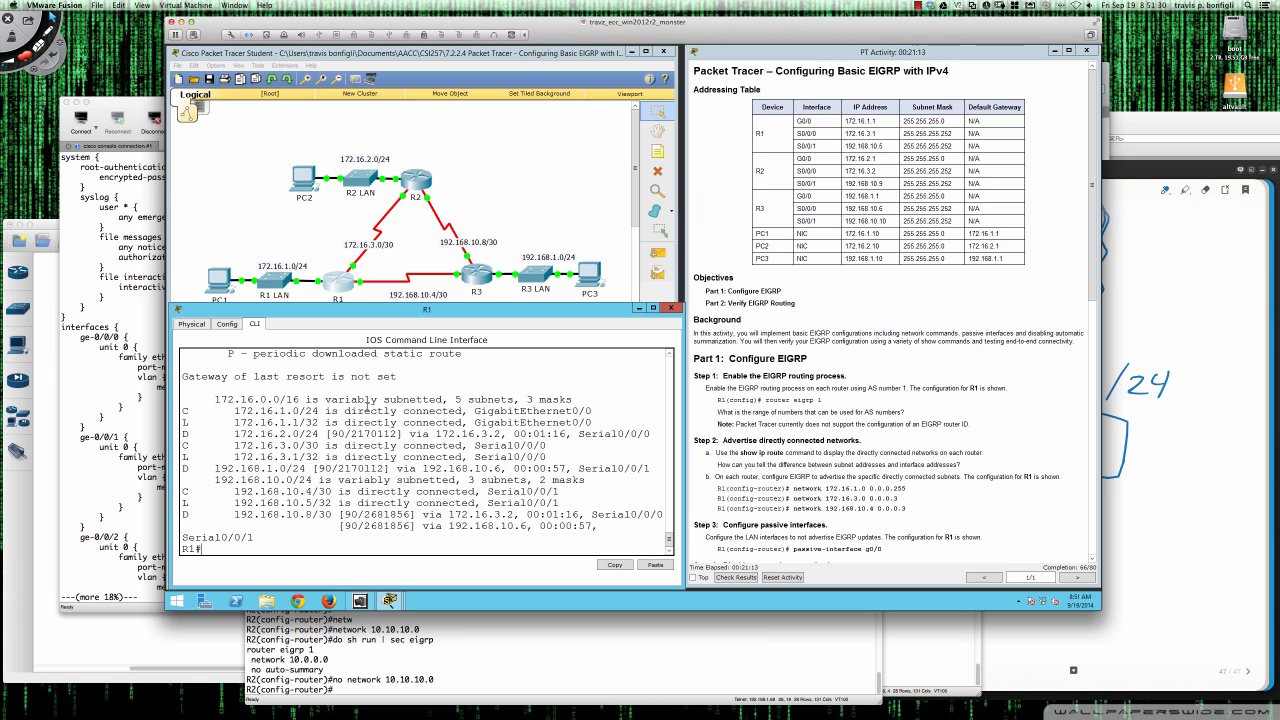
pyautogui.doubleClick(186, 434)
pyautogui.doubleClick(185, 468)
pyautogui.doubleClick(185, 514)
pyautogui.click(201, 505)
# Display R1's running configuration and examine the network 172.16.3.0 statement under router eigrp 1
pyautogui.write('sh run')
pyautogui.press('Return')
pyautogui.press('space')
pyautogui.press('space')
pyautogui.scroll(2, 252, 483)
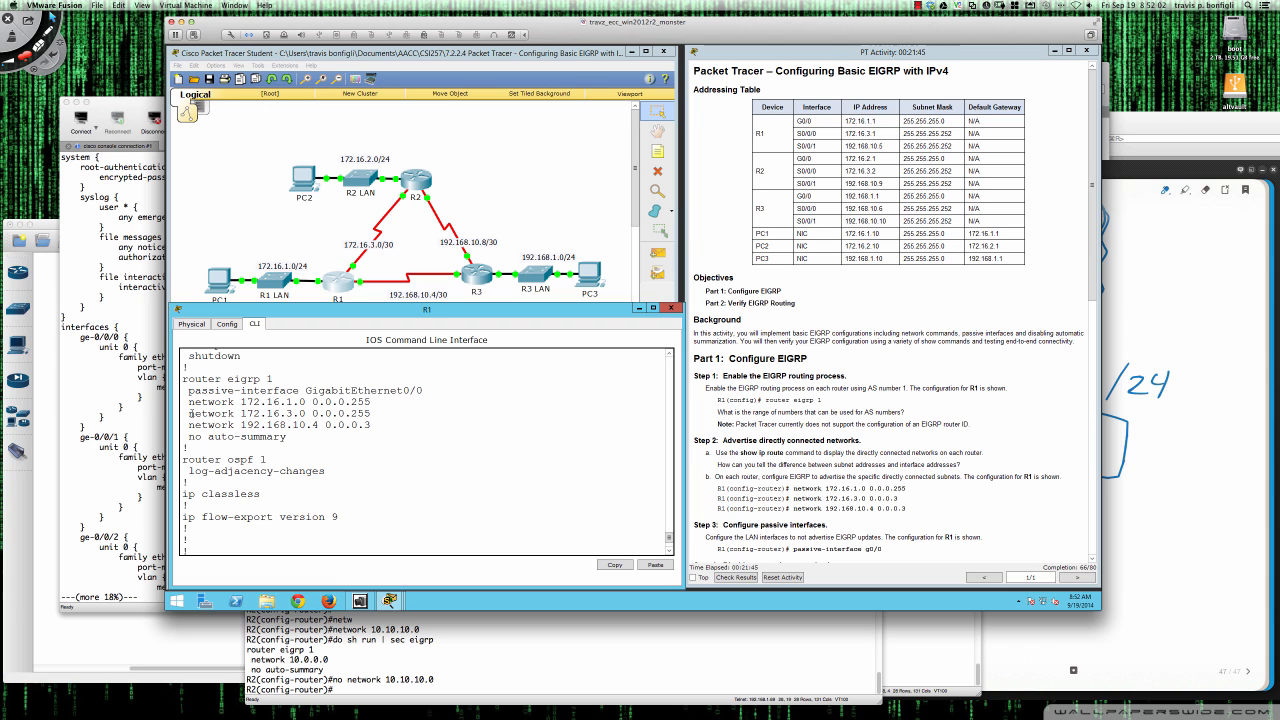
pyautogui.moveTo(189, 413); pyautogui.dragTo(374, 413)
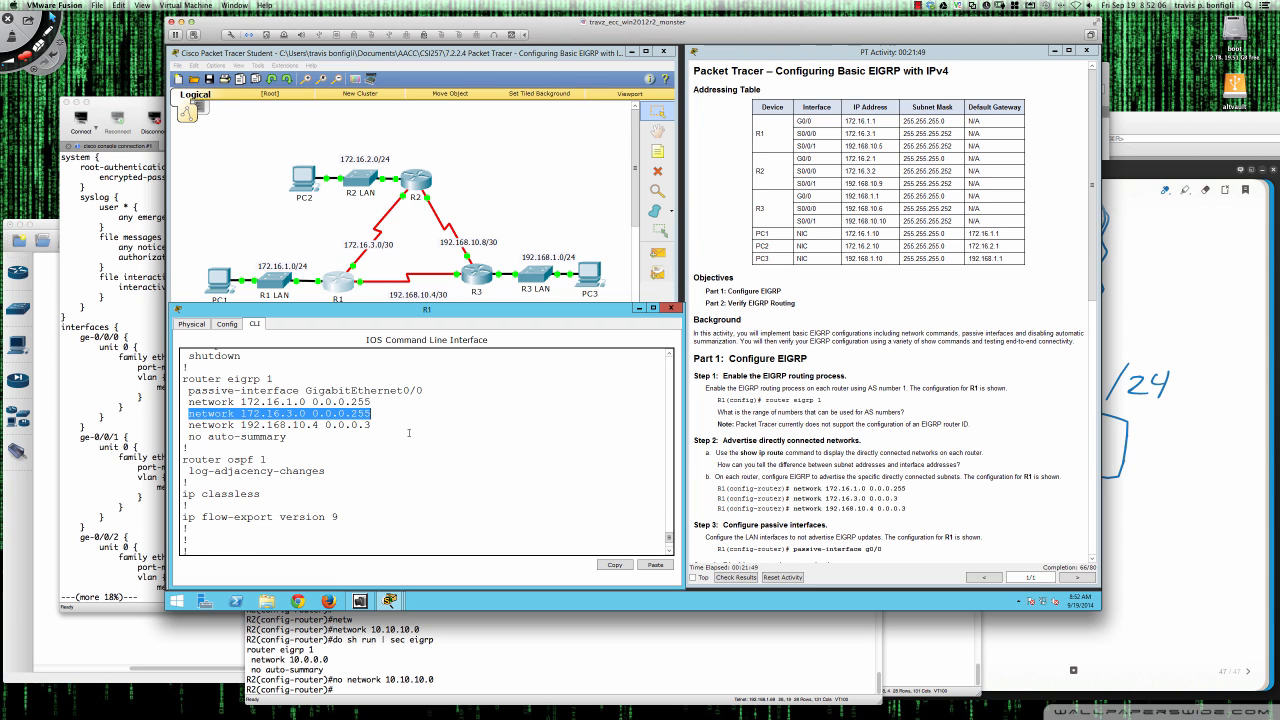
# Display R1's routing table again and check the prefix length of the directly connected 172.16.3.0 network
pyautogui.scroll(-3, 408, 432)
pyautogui.write('sh ip route')
pyautogui.press('Return')
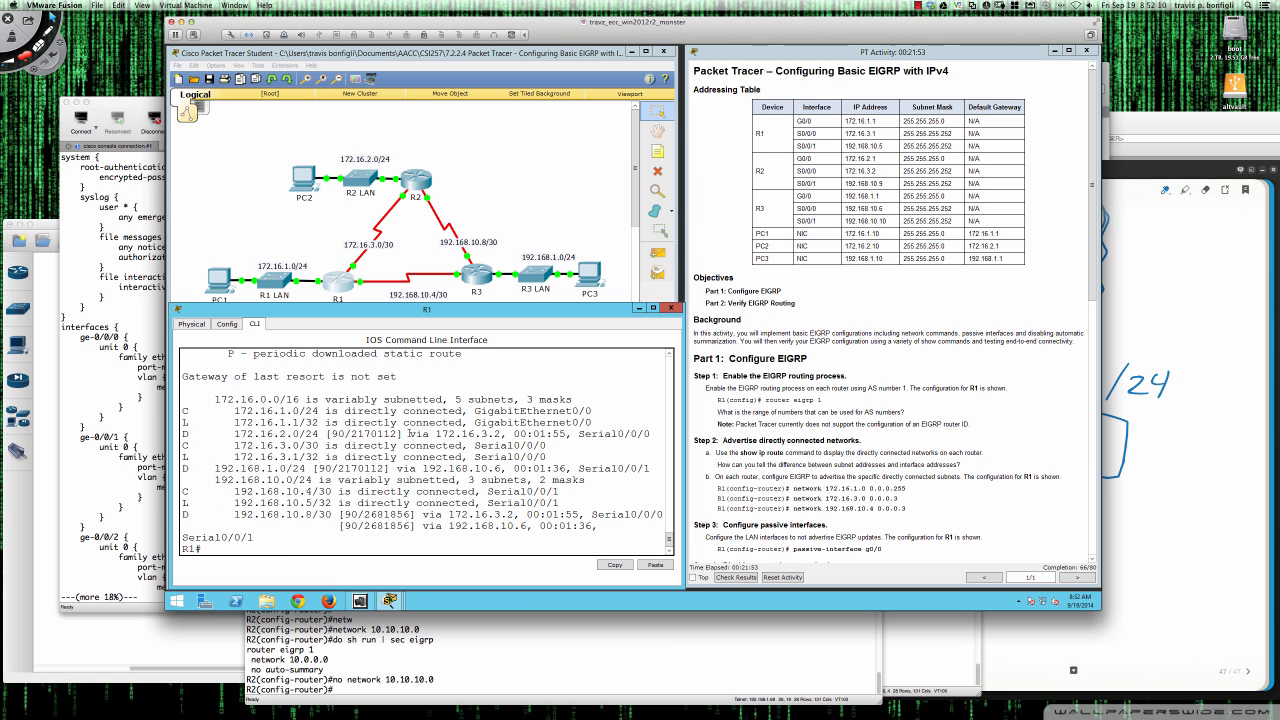
pyautogui.moveTo(320, 445); pyautogui.dragTo(234, 445)
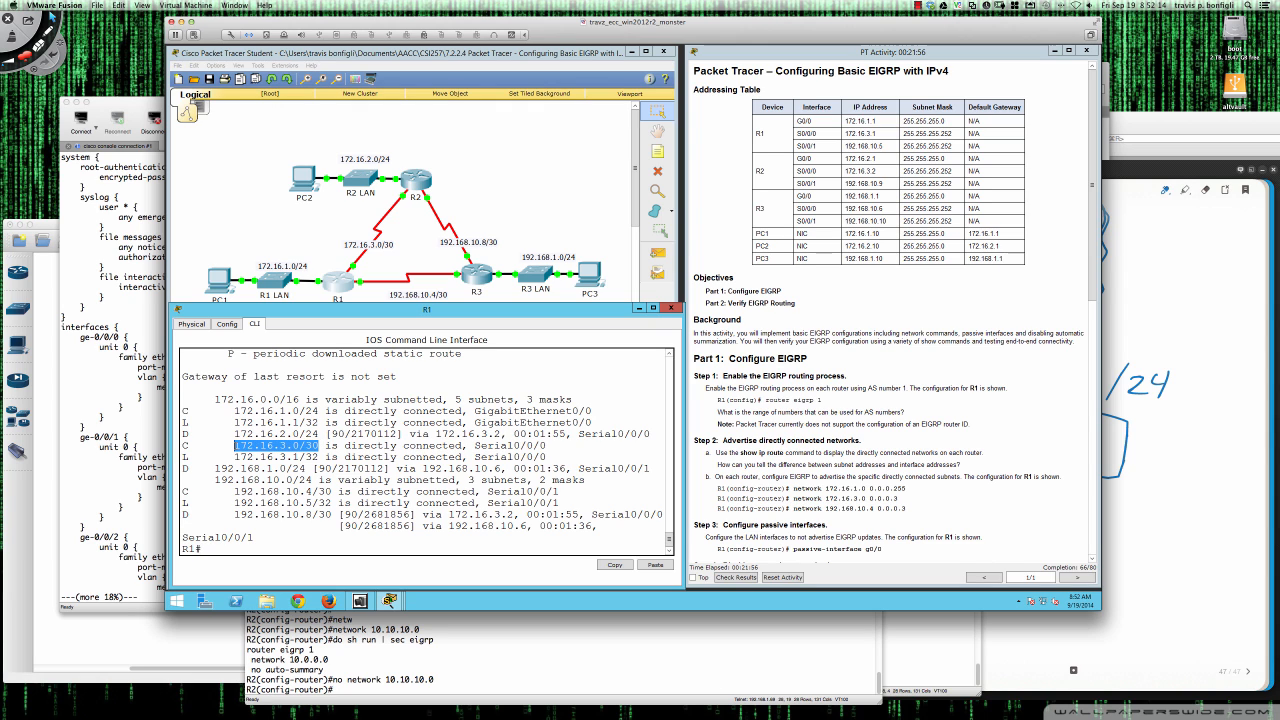
pyautogui.click(392, 446)
# Enter EIGRP 1 configuration on R1 and remove the network 172.16.3.0 0.0.0.255 statement
pyautogui.write('conf t')
pyautogui.press('Return')
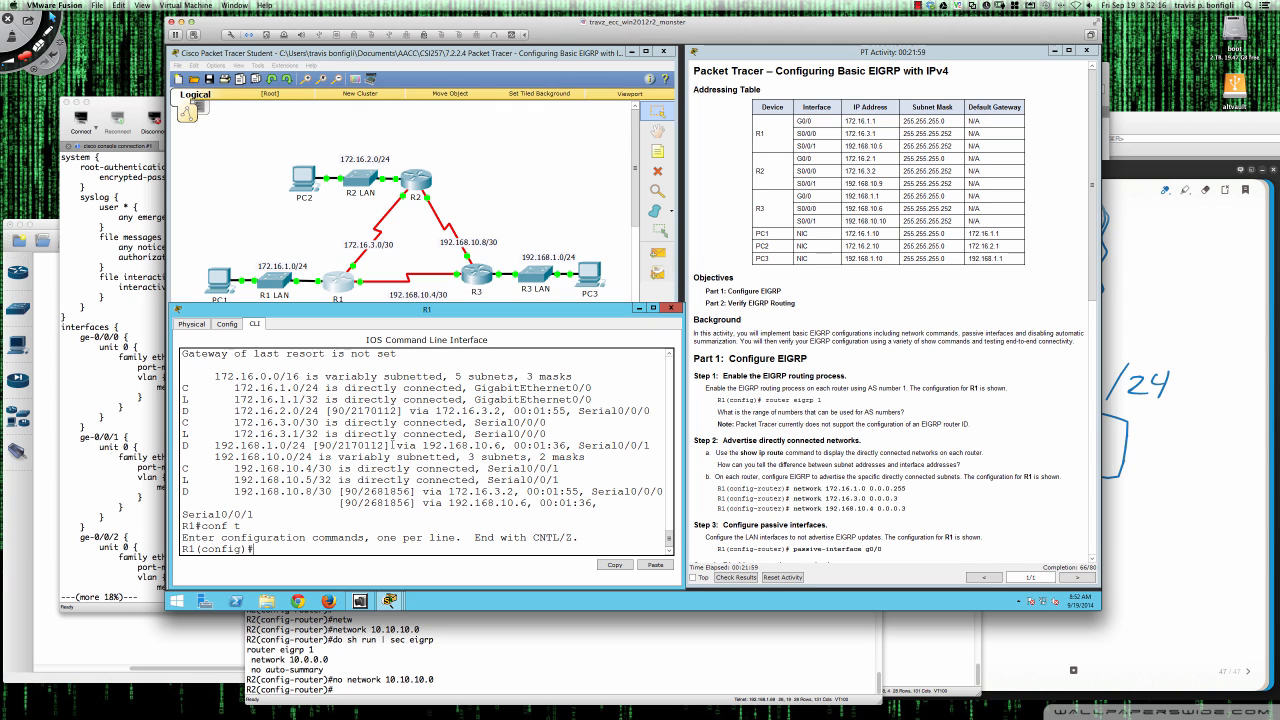
pyautogui.write('router eigrp 1')
pyautogui.press('Return')
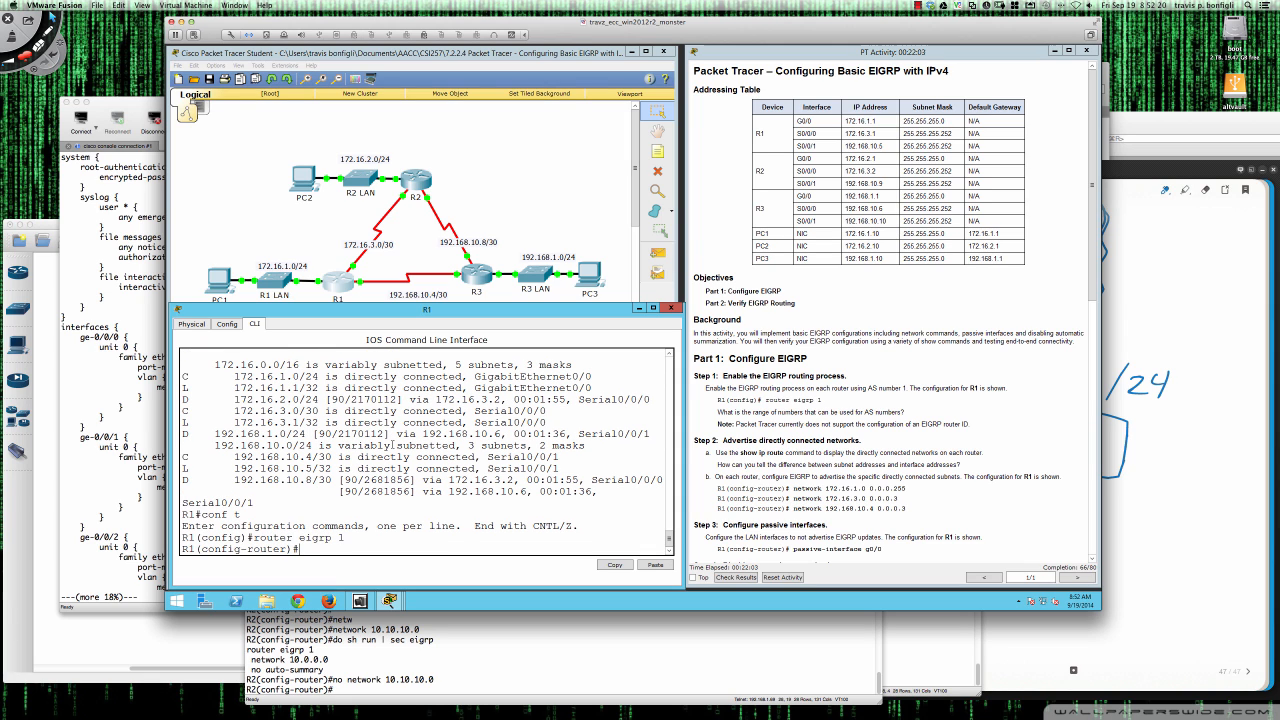
pyautogui.write('no network 172.16.3.0 0.0.0.255')
pyautogui.press('Return')
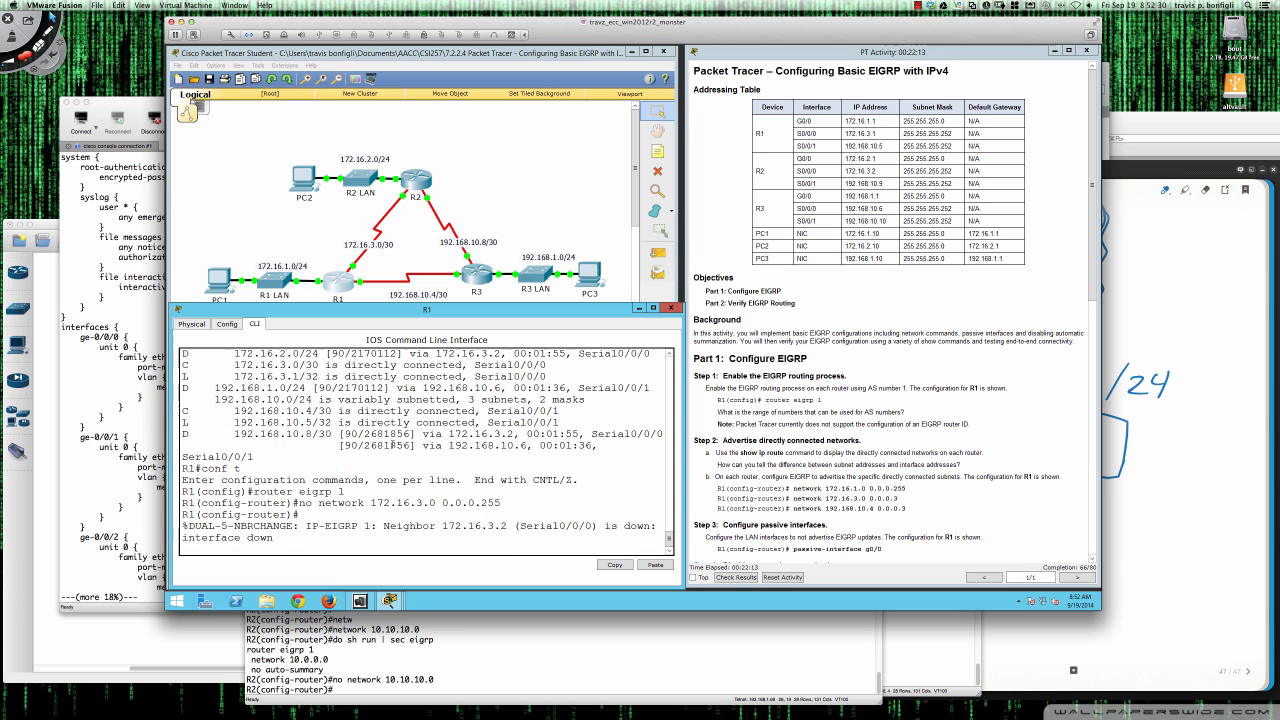
pyautogui.press('Return')
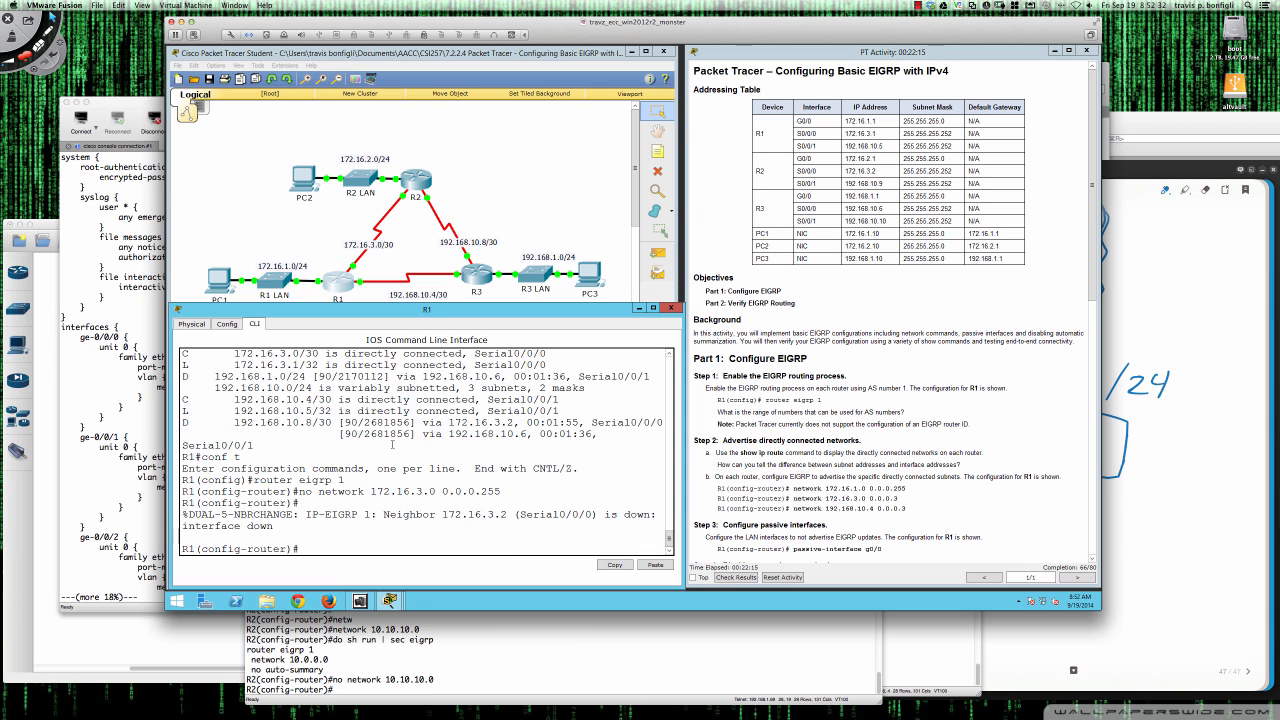
# Advertise network 172.16.3.0 with wildcard mask 0.0.0.3 in EIGRP 1 on R1
pyautogui.write('network 172.16.3.0 0.')
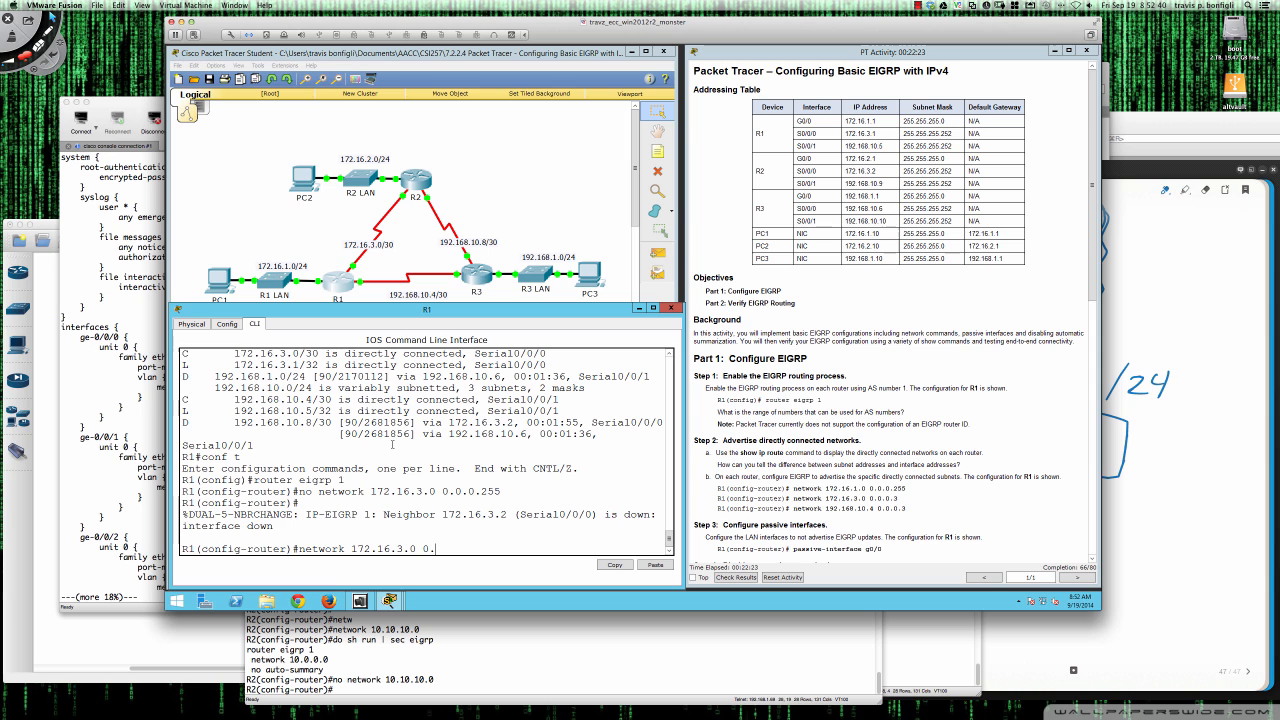
pyautogui.write('0.0.3')
pyautogui.press('Return')
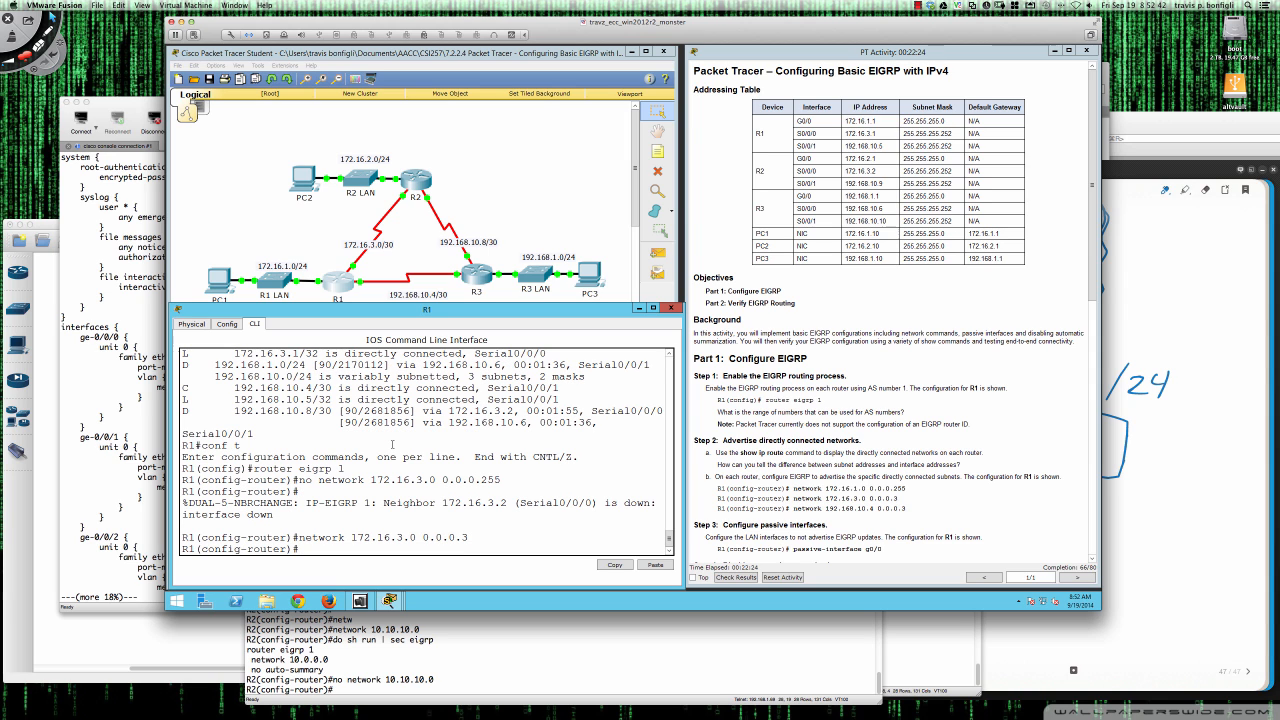
pyautogui.press('Return')
pyautogui.press('Return')
pyautogui.press('Return')
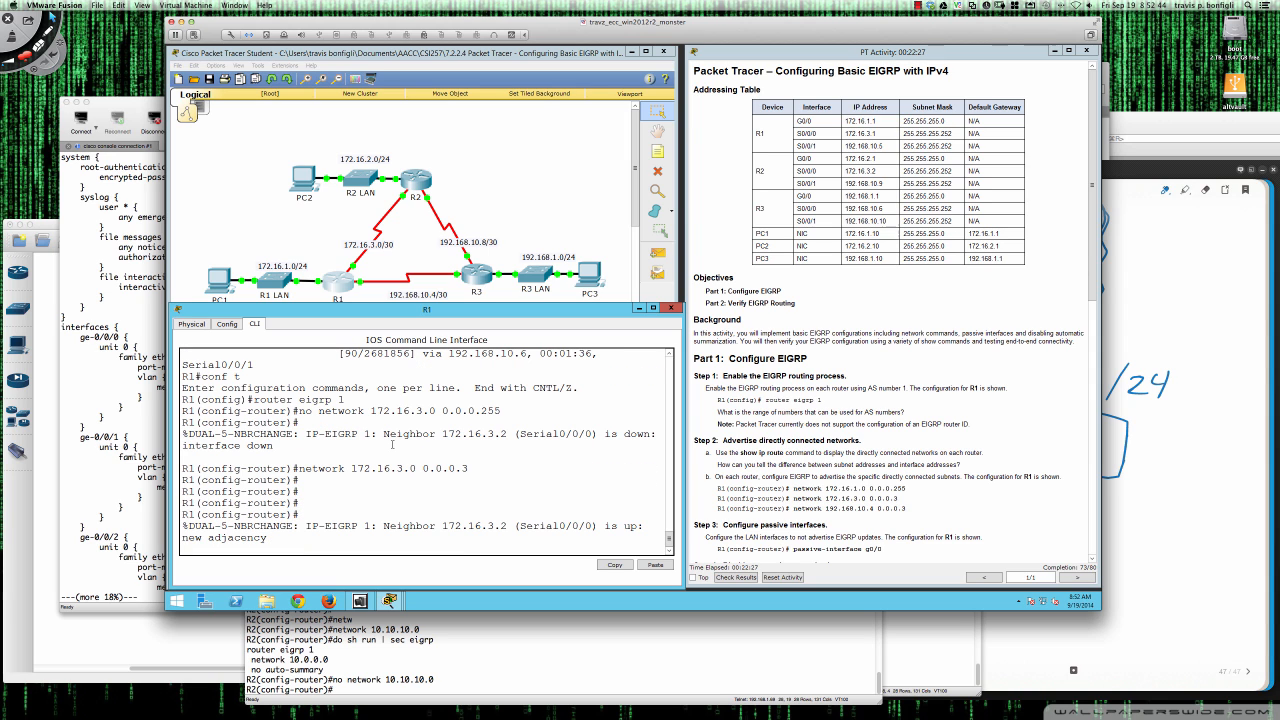
pyautogui.press('Return')
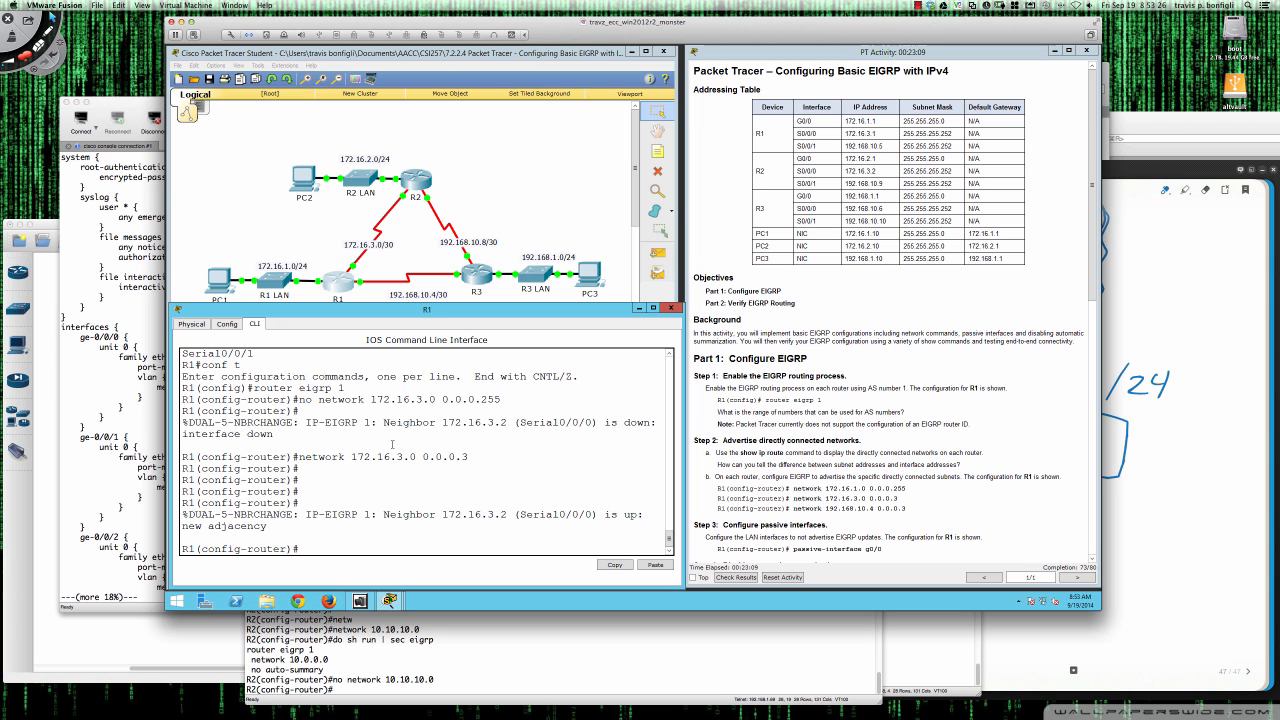
# Switch to the Bamboo note, go to a blank page and handwrite "/24 – 254" near its upper edge
pyautogui.click(1191, 426)
pyautogui.click(1248, 671)
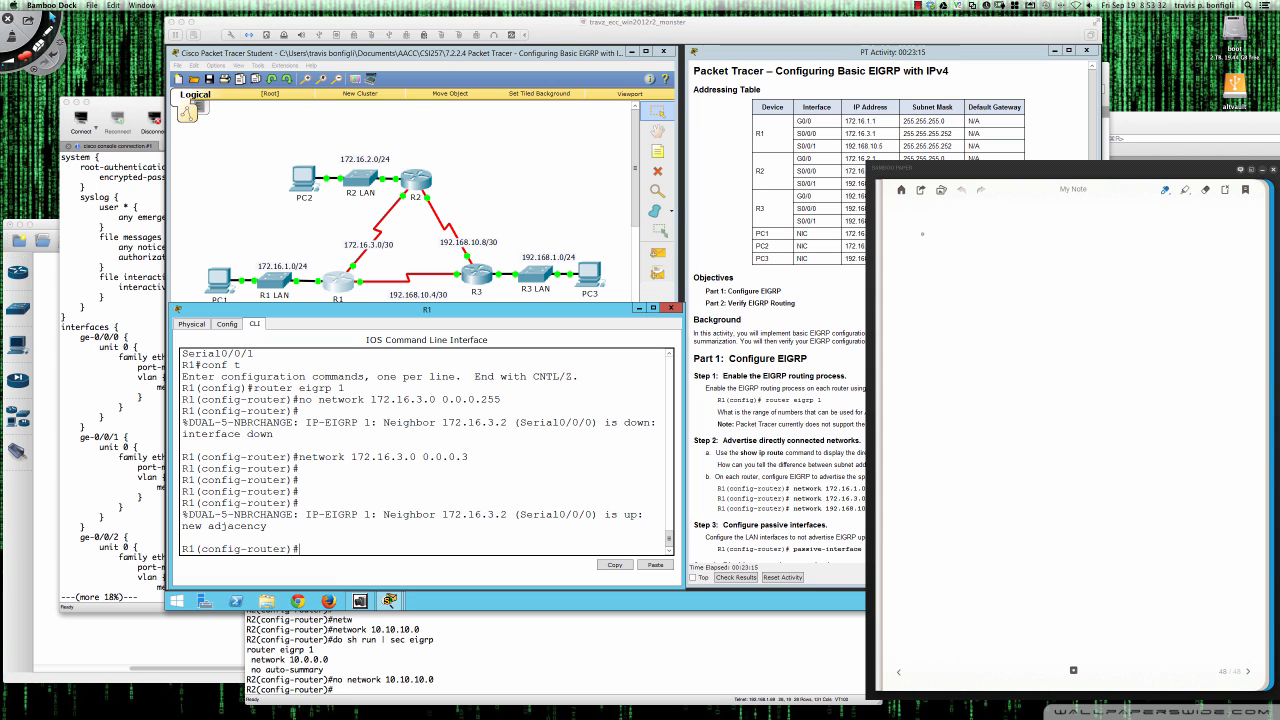
pyautogui.moveTo(929, 229)
pyautogui.mouseDown()
pyautogui.moveTo(914, 258)
pyautogui.moveTo(969, 247)
pyautogui.mouseUp()
pyautogui.moveTo(966, 230)
pyautogui.mouseDown()
pyautogui.moveTo(966, 256)
pyautogui.moveTo(1044, 234)
pyautogui.moveTo(1046, 249)
pyautogui.mouseUp()
pyautogui.moveTo(1052, 235)
pyautogui.mouseDown()
pyautogui.moveTo(1048, 249)
pyautogui.moveTo(1072, 232)
pyautogui.moveTo(1086, 245)
pyautogui.mouseUp()
pyautogui.moveTo(1082, 228); pyautogui.dragTo(1084, 256)
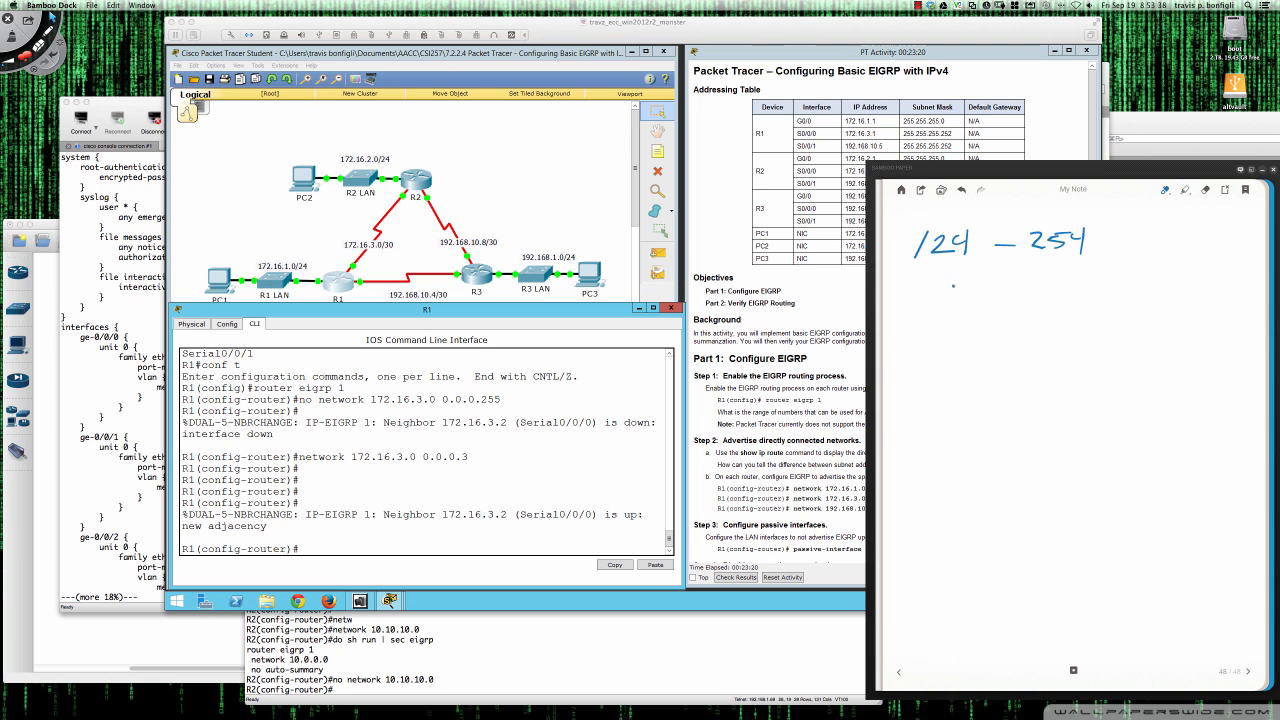
# Handwrite the host range ".1 – .254" beneath the "/24 – 254" line of the note
pyautogui.moveTo(968, 268)
pyautogui.mouseDown()
pyautogui.moveTo(968, 291)
pyautogui.moveTo(1072, 290)
pyautogui.mouseUp()
pyautogui.moveTo(1076, 270); pyautogui.dragTo(1101, 283)
pyautogui.moveTo(1096, 268); pyautogui.dragTo(1097, 292)
# Circle the ".1 – .254" range and enclose both handwritten lines in square brackets
pyautogui.moveTo(984, 259)
pyautogui.mouseDown()
pyautogui.moveTo(928, 271)
pyautogui.moveTo(982, 306)
pyautogui.moveTo(1078, 310)
pyautogui.moveTo(1146, 290)
pyautogui.moveTo(1108, 264)
pyautogui.mouseUp()
pyautogui.moveTo(1046, 260); pyautogui.dragTo(973, 258)
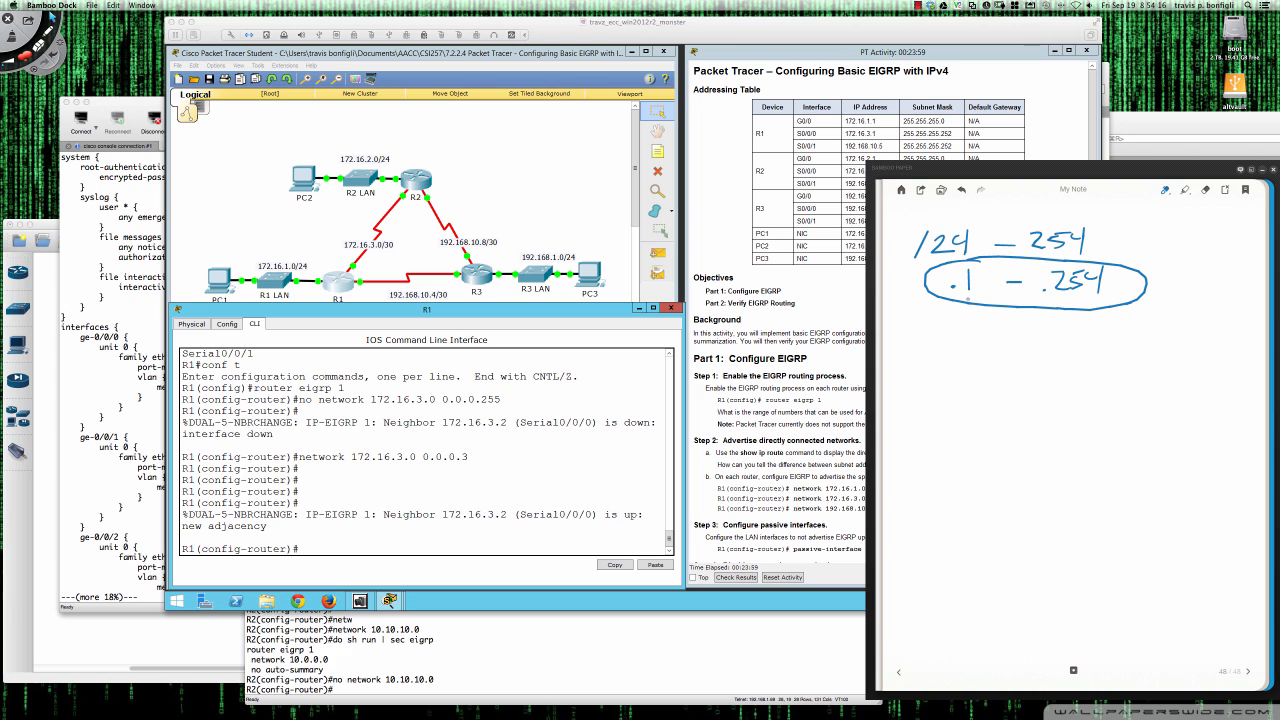
pyautogui.moveTo(932, 216)
pyautogui.mouseDown()
pyautogui.moveTo(910, 218)
pyautogui.moveTo(900, 300)
pyautogui.moveTo(930, 314)
pyautogui.mouseUp()
pyautogui.moveTo(1130, 214)
pyautogui.mouseDown()
pyautogui.moveTo(1164, 220)
pyautogui.moveTo(1161, 304)
pyautogui.moveTo(1129, 318)
pyautogui.mouseUp()
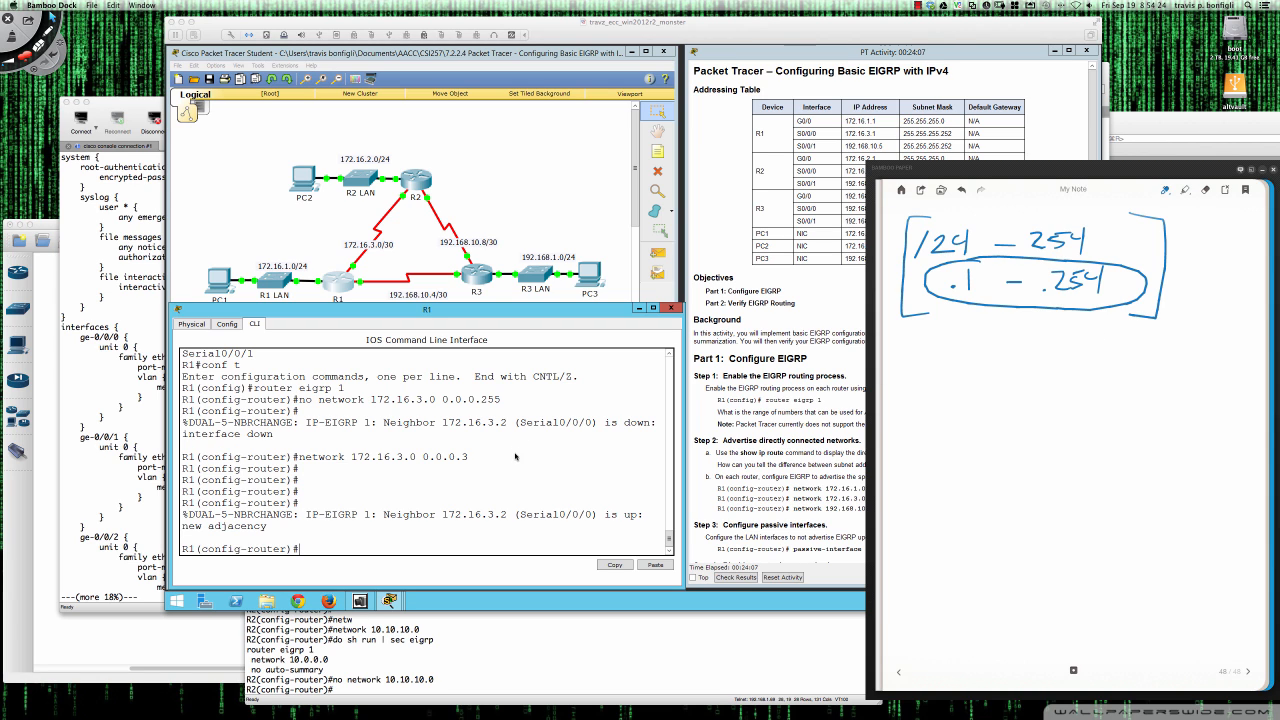
# Highlight the 172.16.3.0 network statement on R1, and handwrite "/30" with "172.16.3.0/30" beneath it below the note's bracketed /24 block
pyautogui.click(390, 457)
pyautogui.moveTo(377, 457); pyautogui.dragTo(573, 446)
pyautogui.click(1138, 421)
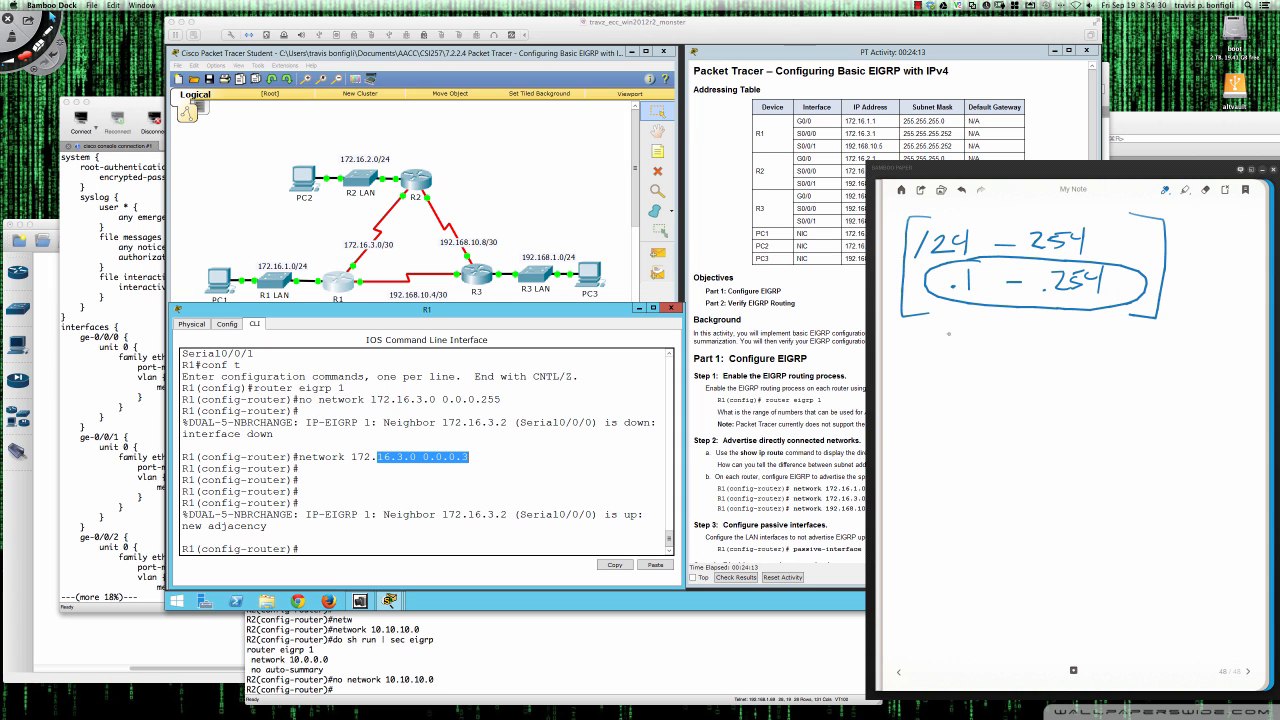
pyautogui.moveTo(927, 352); pyautogui.dragTo(913, 377)
pyautogui.moveTo(935, 355)
pyautogui.mouseDown()
pyautogui.moveTo(946, 360)
pyautogui.moveTo(937, 375)
pyautogui.mouseUp()
pyautogui.moveTo(963, 357)
pyautogui.mouseDown()
pyautogui.moveTo(955, 370)
pyautogui.moveTo(963, 357)
pyautogui.mouseUp()
pyautogui.moveTo(912, 394)
pyautogui.mouseDown()
pyautogui.moveTo(906, 413)
pyautogui.moveTo(924, 414)
pyautogui.mouseUp()
pyautogui.moveTo(937, 400); pyautogui.dragTo(977, 410)
pyautogui.moveTo(989, 393)
pyautogui.mouseDown()
pyautogui.moveTo(984, 402)
pyautogui.moveTo(1037, 395)
pyautogui.moveTo(1055, 408)
pyautogui.moveTo(1101, 393)
pyautogui.mouseUp()
pyautogui.click(1027, 405)
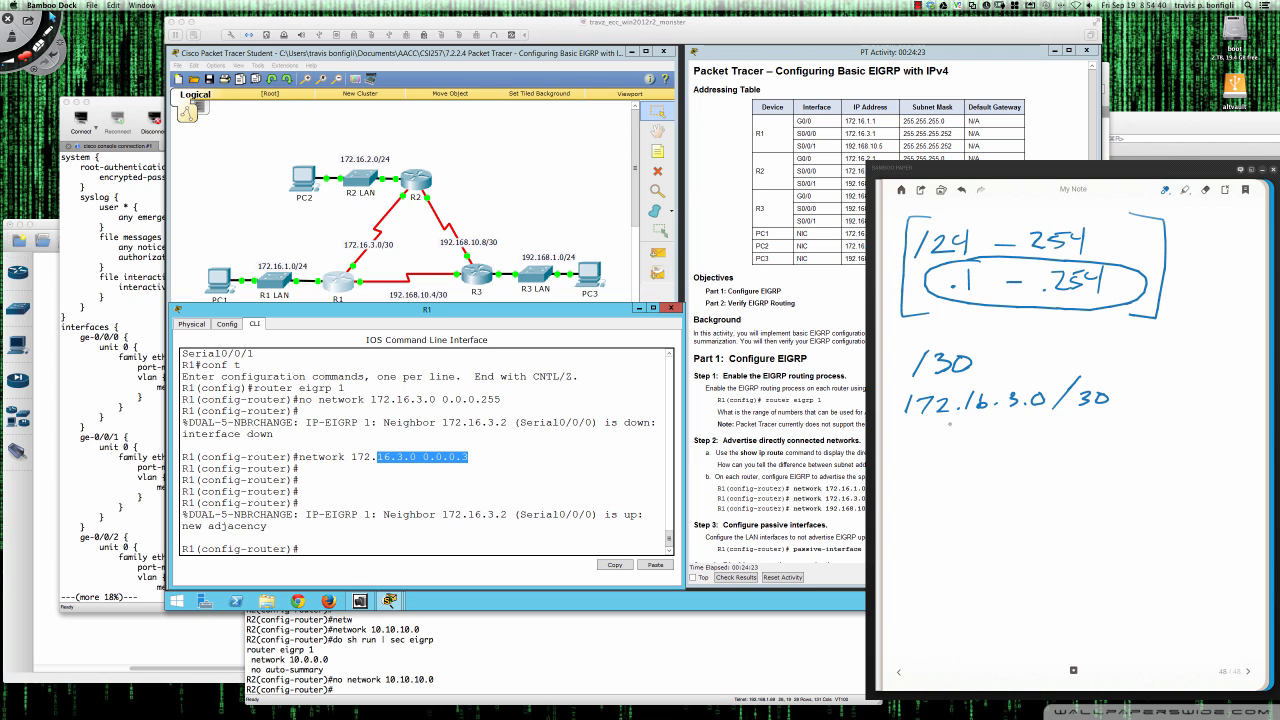
# Handwrite the underlined host range ".1 – .2" below "172.16.3.0/30" and enclose both lines in square brackets
pyautogui.moveTo(965, 428)
pyautogui.mouseDown()
pyautogui.moveTo(963, 445)
pyautogui.moveTo(1036, 444)
pyautogui.mouseUp()
pyautogui.moveTo(924, 388)
pyautogui.mouseDown()
pyautogui.moveTo(892, 418)
pyautogui.moveTo(934, 466)
pyautogui.mouseUp()
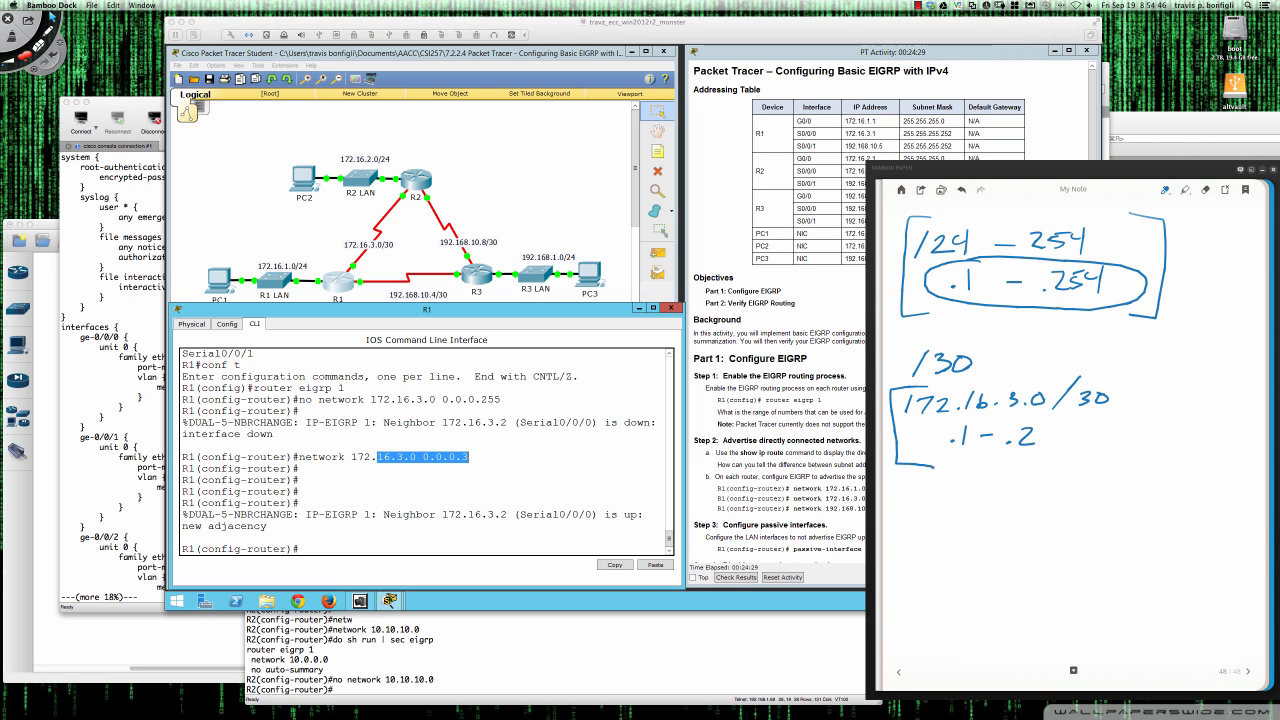
pyautogui.moveTo(1098, 370)
pyautogui.mouseDown()
pyautogui.moveTo(1120, 446)
pyautogui.moveTo(1072, 450)
pyautogui.mouseUp()
pyautogui.moveTo(955, 452); pyautogui.dragTo(1046, 452)
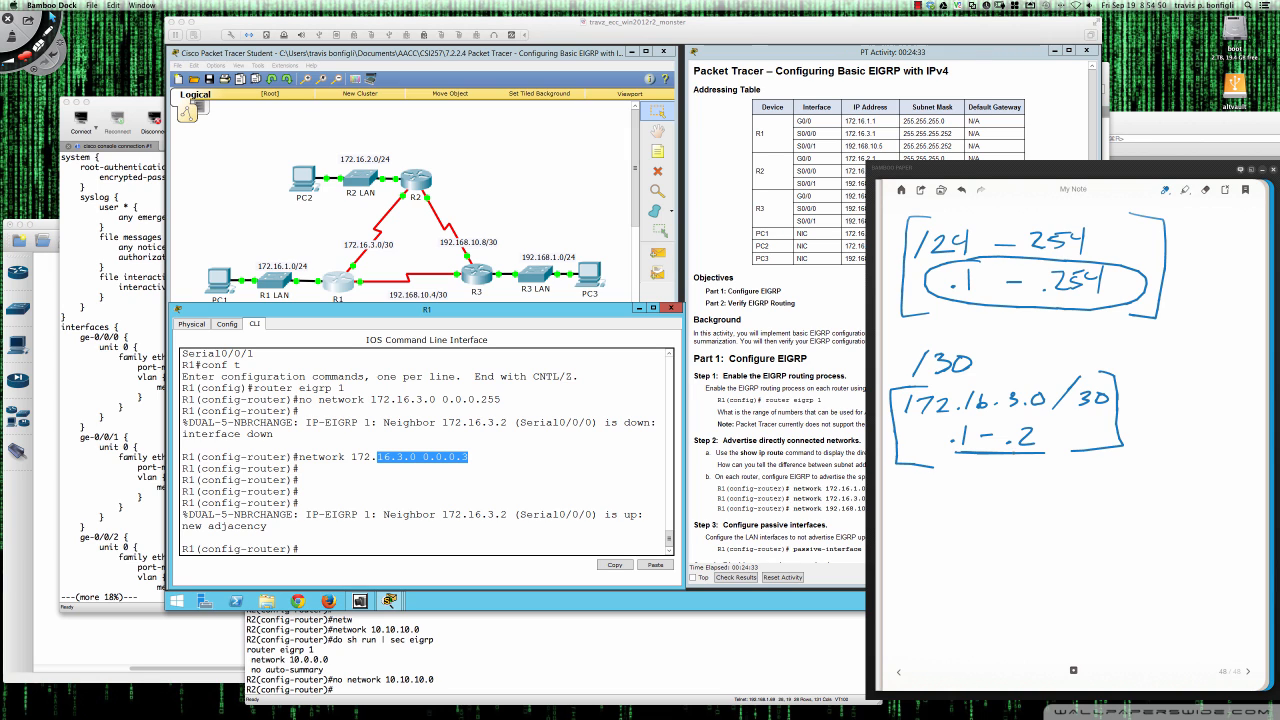
# Draw an arrow from the /30 block up to the /24 block and handwrite "Supernet" above the /24 line
pyautogui.moveTo(1086, 412)
pyautogui.mouseDown()
pyautogui.moveTo(1040, 438)
pyautogui.moveTo(1058, 434)
pyautogui.moveTo(1007, 408)
pyautogui.moveTo(1033, 311)
pyautogui.moveTo(1050, 326)
pyautogui.mouseUp()
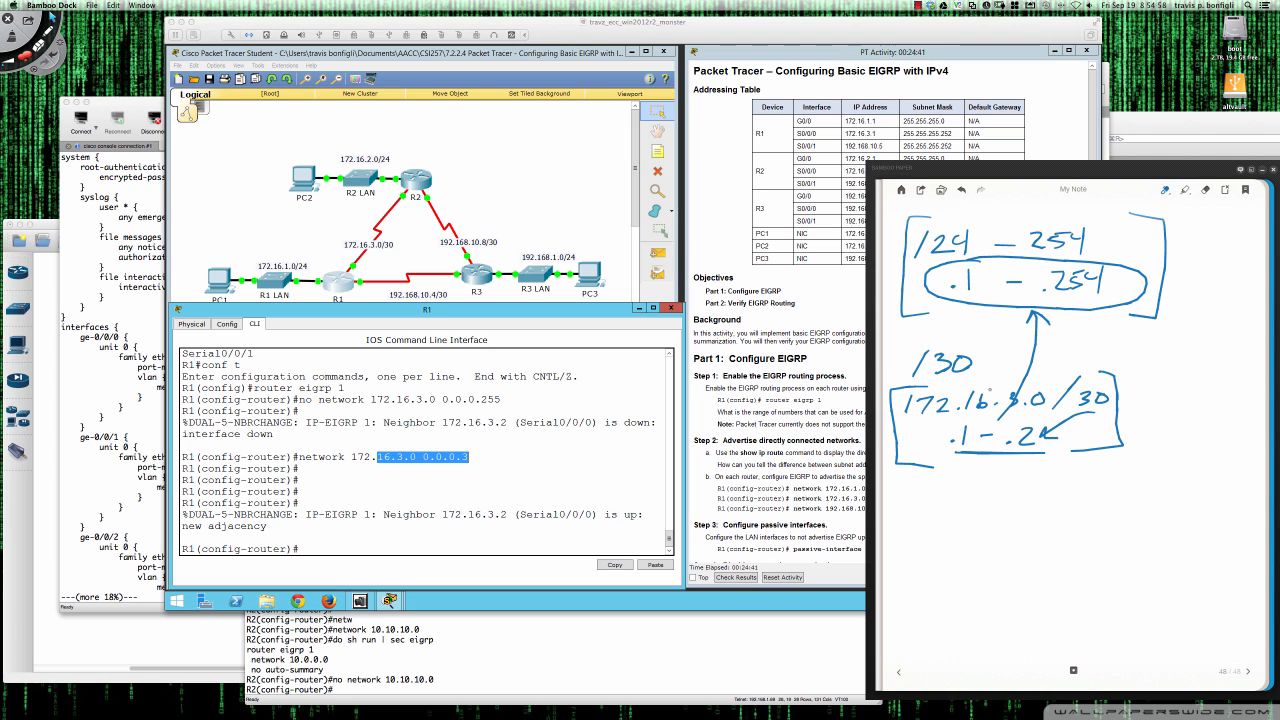
pyautogui.moveTo(986, 207)
pyautogui.mouseDown()
pyautogui.moveTo(973, 225)
pyautogui.moveTo(1003, 218)
pyautogui.mouseUp()
pyautogui.moveTo(1004, 215)
pyautogui.mouseDown()
pyautogui.moveTo(1005, 237)
pyautogui.moveTo(1068, 224)
pyautogui.mouseUp()
pyautogui.moveTo(1060, 213); pyautogui.dragTo(1090, 211)
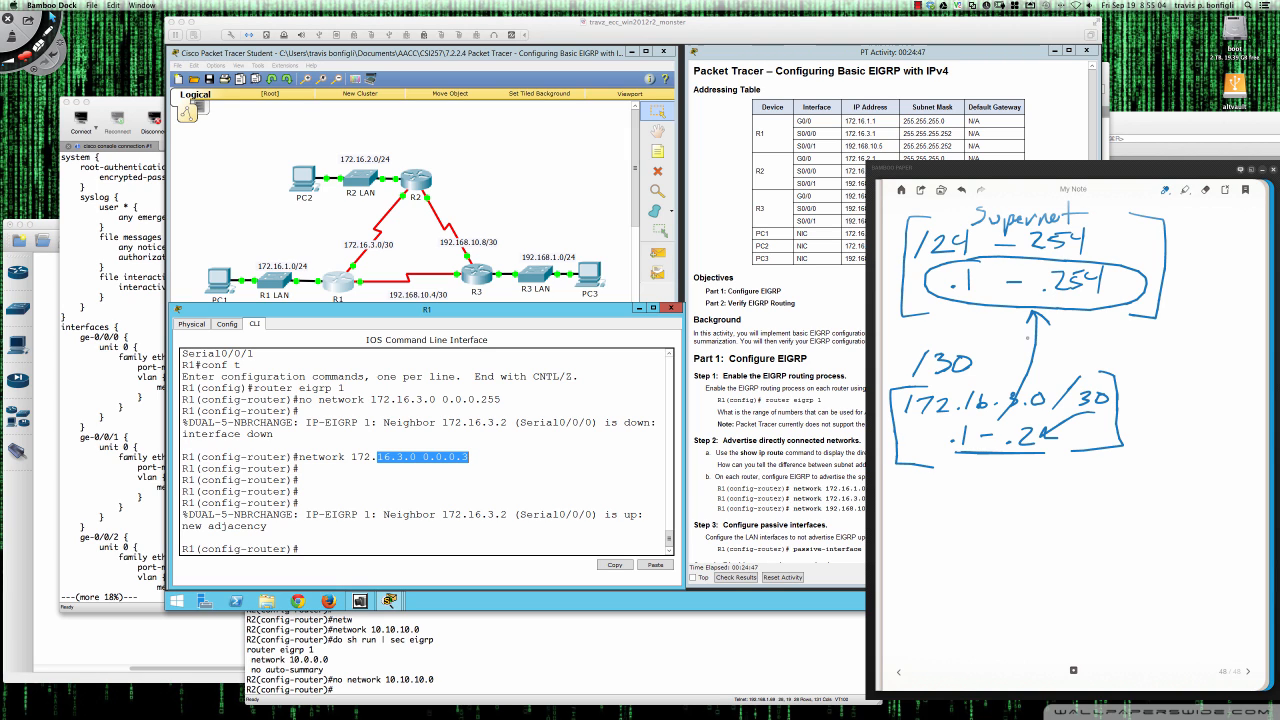
# Underline the 30, thicken the arrow between the blocks, and circle the ".1 – .2" range and "/24" in the note
pyautogui.moveTo(941, 377); pyautogui.dragTo(971, 376)
pyautogui.moveTo(996, 410)
pyautogui.mouseDown()
pyautogui.moveTo(938, 450)
pyautogui.moveTo(1044, 466)
pyautogui.moveTo(1060, 421)
pyautogui.moveTo(985, 410)
pyautogui.moveTo(1040, 346)
pyautogui.moveTo(1043, 316)
pyautogui.moveTo(1021, 323)
pyautogui.mouseUp()
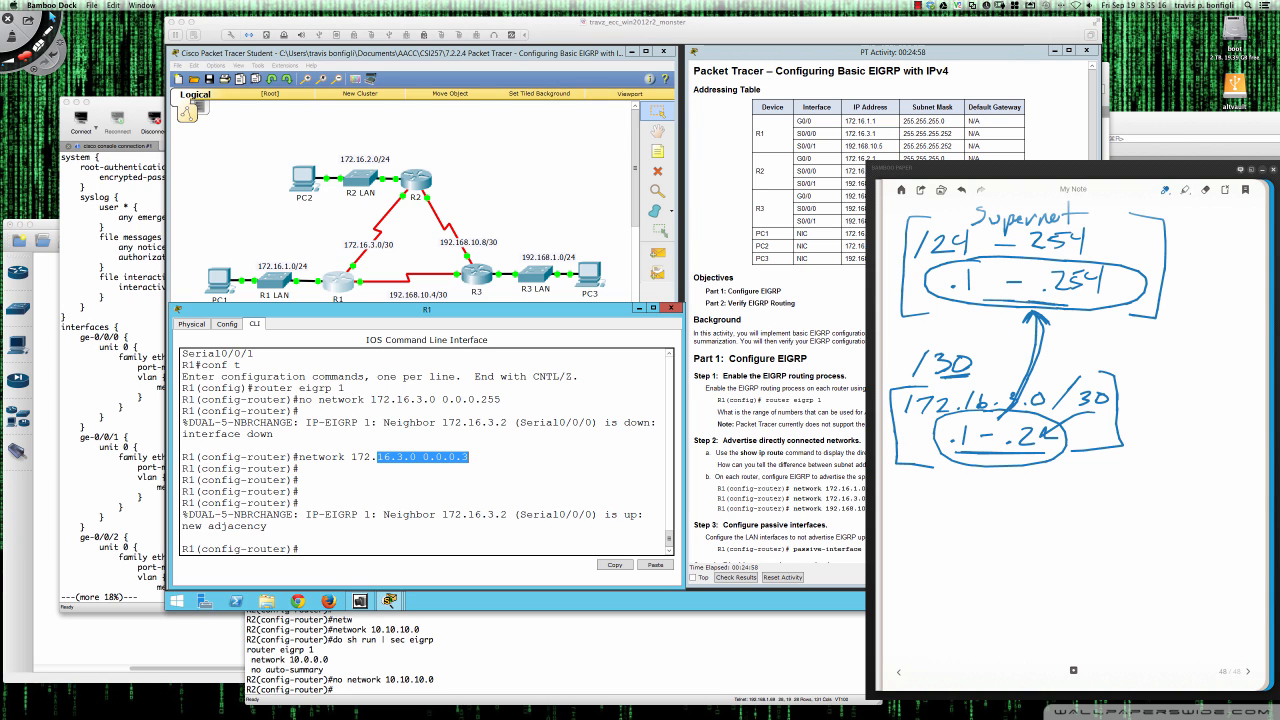
pyautogui.moveTo(946, 221)
pyautogui.mouseDown()
pyautogui.moveTo(940, 270)
pyautogui.moveTo(988, 236)
pyautogui.moveTo(960, 222)
pyautogui.moveTo(955, 246)
pyautogui.mouseUp()
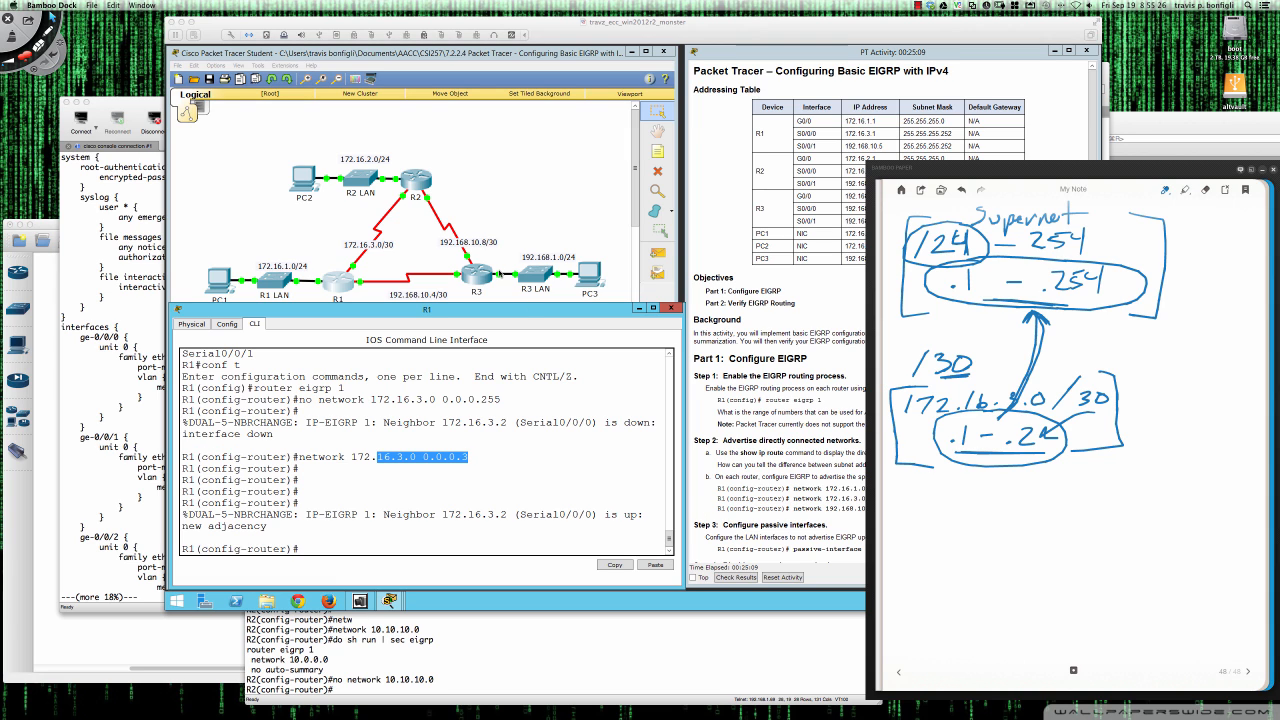
# Open R2's command line, display its running configuration and highlight the 172.16.3.0 network statement in the EIGRP section
pyautogui.click(633, 330)
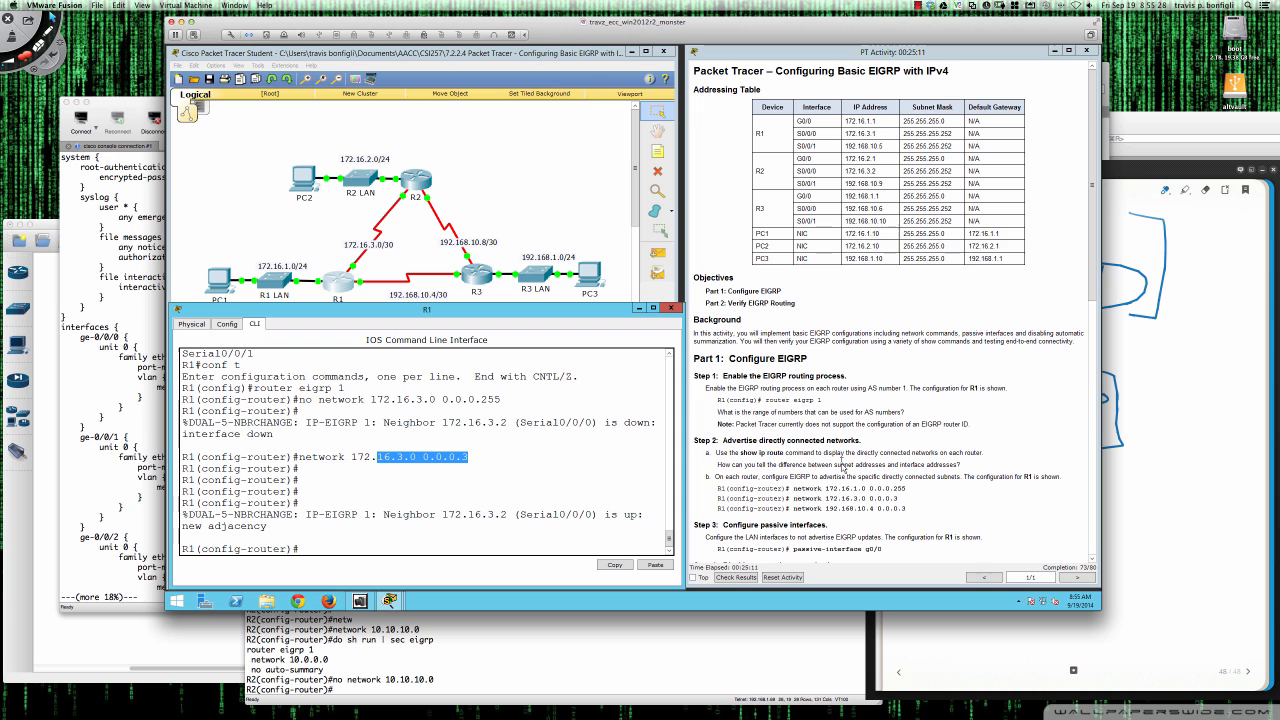
pyautogui.click(414, 180)
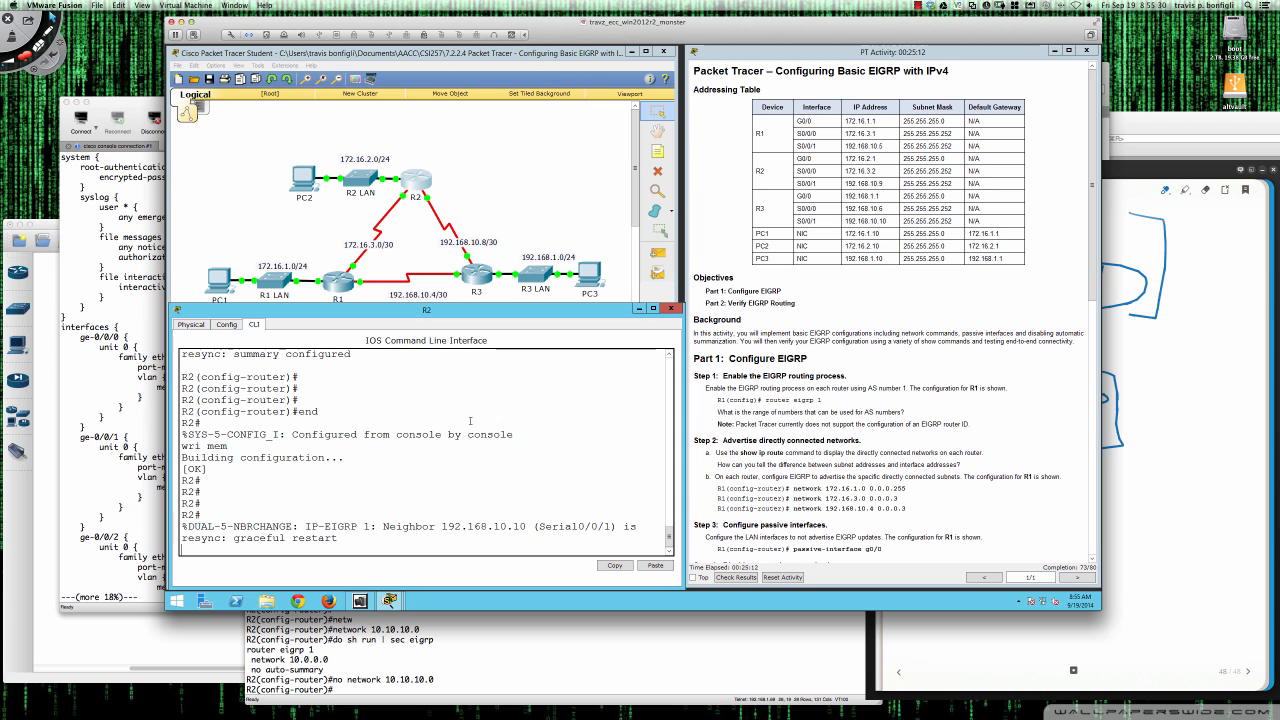
pyautogui.press('Return')
pyautogui.press('Return')
pyautogui.press('Return')
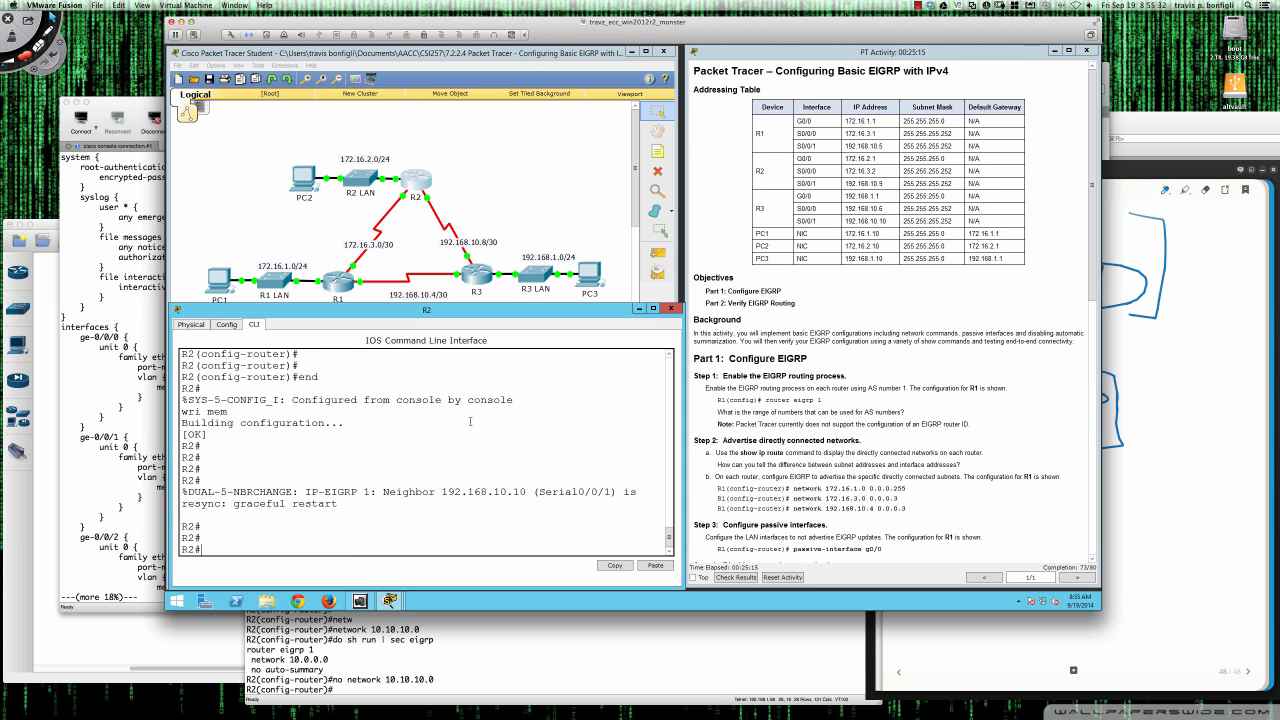
pyautogui.write('sh run')
pyautogui.press('Return')
pyautogui.press('space')
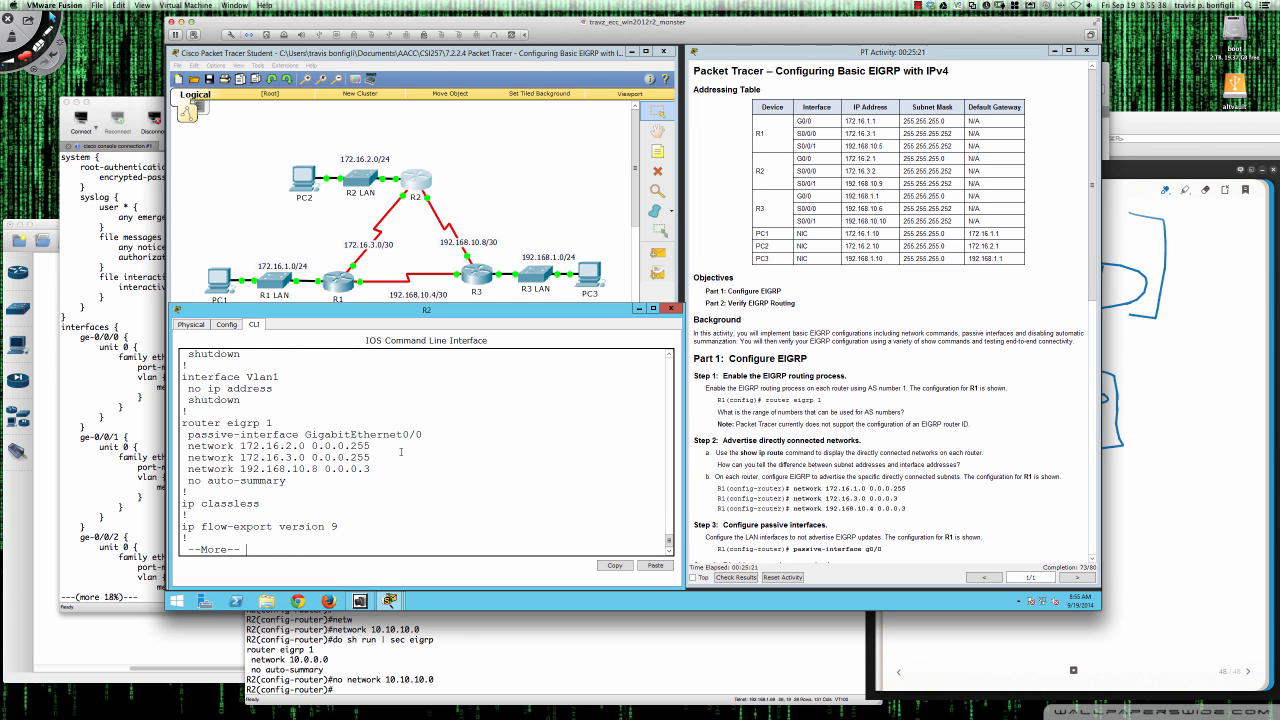
pyautogui.moveTo(375, 457); pyautogui.dragTo(270, 457)
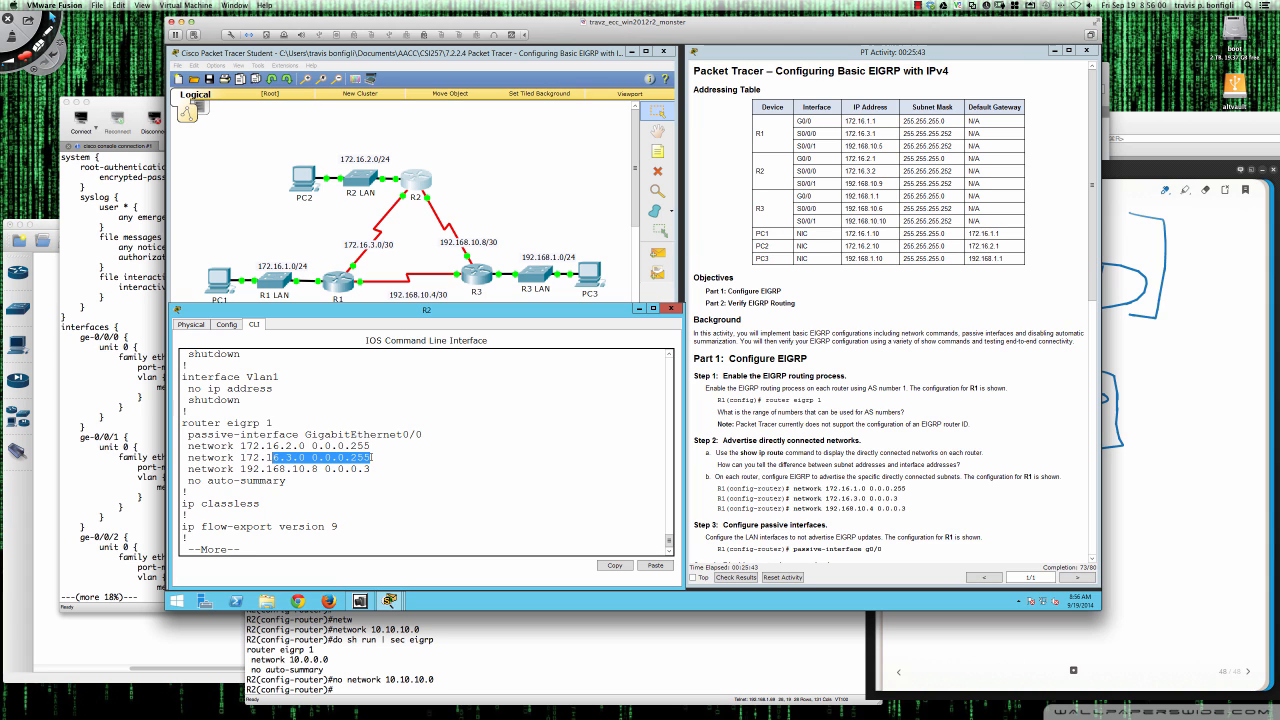
# Return to the Bamboo note and circle the whole handwritten /30 block
pyautogui.click(1243, 436)
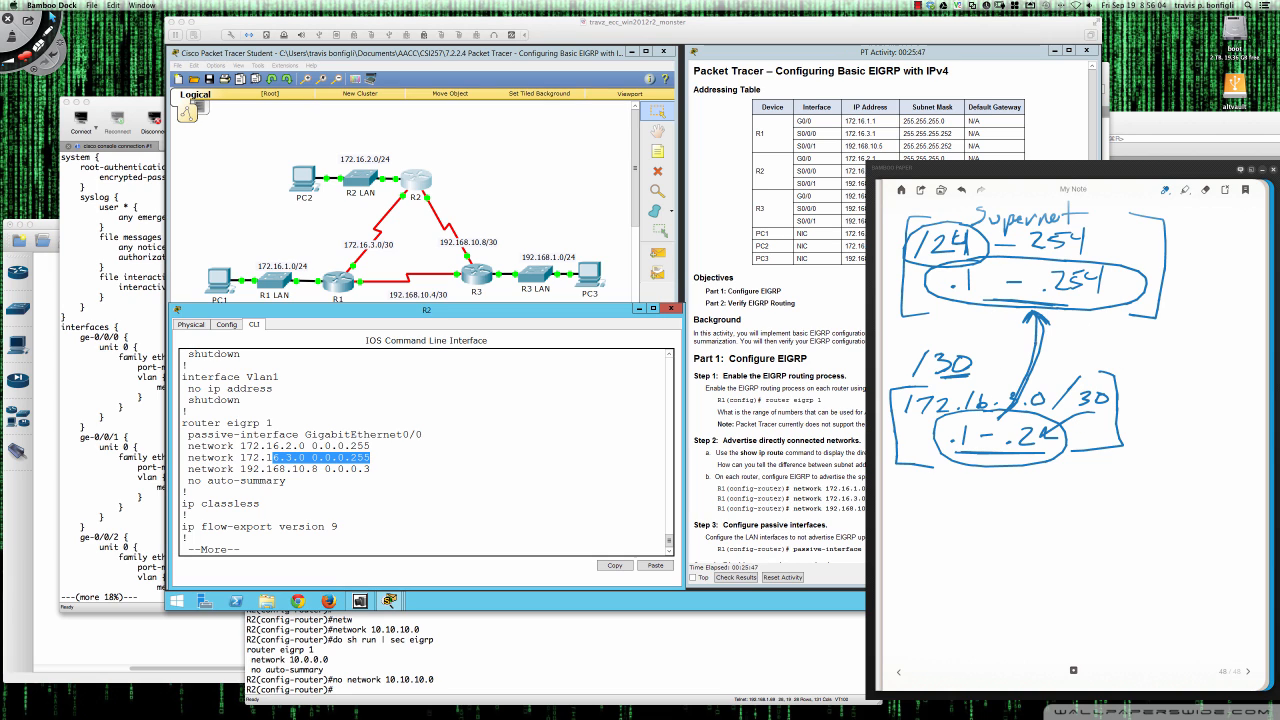
pyautogui.moveTo(974, 340)
pyautogui.mouseDown()
pyautogui.moveTo(921, 331)
pyautogui.moveTo(884, 438)
pyautogui.moveTo(1002, 481)
pyautogui.moveTo(1122, 446)
pyautogui.moveTo(1145, 376)
pyautogui.moveTo(1015, 333)
pyautogui.moveTo(948, 330)
pyautogui.mouseUp()
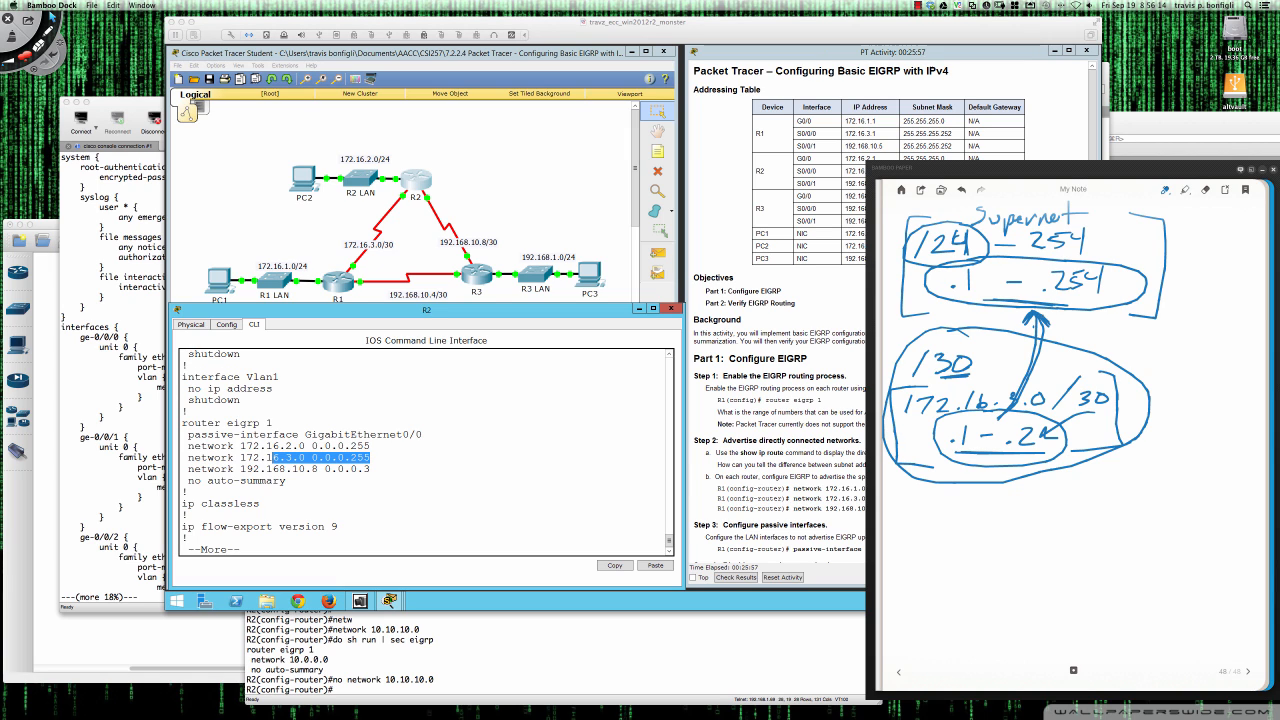
pyautogui.moveTo(1004, 298); pyautogui.dragTo(1032, 297)
pyautogui.moveTo(969, 376)
pyautogui.mouseDown()
pyautogui.moveTo(941, 375)
pyautogui.moveTo(969, 376)
pyautogui.mouseUp()
# Switch back to R2's command line, leave the configuration listing and enter router configuration mode for EIGRP 1
pyautogui.click(536, 433)
pyautogui.click(460, 497)
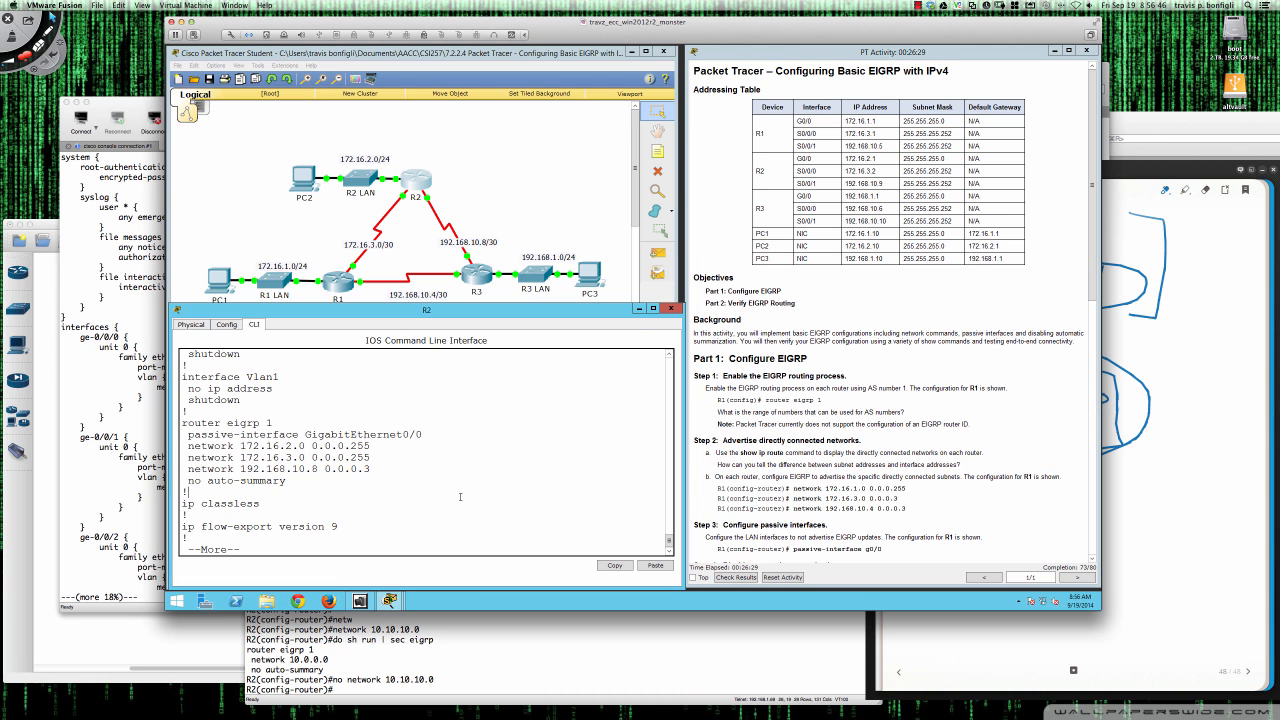
pyautogui.scroll(-2, 460, 497)
pyautogui.press('space')
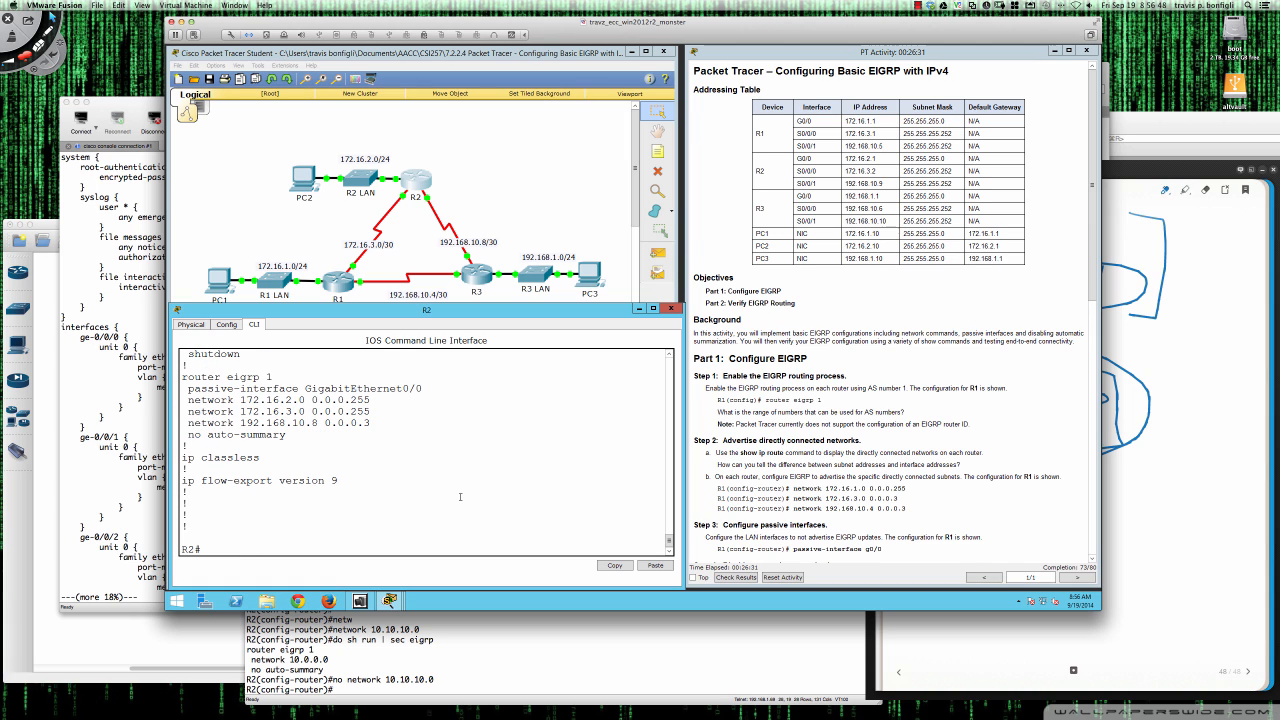
pyautogui.write('router eigrp 1')
pyautogui.press('Return')
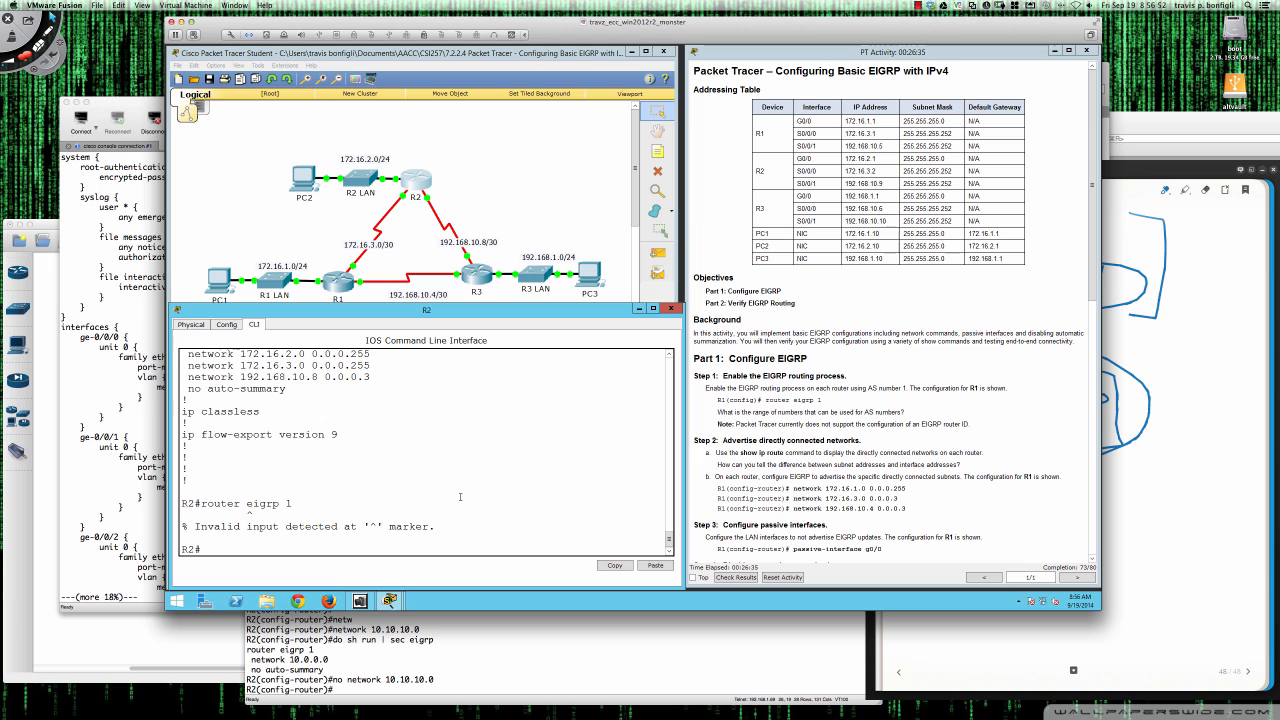
pyautogui.write('conf t')
pyautogui.press('Return')
pyautogui.write('router eigrp 1')
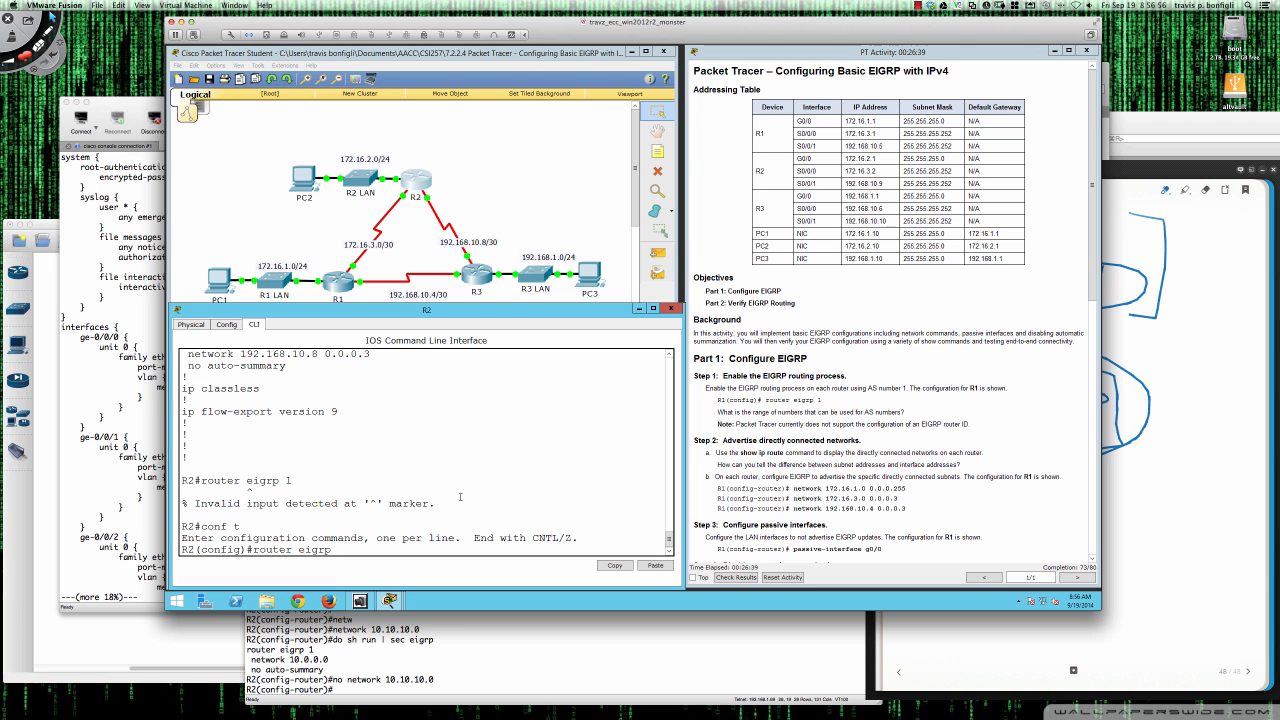
pyautogui.press('Return')
# Remove network 172.16.2.0 with wildcard mask 0.0.0.255 from EIGRP 1 on R2
pyautogui.write('no network')
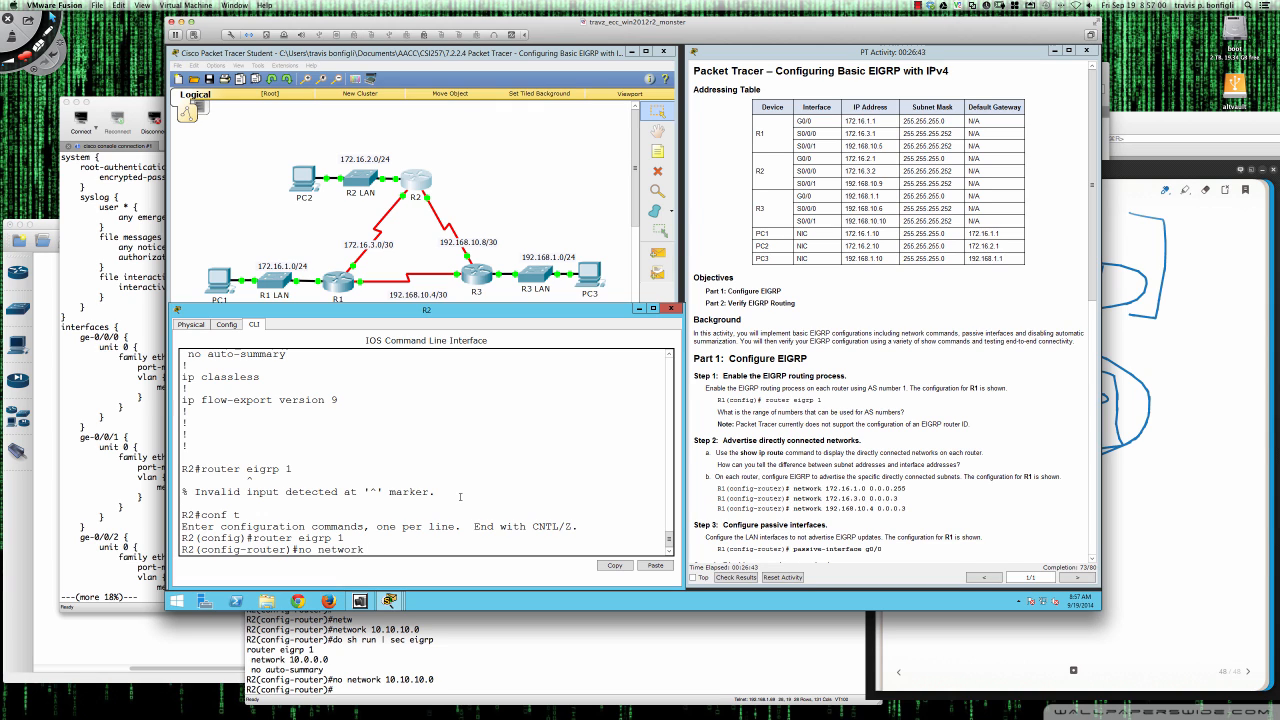
pyautogui.write(' 772.16.2.0 0.0.0.o')
pyautogui.press('BackSpace')
pyautogui.write('255')
pyautogui.press('Return')
# Advertise network 172.16.3.0 with wildcard mask 0.0.0.3 in EIGRP 1 on R2
pyautogui.write('network 172')
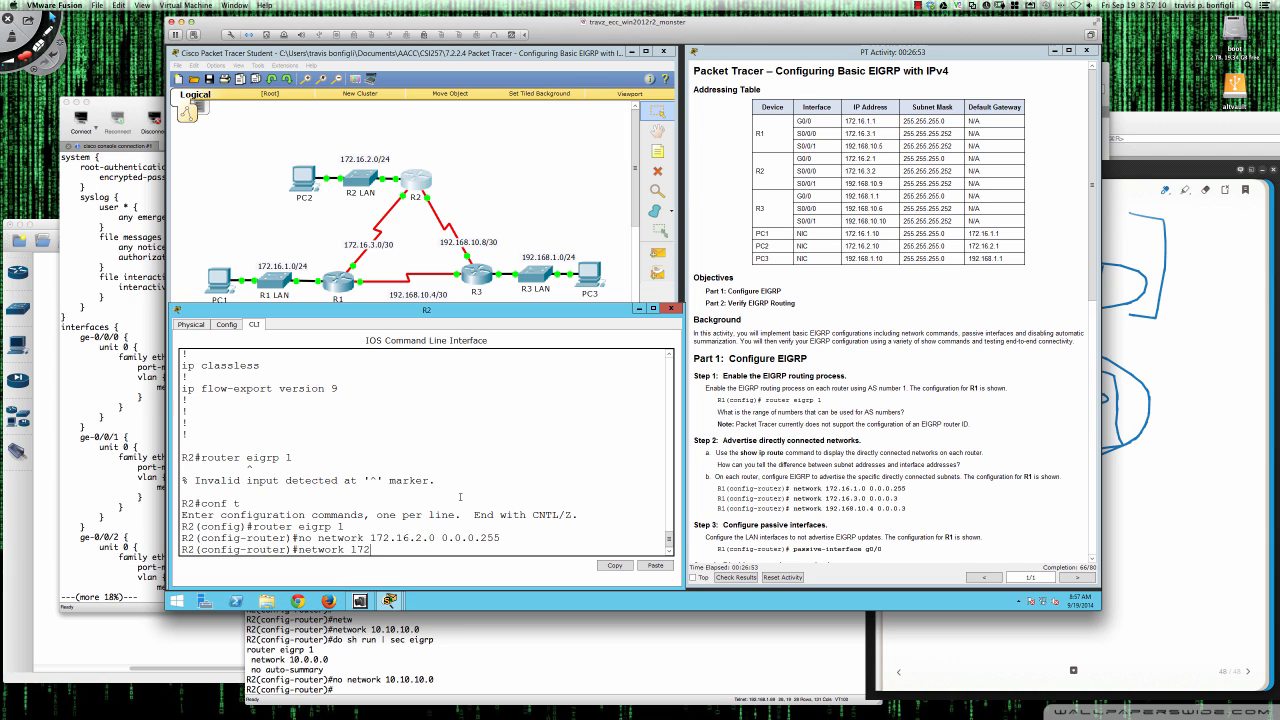
pyautogui.write('.16.3.0 0.0.0.3')
pyautogui.press('Return')
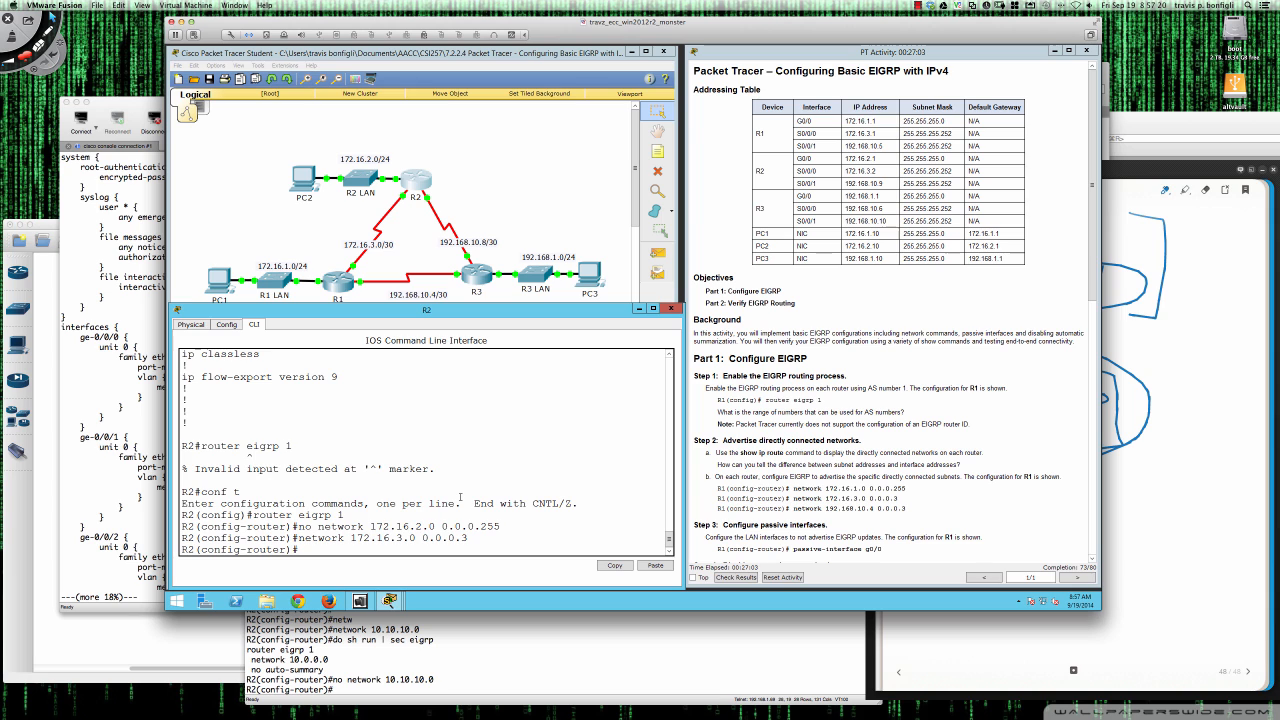
pyautogui.press('Return')
pyautogui.press('Return')
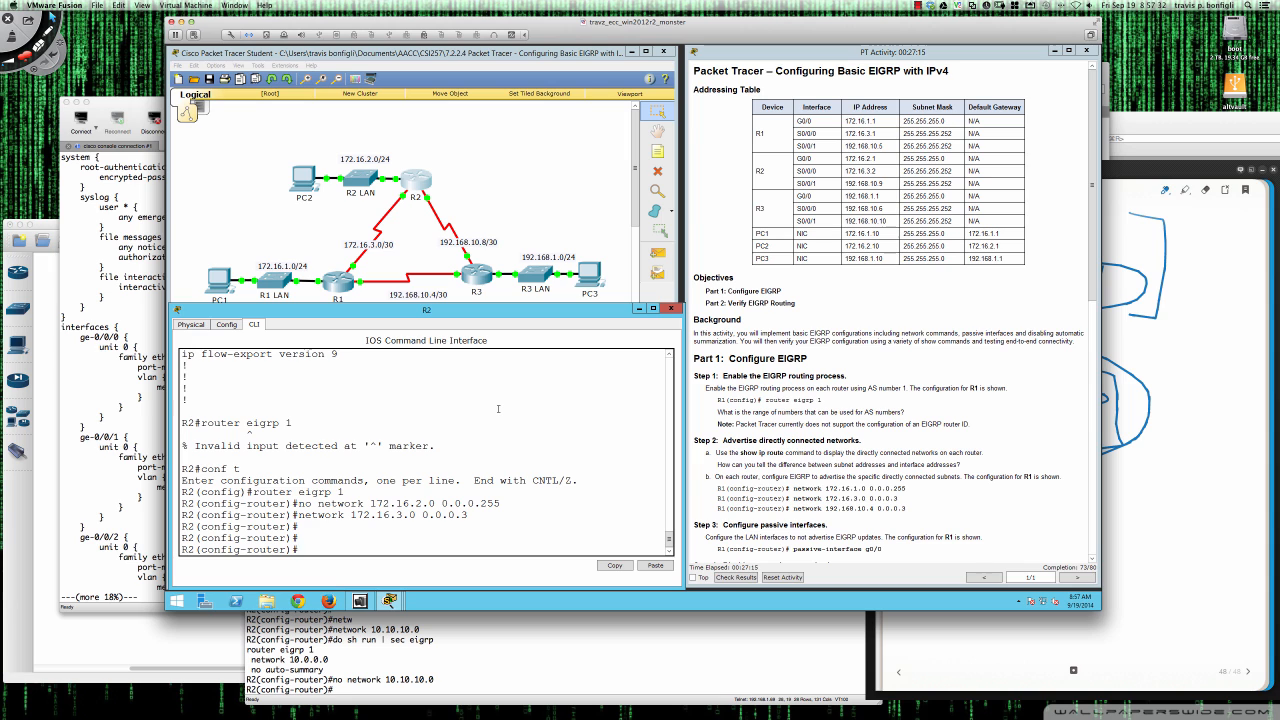
# Display R2's running configuration from configuration mode and inspect the network statements under EIGRP 1
pyautogui.write('do sh run')
pyautogui.press('Return')
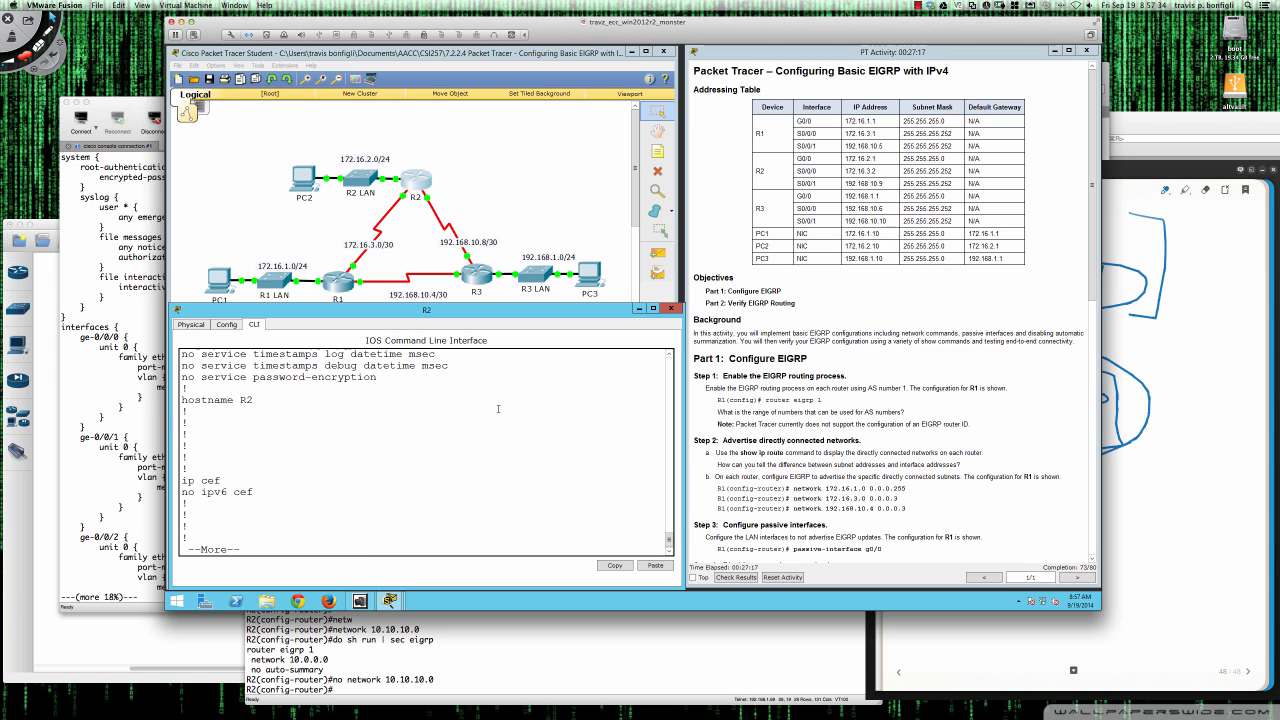
pyautogui.press('space')
pyautogui.press('space')
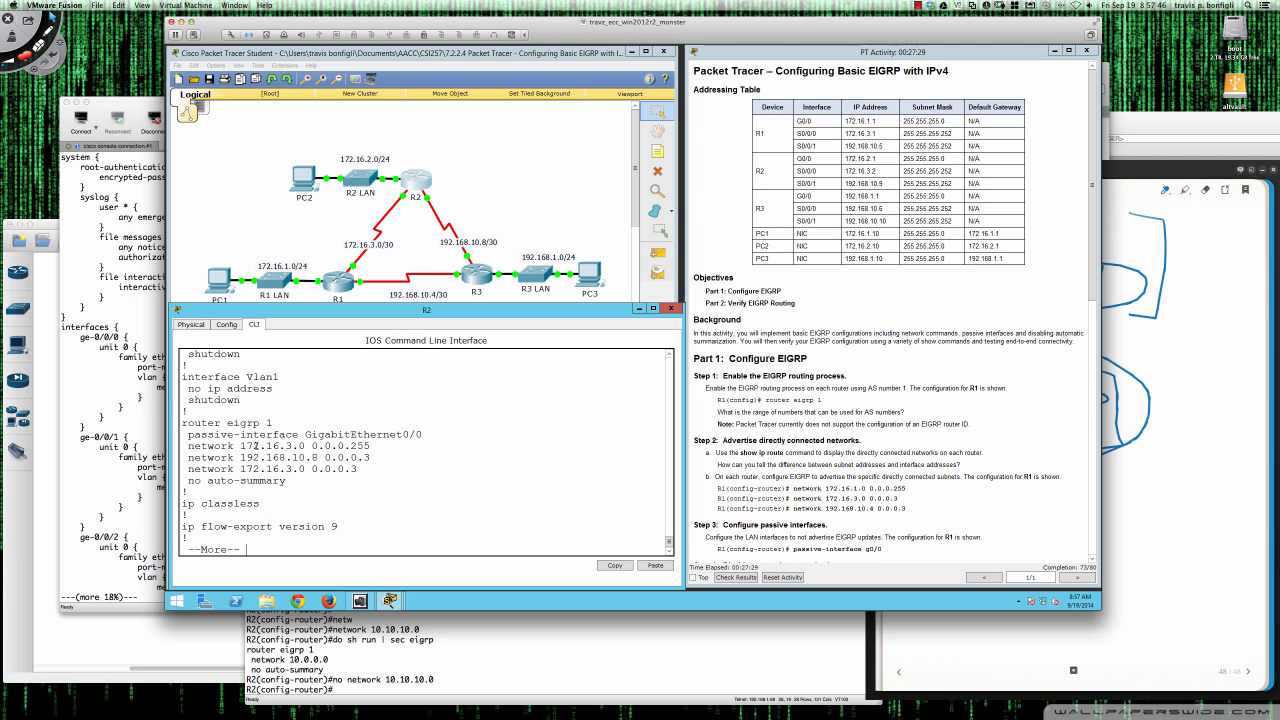
pyautogui.moveTo(240, 446); pyautogui.dragTo(372, 446)
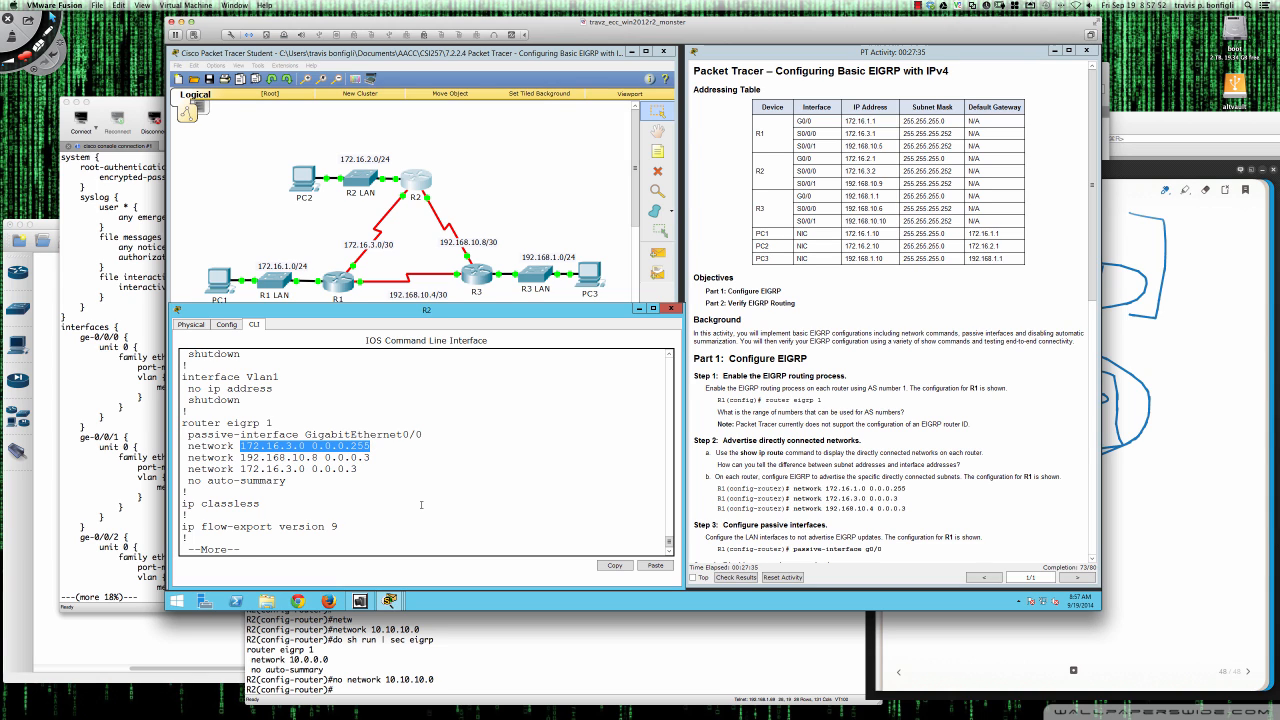
pyautogui.click(421, 505)
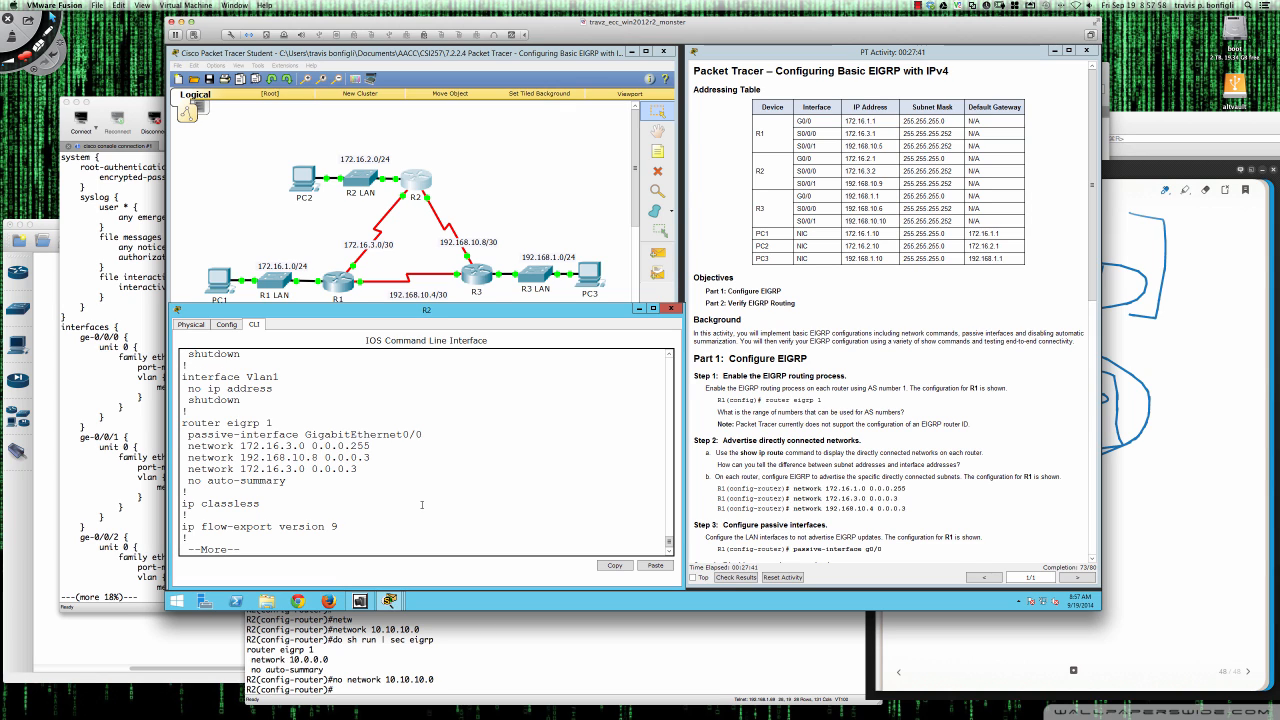
# Remove network 172.16.3.0 with wildcard mask 0.0.0.255 from EIGRP 1 on R2
pyautogui.press('space')
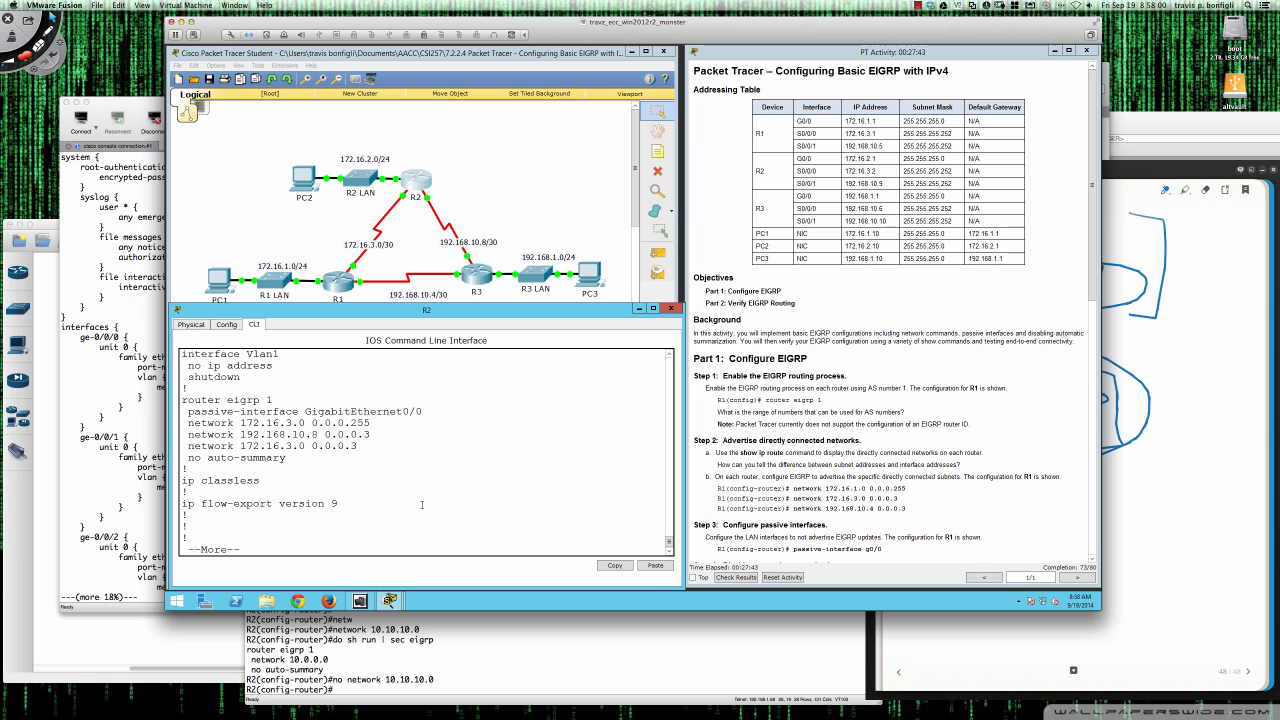
pyautogui.write('no network')
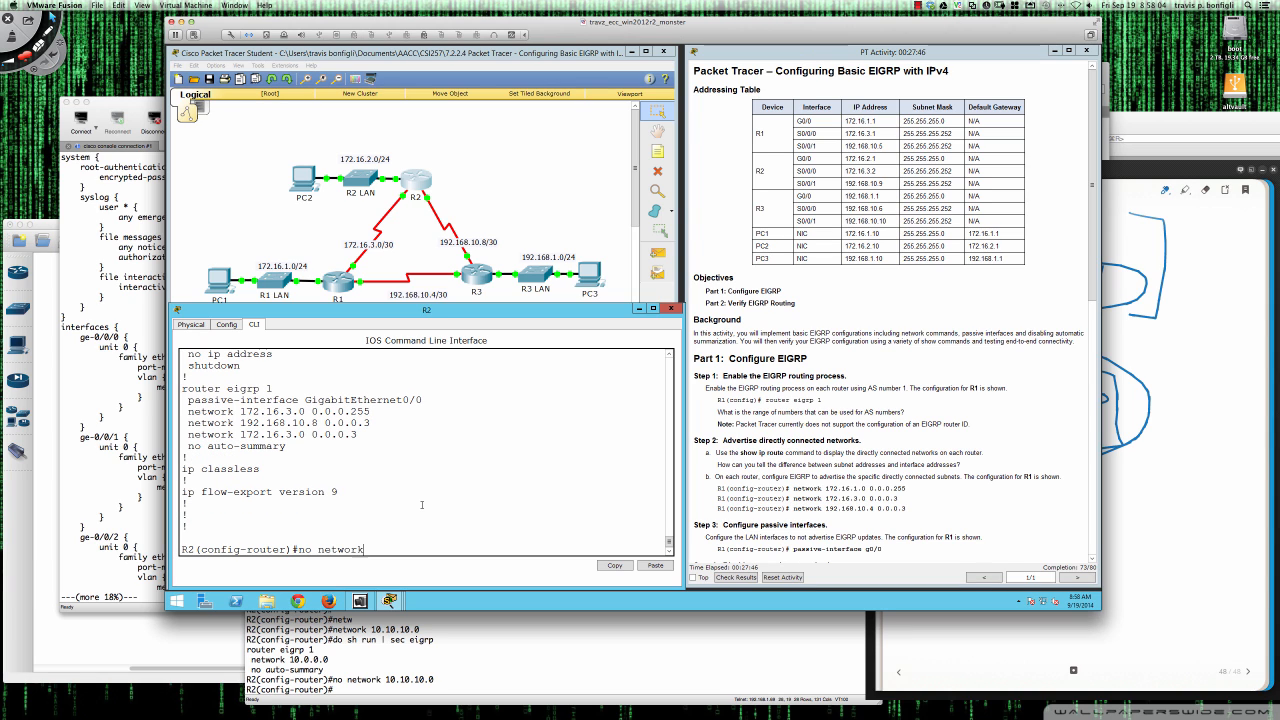
pyautogui.write(' 172.16.3.0 0.0.0.255')
pyautogui.press('Return')
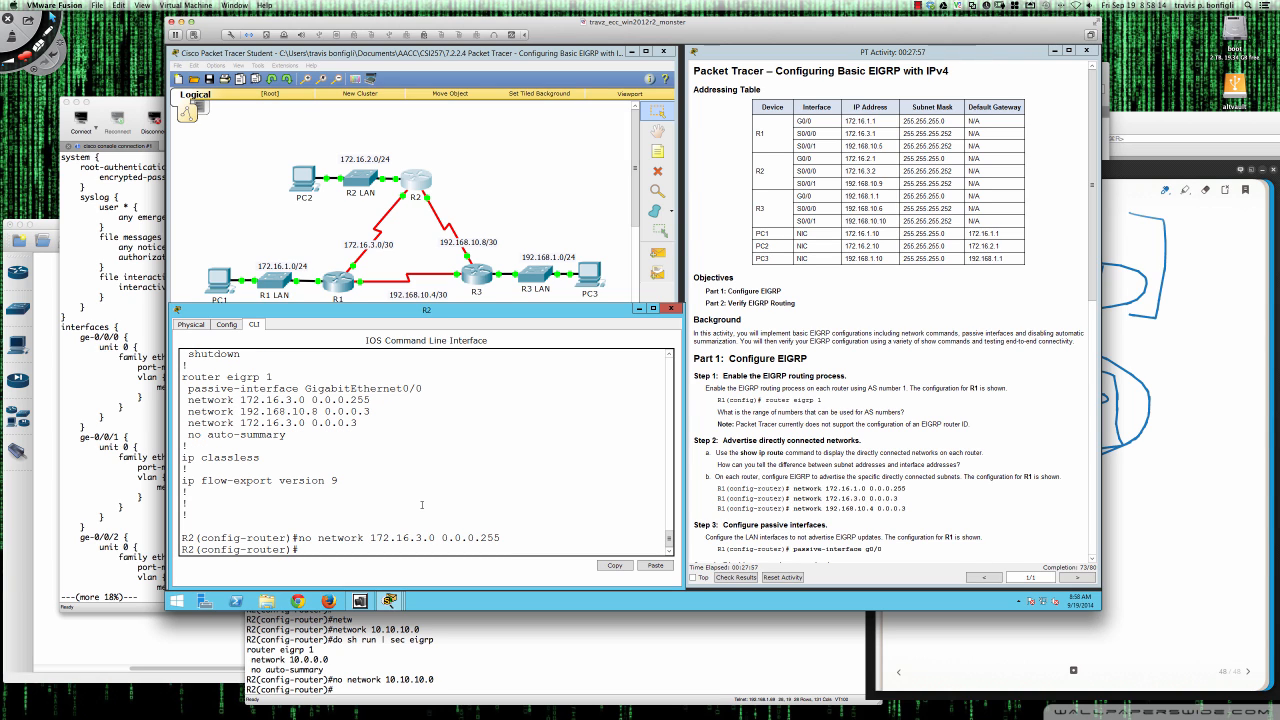
# Advertise network 172.16.2.0 with wildcard mask 0.0.0.255 in EIGRP 1 on R2 again
pyautogui.write('network 172.16.2.0 0')
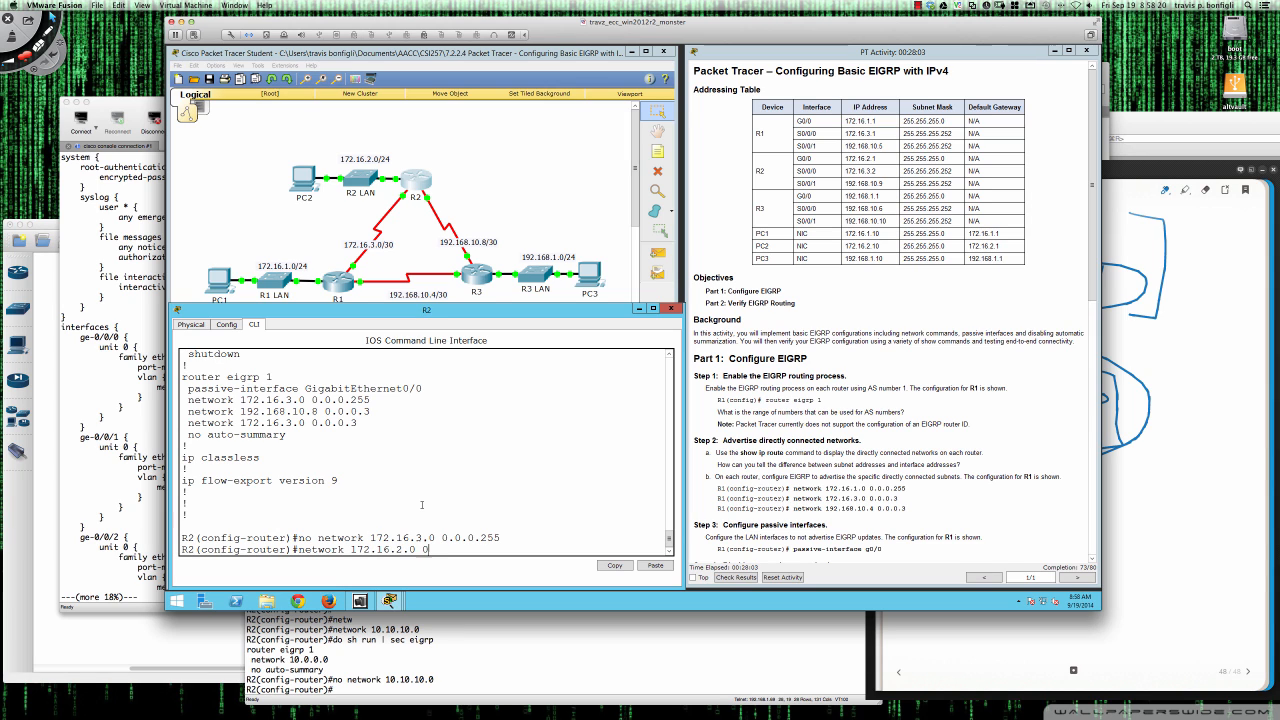
pyautogui.write('.0.0.255')
pyautogui.press('Return')
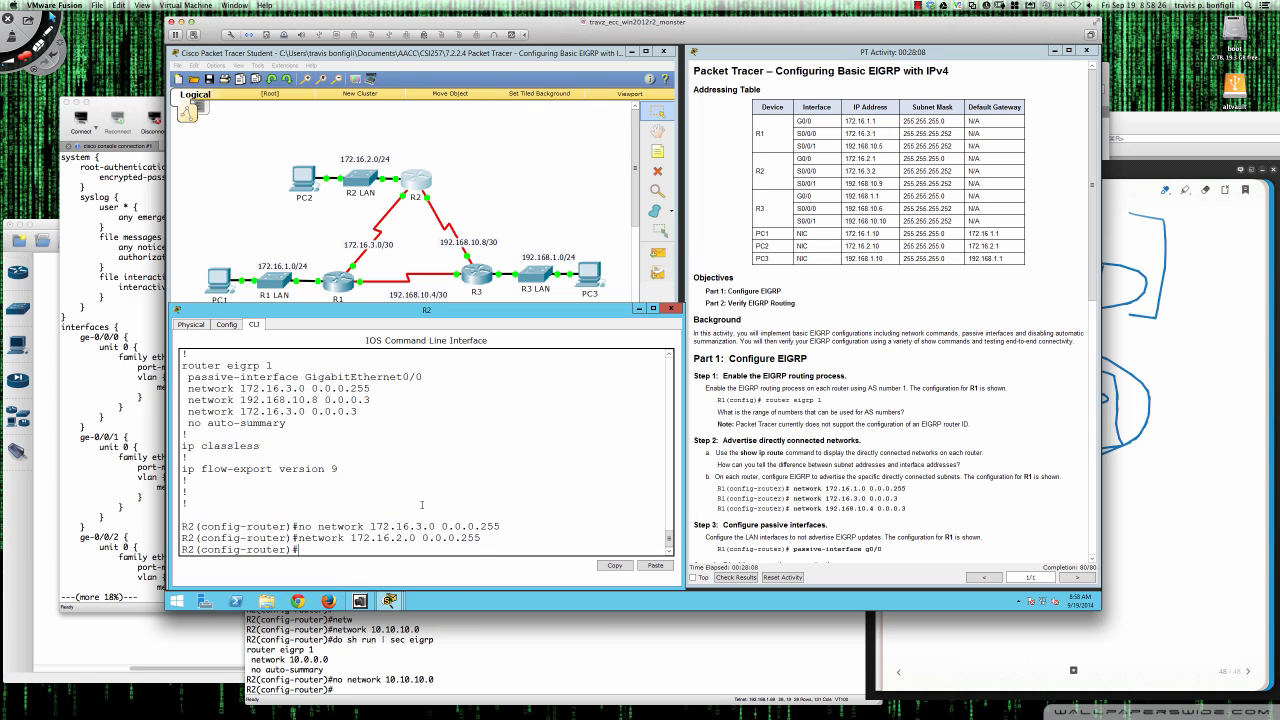
# Review the EIGRP section of R2's running configuration and leave configuration mode
pyautogui.write('do sh run')
pyautogui.press('Return')
pyautogui.press('space')
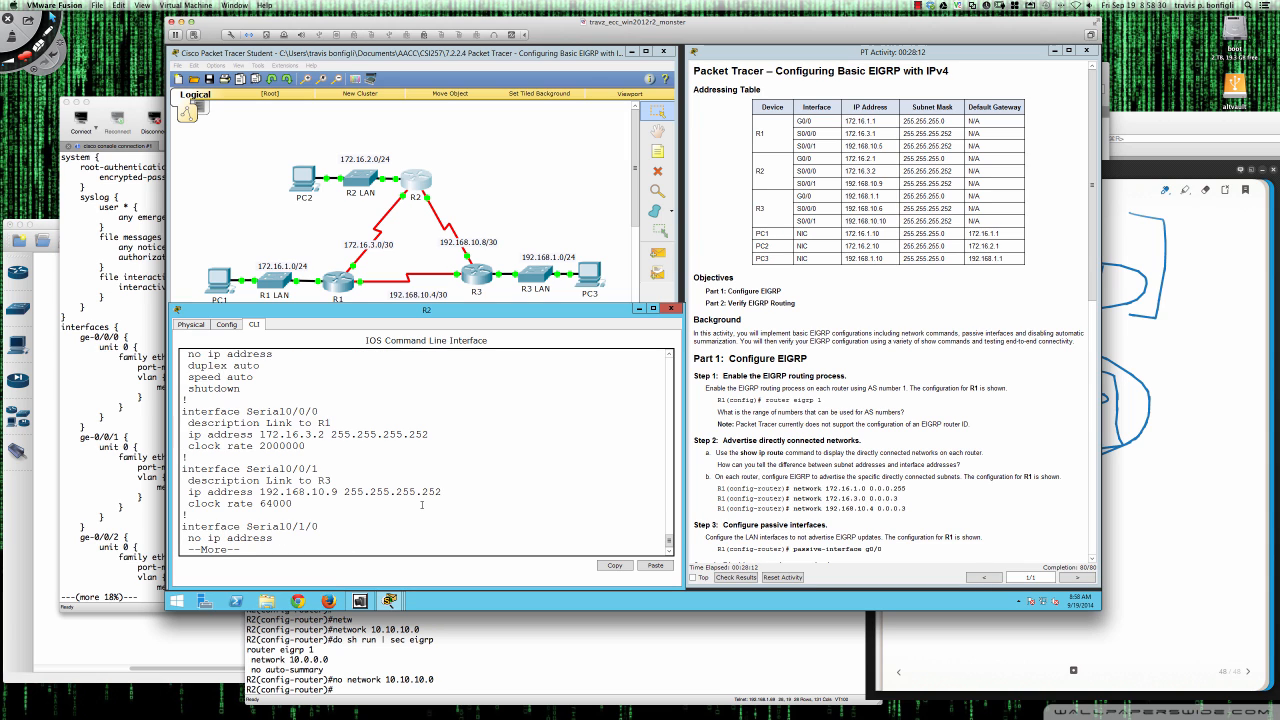
pyautogui.press('space')
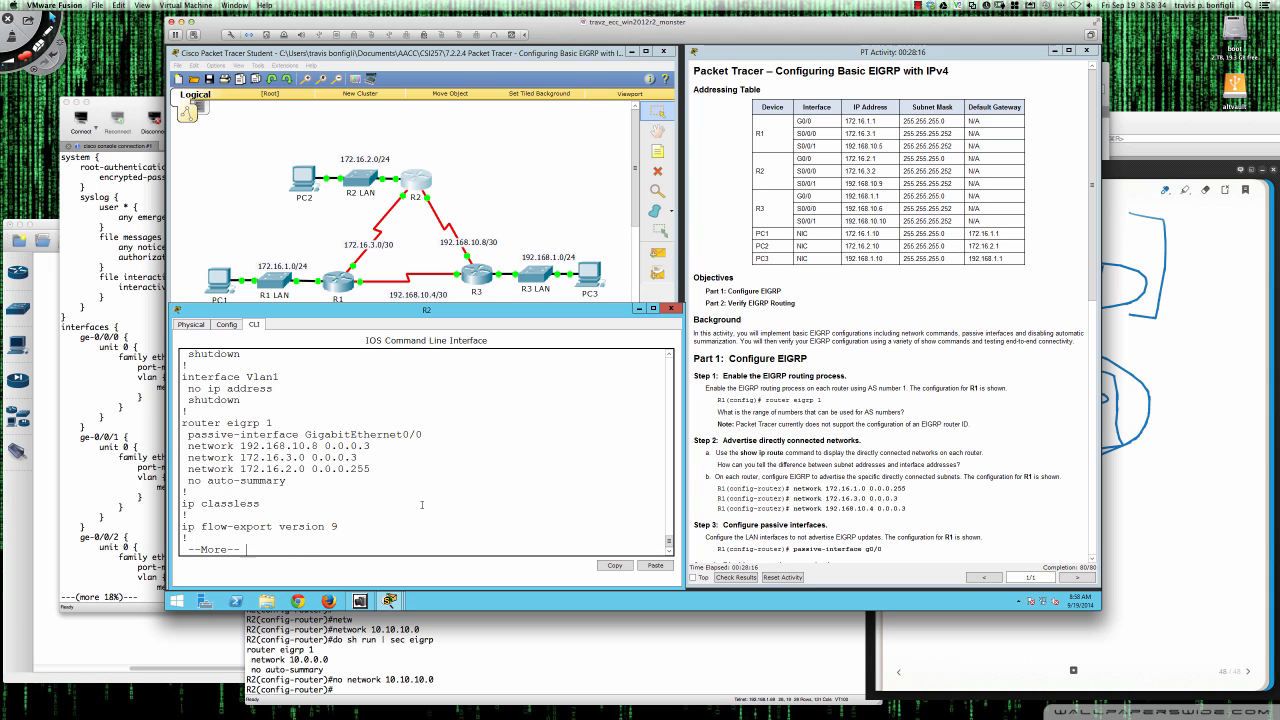
pyautogui.press('space')
pyautogui.write('end')
pyautogui.press('Return')
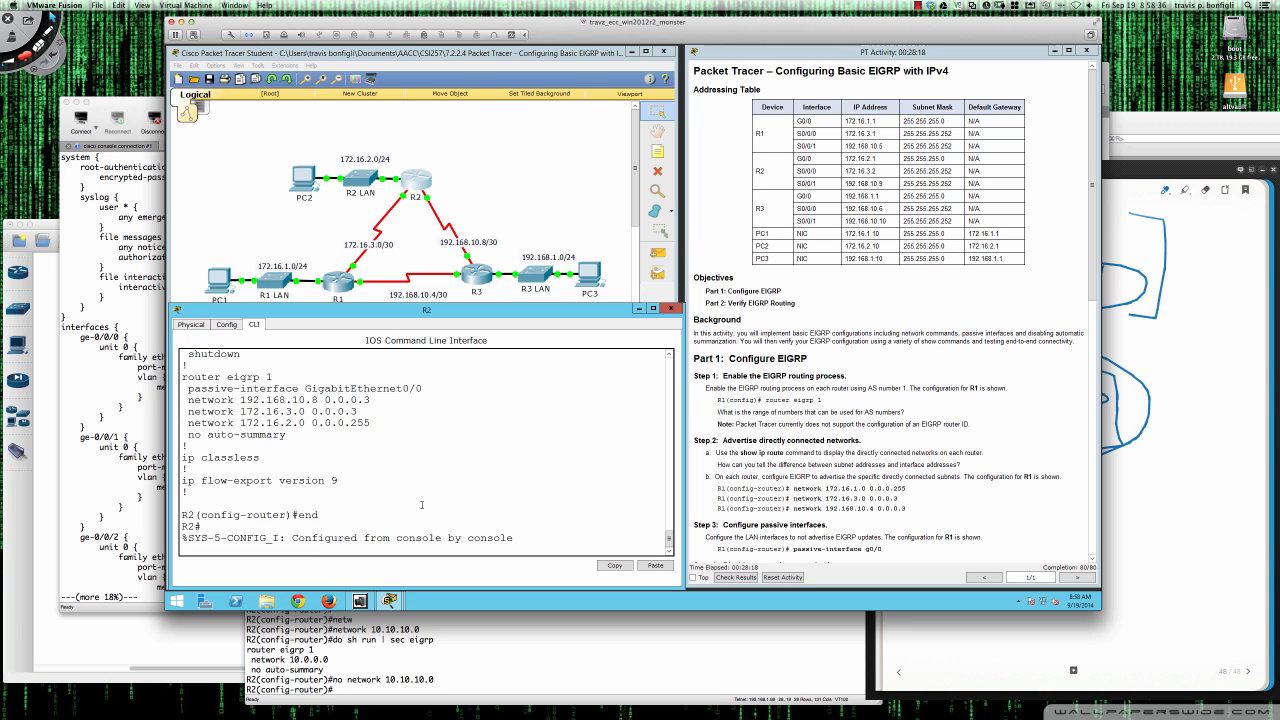
# Open the command prompt on PC3 and ping 172.16.10.10
pyautogui.click(587, 278)
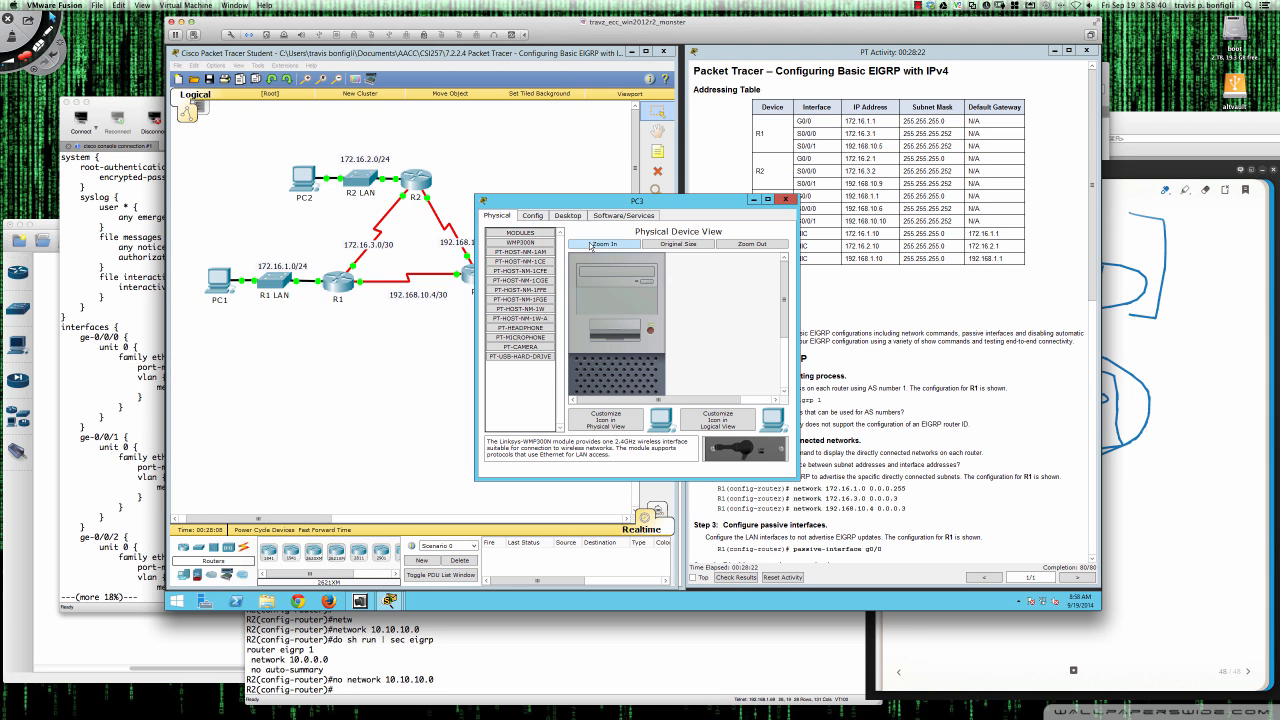
pyautogui.moveTo(540, 261); pyautogui.dragTo(510, 312)
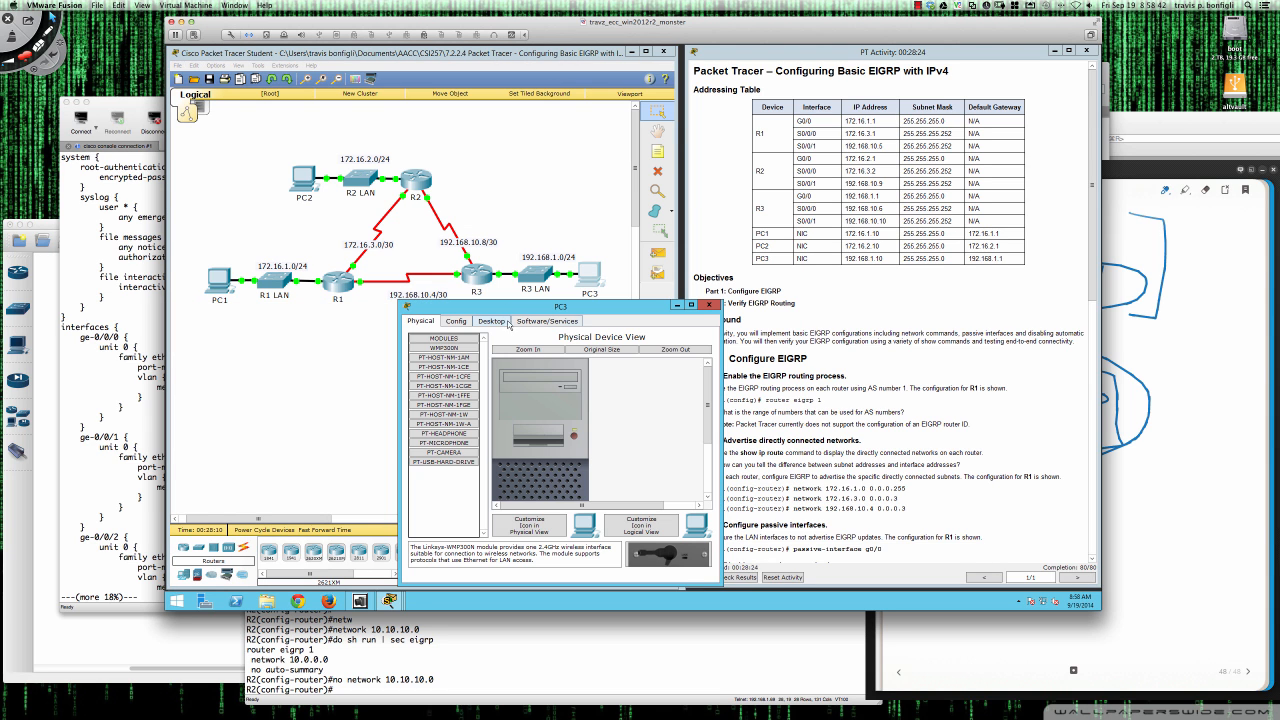
pyautogui.click(494, 321)
pyautogui.click(604, 365)
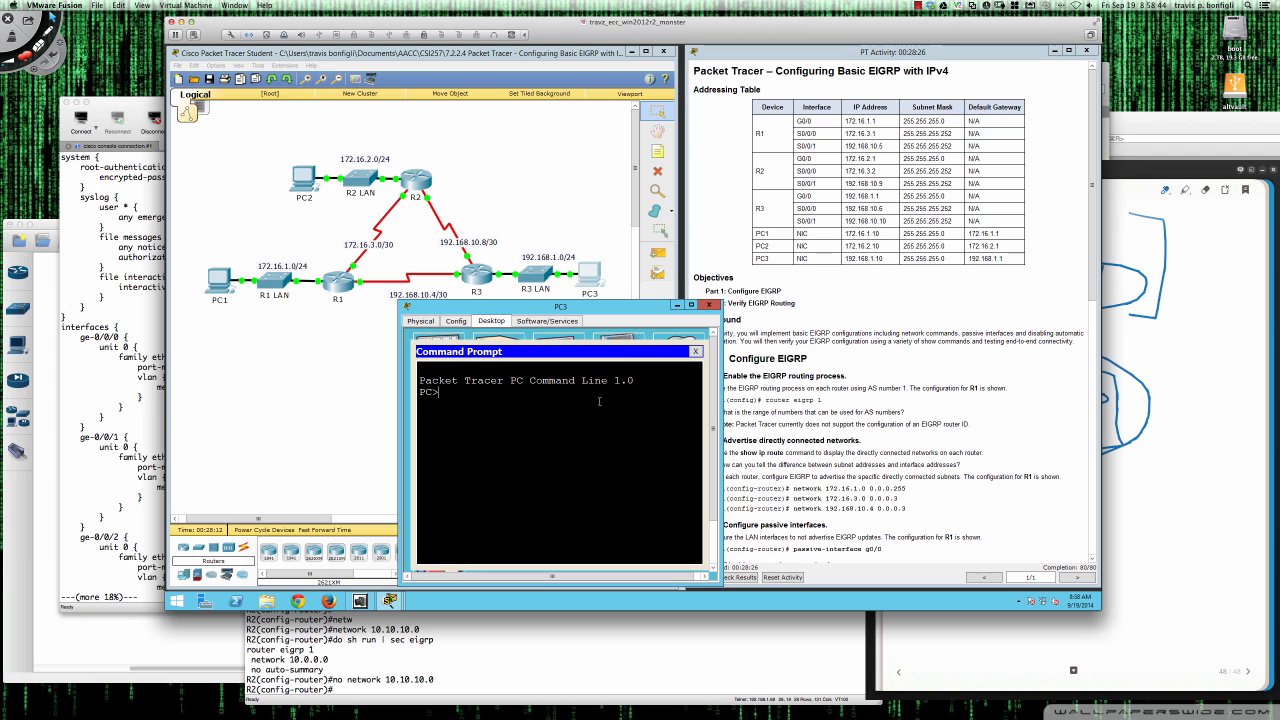
pyautogui.write('ping 172.16.10.10')
pyautogui.press('Return')
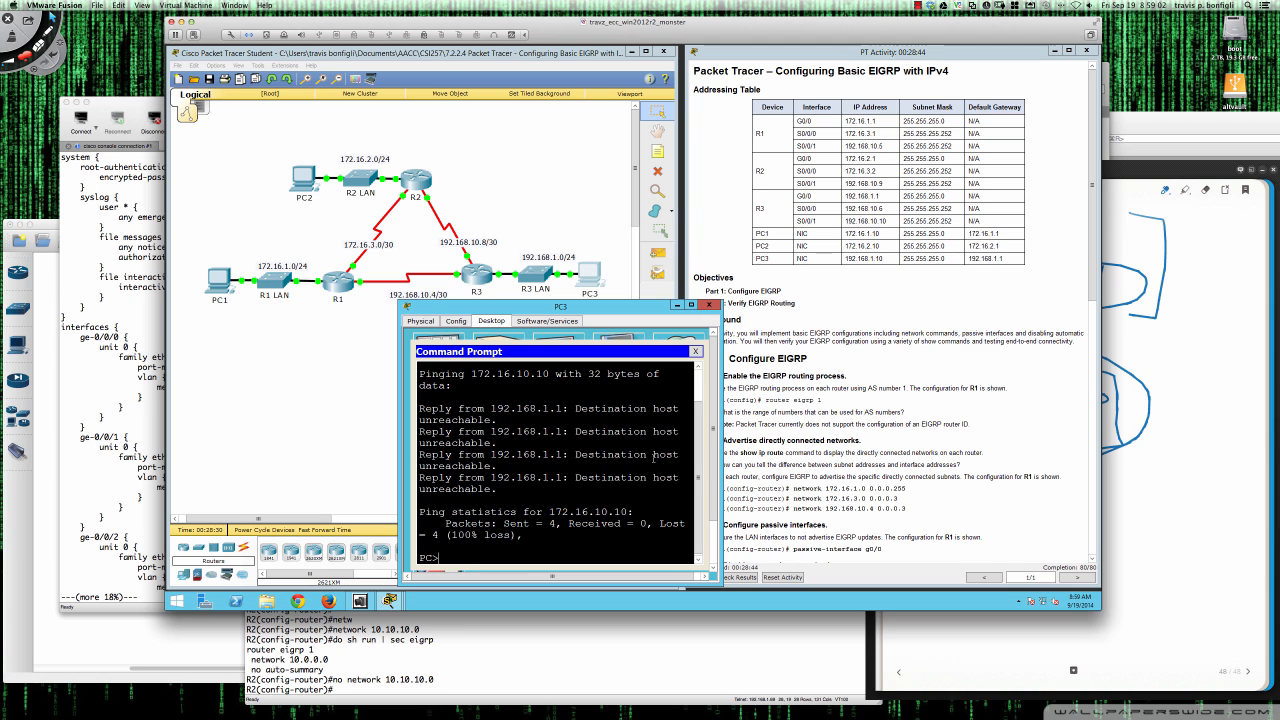
# Ping PC1 at 172.16.1.10 from PC3 and close the PC3 window
pyautogui.write('ping 172.16.1.10')
pyautogui.press('Return')
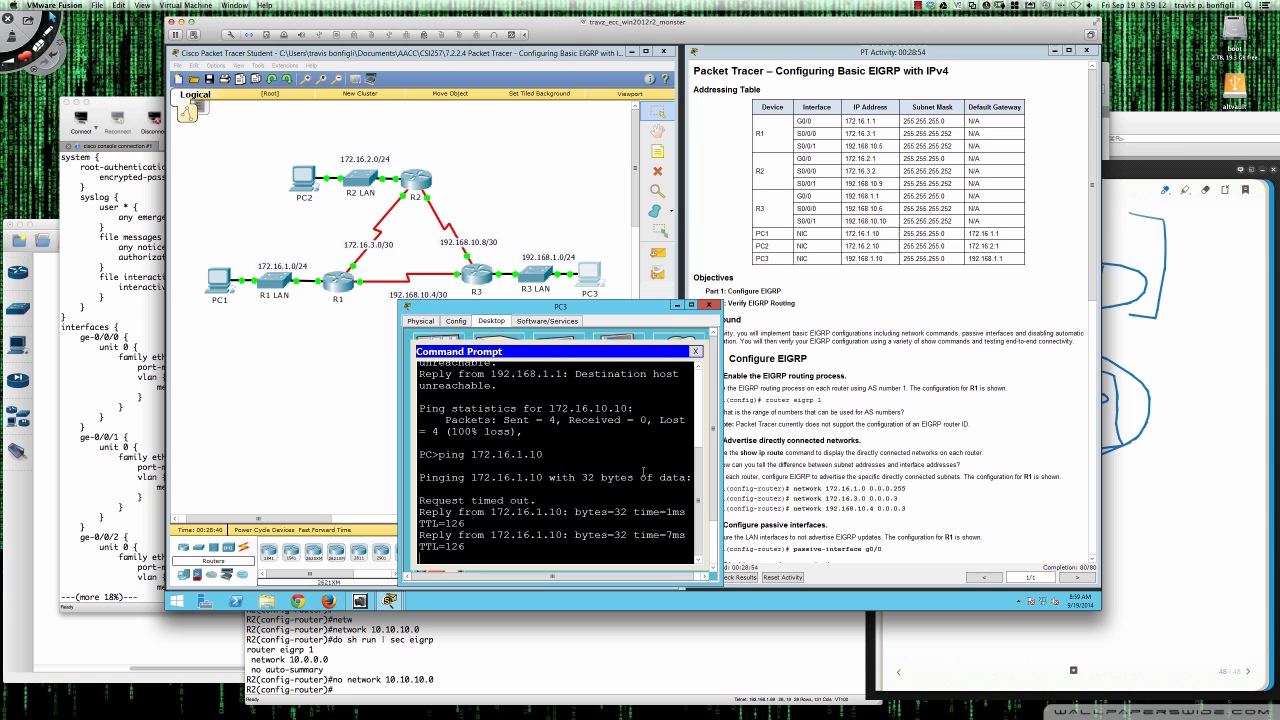
pyautogui.click(709, 304)
# Ping PC2 at 172.16.2.10 from PC1's command prompt and close the PC1 window
pyautogui.click(217, 283)
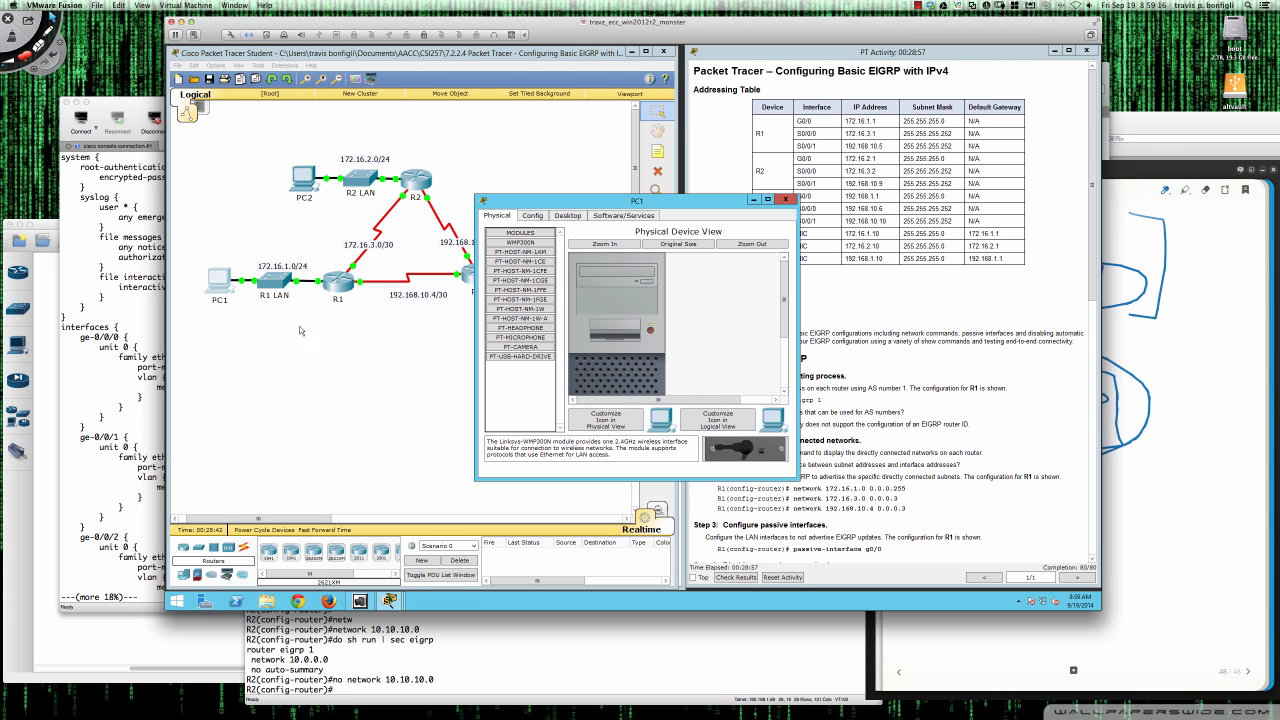
pyautogui.click(570, 216)
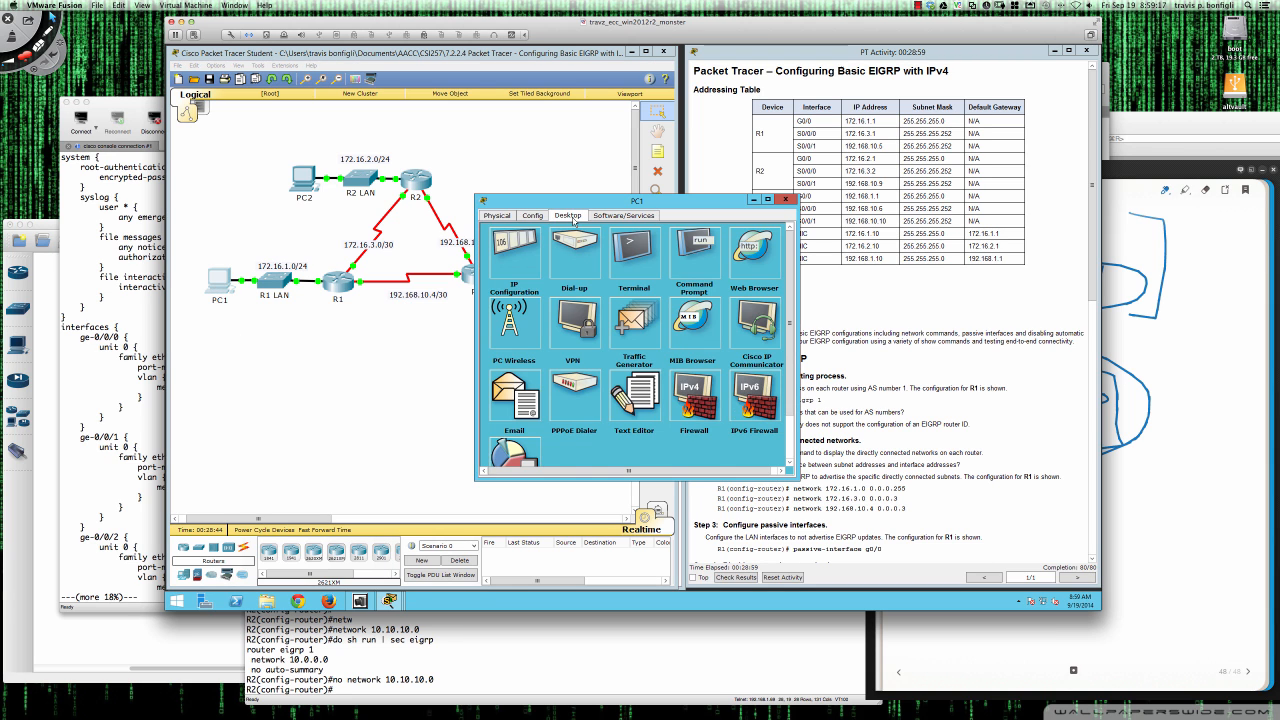
pyautogui.click(665, 274)
pyautogui.write('ping')
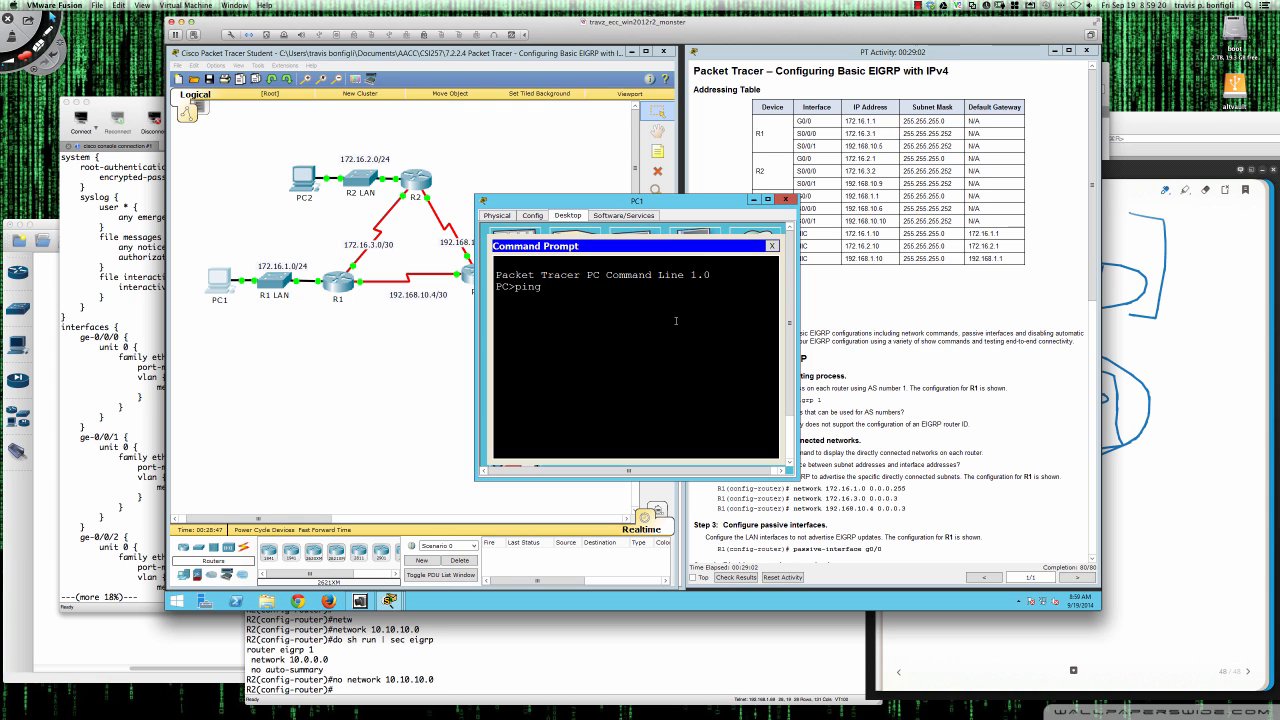
pyautogui.write(' 192.16')
pyautogui.press('BackSpace')
pyautogui.press('BackSpace')
pyautogui.press('BackSpace')
pyautogui.press('BackSpace')
pyautogui.press('BackSpace')
pyautogui.write('72.16.2.10')
pyautogui.press('Return')
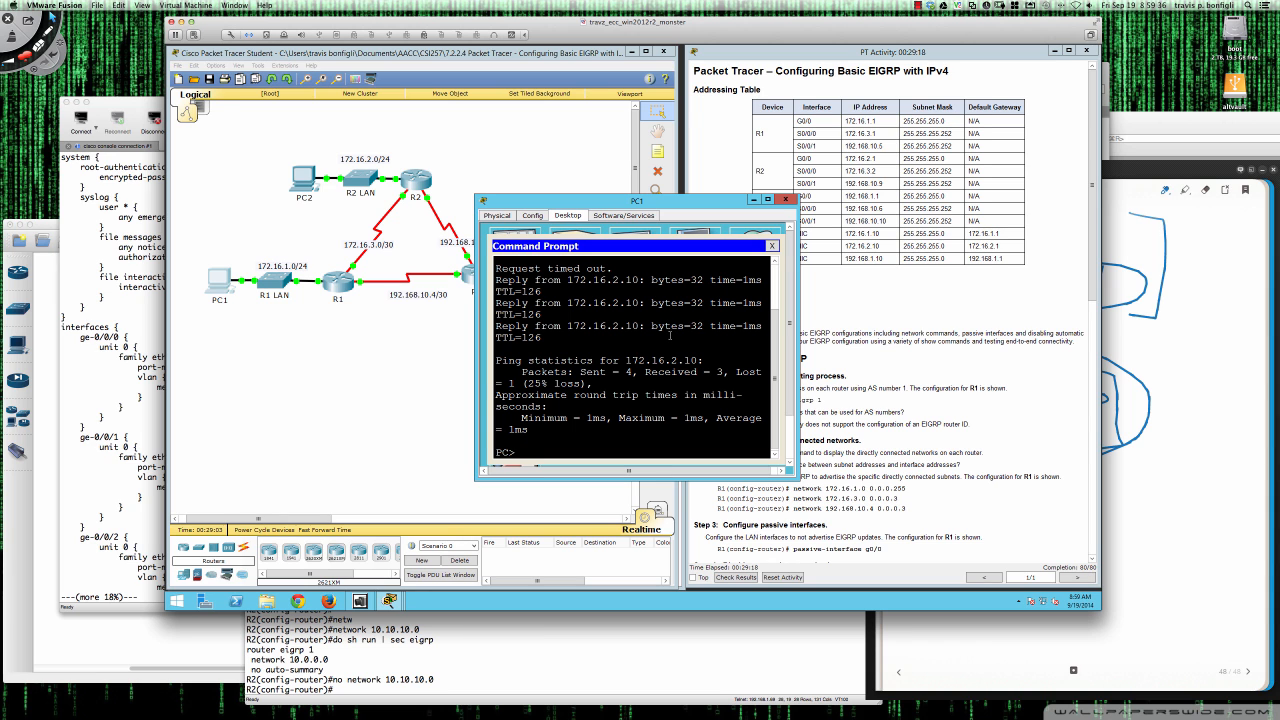
pyautogui.click(786, 200)
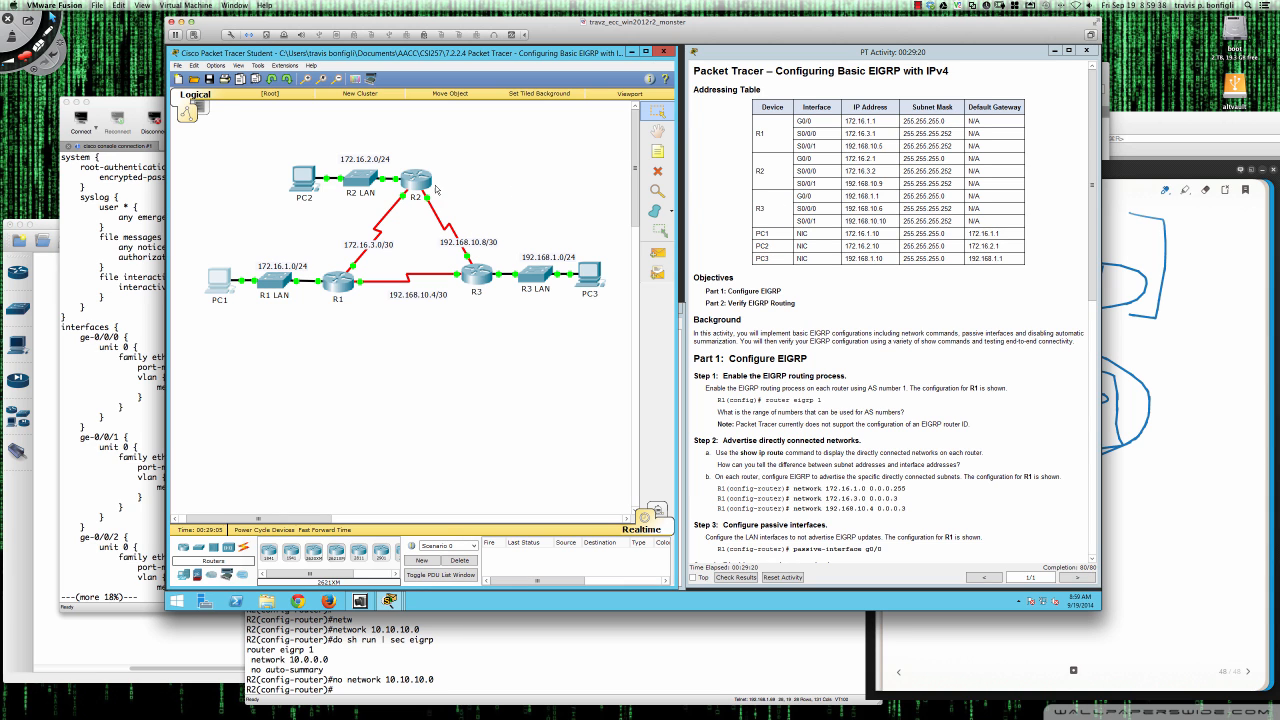
# Ping PC3 at 192.168.1.10 from PC2's command prompt and close the PC2 window
pyautogui.click(413, 182)
pyautogui.click(311, 180)
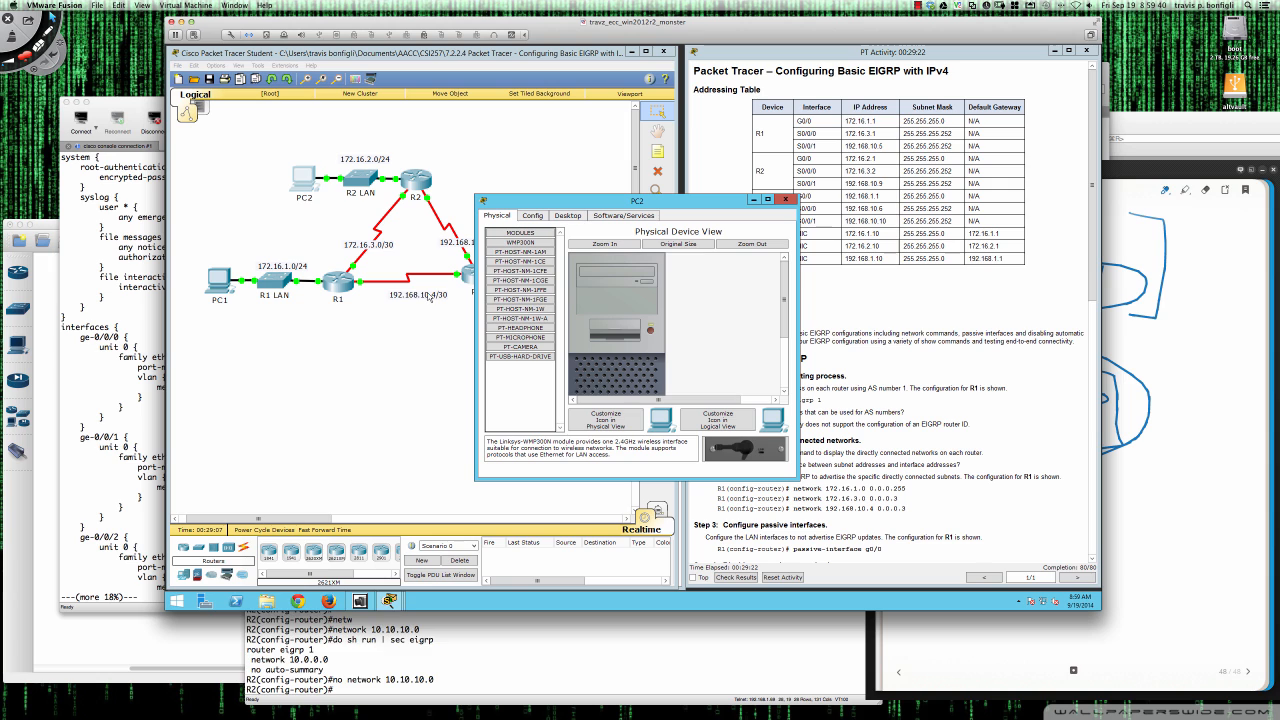
pyautogui.click(567, 215)
pyautogui.click(682, 262)
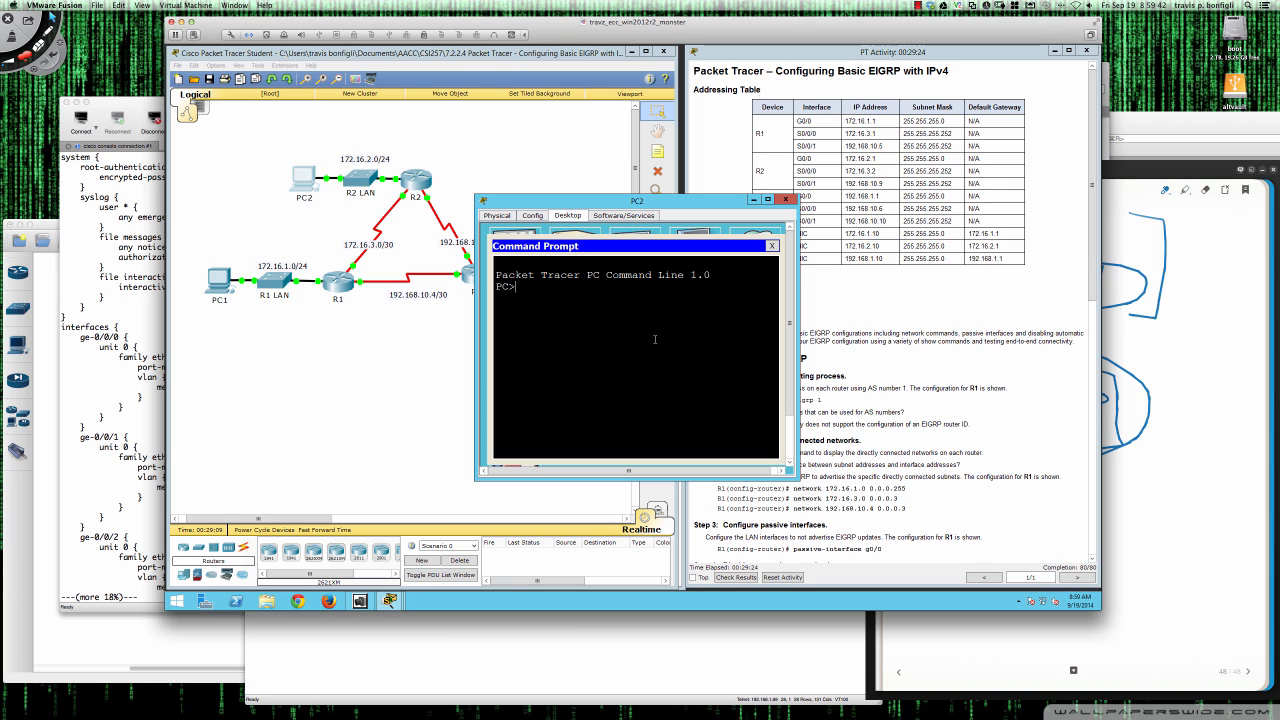
pyautogui.write('ping 172')
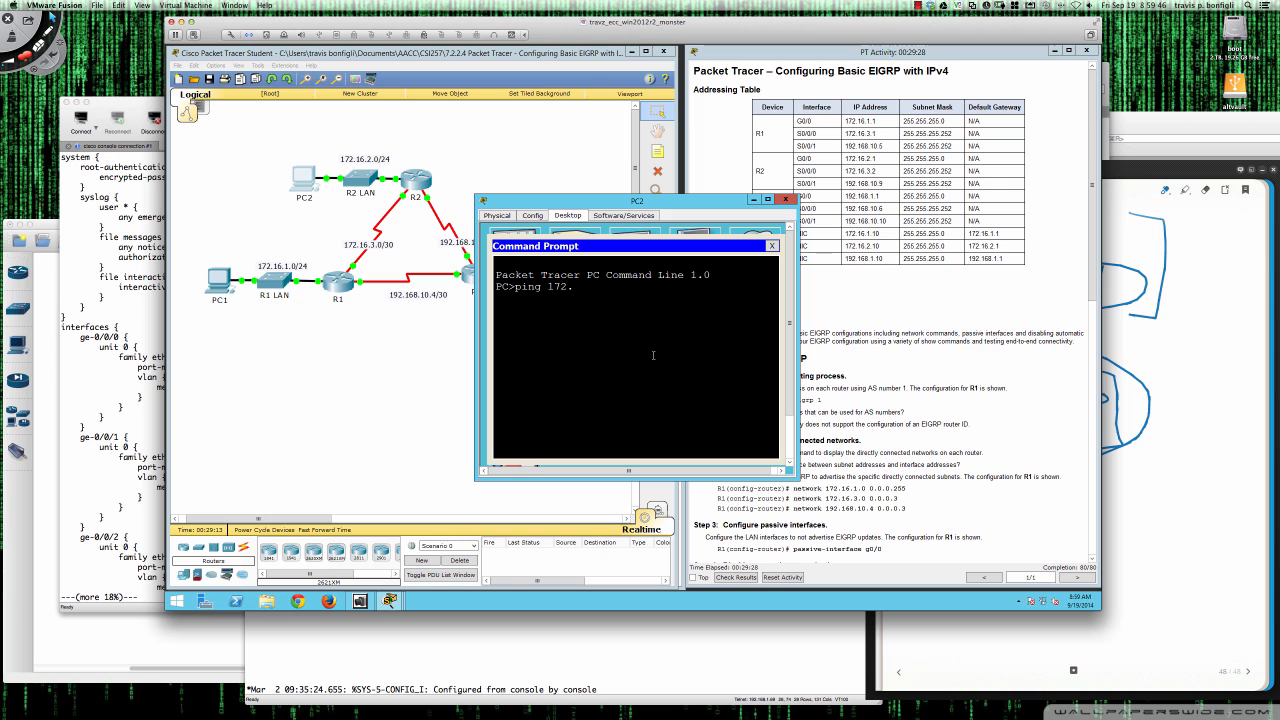
pyautogui.write('.16.')
pyautogui.moveTo(666, 200); pyautogui.dragTo(605, 262)
pyautogui.press('BackSpace')
pyautogui.press('BackSpace')
pyautogui.press('BackSpace')
pyautogui.press('BackSpace')
pyautogui.press('BackSpace')
pyautogui.press('BackSpace')
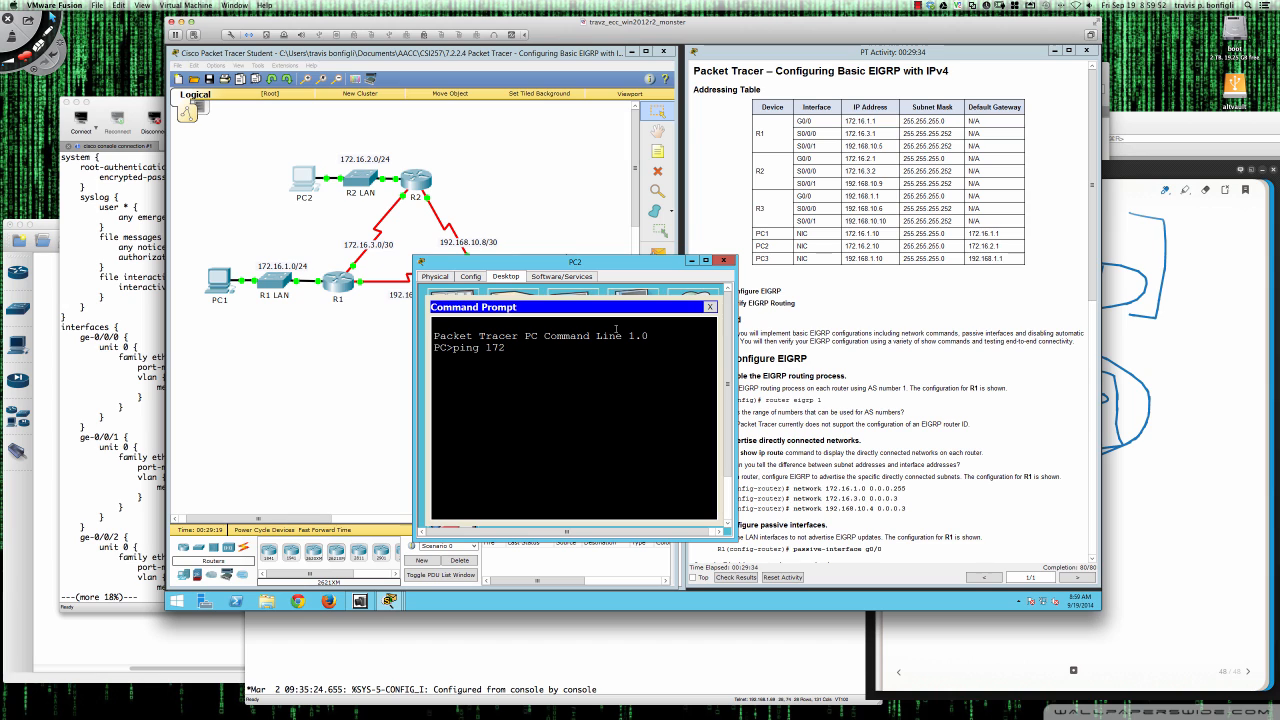
pyautogui.write('92.168.1.10')
pyautogui.press('Return')
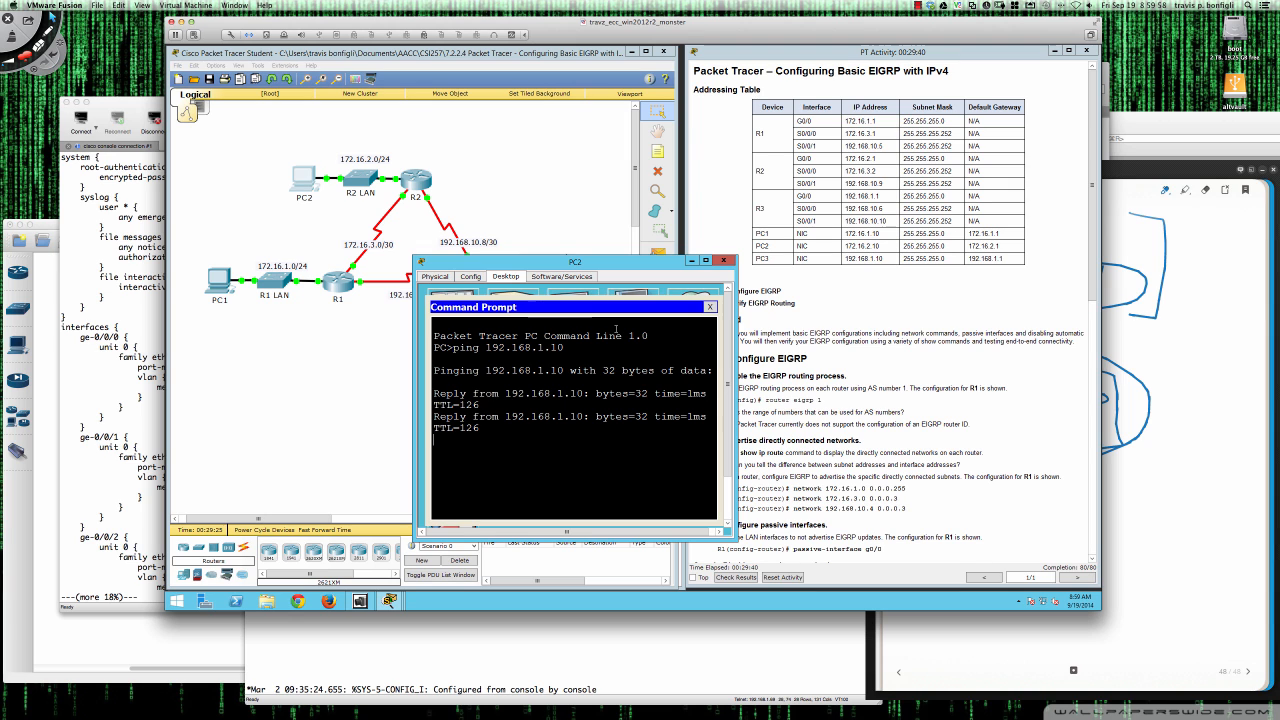
pyautogui.click(722, 260)
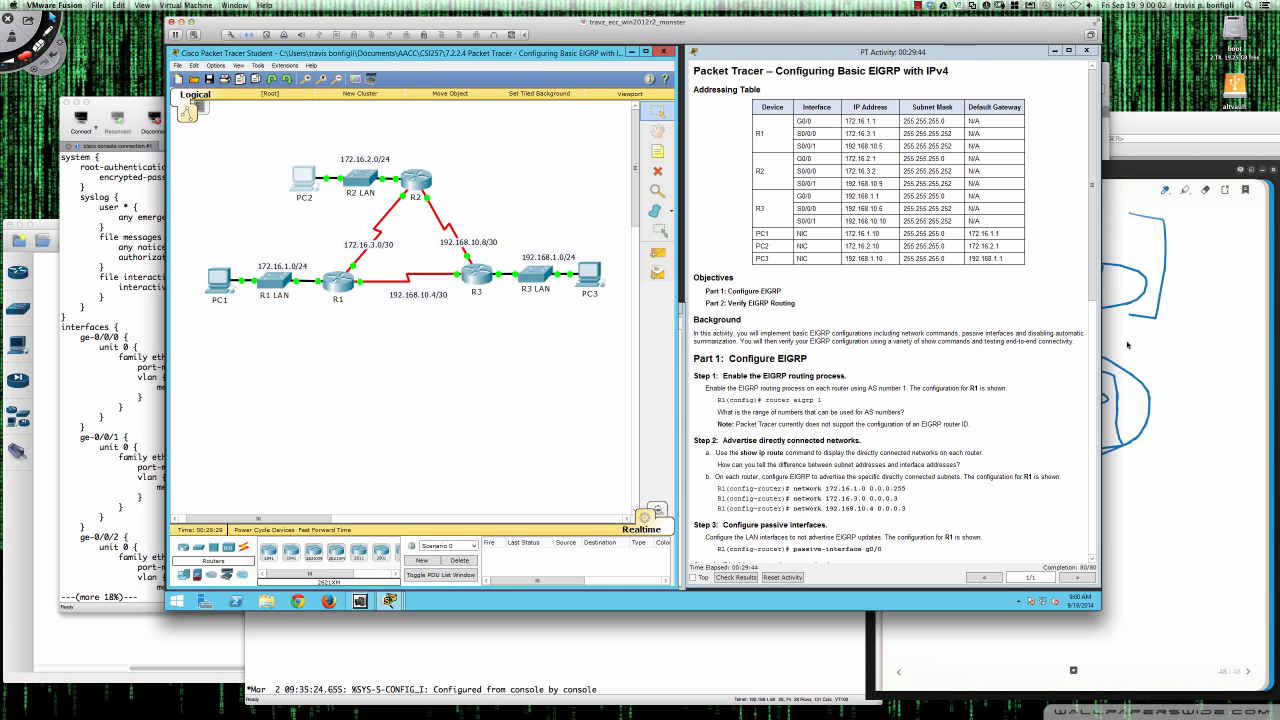
# Switch to the Bamboo note, underline the .1 - .254 range, and bracket the 10.37.50.0/24 and 10.0.0.0 example on the previous page
pyautogui.click(1210, 372)
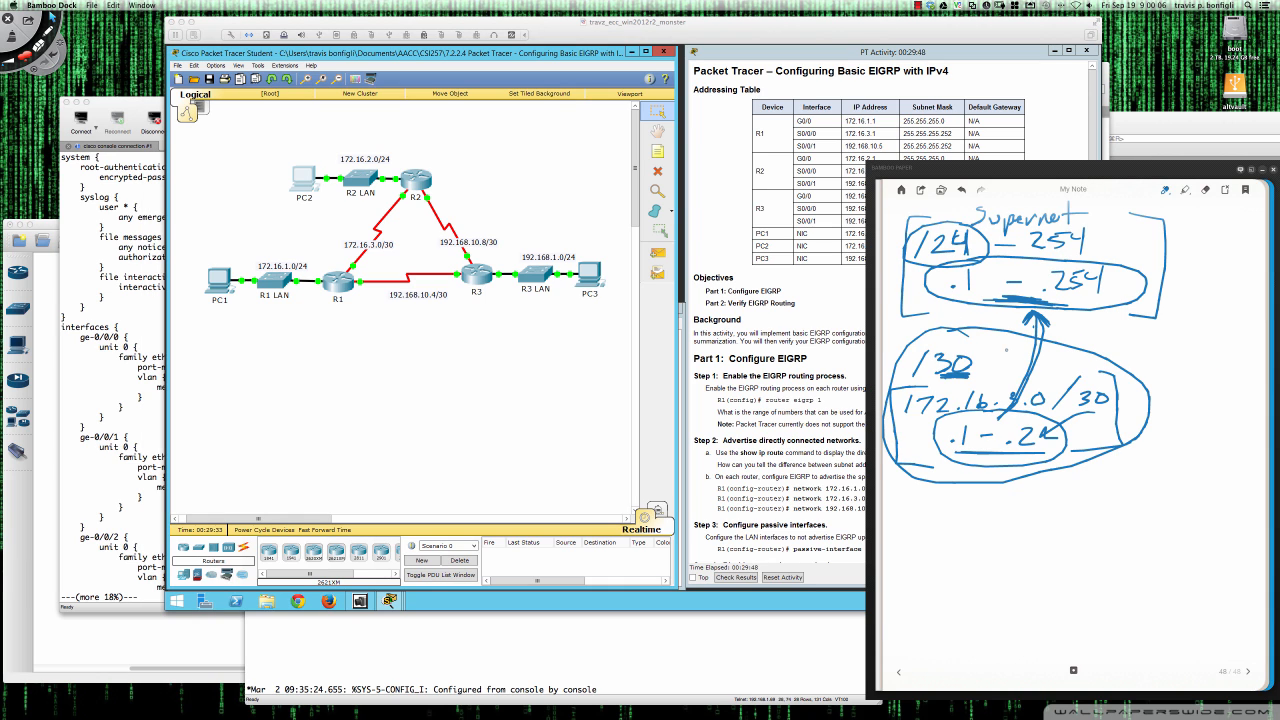
pyautogui.moveTo(990, 297); pyautogui.dragTo(1062, 298)
pyautogui.click(900, 674)
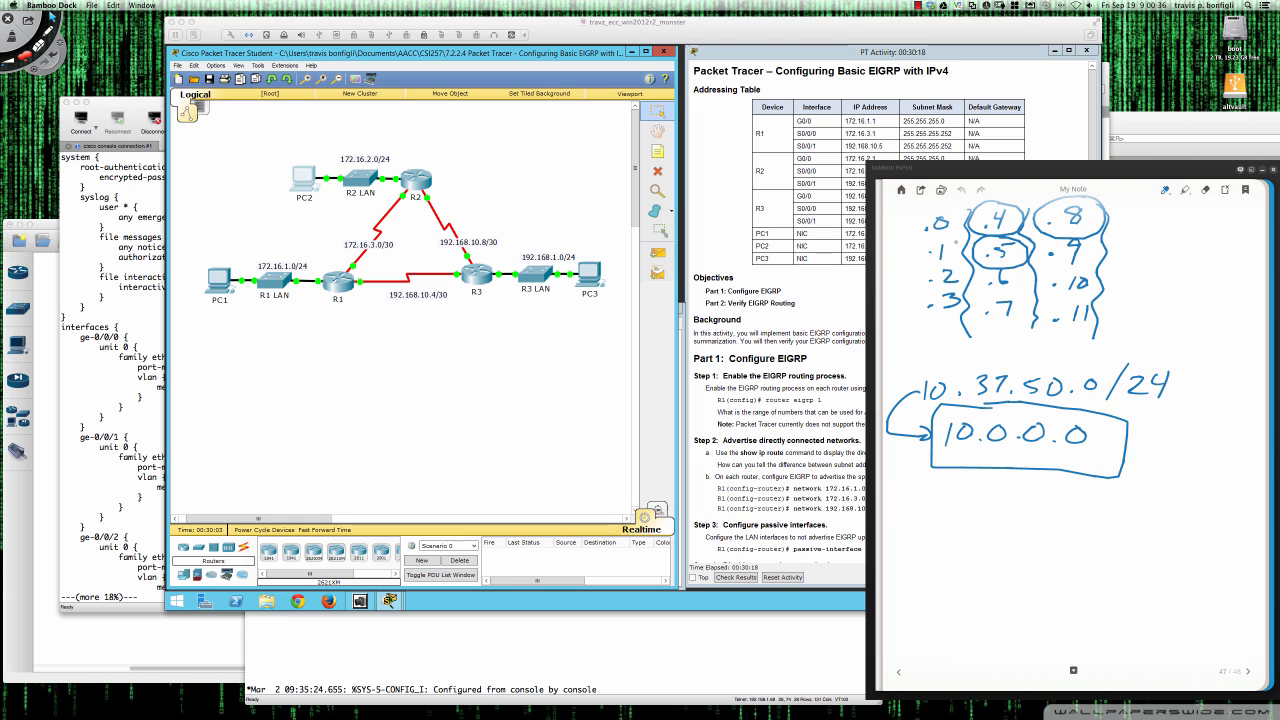
pyautogui.moveTo(922, 372)
pyautogui.mouseDown()
pyautogui.moveTo(896, 375)
pyautogui.moveTo(907, 477)
pyautogui.moveTo(941, 477)
pyautogui.mouseUp()
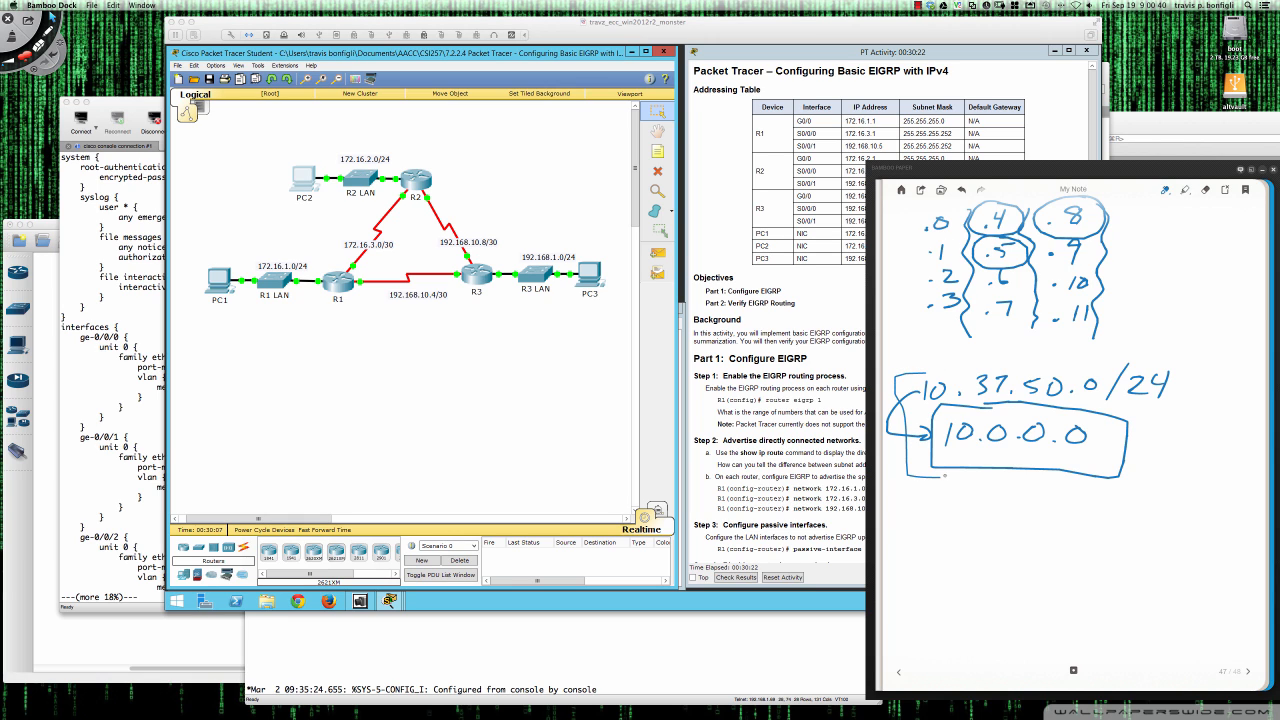
pyautogui.moveTo(1138, 338)
pyautogui.mouseDown()
pyautogui.moveTo(1180, 338)
pyautogui.moveTo(1186, 416)
pyautogui.moveTo(1186, 478)
pyautogui.moveTo(1144, 490)
pyautogui.mouseUp()
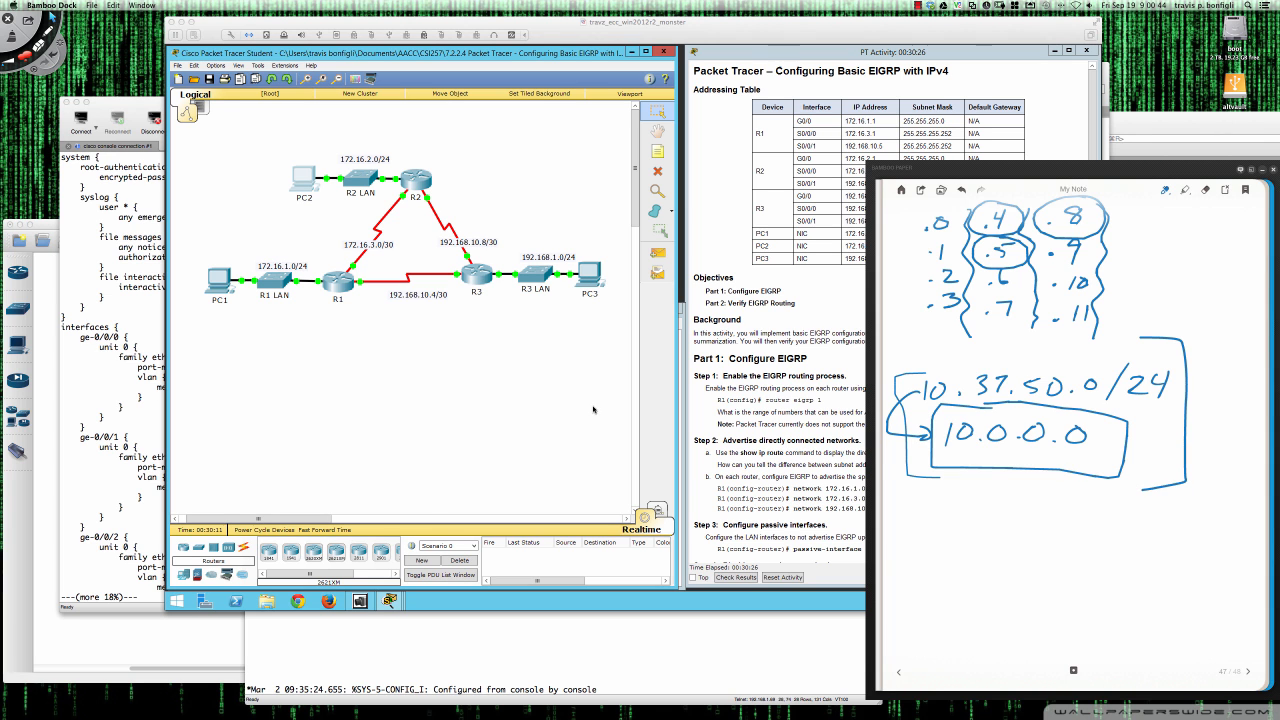
pyautogui.moveTo(755, 38); pyautogui.dragTo(760, 36)
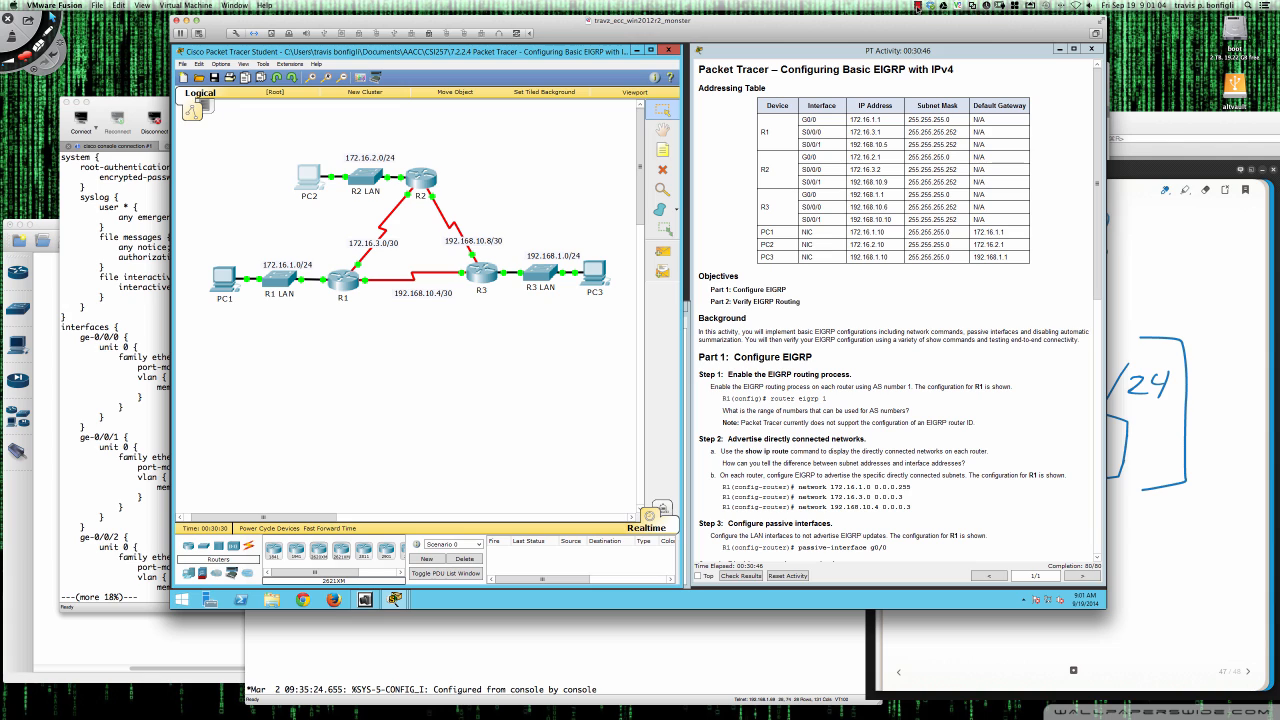
pyautogui.click(917, 6)
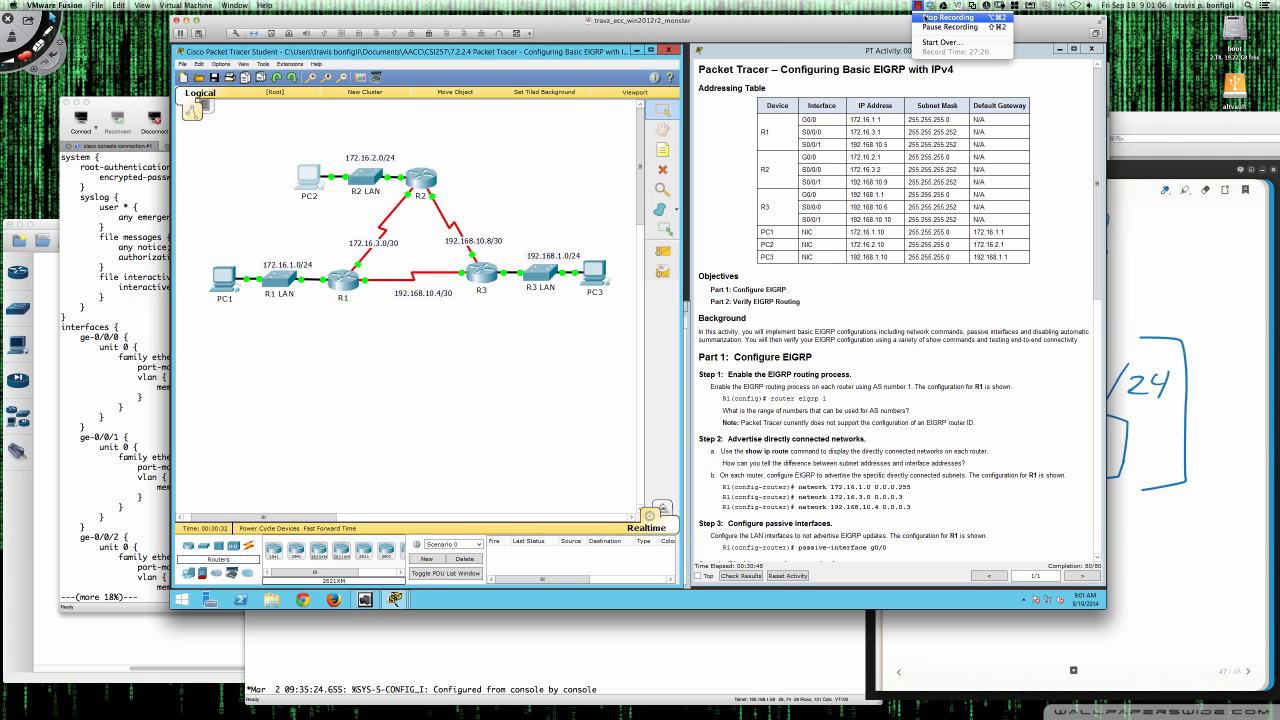